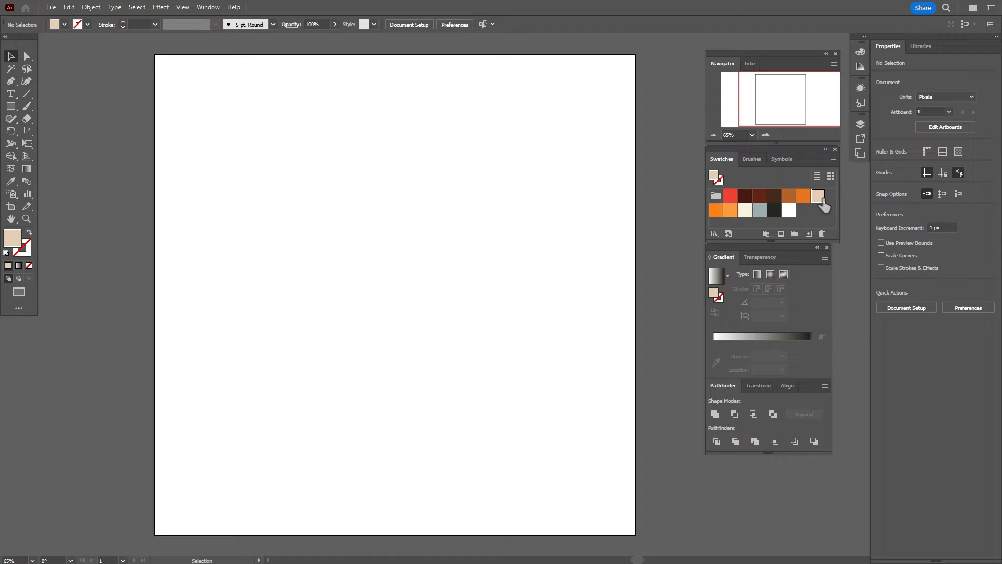
# Step: Draw a 450 × 450 px beige circle with the Ellipse tool and place it in the lower middle of the artboard
pyautogui.click(12, 107)
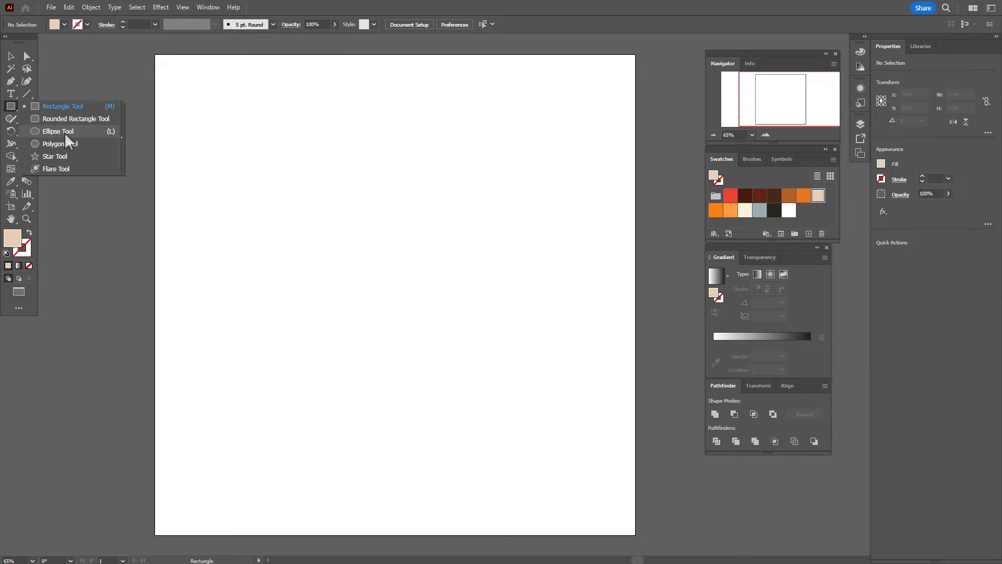
pyautogui.click(64, 132)
pyautogui.click(355, 276)
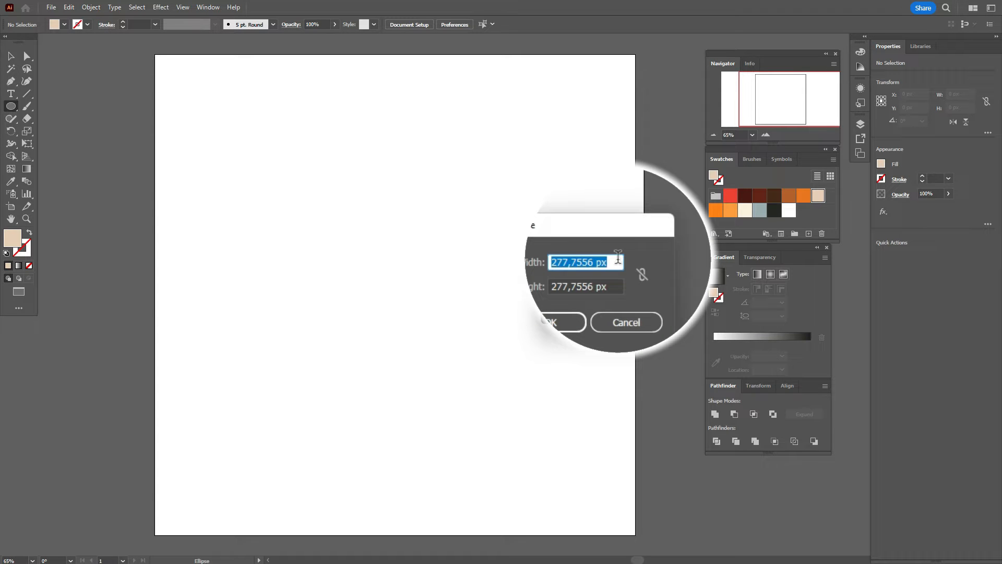
pyautogui.write('450')
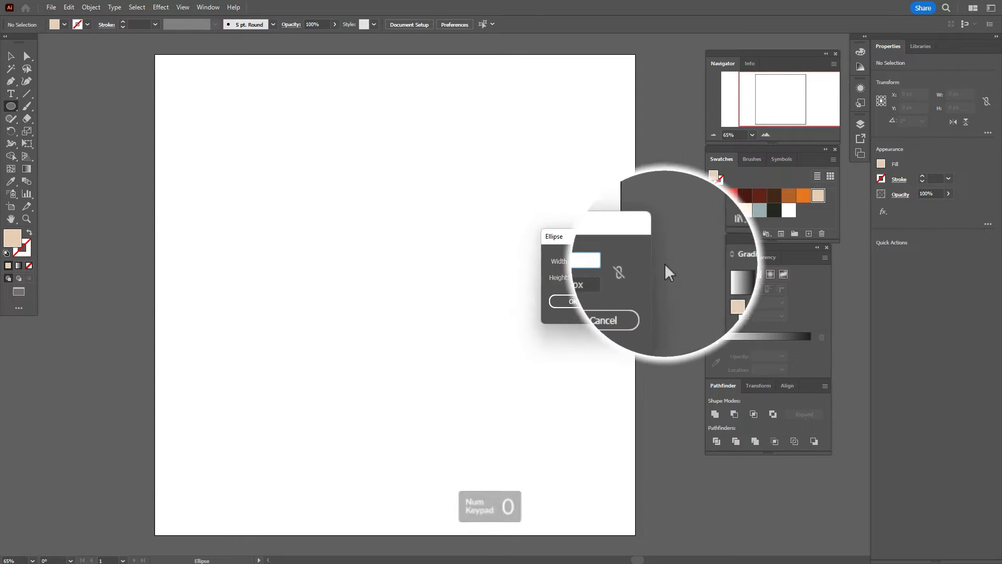
pyautogui.click(616, 277)
pyautogui.doubleClick(616, 276)
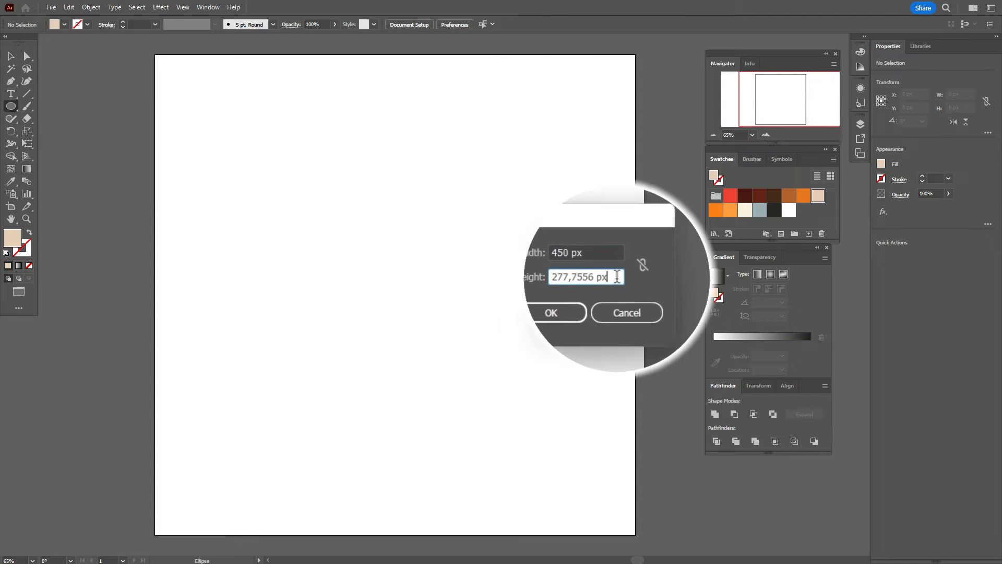
pyautogui.write('450')
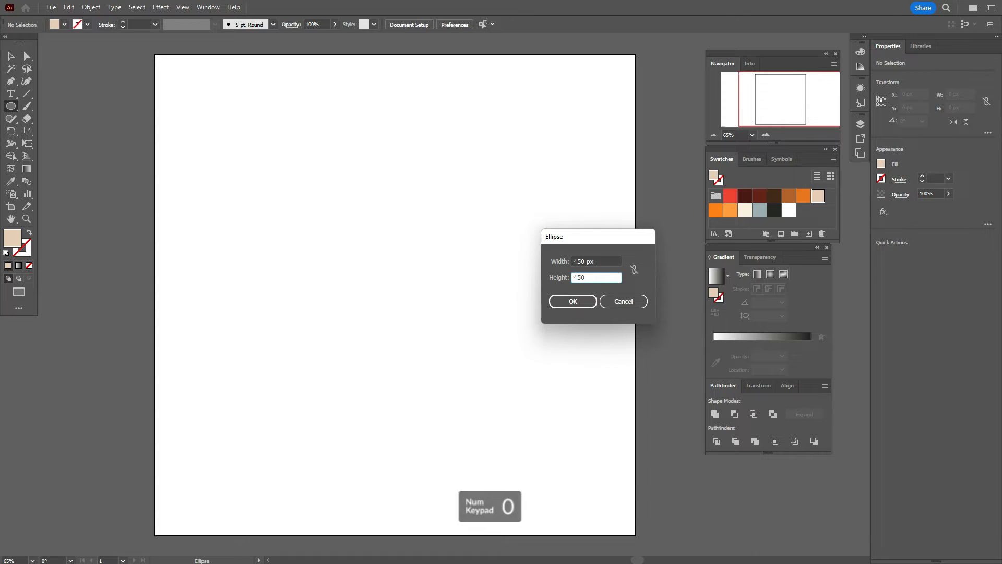
pyautogui.click(589, 305)
pyautogui.click(10, 55)
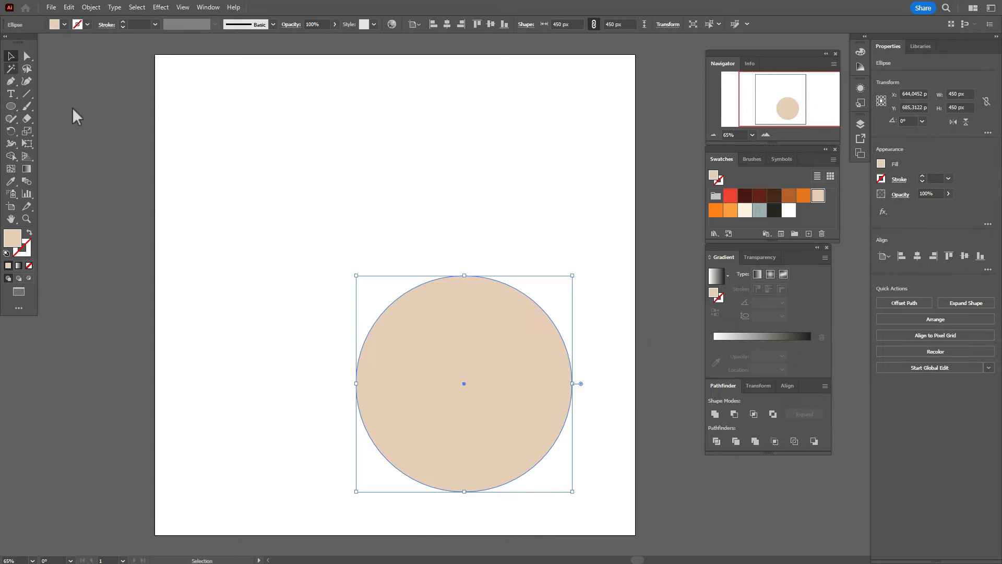
pyautogui.moveTo(468, 343); pyautogui.dragTo(396, 327)
pyautogui.click(509, 189)
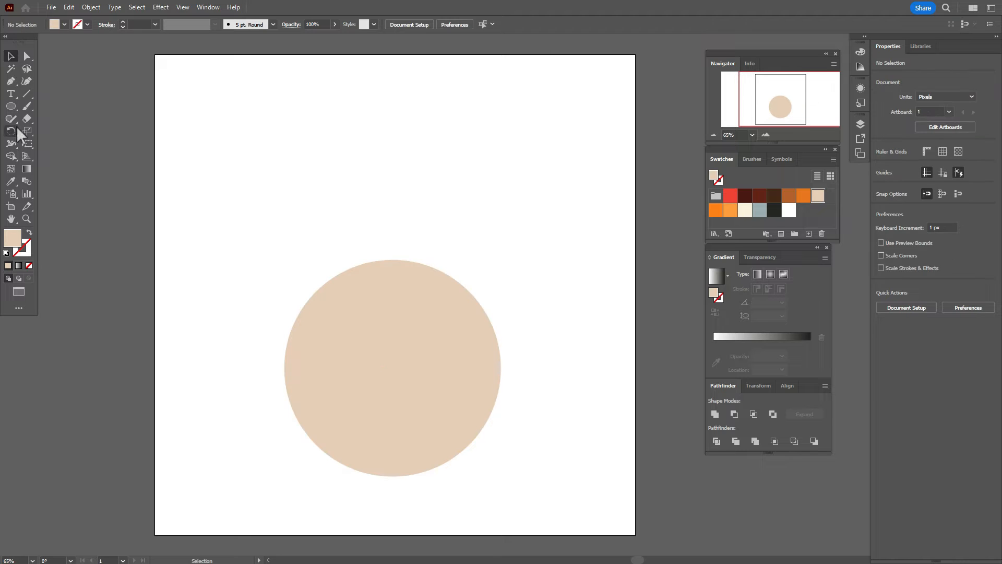
# Step: Draw a 277 × 277 px beige circle and place it centred above the large circle
pyautogui.click(11, 106)
pyautogui.click(422, 185)
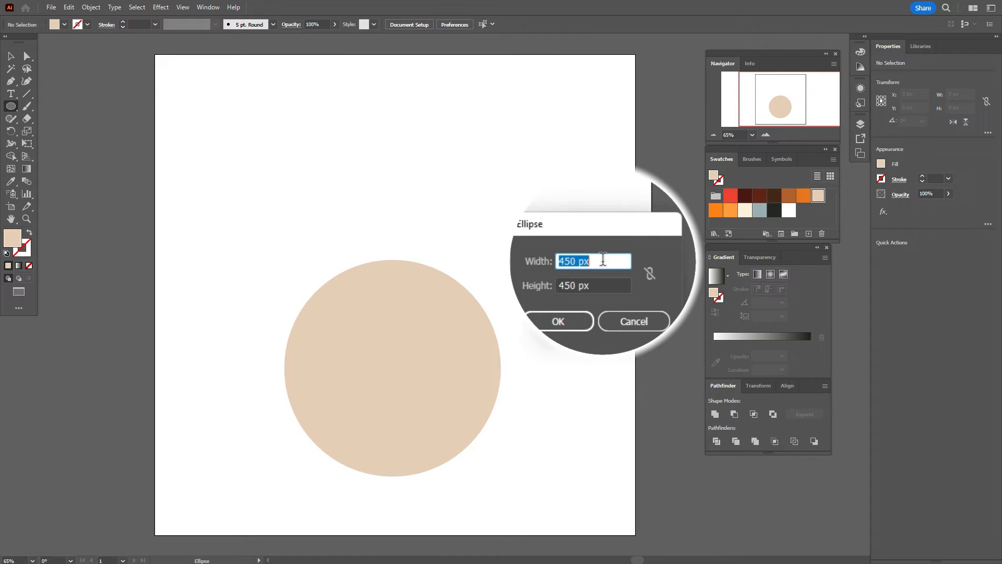
pyautogui.write('277')
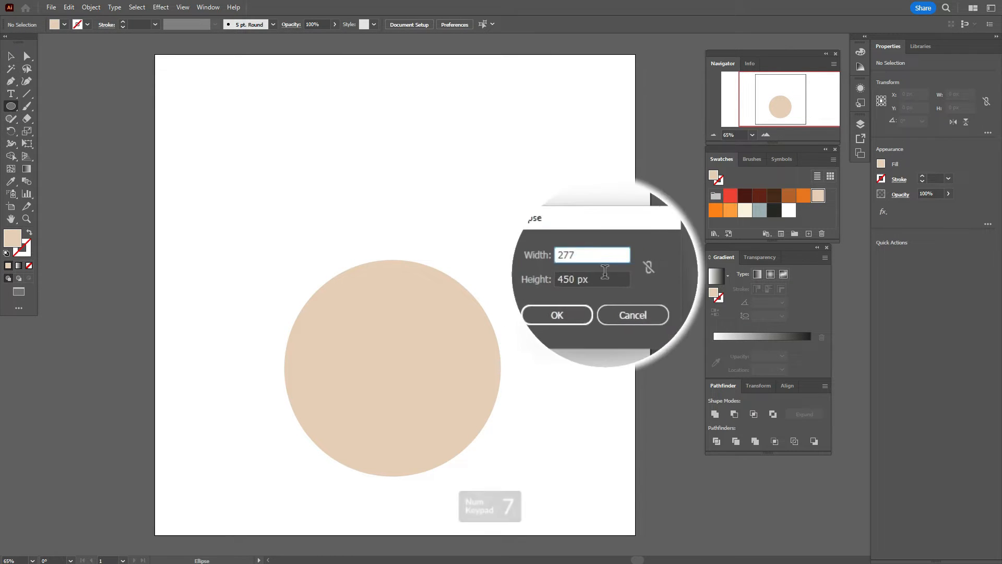
pyautogui.press('Tab')
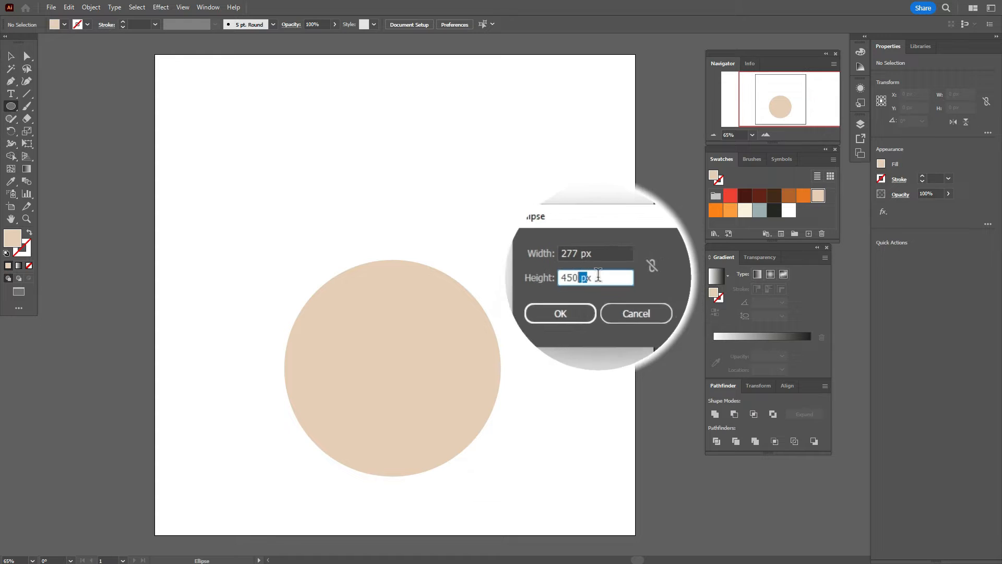
pyautogui.write('277')
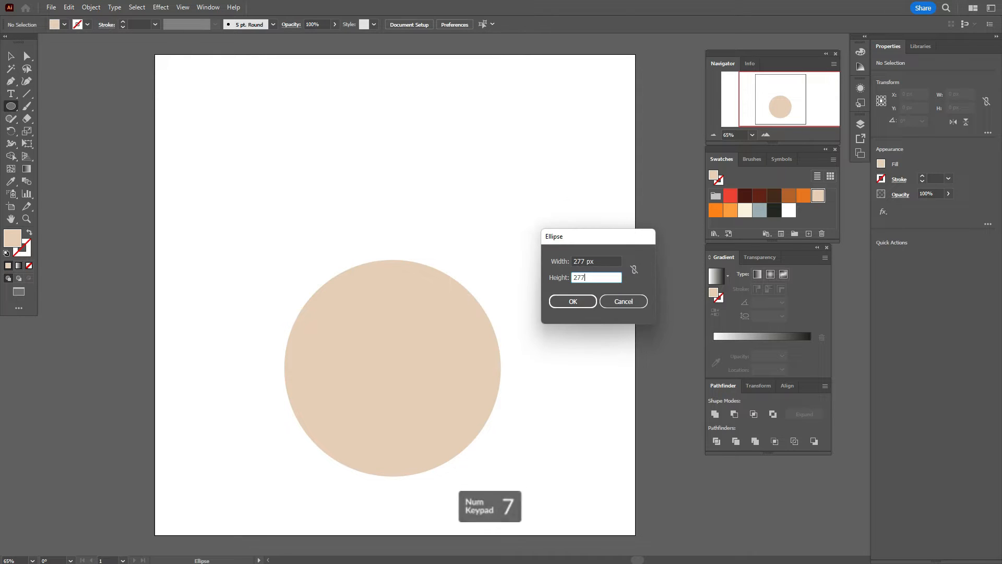
pyautogui.press('Return')
pyautogui.click(11, 56)
pyautogui.moveTo(485, 246); pyautogui.dragTo(389, 172)
pyautogui.click(515, 261)
# Step: Fill the large circle with a white to grey-blue radial gradient, with the midpoint at about 72%
pyautogui.click(452, 357)
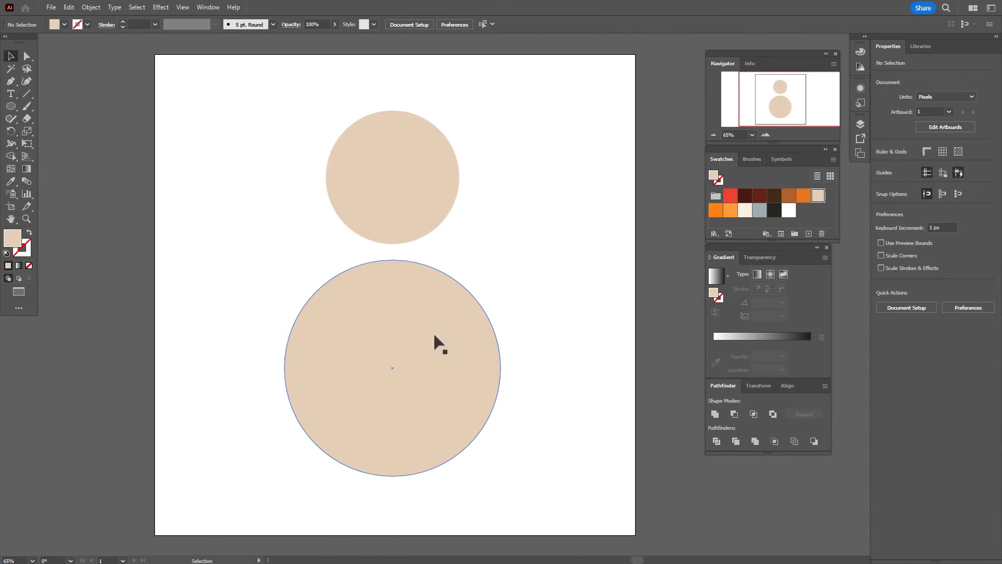
pyautogui.click(341, 331)
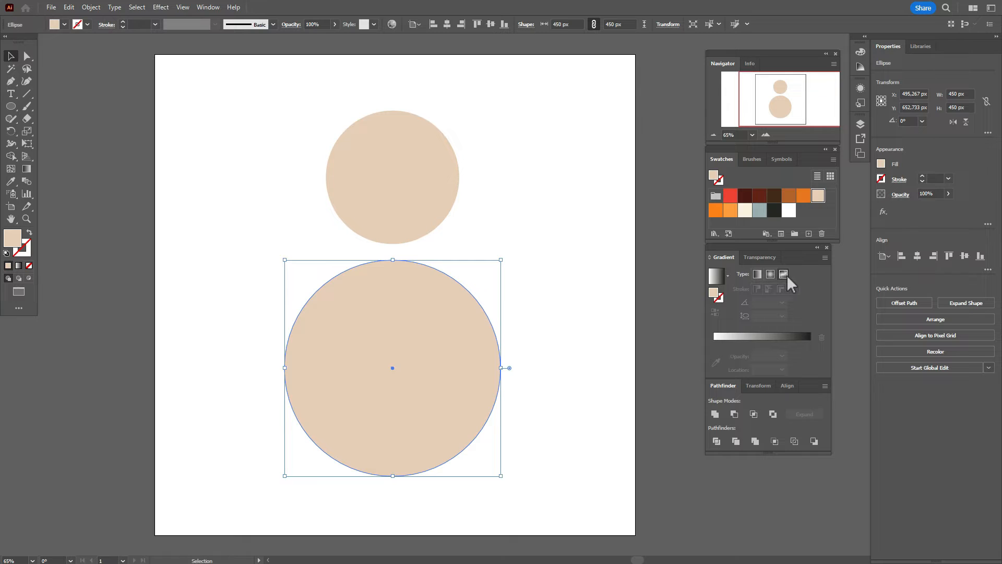
pyautogui.click(772, 275)
pyautogui.moveTo(789, 210); pyautogui.dragTo(715, 355)
pyautogui.moveTo(760, 214); pyautogui.dragTo(782, 347)
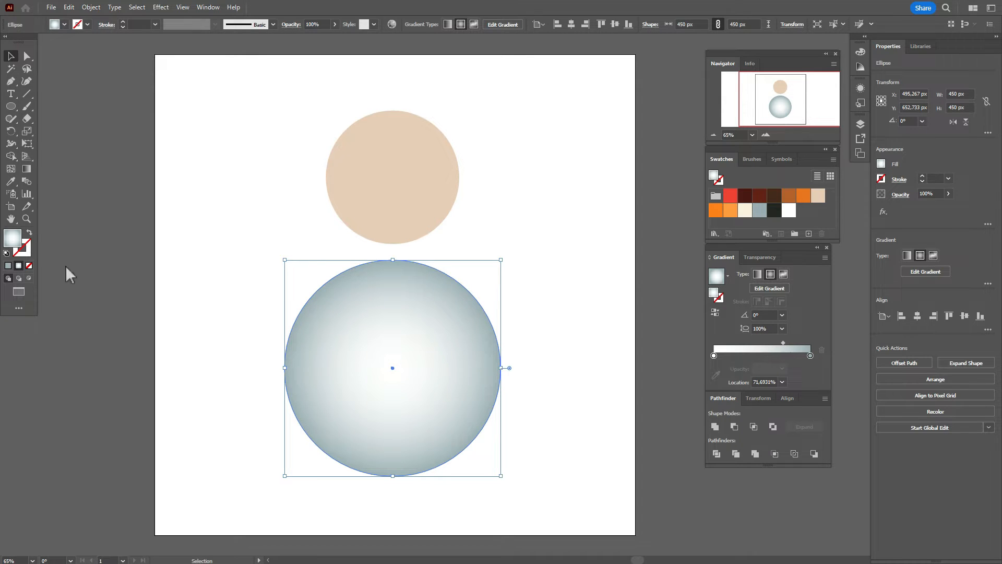
# Step: Shift the large circle's gradient centre toward its upper left and enlarge the gradient radius slightly
pyautogui.click(27, 168)
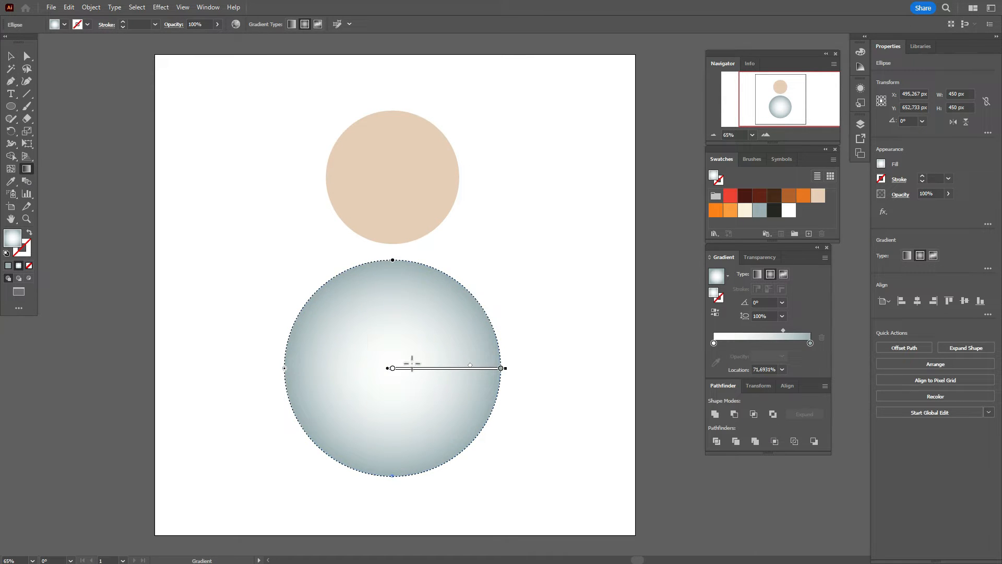
pyautogui.moveTo(410, 370); pyautogui.dragTo(385, 357)
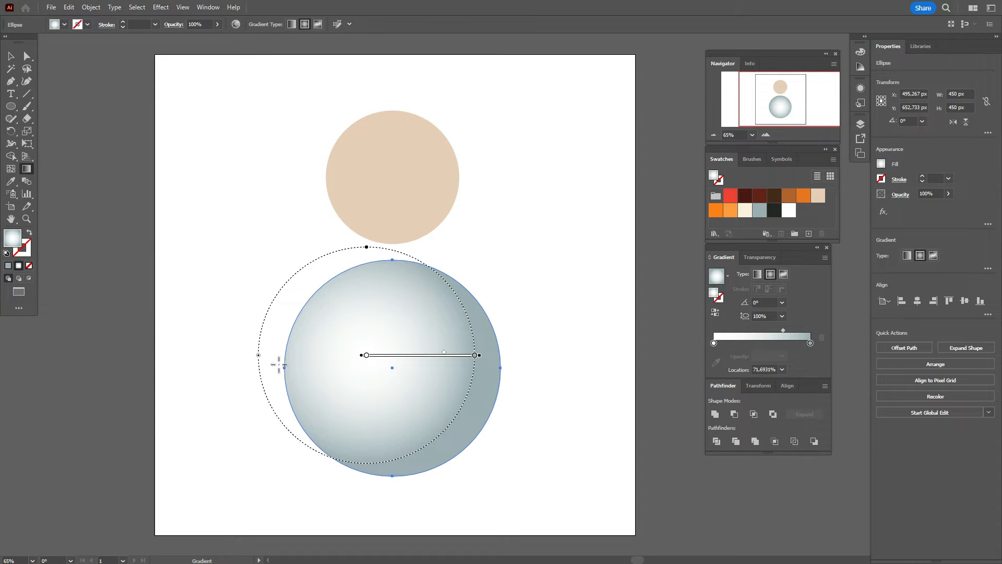
pyautogui.moveTo(258, 355); pyautogui.dragTo(242, 355)
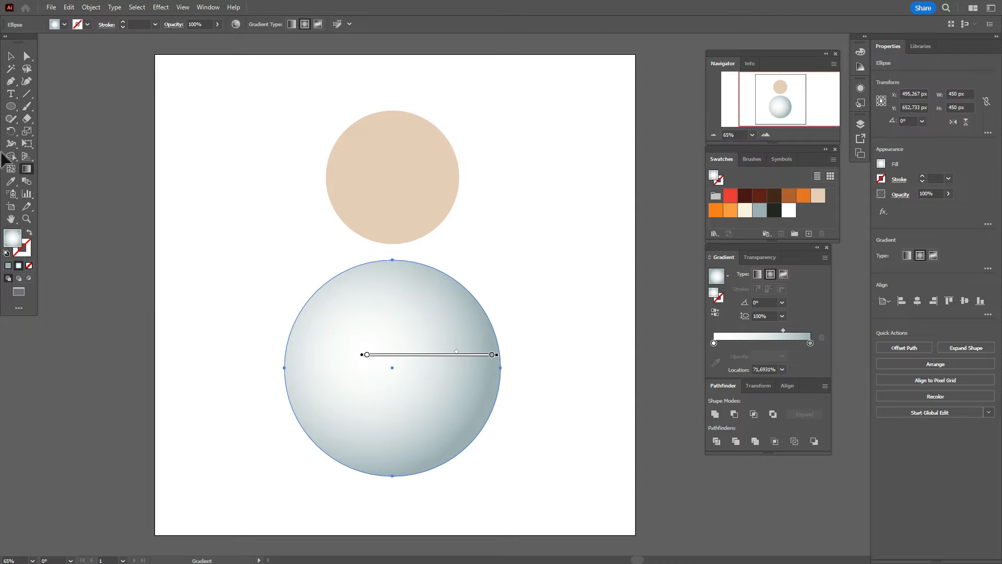
pyautogui.click(12, 57)
pyautogui.click(194, 142)
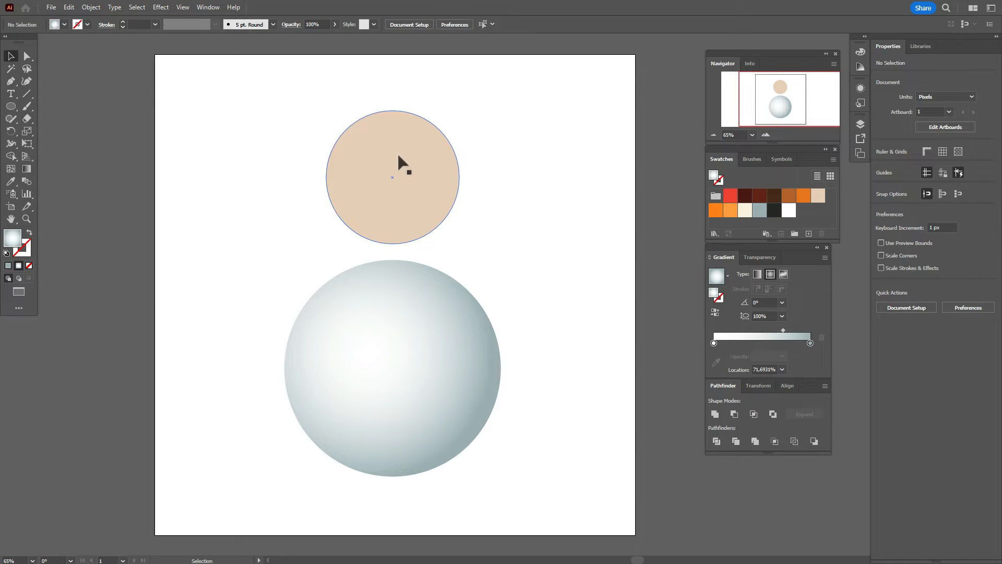
# Step: Flatten the underside of the large circle by moving its bottom anchor point up slightly with Direct Selection
pyautogui.click(475, 370)
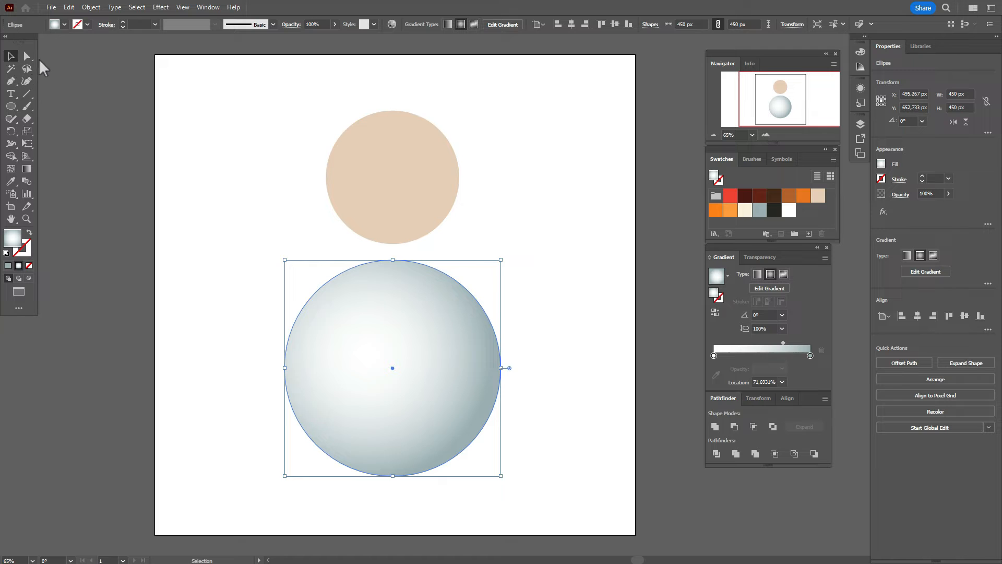
pyautogui.click(27, 55)
pyautogui.moveTo(392, 475); pyautogui.dragTo(390, 461)
pyautogui.click(10, 56)
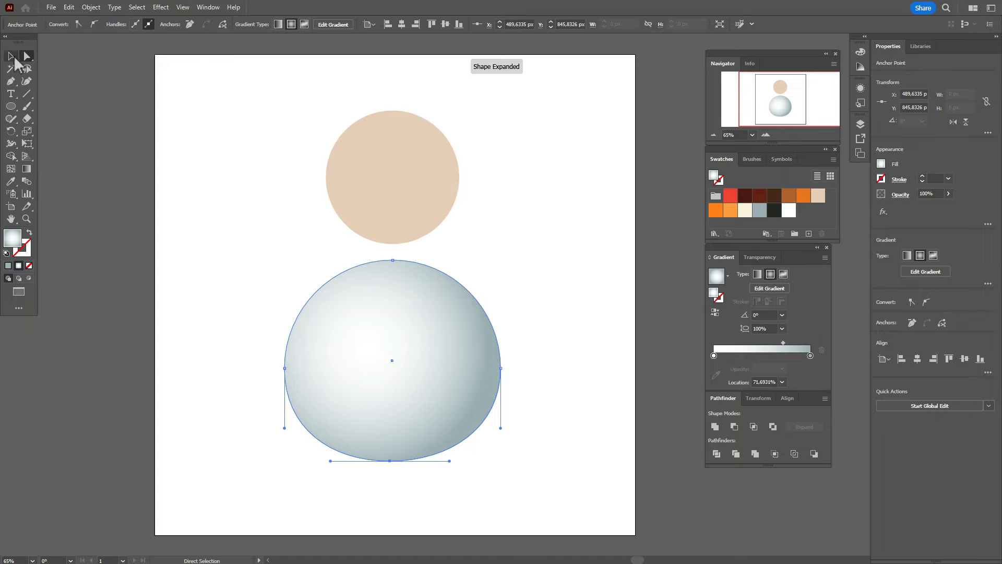
# Step: Lower the small circle so it overlaps the body's top, and copy the body's gradient onto it with the Eyedropper
pyautogui.click(327, 188)
pyautogui.click(246, 192)
pyautogui.moveTo(398, 175); pyautogui.dragTo(392, 210)
pyautogui.click(10, 182)
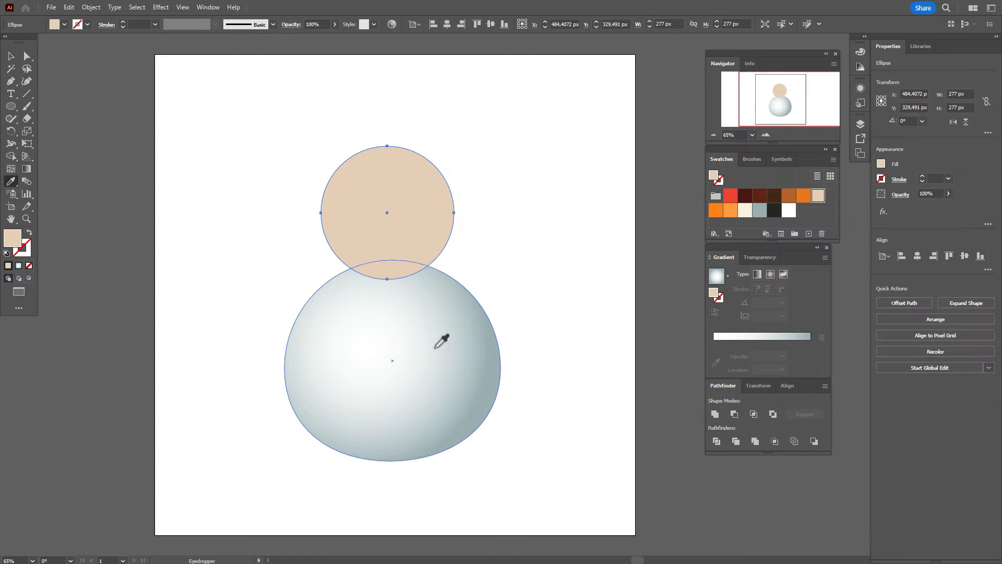
pyautogui.click(436, 344)
# Step: Shift the head's radial gradient toward its upper left and widen it slightly to match the body's shading
pyautogui.click(26, 168)
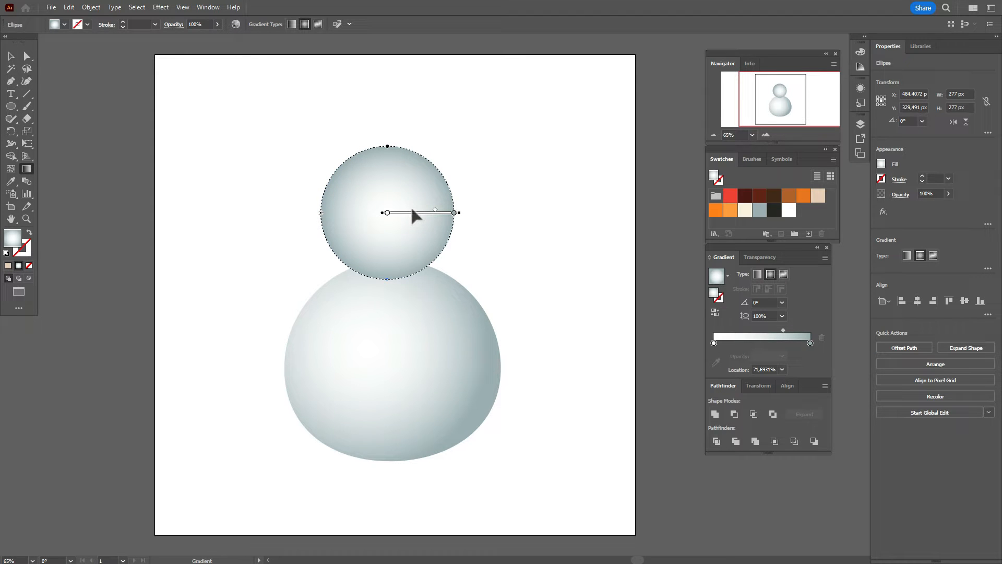
pyautogui.moveTo(413, 209); pyautogui.dragTo(370, 212)
pyautogui.moveTo(307, 208); pyautogui.dragTo(297, 205)
pyautogui.moveTo(401, 205); pyautogui.dragTo(397, 201)
pyautogui.click(11, 56)
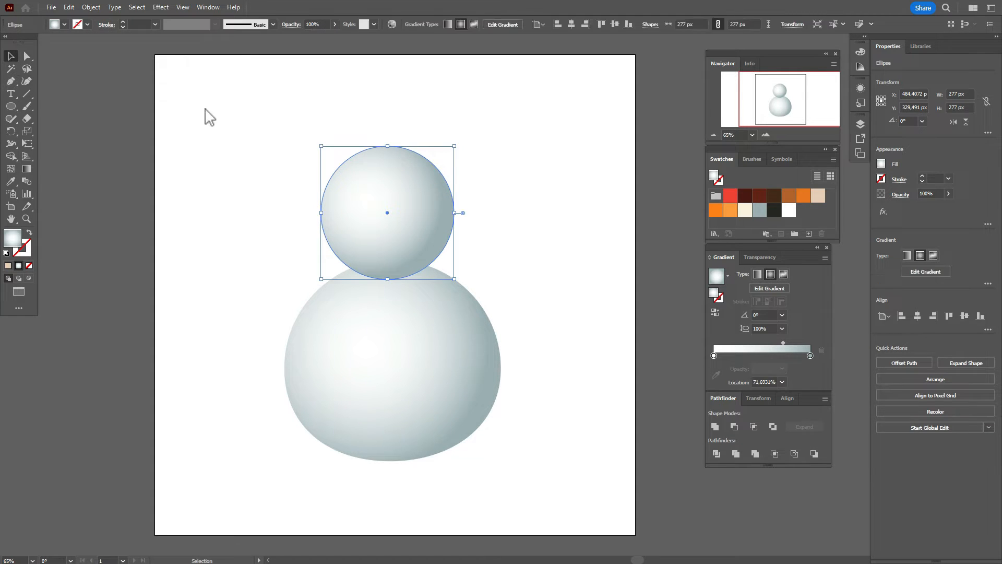
pyautogui.click(206, 105)
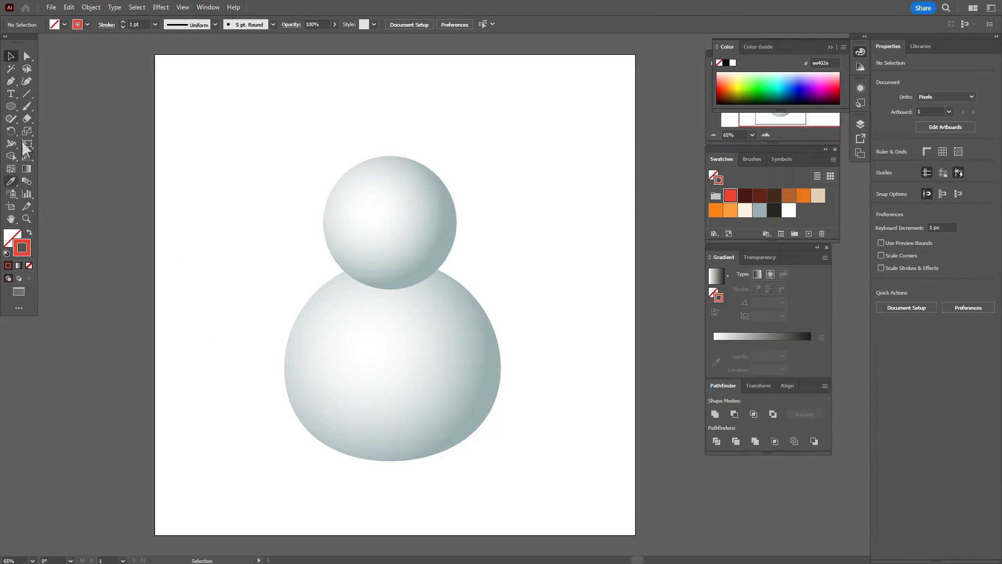
# Step: Draw a closed, curved scarf outline around the snowman's neck with the Pen tool, using a 1 pt red stroke
pyautogui.click(11, 81)
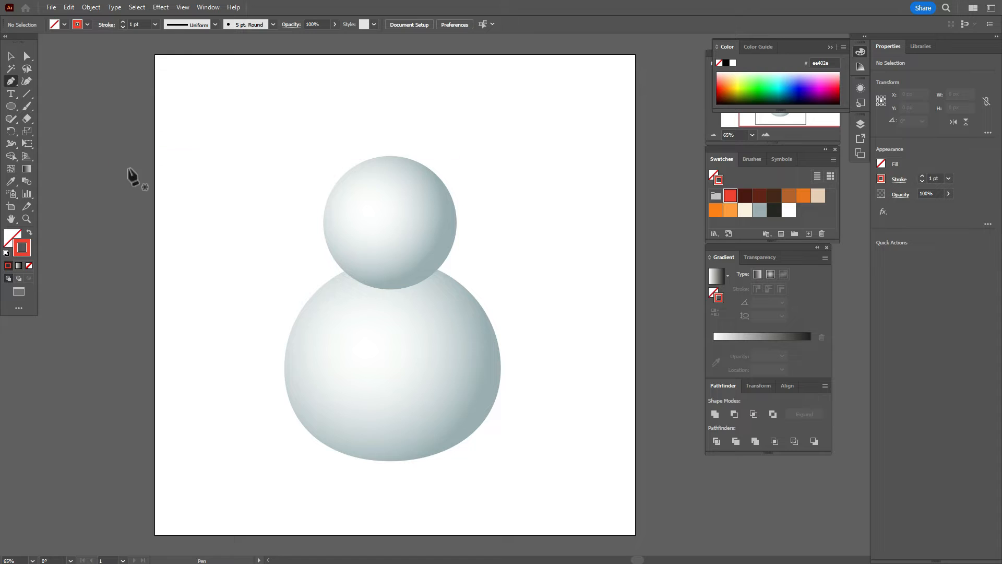
pyautogui.click(335, 255)
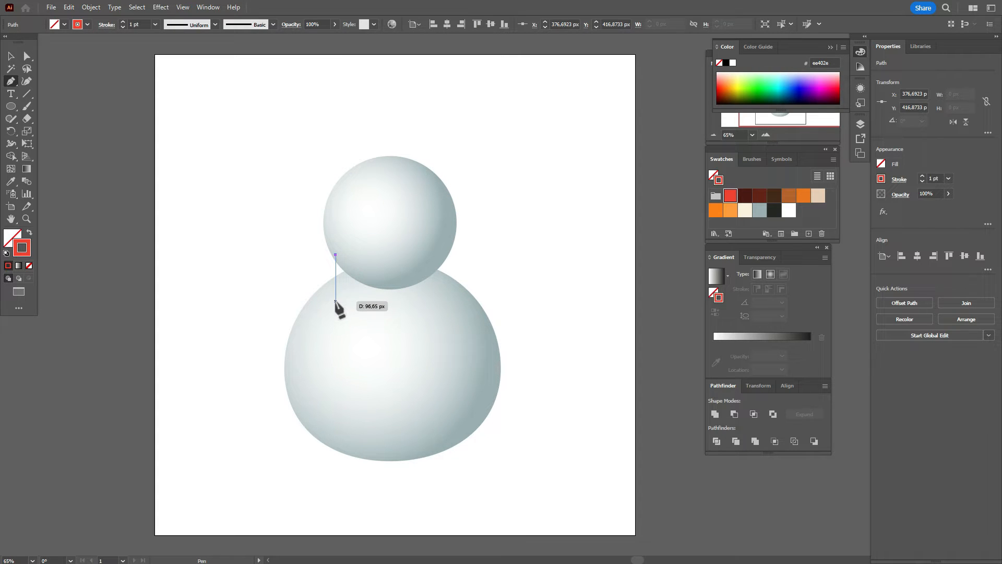
pyautogui.click(335, 301)
pyautogui.moveTo(341, 306); pyautogui.dragTo(351, 311)
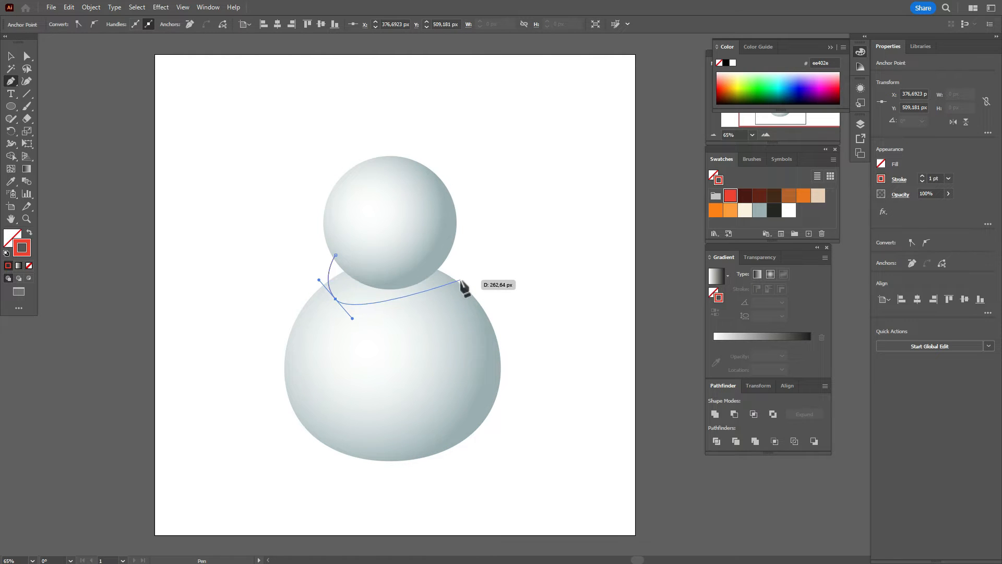
pyautogui.moveTo(460, 280); pyautogui.dragTo(499, 229)
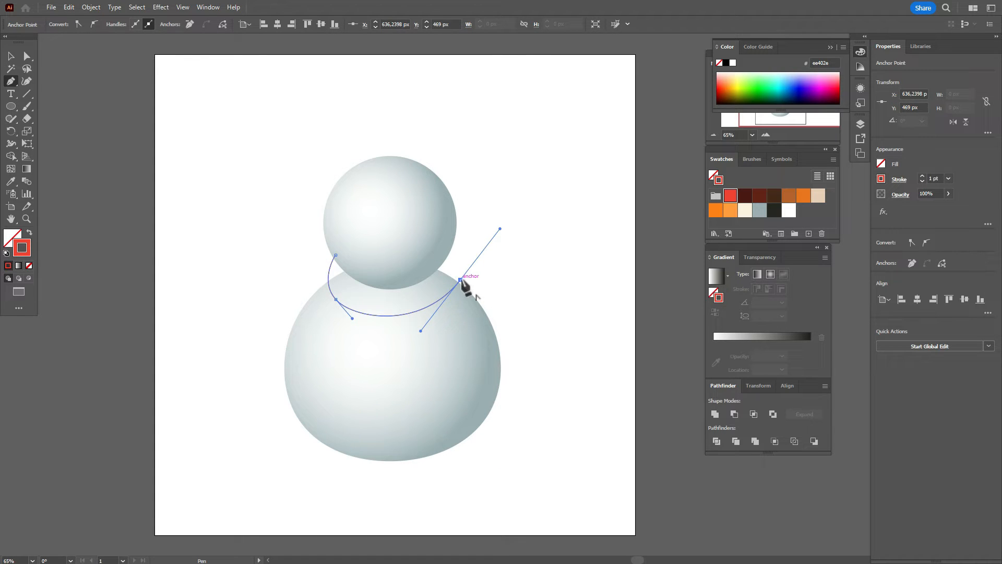
pyautogui.press('ctrl')
pyautogui.moveTo(412, 243); pyautogui.dragTo(413, 253)
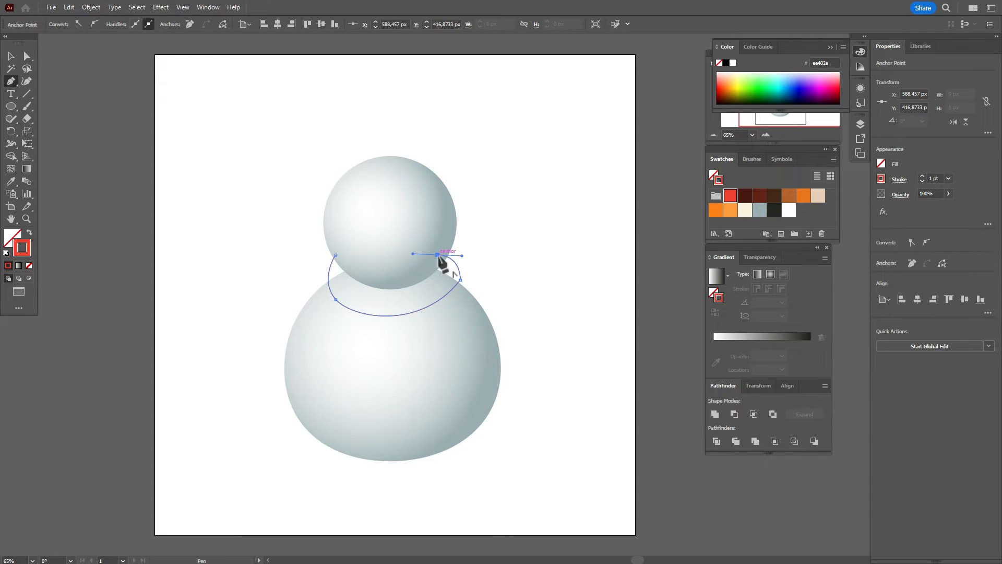
pyautogui.moveTo(336, 255); pyautogui.dragTo(298, 233)
# Step: Round the scarf outline's right-hand corner to a radius of about 34 px
pyautogui.click(26, 57)
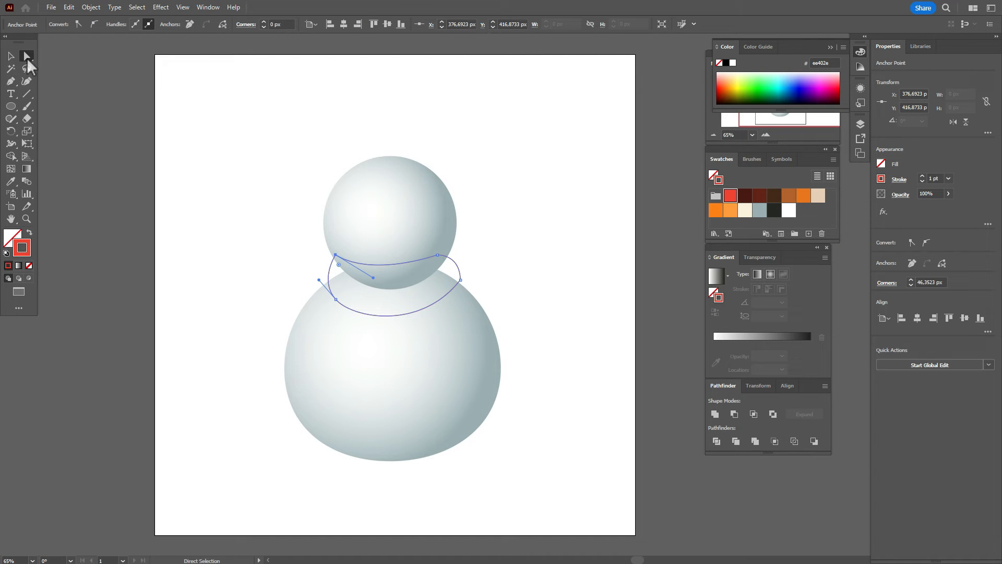
pyautogui.click(461, 280)
pyautogui.moveTo(453, 281); pyautogui.dragTo(446, 284)
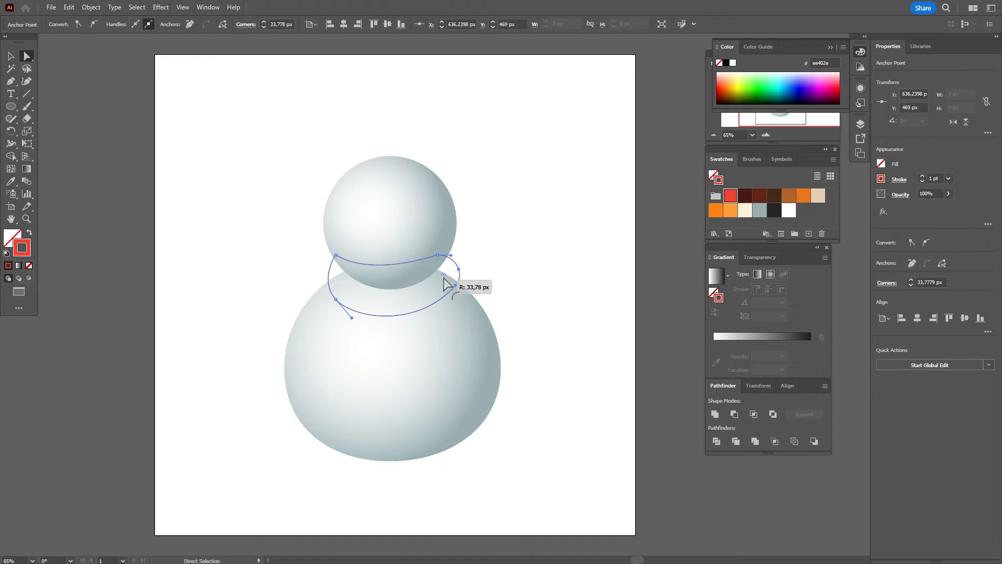
pyautogui.press('v')
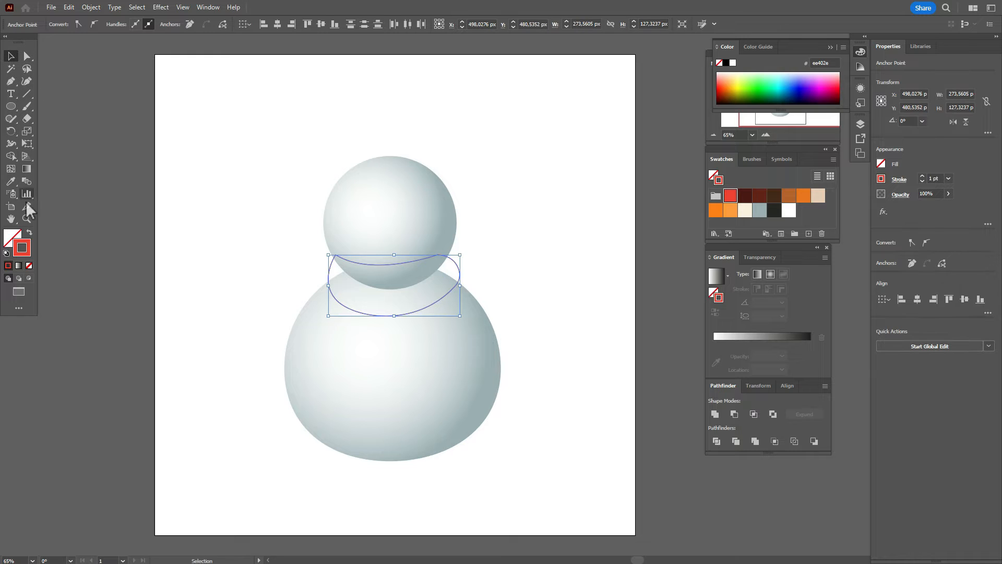
# Step: Swap the scarf's red stroke to a solid fill and bring the head circle in front of the scarf
pyautogui.click(29, 233)
pyautogui.click(438, 227)
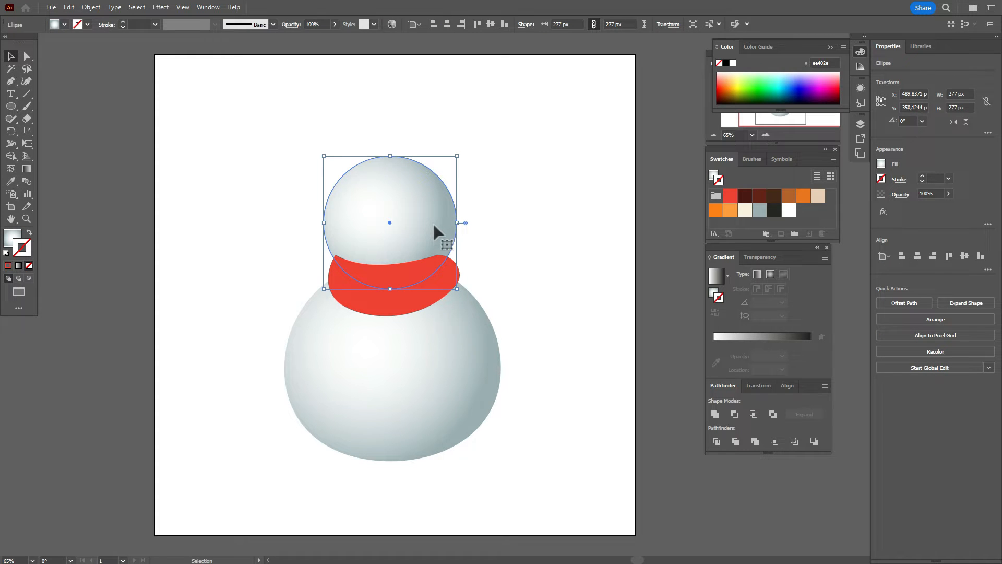
pyautogui.rightClick(433, 225)
pyautogui.moveTo(519, 471)
pyautogui.click(572, 471)
pyautogui.click(650, 334)
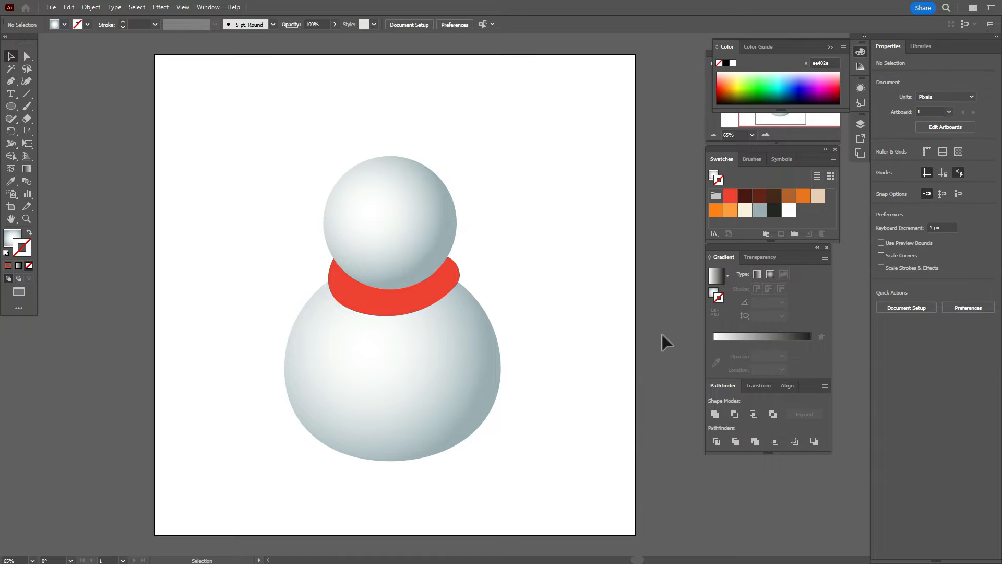
# Step: Reshape the red scarf's lower edge with the Curvature tool, adjusting both lower anchor points and the middle of the curve
pyautogui.click(417, 306)
pyautogui.click(27, 84)
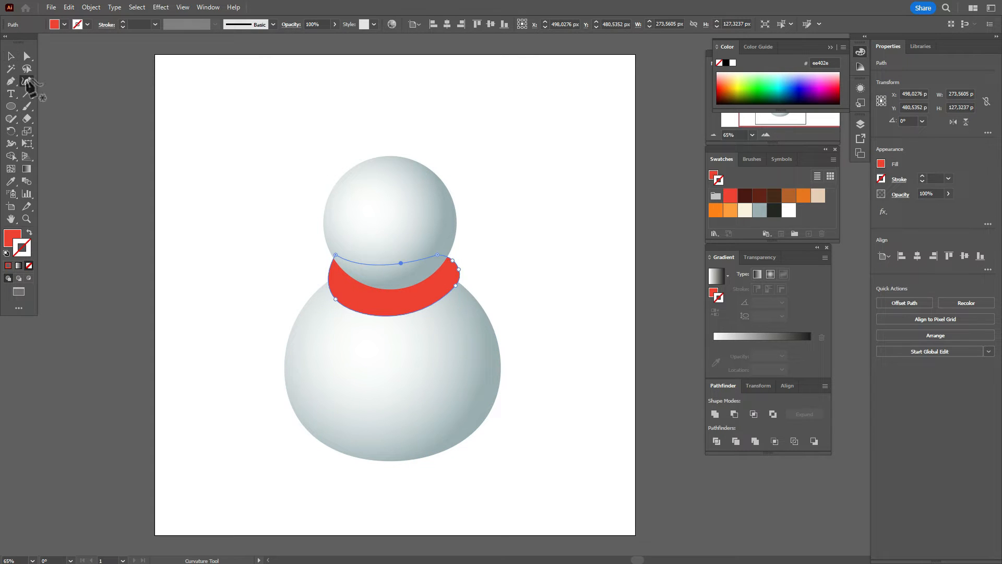
pyautogui.moveTo(455, 284); pyautogui.dragTo(455, 287)
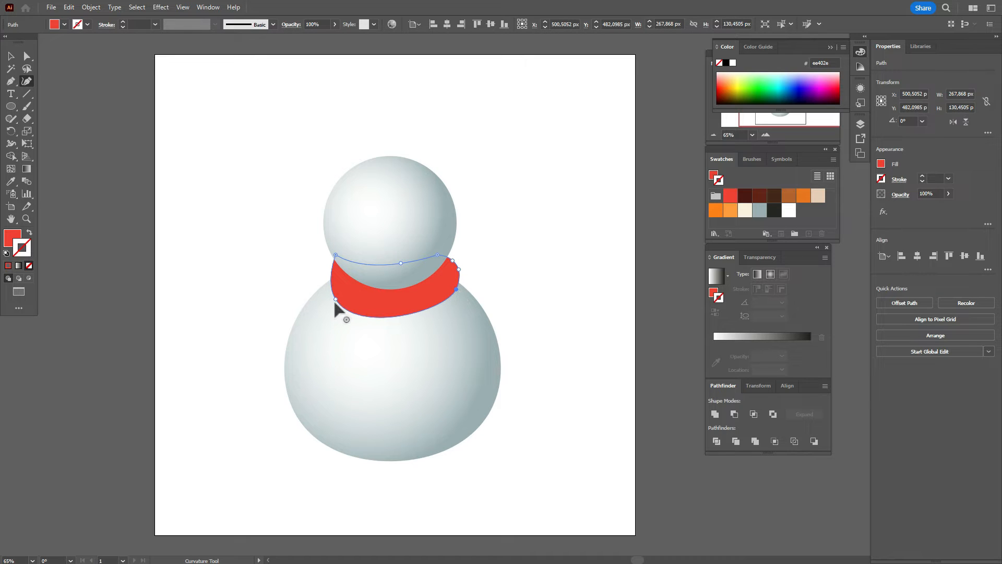
pyautogui.moveTo(336, 300); pyautogui.dragTo(335, 289)
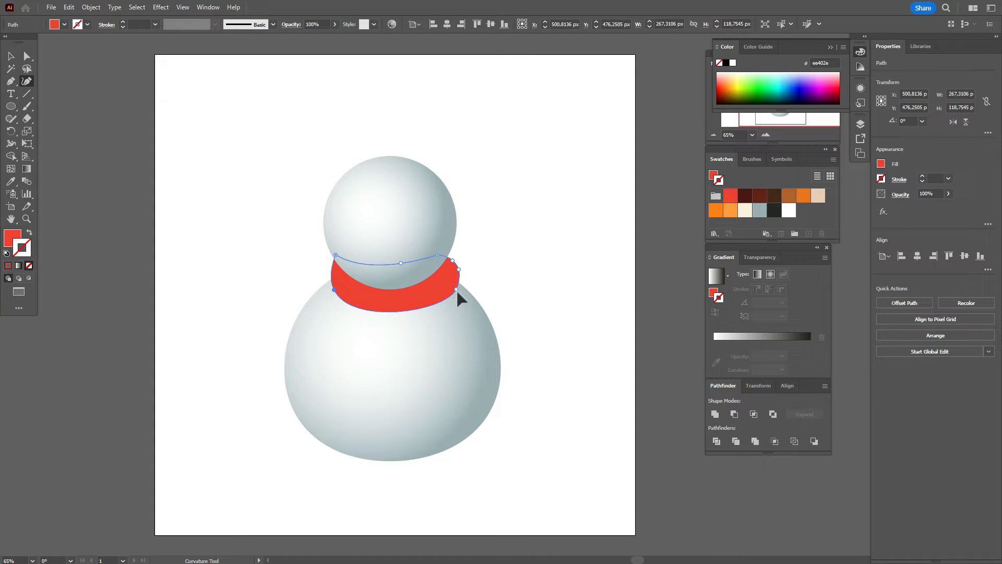
pyautogui.moveTo(400, 312); pyautogui.dragTo(401, 315)
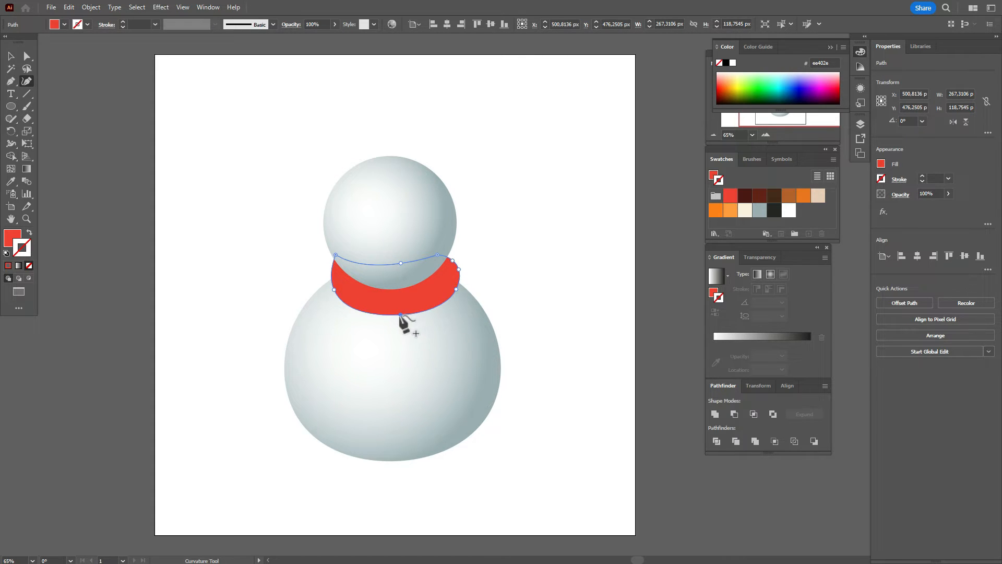
# Step: Move the scarf slightly up around the neck, placing it at X 500 px and Y about 472 px
pyautogui.click(10, 55)
pyautogui.click(166, 168)
pyautogui.moveTo(429, 294); pyautogui.dragTo(428, 291)
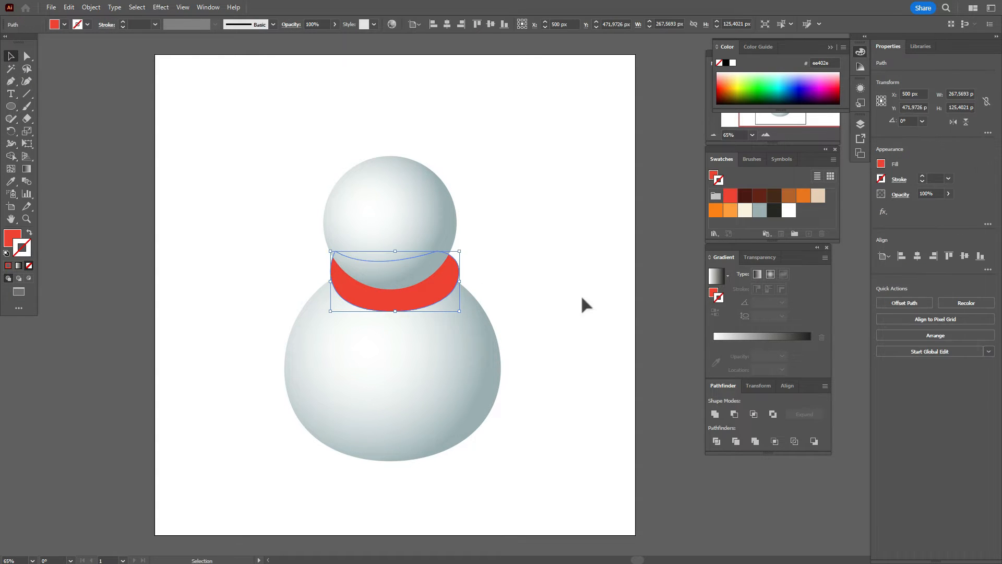
pyautogui.click(646, 305)
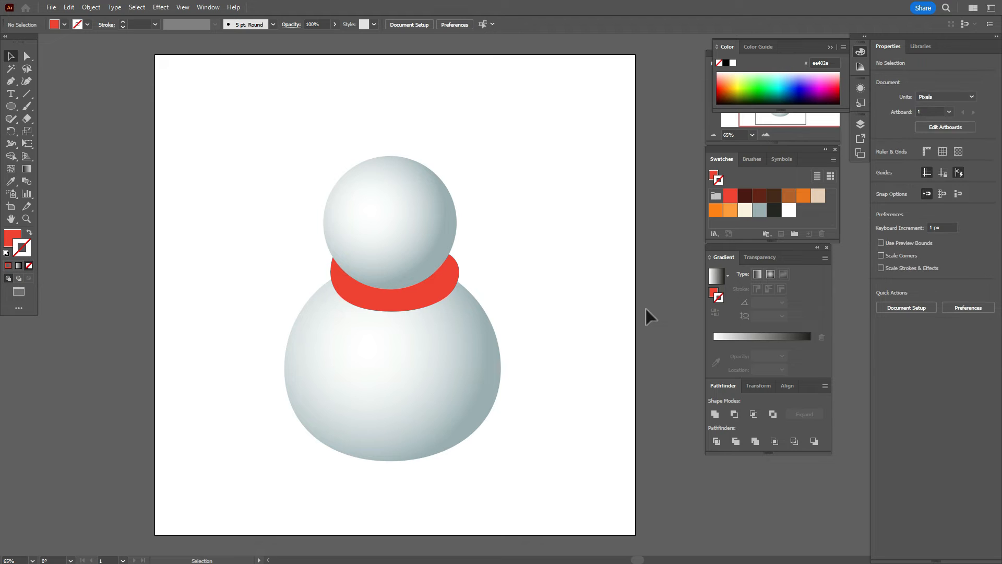
# Step: Nudge the scarf down 9 px so more of it shows below the head
pyautogui.click(386, 305)
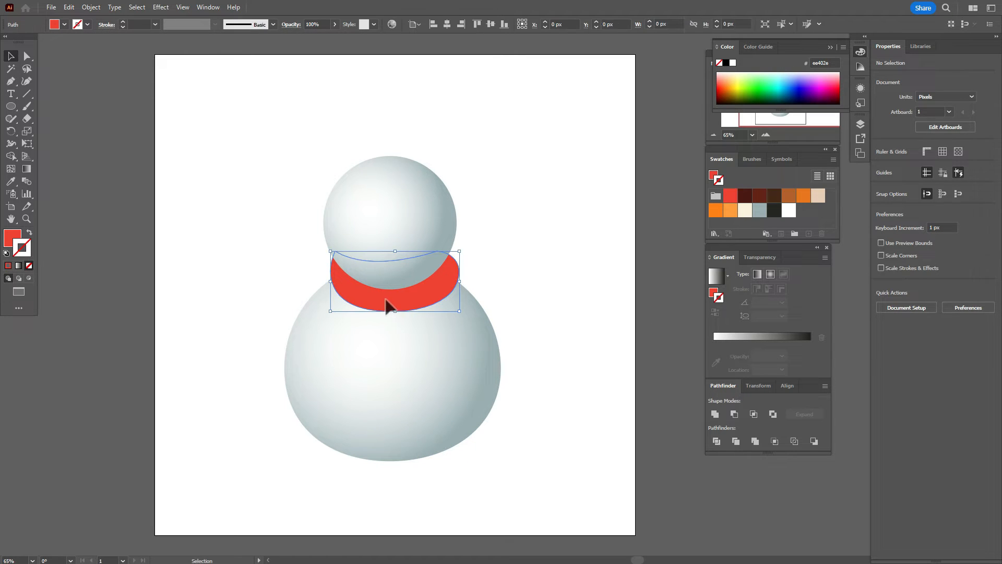
pyautogui.press('Down')
pyautogui.press('Down')
pyautogui.press('Down')
pyautogui.press('Down')
pyautogui.press('Down')
pyautogui.press('Down')
pyautogui.press('Down')
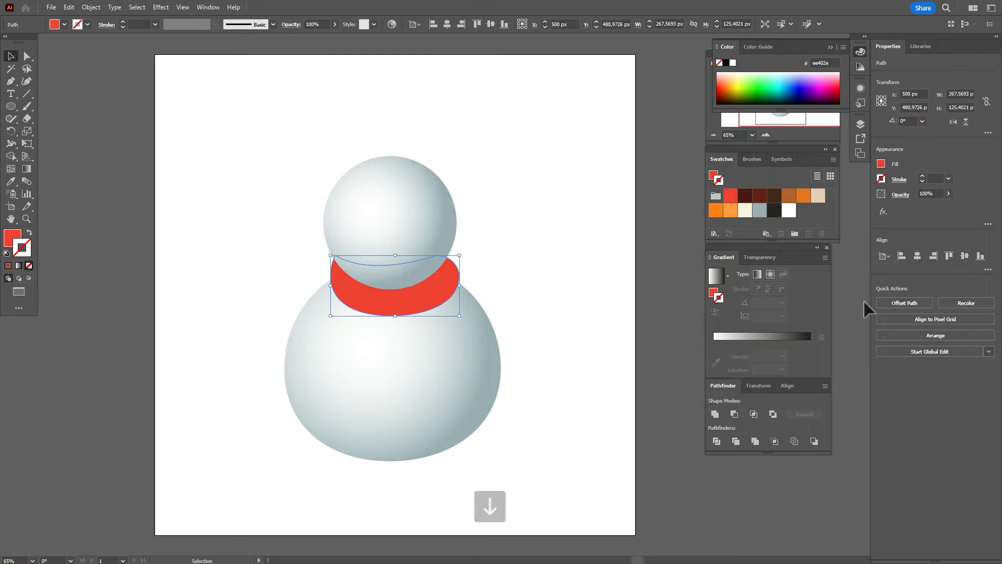
pyautogui.click(688, 308)
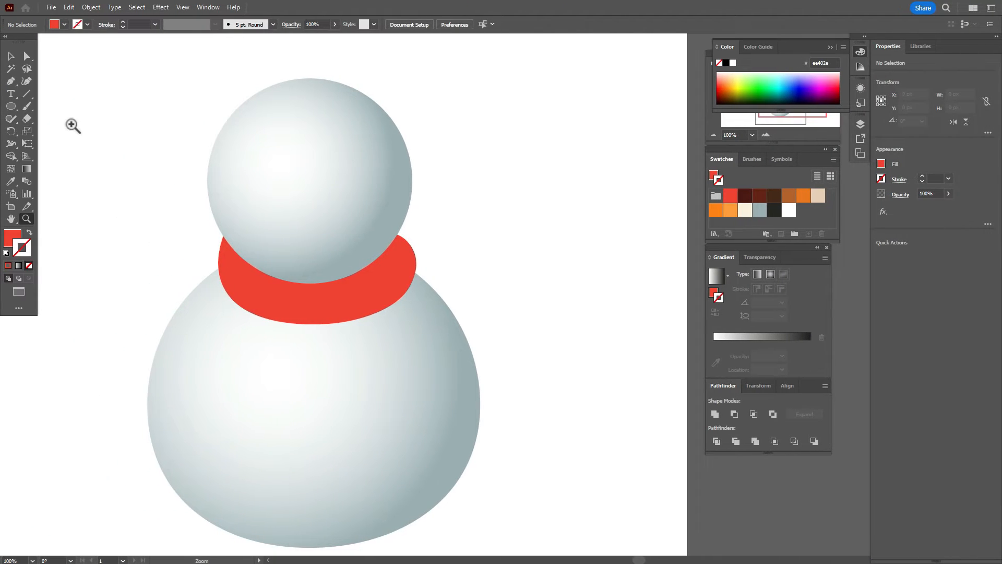
# Step: Draw a closed red scarf tail about 131 × 219 px with the Pen tool, curving from the neck down the body's right side
pyautogui.click(10, 81)
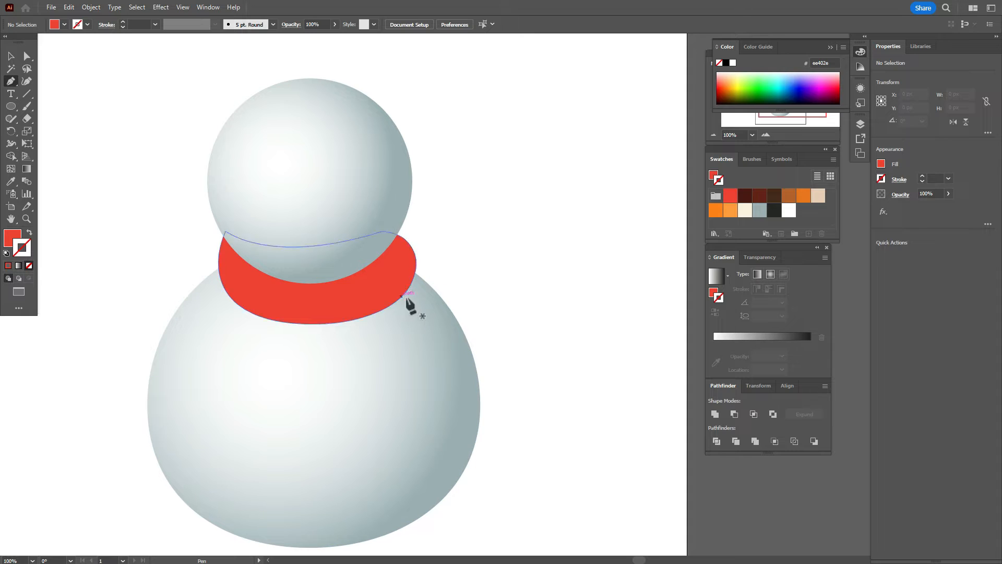
pyautogui.click(317, 291)
pyautogui.click(340, 272)
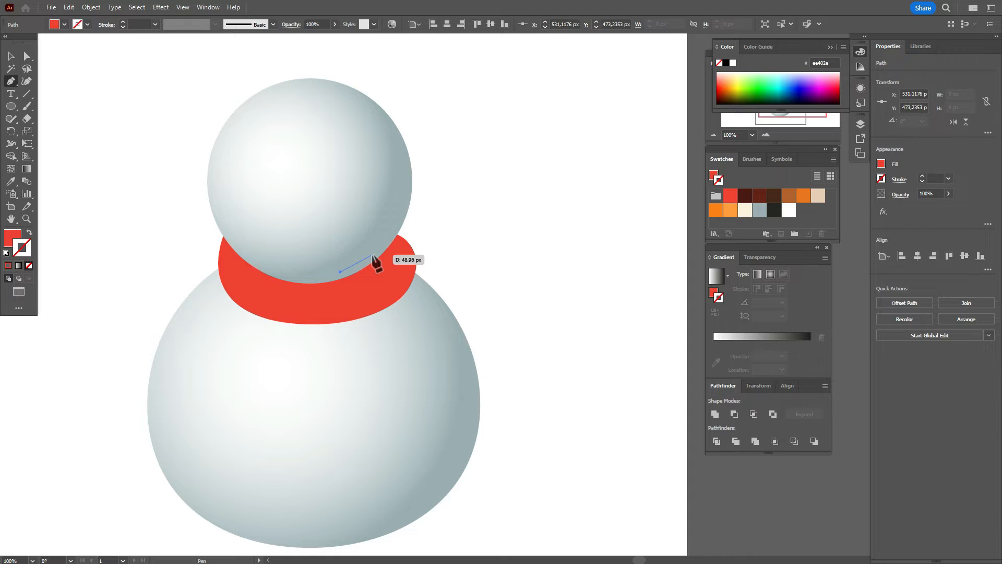
pyautogui.click(372, 255)
pyautogui.moveTo(433, 404); pyautogui.dragTo(418, 478)
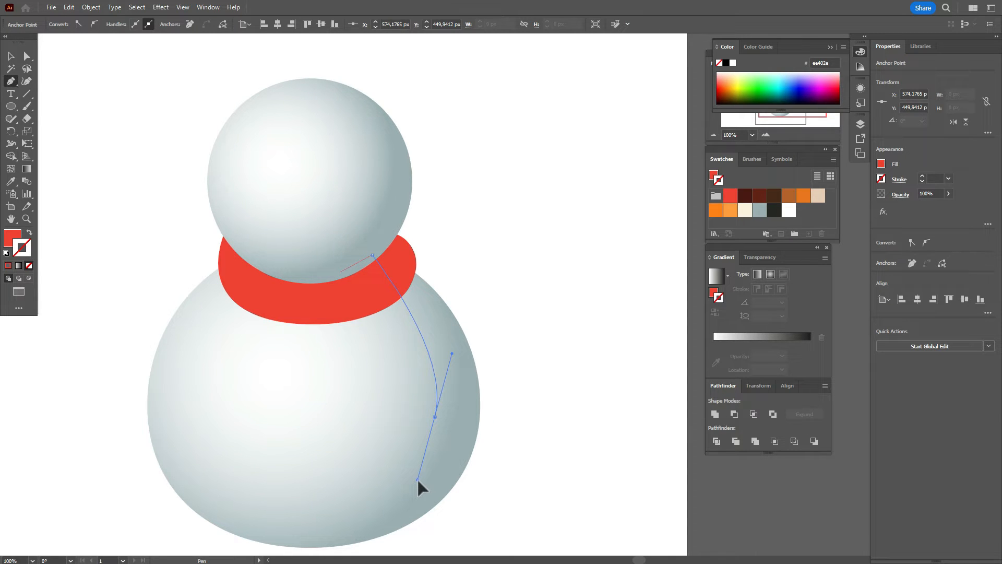
pyautogui.moveTo(417, 478); pyautogui.dragTo(418, 478)
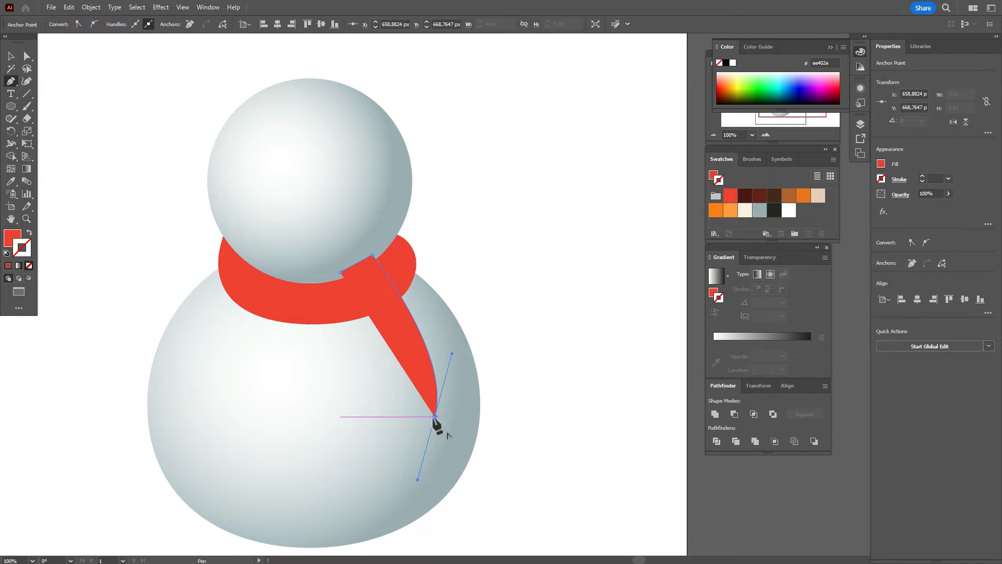
pyautogui.moveTo(435, 416); pyautogui.dragTo(326, 432)
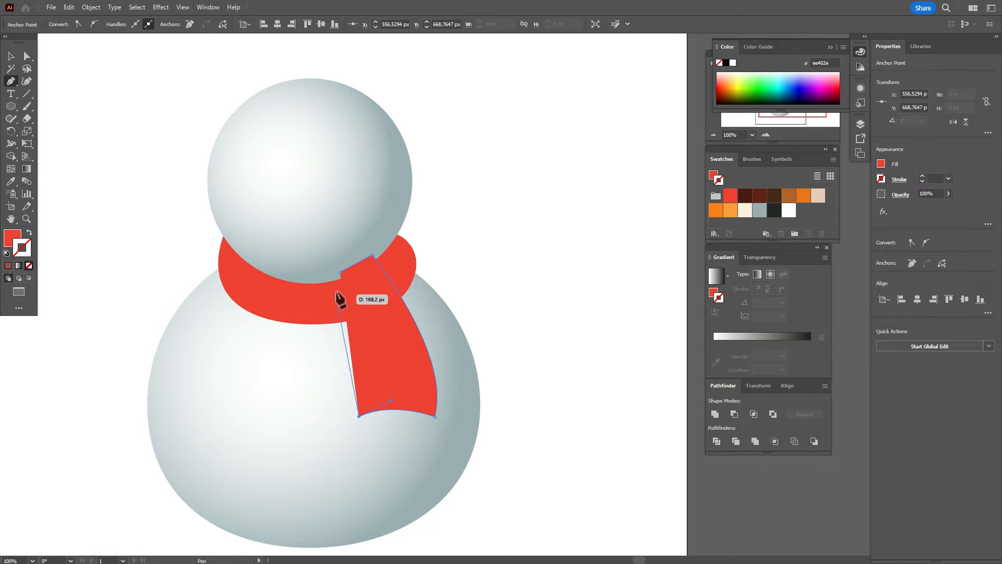
pyautogui.moveTo(341, 273); pyautogui.dragTo(295, 201)
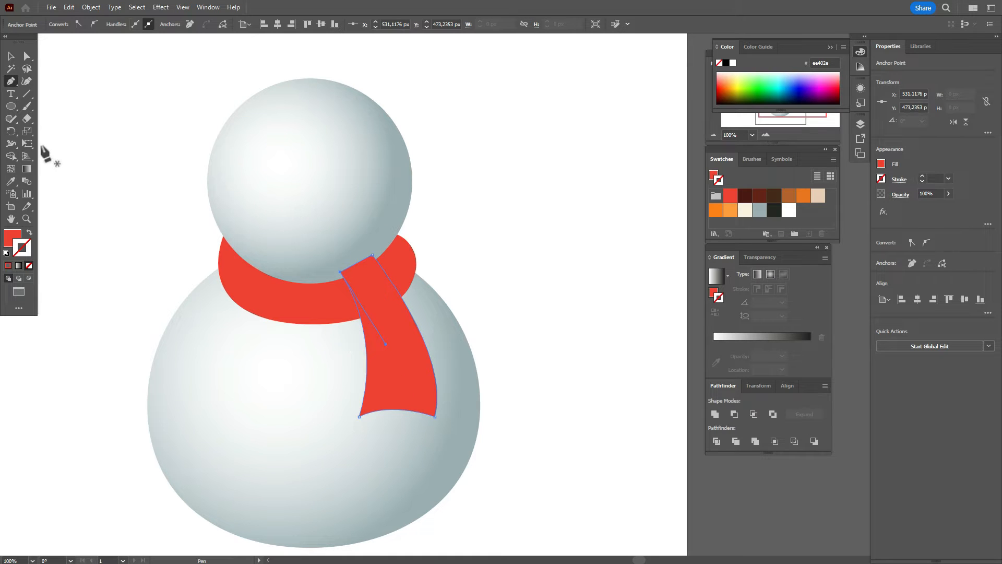
# Step: Round the scarf tail's two upper corners to a radius of about 26 px
pyautogui.click(27, 56)
pyautogui.click(340, 272)
pyautogui.keyDown('shift'); pyautogui.click(372, 256); pyautogui.keyUp('shift')
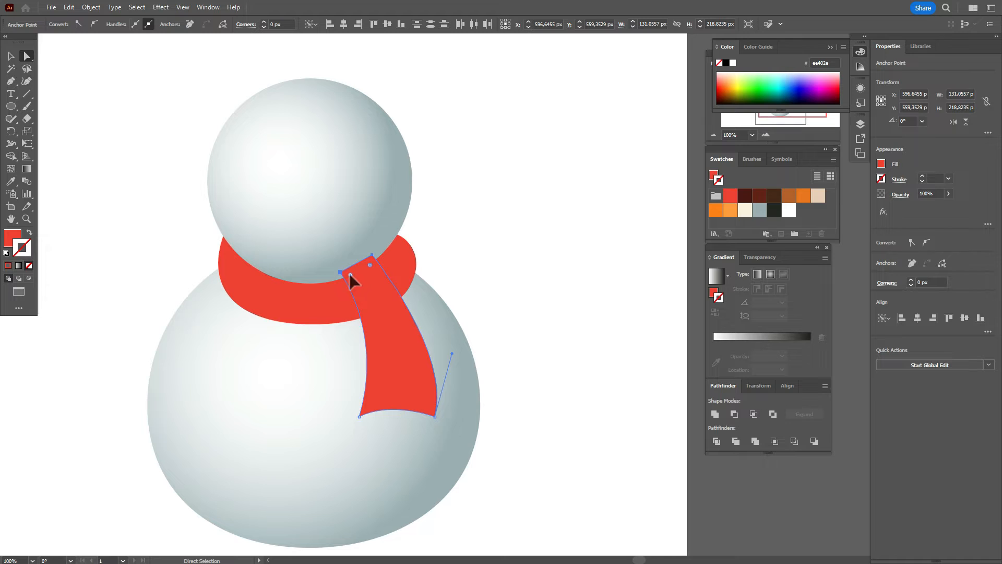
pyautogui.moveTo(357, 292); pyautogui.dragTo(361, 298)
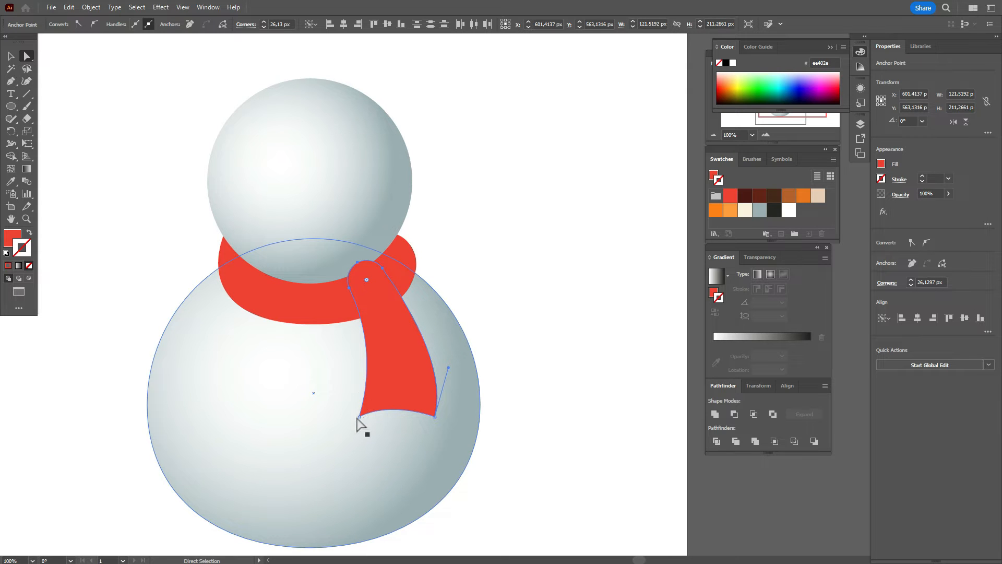
# Step: Round the scarf tail's lower corners to about 17 px and extend its lower right corner outward
pyautogui.click(359, 416)
pyautogui.moveTo(369, 408); pyautogui.dragTo(443, 423)
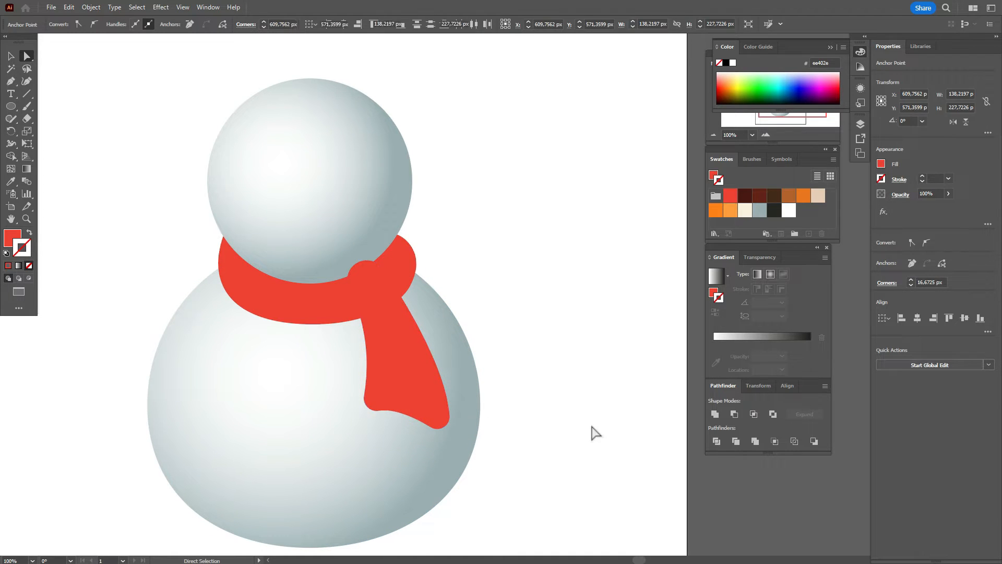
pyautogui.click(593, 441)
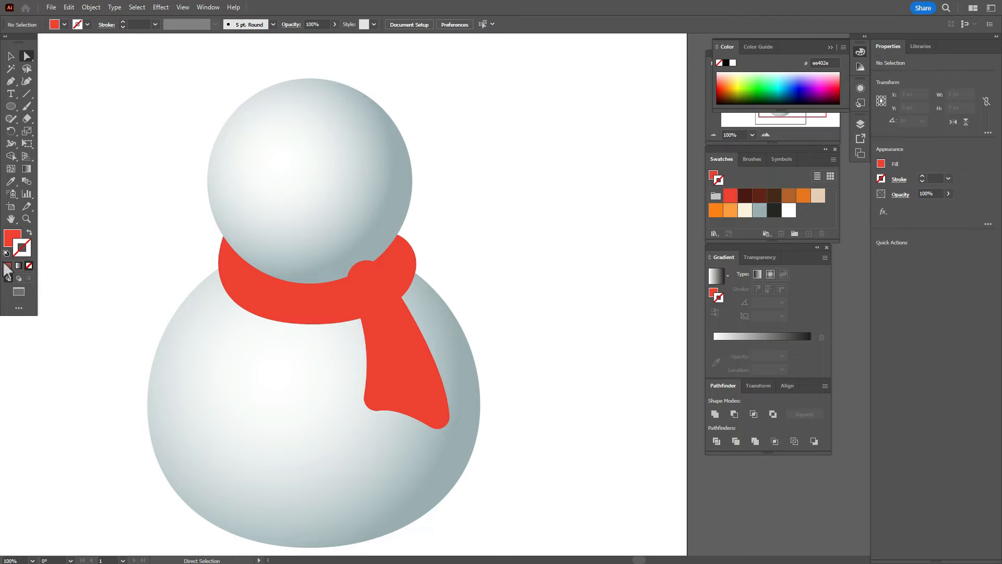
# Step: Bulge the scarf tail's right edge and raise its top with the Curvature tool, and shift the tail slightly left and down
pyautogui.click(411, 398)
pyautogui.click(27, 82)
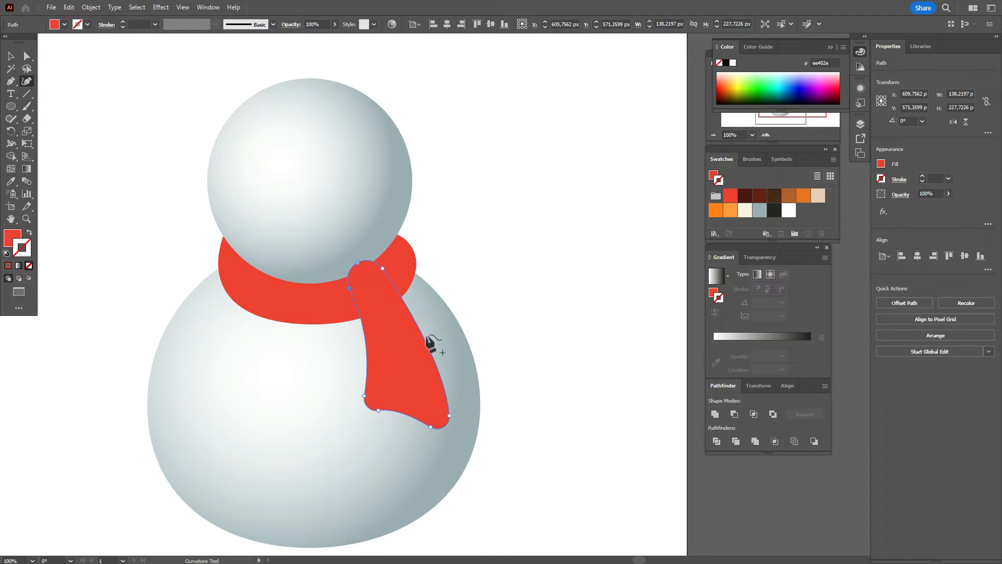
pyautogui.moveTo(420, 330); pyautogui.dragTo(428, 326)
pyautogui.moveTo(382, 270); pyautogui.dragTo(378, 260)
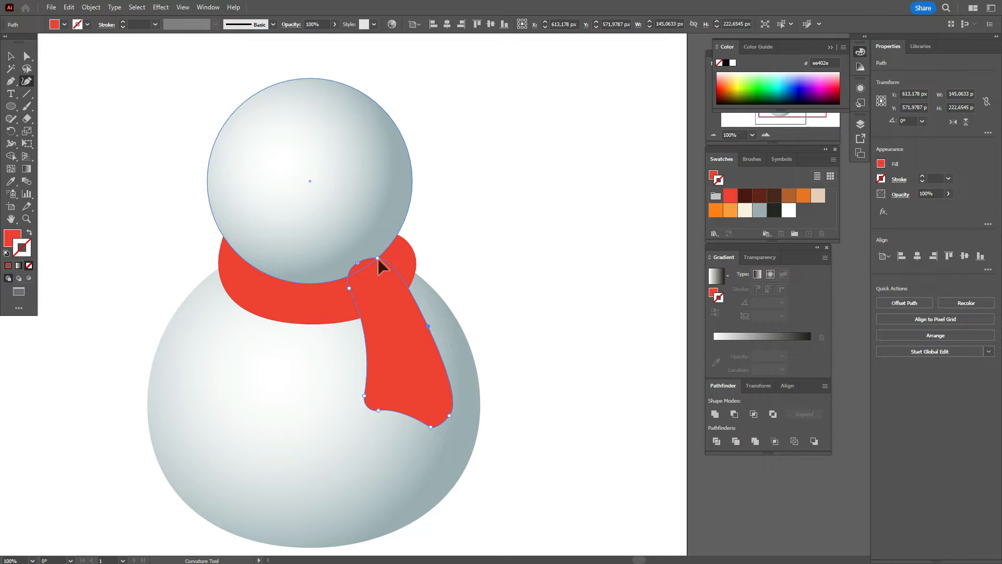
pyautogui.click(10, 56)
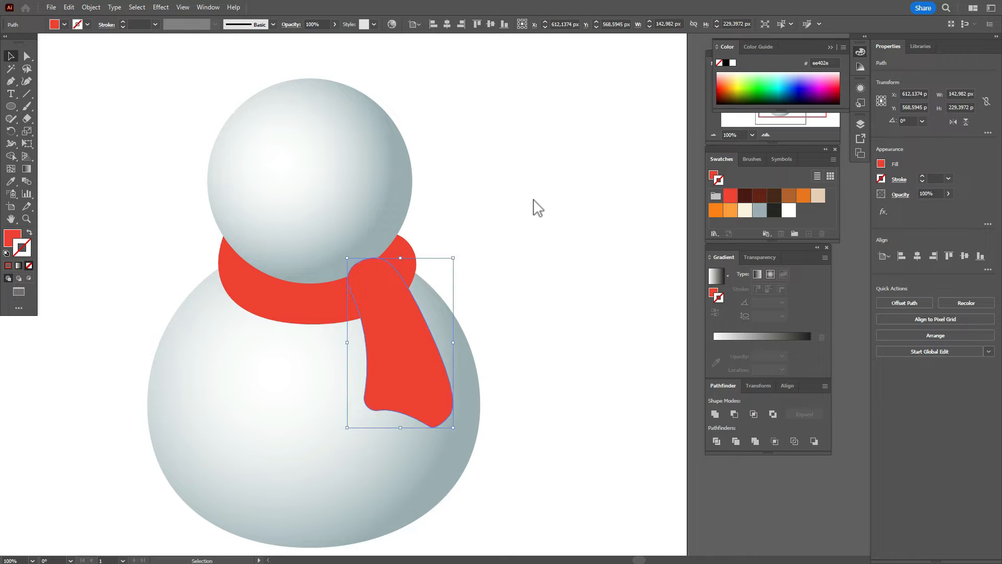
pyautogui.click(535, 207)
pyautogui.moveTo(450, 389); pyautogui.dragTo(421, 396)
# Step: Smooth the scarf tail's lower right corner with the Smooth tool
pyautogui.click(10, 130)
pyautogui.click(12, 119)
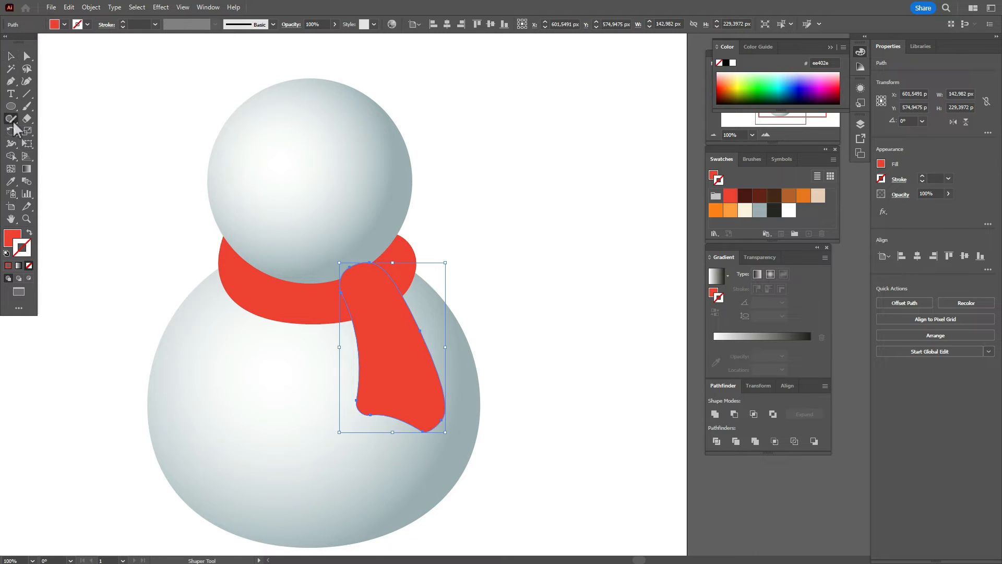
pyautogui.click(42, 144)
pyautogui.click(10, 56)
pyautogui.click(409, 387)
pyautogui.click(10, 119)
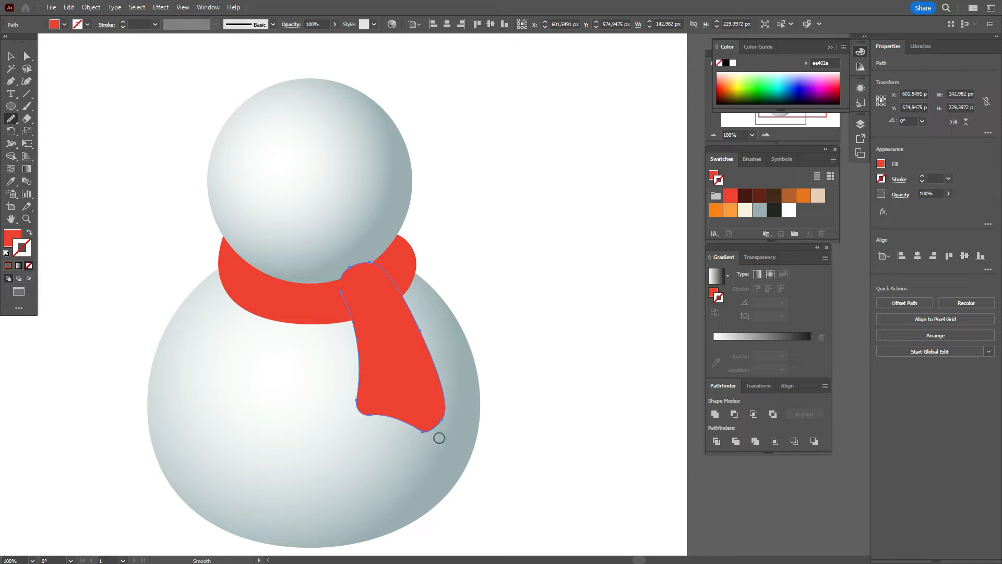
pyautogui.moveTo(429, 435); pyautogui.dragTo(434, 434)
pyautogui.click(10, 58)
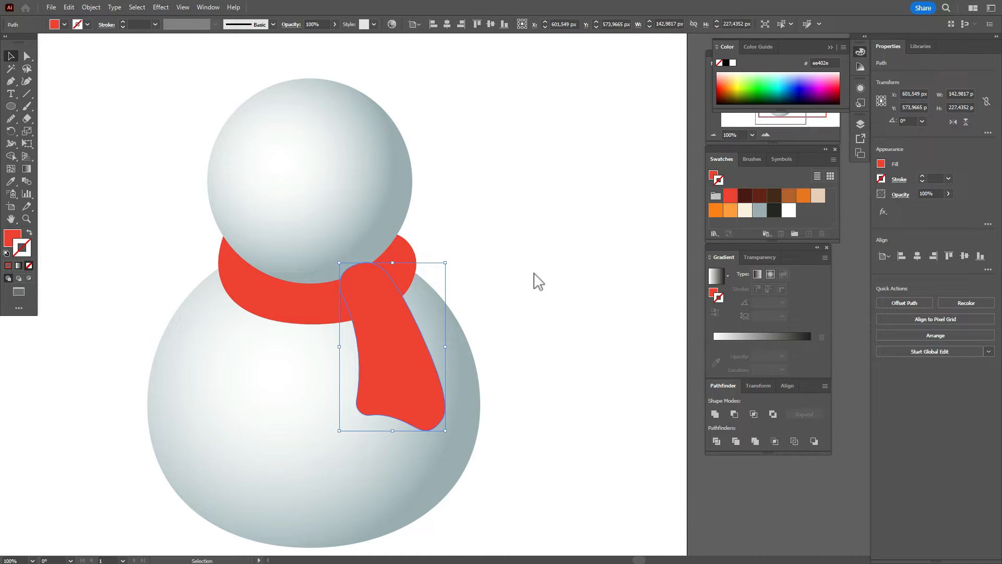
pyautogui.click(532, 280)
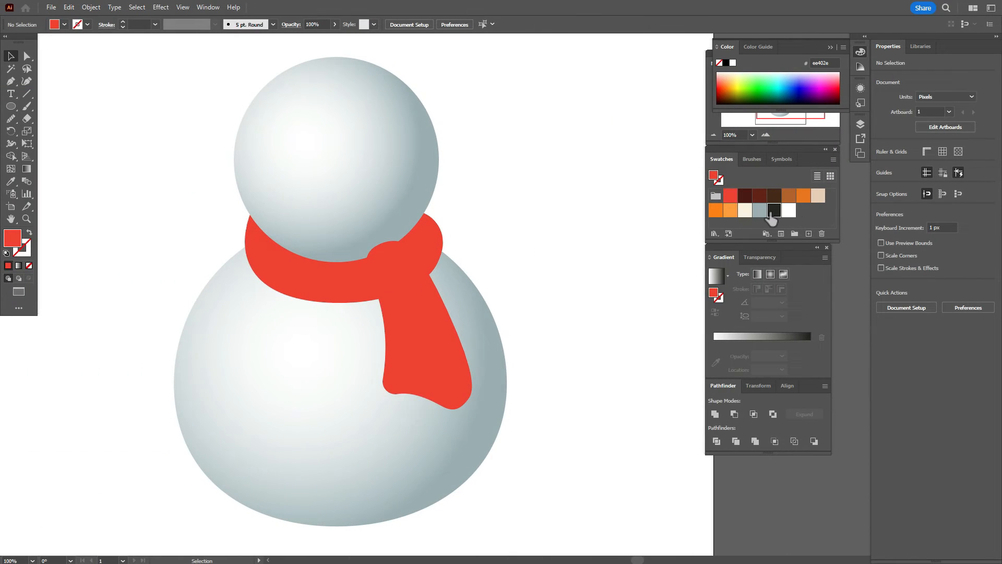
# Step: Draw a dark #262521 eye about 34 × 32 px on the head's left side and give it a slightly irregular outline
pyautogui.click(772, 214)
pyautogui.click(11, 106)
pyautogui.moveTo(277, 135)
pyautogui.mouseDown()
pyautogui.moveTo(297, 165)
pyautogui.moveTo(287, 134)
pyautogui.moveTo(278, 155)
pyautogui.mouseUp()
pyautogui.click(26, 56)
pyautogui.click(219, 146)
pyautogui.click(284, 134)
pyautogui.click(11, 56)
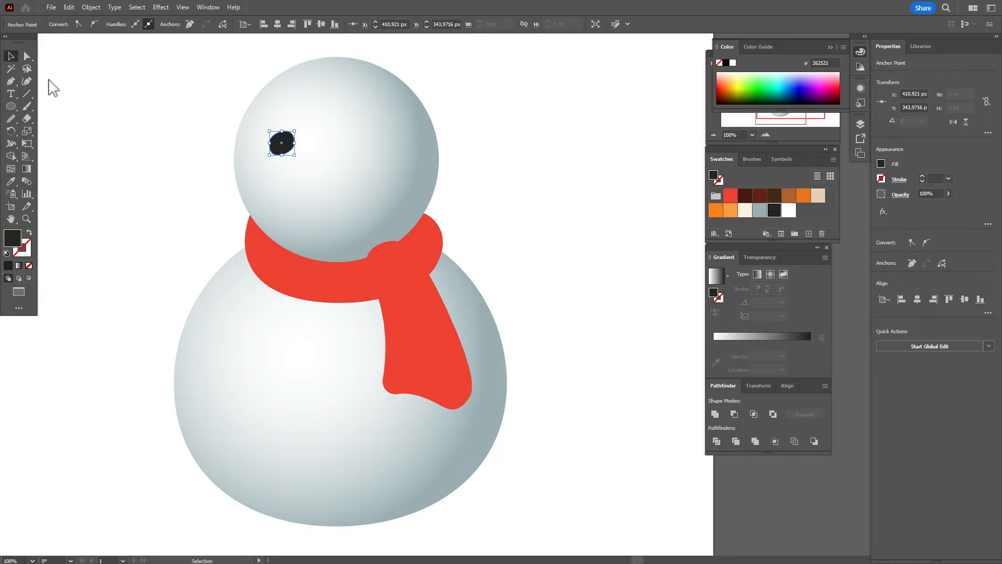
pyautogui.click(127, 110)
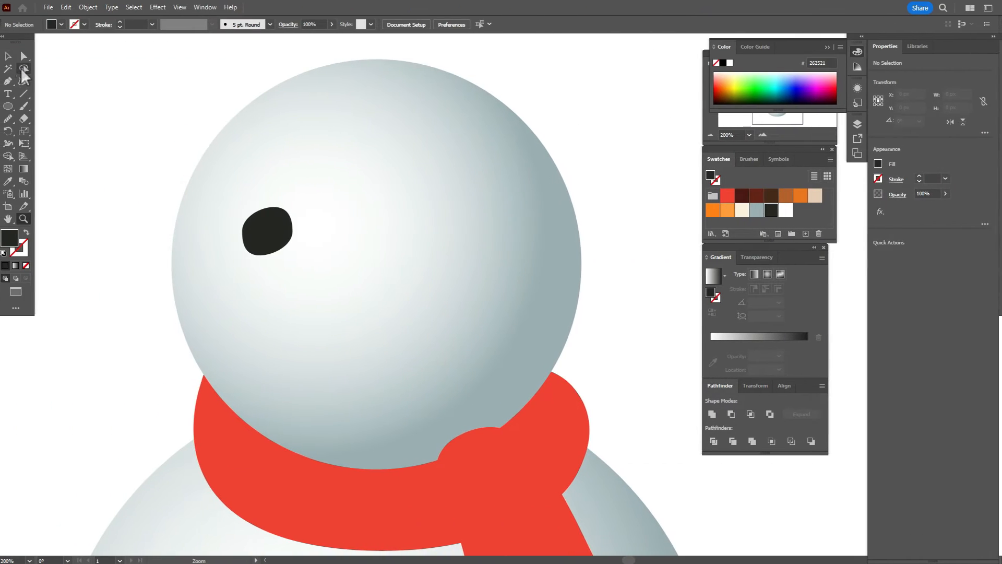
# Step: Paste a copy of the eye in front and shrink it to about 14 × 14 px inside the eye's upper part
pyautogui.click(264, 250)
pyautogui.hotkey('ctrl', 'f')
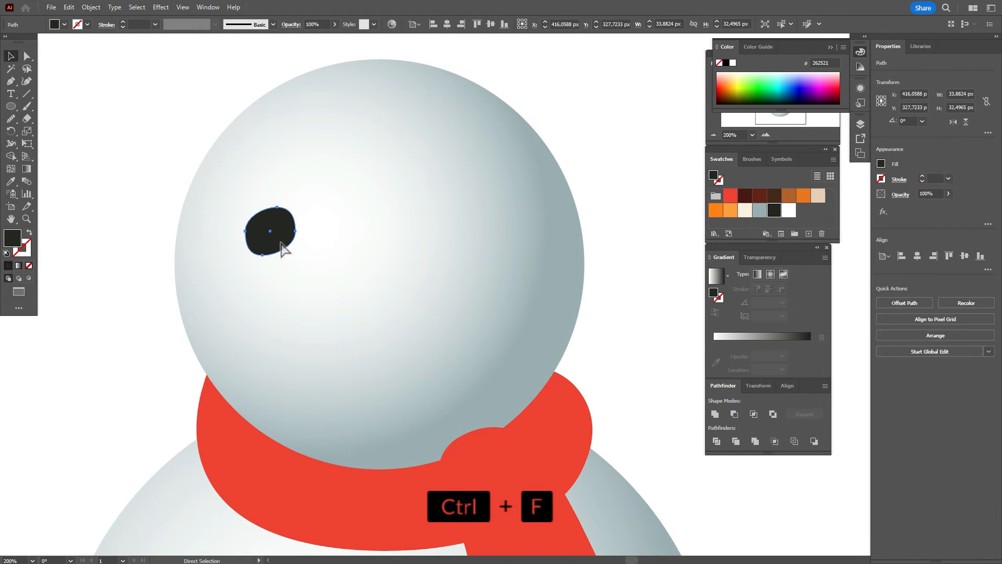
pyautogui.moveTo(270, 255); pyautogui.dragTo(276, 231)
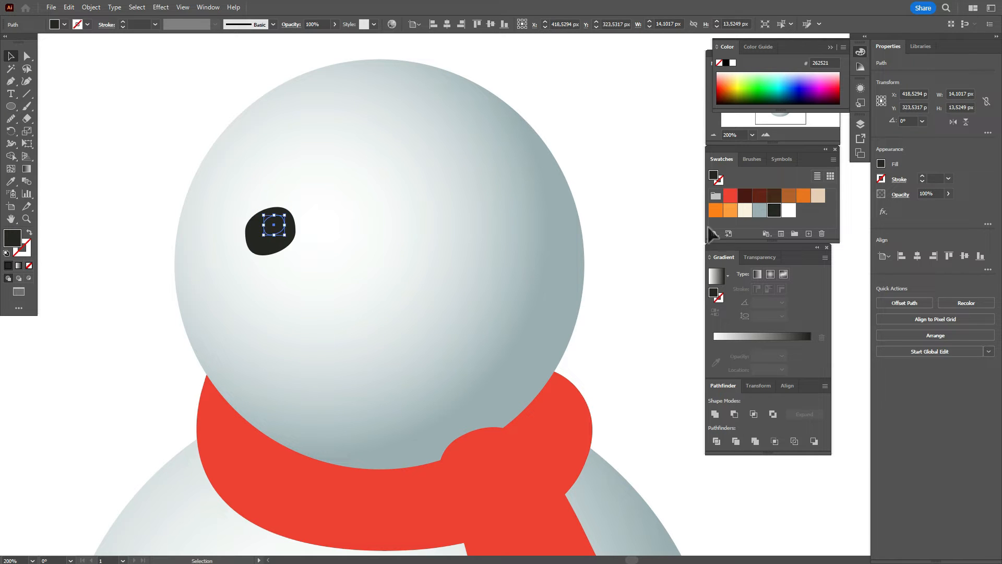
# Step: Try a white fill on the small copy inside the eye
pyautogui.click(789, 212)
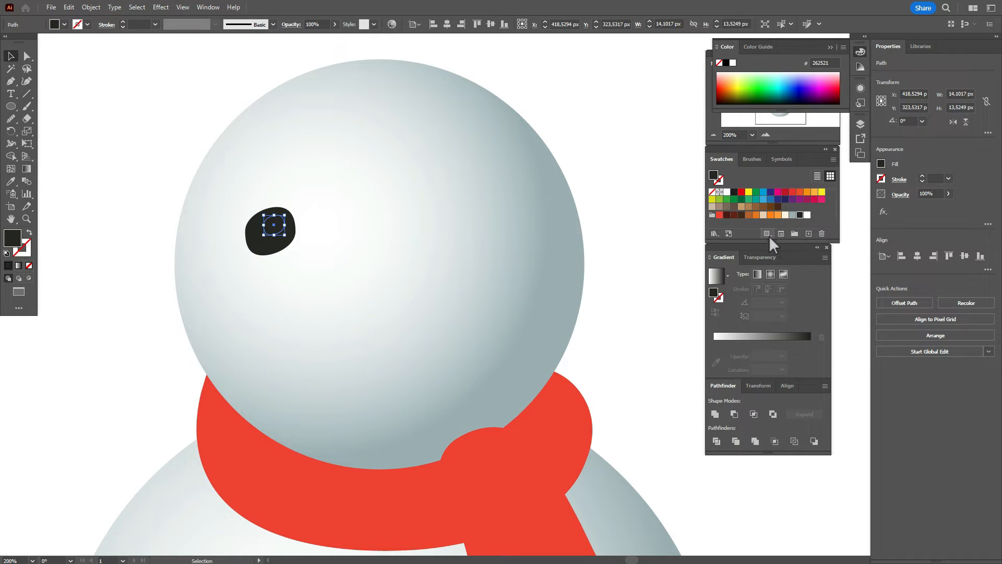
pyautogui.click(768, 235)
pyautogui.click(816, 294)
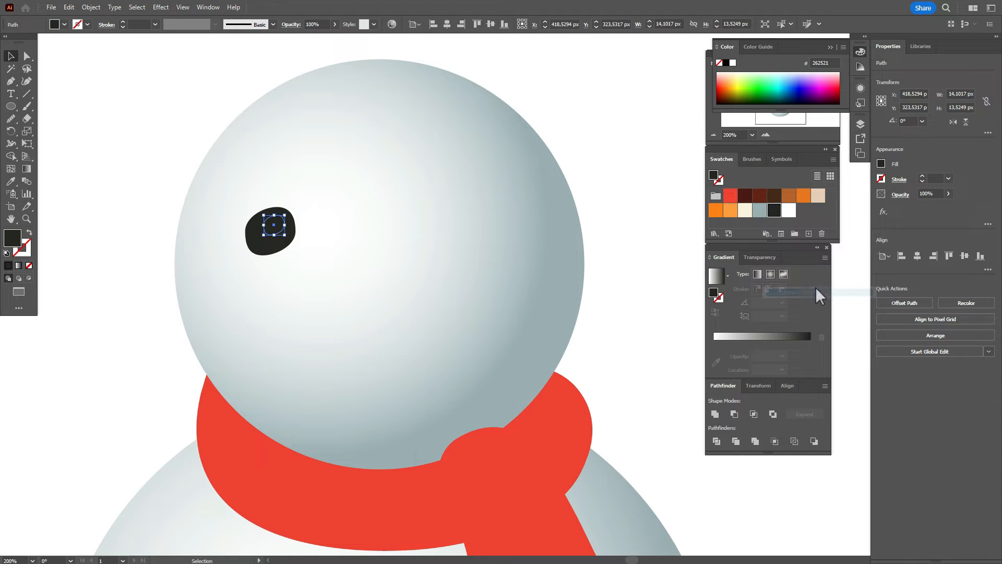
pyautogui.click(789, 210)
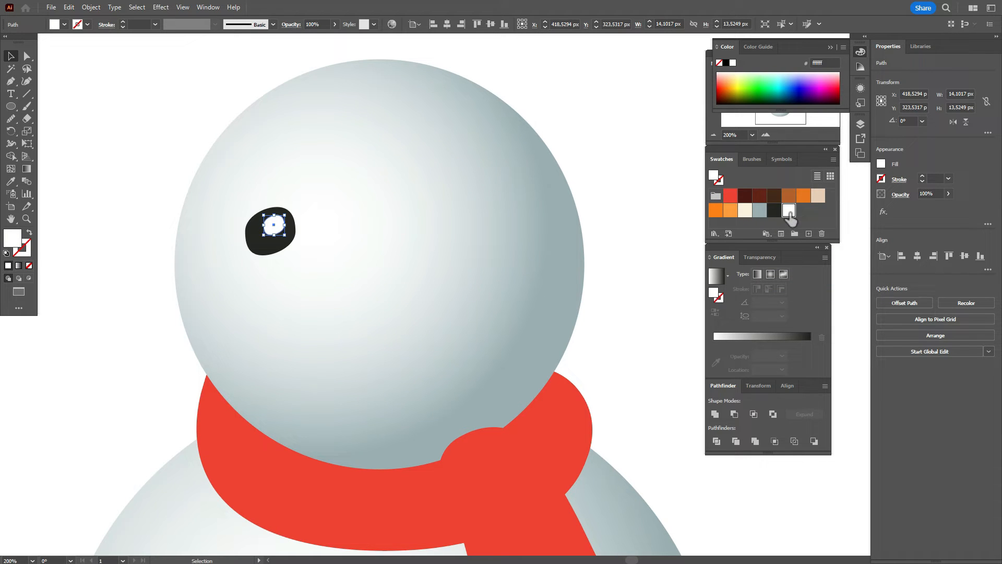
# Step: Fill the small eye highlight with blue-grey #9aaeb3 and set its opacity to 30%
pyautogui.click(760, 211)
pyautogui.click(923, 196)
pyautogui.write('30')
pyautogui.press('Return')
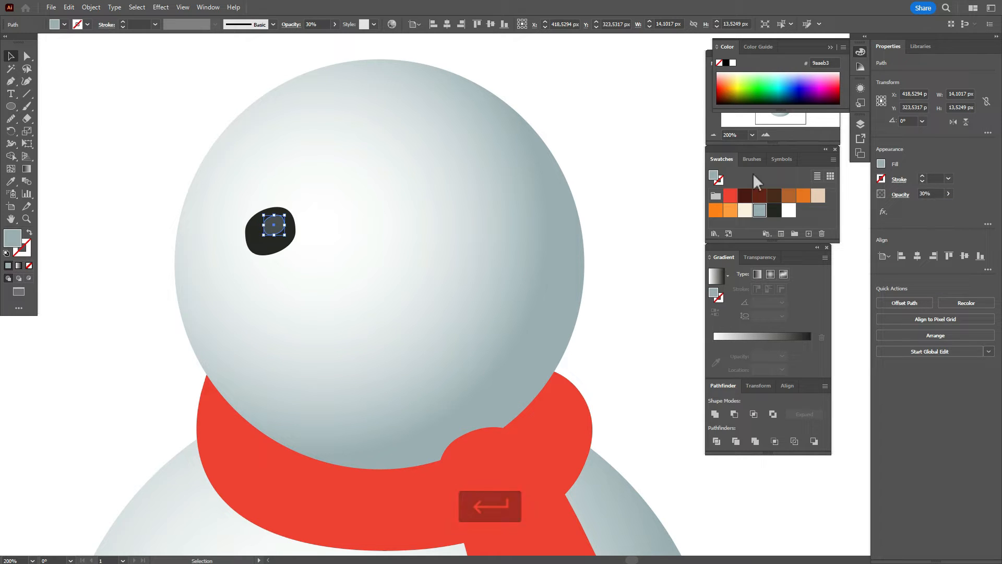
pyautogui.click(571, 160)
# Step: Adjust the eye highlight's position slightly, paste a copy of it in front and shrink the copy to about 8 × 7 px
pyautogui.click(273, 226)
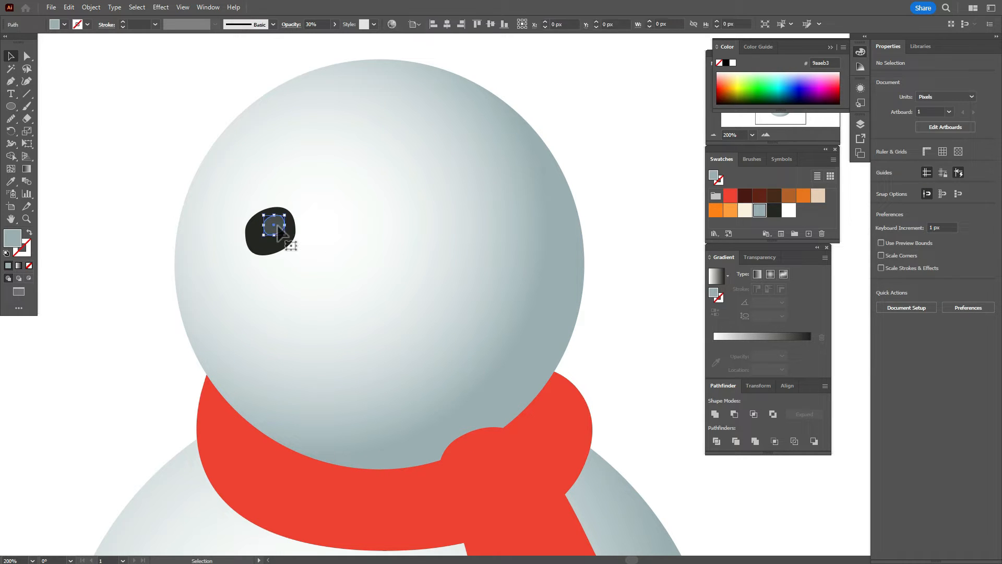
pyautogui.moveTo(264, 236); pyautogui.dragTo(260, 239)
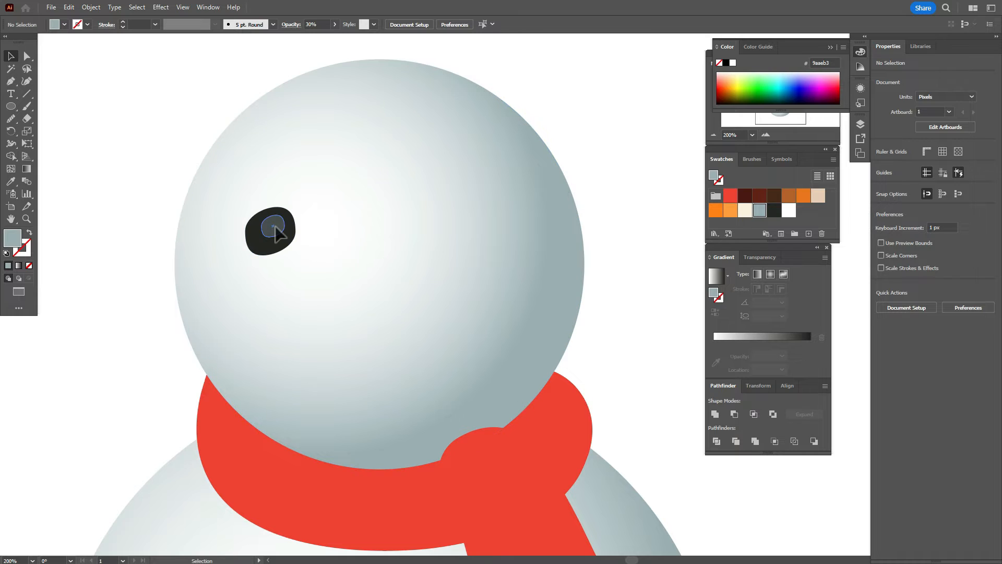
pyautogui.hotkey('ctrl', 'c')
pyautogui.hotkey('ctrl', 'f')
pyautogui.moveTo(284, 238); pyautogui.dragTo(281, 227)
pyautogui.press('Down')
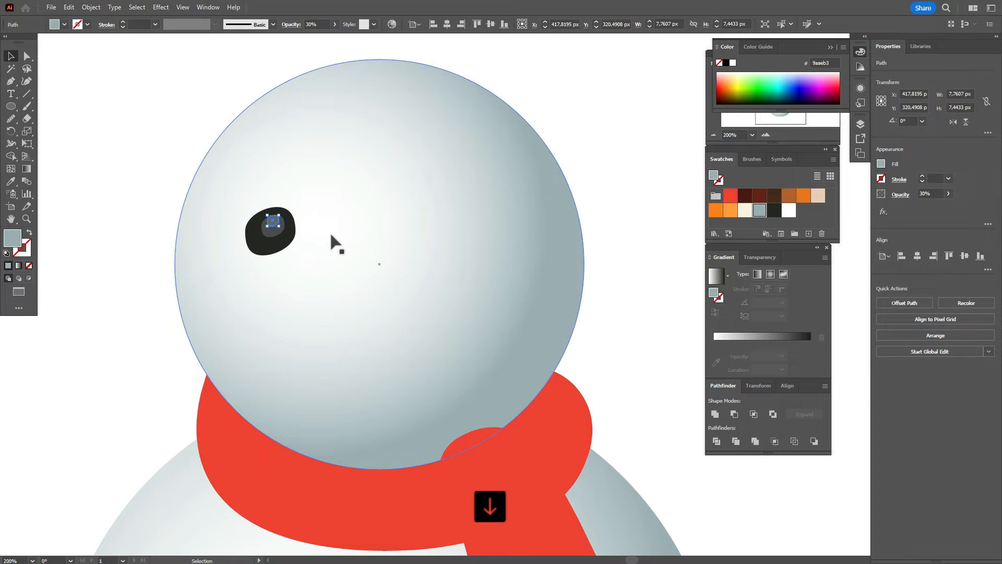
# Step: Position the small inner highlight, fill it with white at 47% opacity and shrink it to about 5 × 5 px
pyautogui.press('Up')
pyautogui.press('Up')
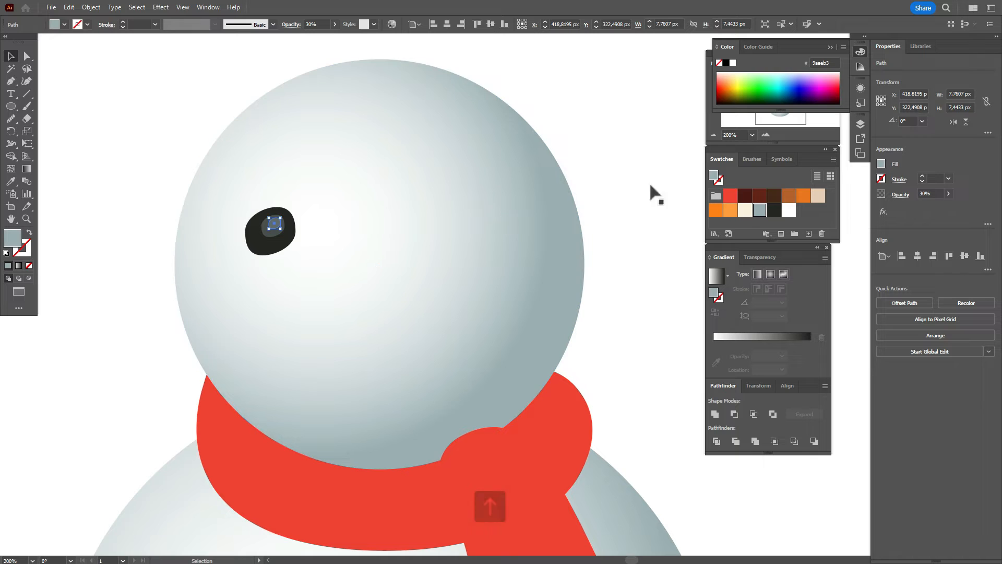
pyautogui.click(789, 213)
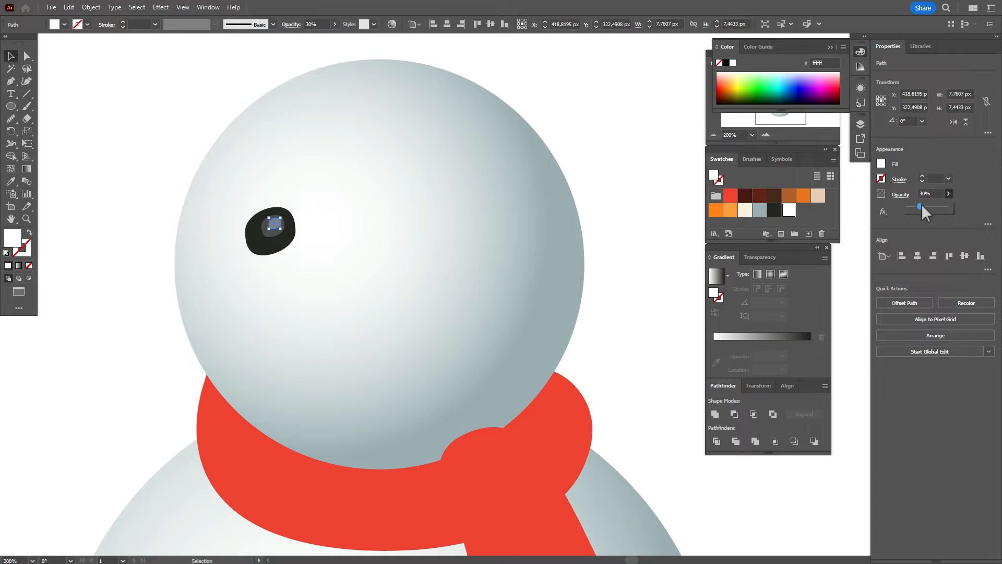
pyautogui.moveTo(269, 233); pyautogui.dragTo(273, 230)
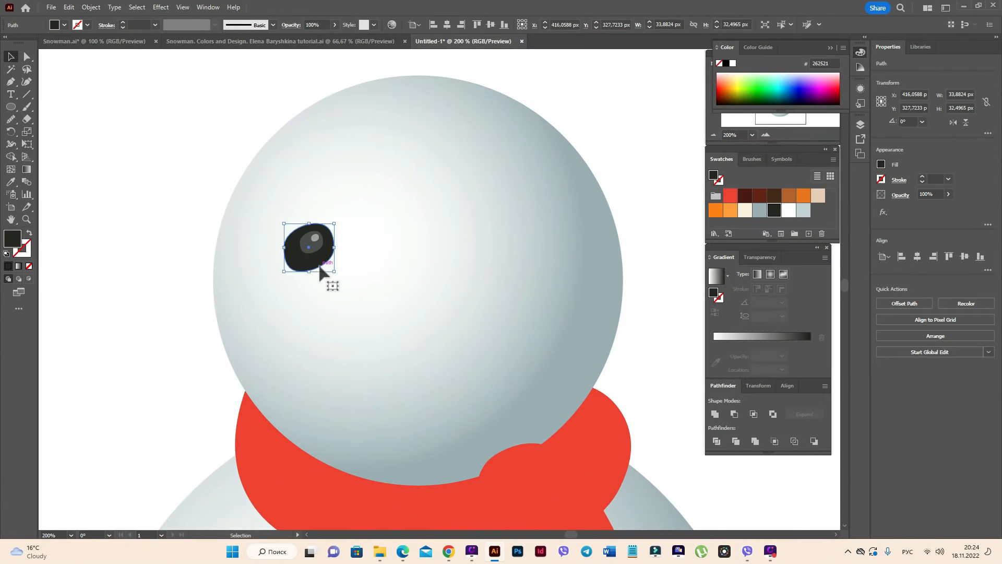
# Step: Paste a copy of the dark eye shape in front, shift it about 7 px right and fill it with #c5d1d6
pyautogui.hotkey('ctrl', 'c')
pyautogui.hotkey('ctrl', 'f')
pyautogui.moveTo(319, 267); pyautogui.dragTo(330, 268)
pyautogui.click(803, 211)
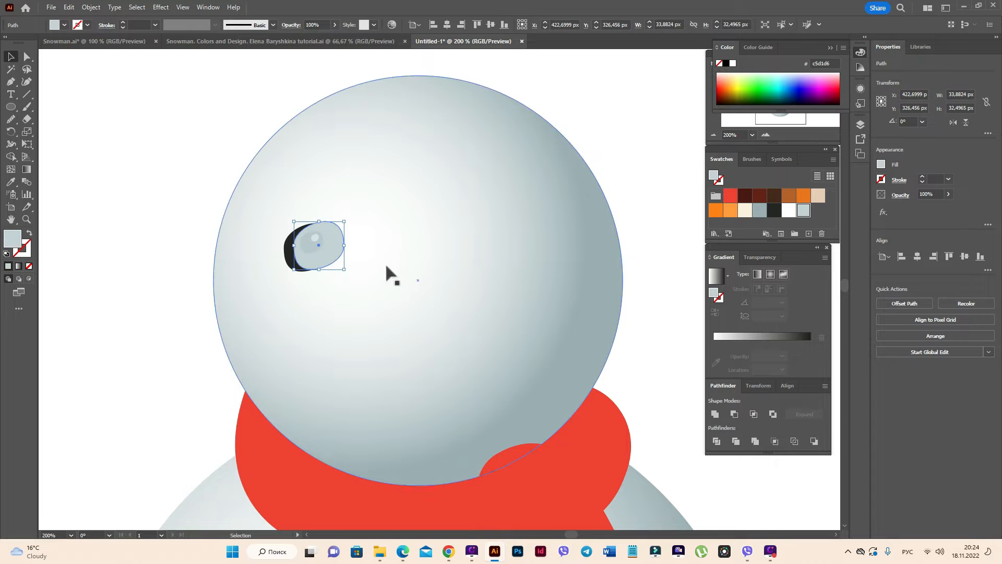
# Step: Send the pale eye copy behind the eye as a shadow and nudge it 1 px down and 1 px left
pyautogui.rightClick(391, 264)
pyautogui.moveTo(481, 489)
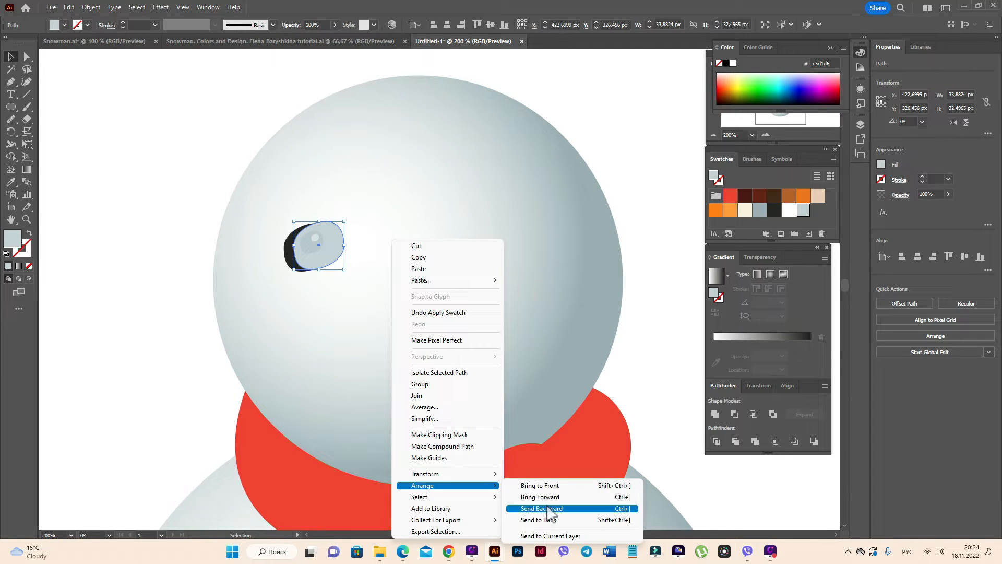
pyautogui.click(550, 507)
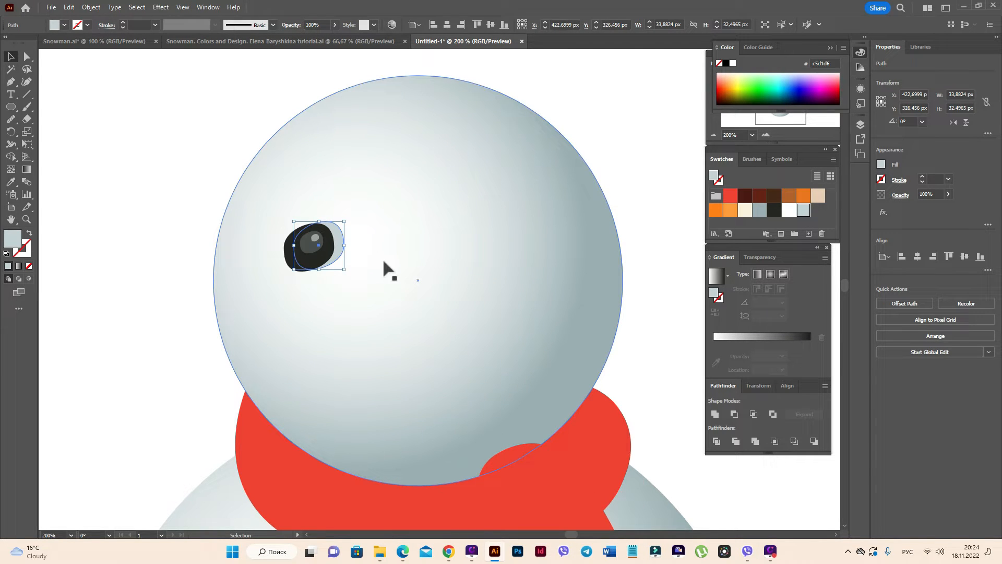
pyautogui.press('Down')
pyautogui.press('Left')
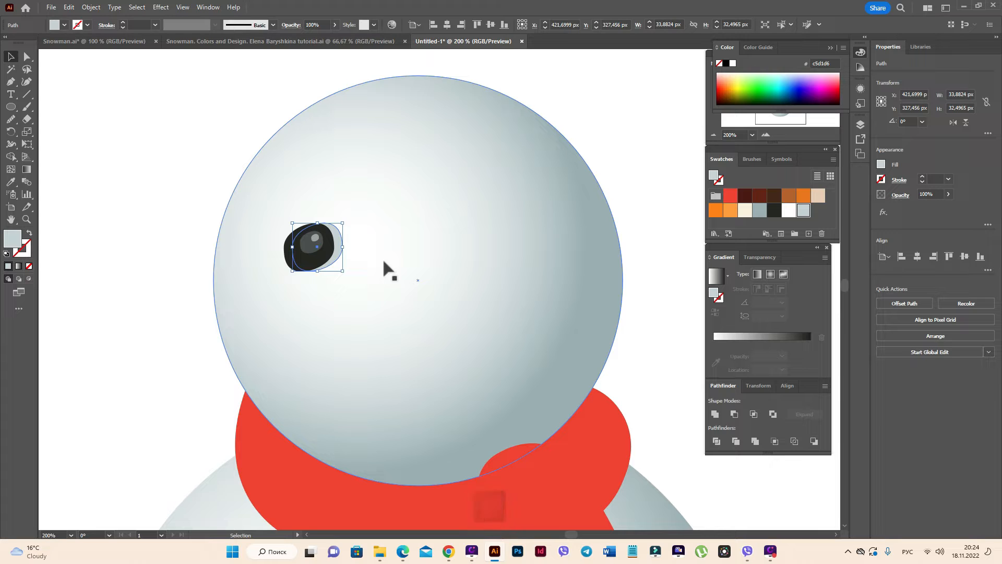
pyautogui.click(640, 197)
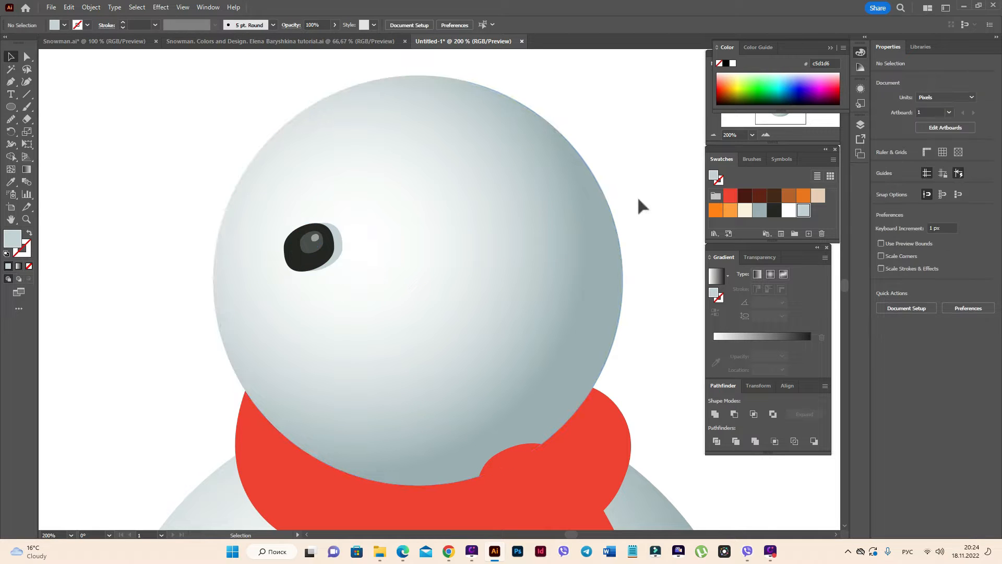
# Step: Group the eye, its two highlights and its shadow
pyautogui.click(315, 238)
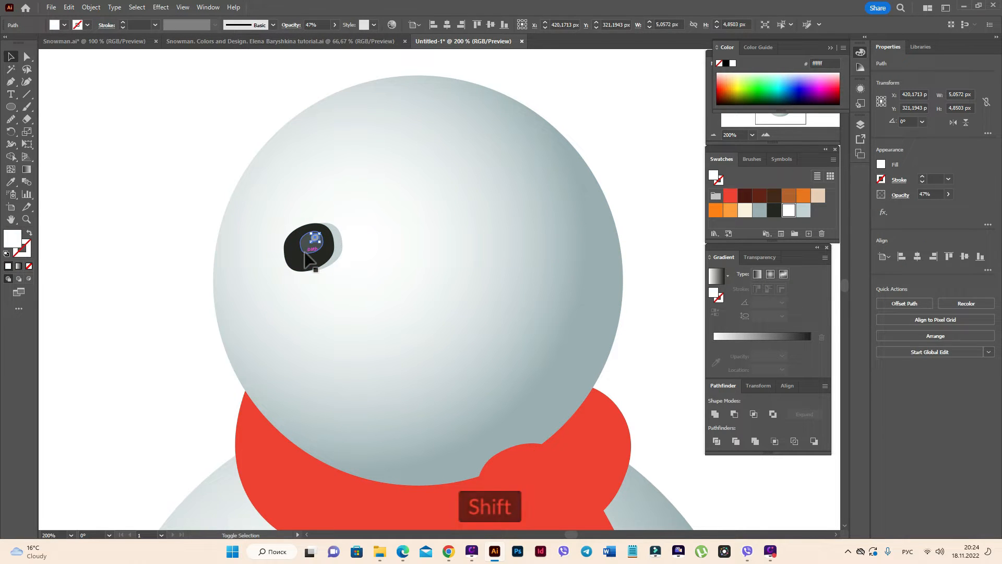
pyautogui.keyDown('shift'); pyautogui.click(307, 250); pyautogui.keyUp('shift')
pyautogui.keyDown('shift'); pyautogui.click(335, 260); pyautogui.keyUp('shift')
pyautogui.rightClick(335, 260)
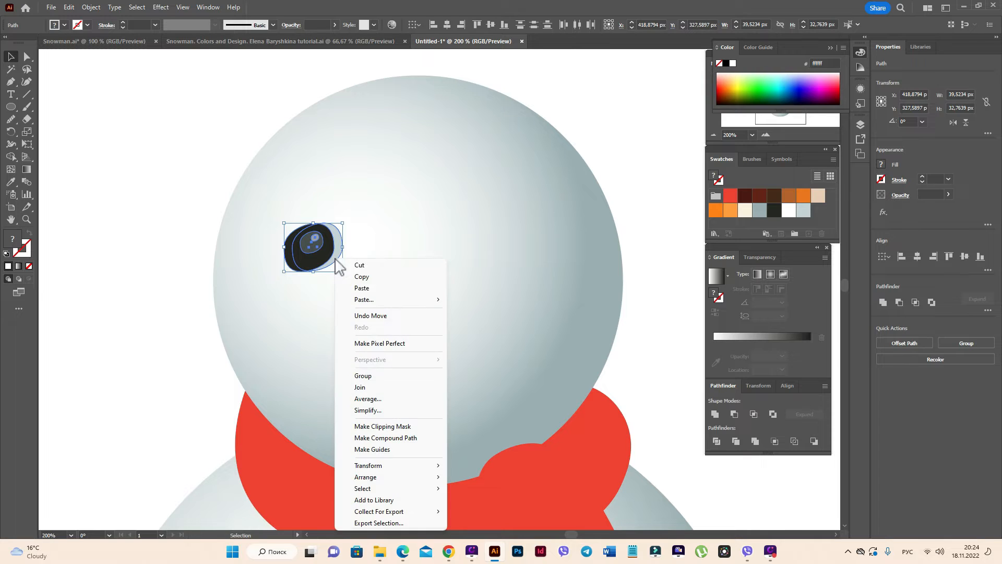
pyautogui.click(384, 375)
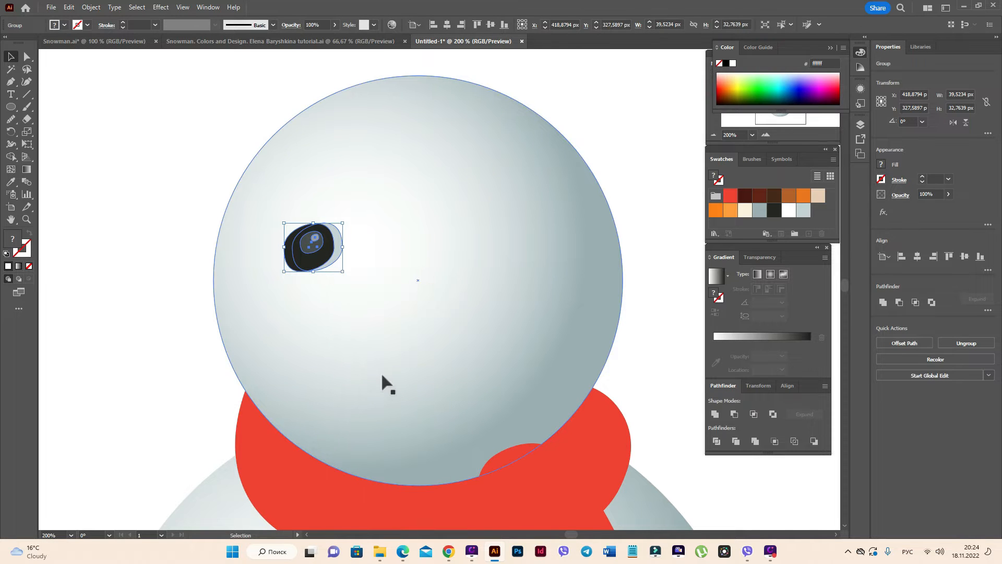
# Step: Enlarge the eye group slightly, place a duplicate lower on the head's right half and delete the first trial copy
pyautogui.moveTo(325, 256); pyautogui.dragTo(504, 292)
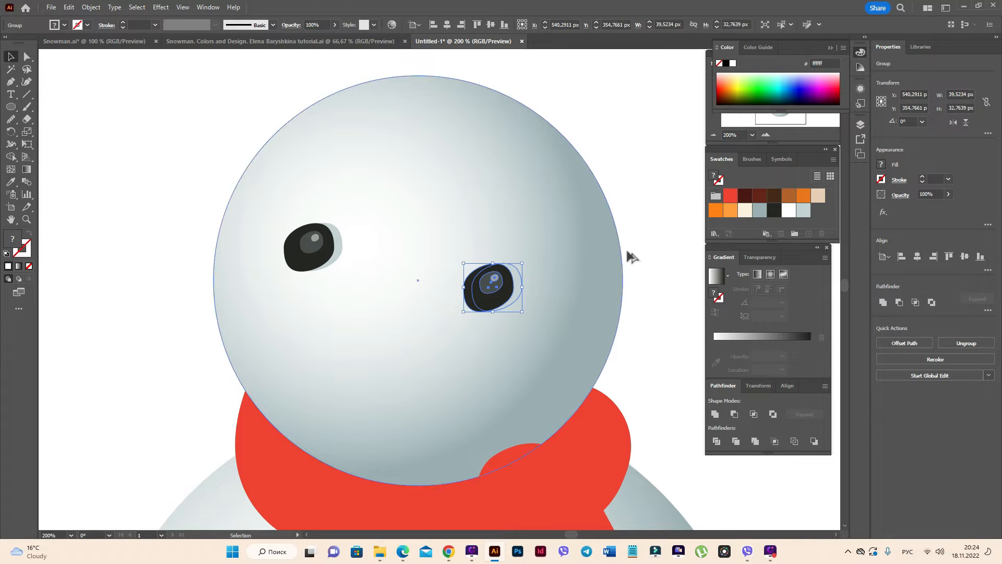
pyautogui.click(324, 263)
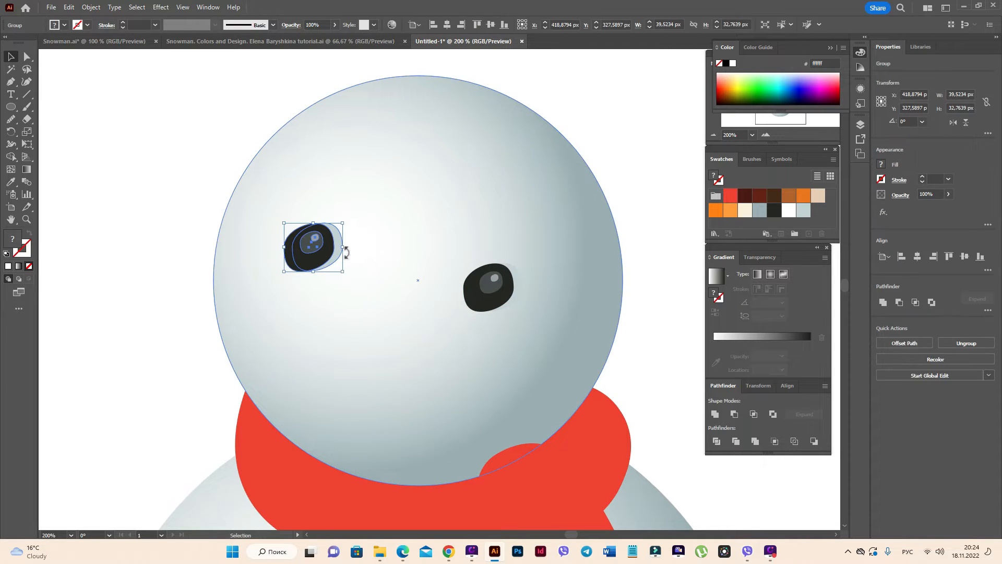
pyautogui.moveTo(342, 247); pyautogui.dragTo(480, 319)
pyautogui.click(513, 289)
pyautogui.press('Delete')
pyautogui.click(631, 242)
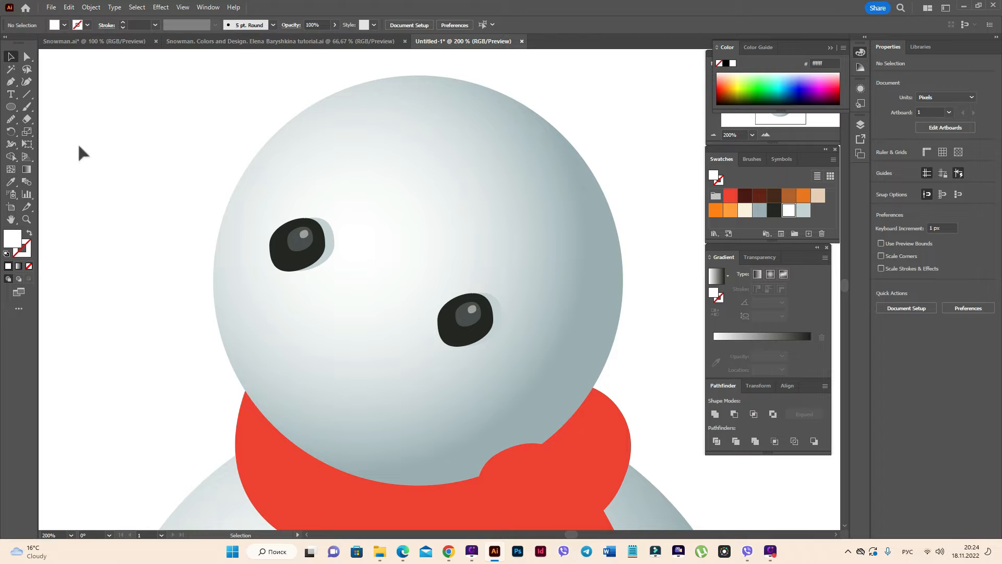
# Step: Paint a #262521 smile about 30 × 23 px below the second eye with the 15 pt Round brush at 0.6 pt
pyautogui.click(774, 210)
pyautogui.click(27, 107)
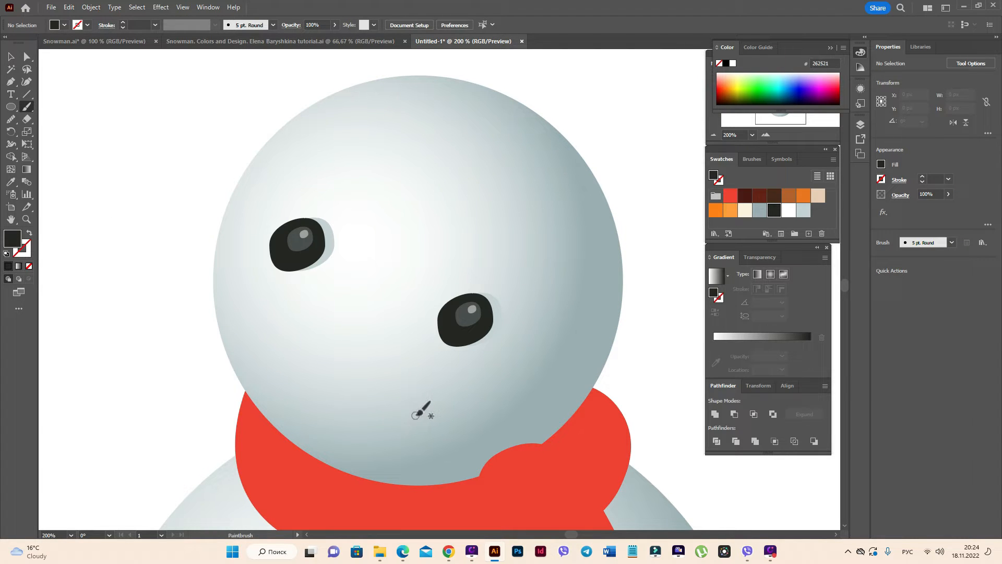
pyautogui.click(440, 419)
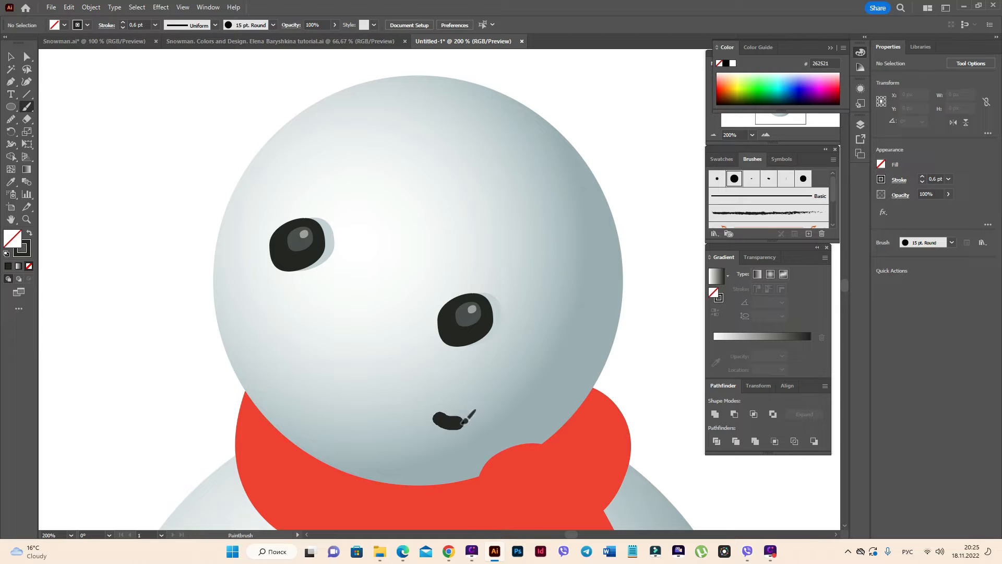
pyautogui.moveTo(484, 402); pyautogui.dragTo(484, 386)
pyautogui.press('v')
# Step: Rotate the smile slightly clockwise and adjust its position beneath the second eye
pyautogui.click(483, 421)
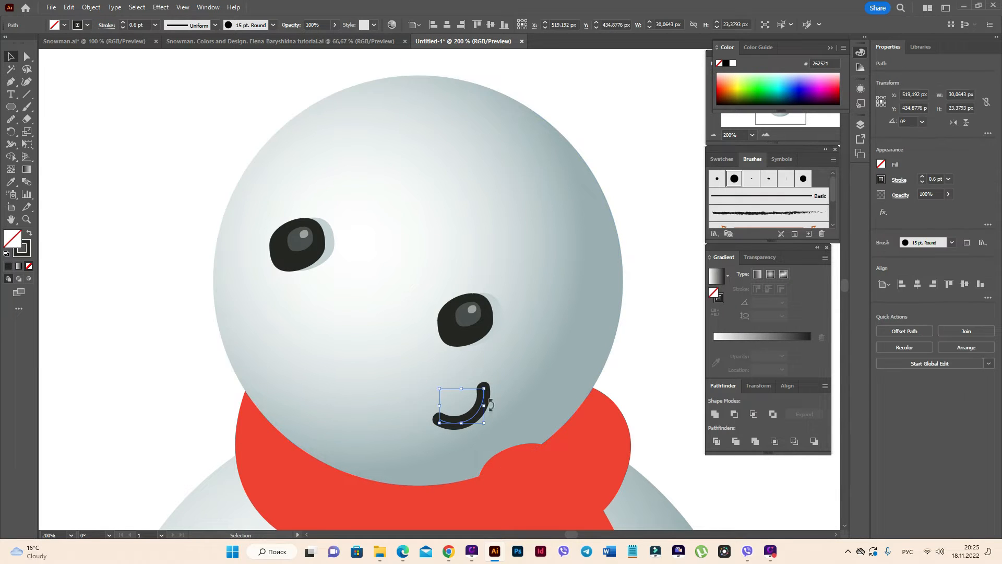
pyautogui.moveTo(489, 407)
pyautogui.mouseDown()
pyautogui.moveTo(477, 420)
pyautogui.moveTo(486, 418)
pyautogui.mouseUp()
pyautogui.click(688, 374)
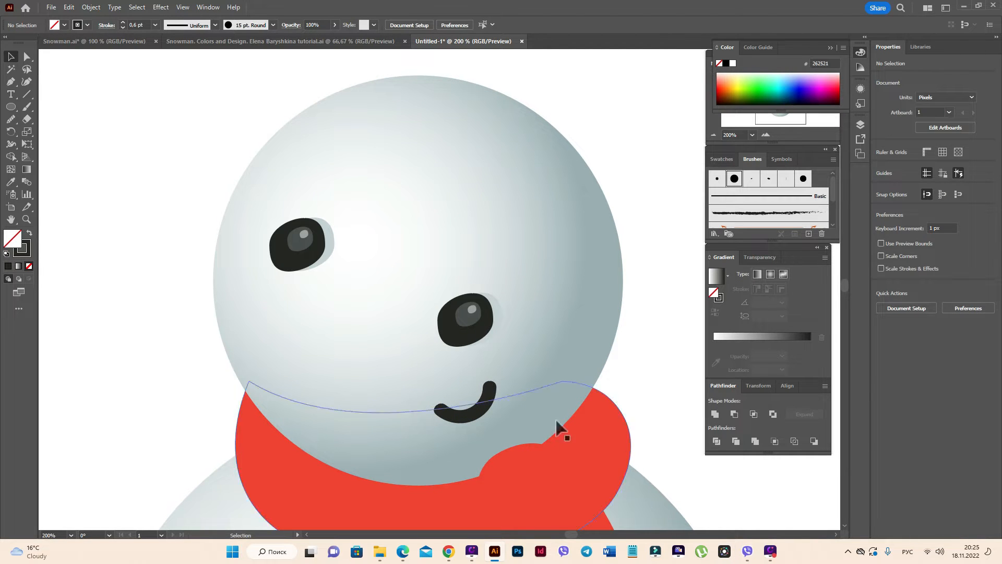
# Step: Draw a tall orange #fc9a30 ellipse about 65 × 161 px in the empty area left of the head
pyautogui.click(11, 219)
pyautogui.moveTo(526, 286); pyautogui.dragTo(481, 284)
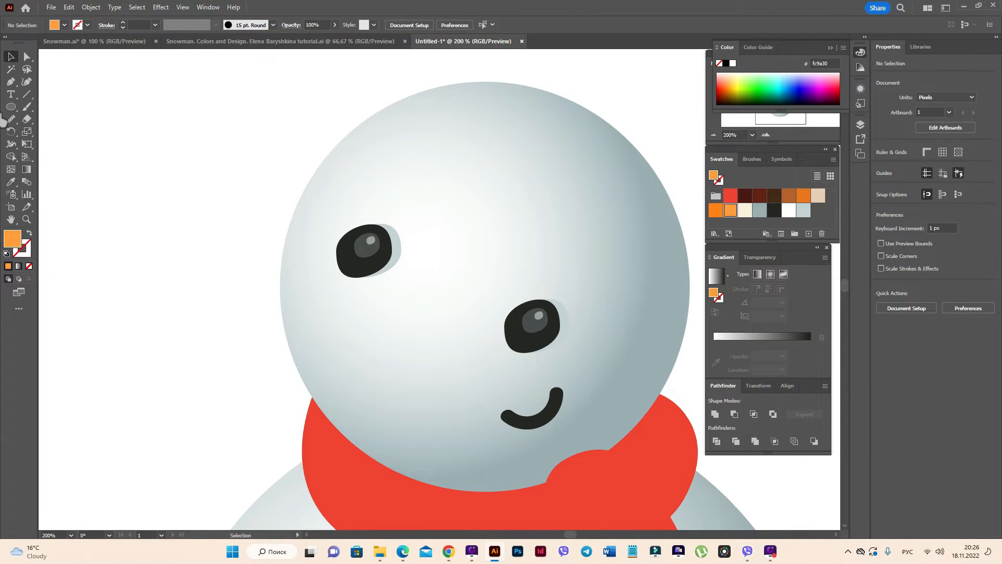
pyautogui.click(11, 107)
pyautogui.moveTo(147, 182); pyautogui.dragTo(245, 420)
# Step: Lower the orange ellipse's top anchor to flatten its upper end and narrow the shape to about 58 px
pyautogui.click(27, 58)
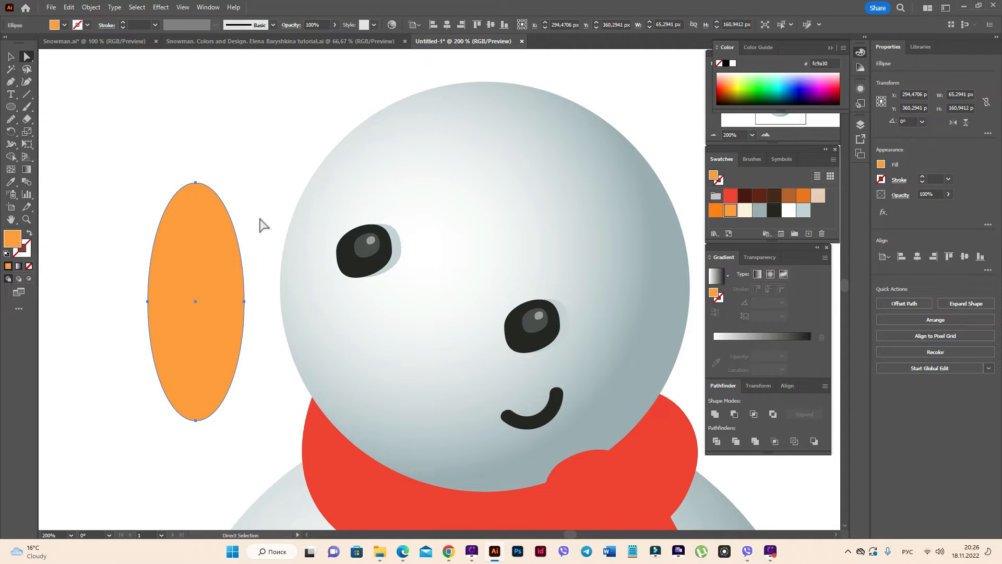
pyautogui.moveTo(195, 183); pyautogui.dragTo(196, 221)
pyautogui.click(11, 56)
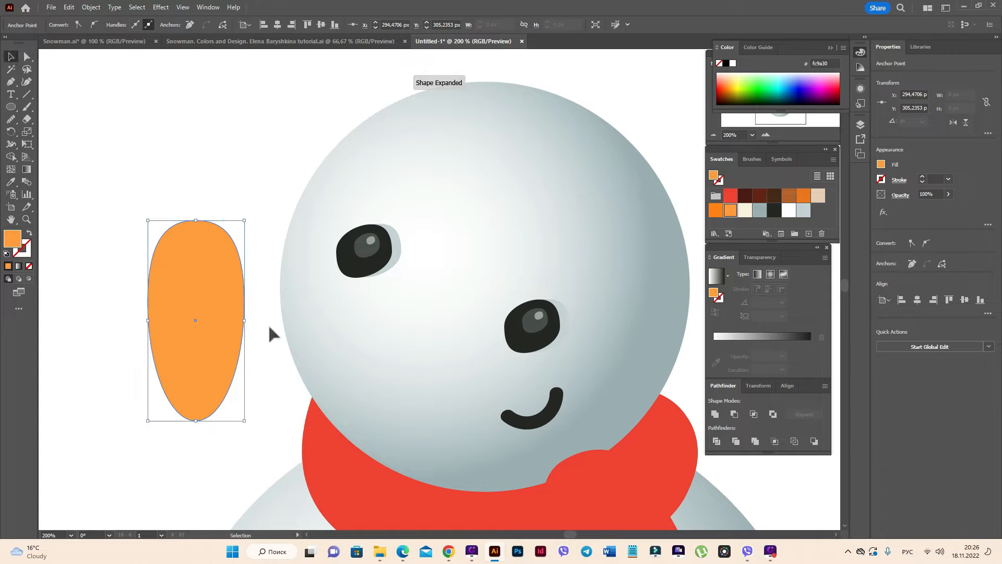
pyautogui.moveTo(244, 320); pyautogui.dragTo(232, 322)
# Step: Pull the orange shape's bottom anchor down to make the carrot about 173 px tall
pyautogui.click(165, 8)
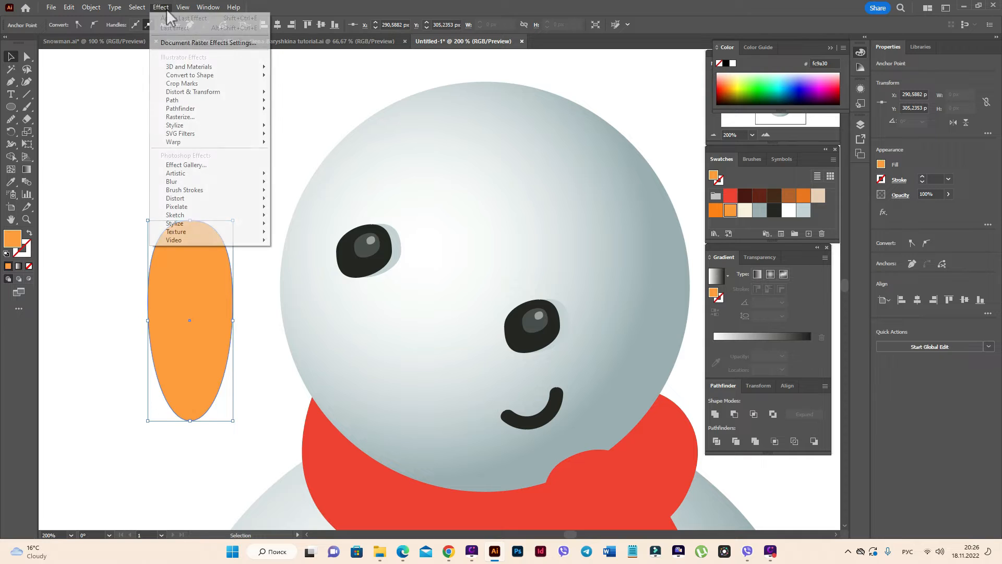
pyautogui.click(25, 58)
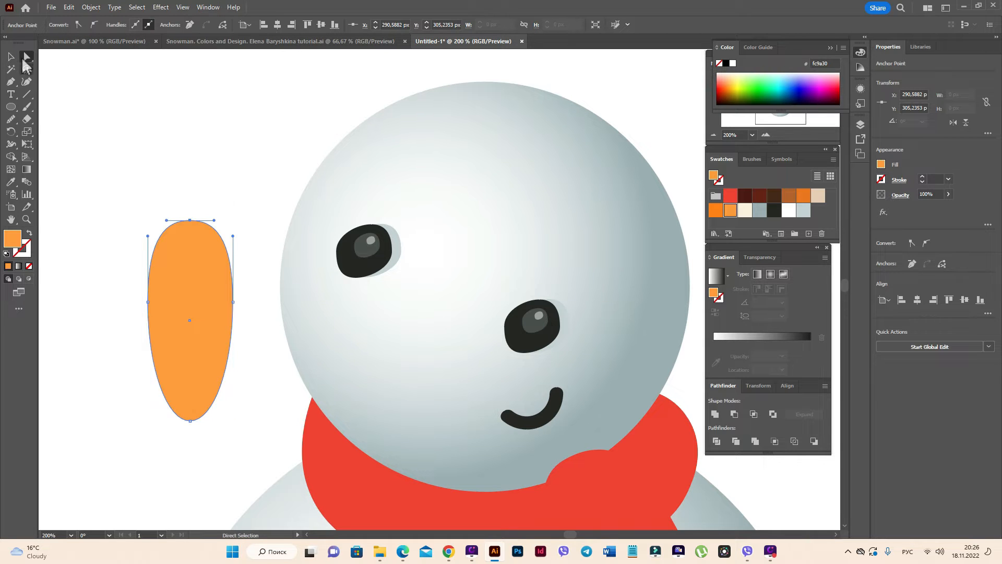
pyautogui.moveTo(190, 421); pyautogui.dragTo(189, 474)
pyautogui.click(10, 57)
pyautogui.click(140, 117)
pyautogui.moveTo(196, 322); pyautogui.dragTo(197, 270)
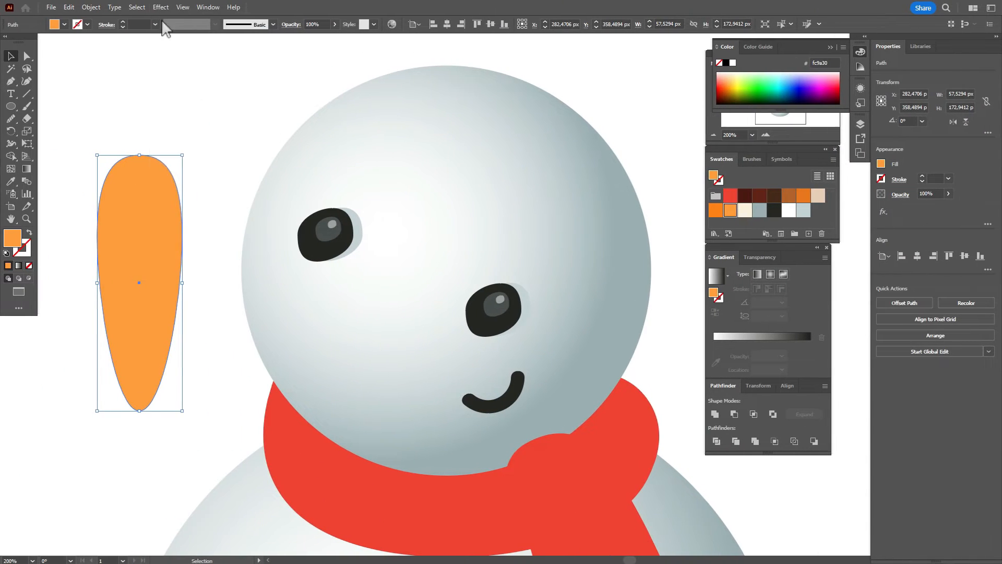
# Step: Taper the carrot's lower end with Free Distort by moving both bottom corners inward, and expand its appearance
pyautogui.click(160, 7)
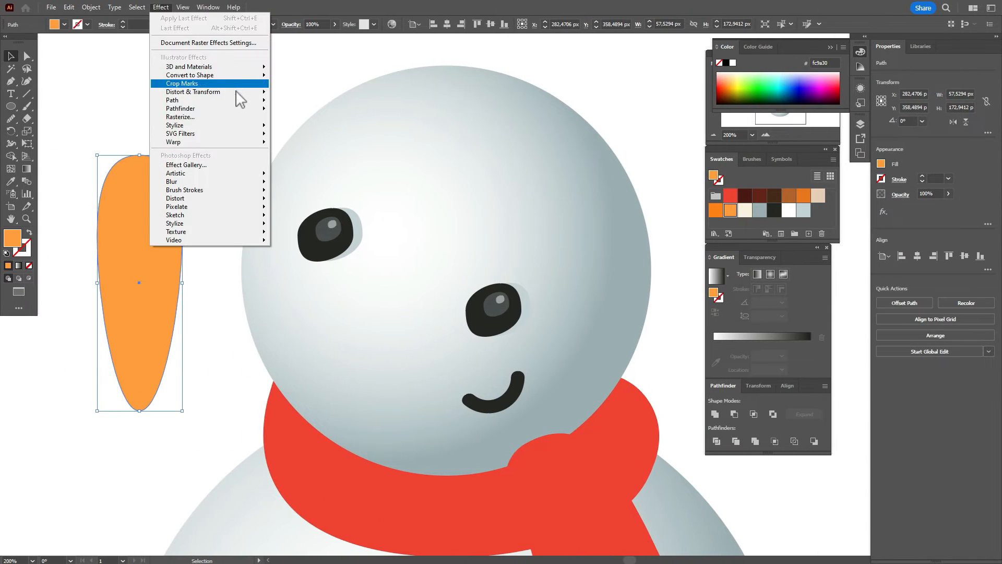
pyautogui.moveTo(239, 93)
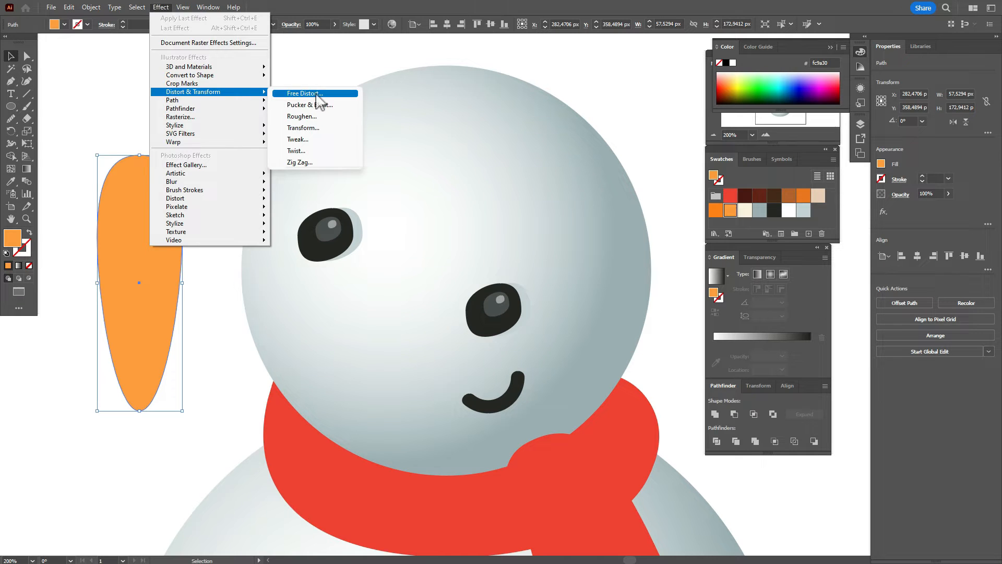
pyautogui.click(313, 94)
pyautogui.moveTo(489, 300); pyautogui.dragTo(495, 301)
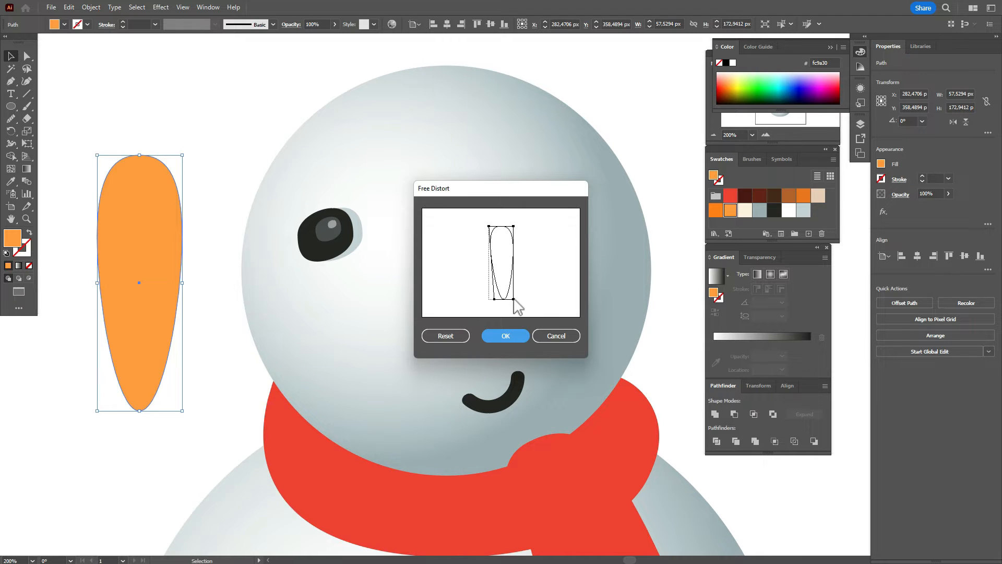
pyautogui.moveTo(513, 299); pyautogui.dragTo(509, 301)
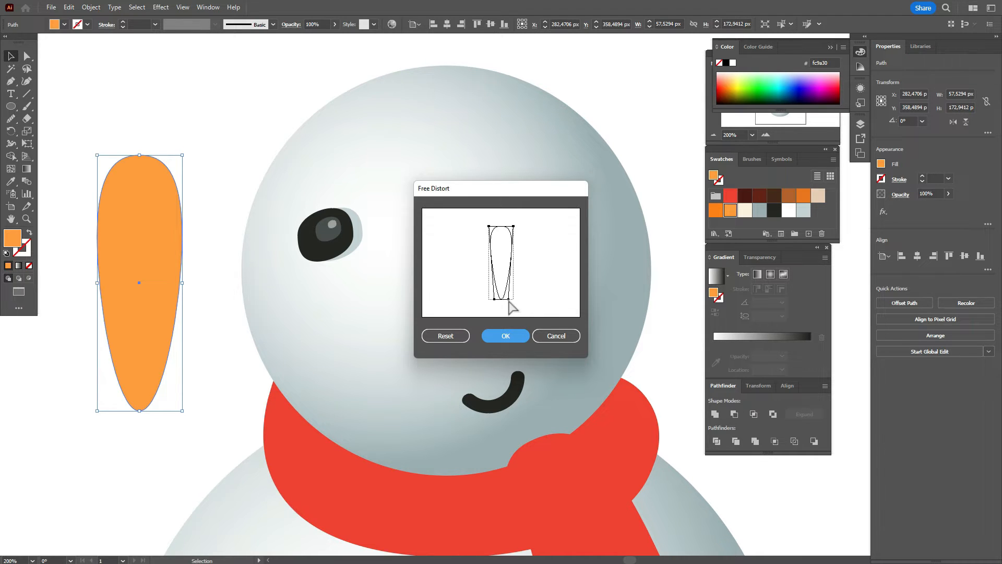
pyautogui.click(509, 336)
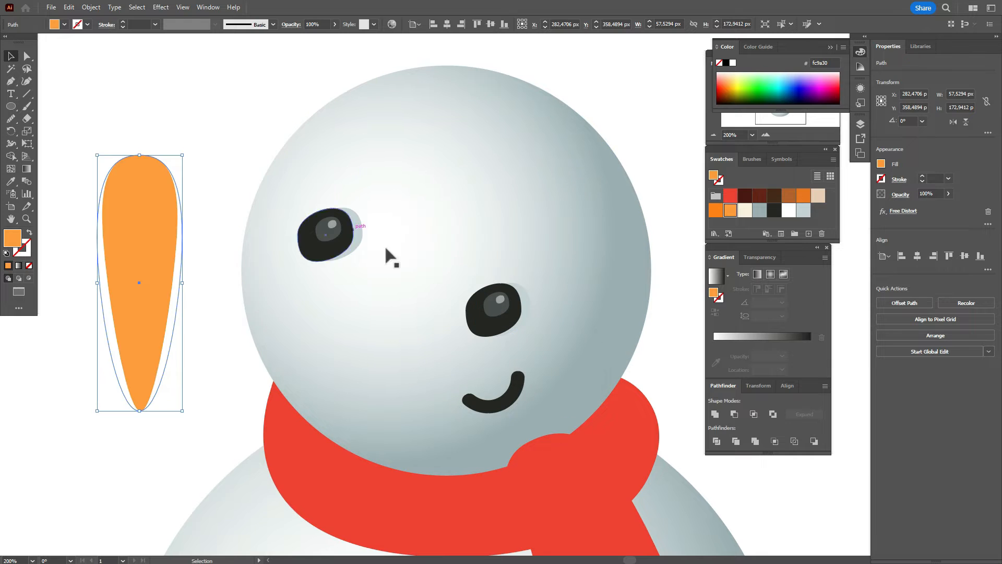
pyautogui.click(99, 8)
pyautogui.click(134, 155)
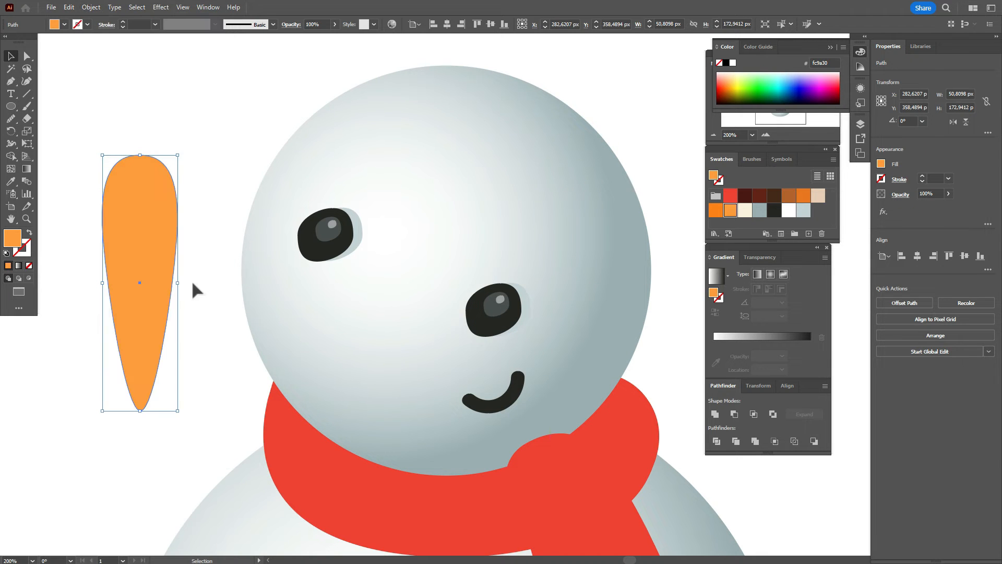
# Step: Widen the carrot to about 55 px, rotate it 90° clockwise and place it on the face as the nose
pyautogui.moveTo(177, 284); pyautogui.dragTo(184, 284)
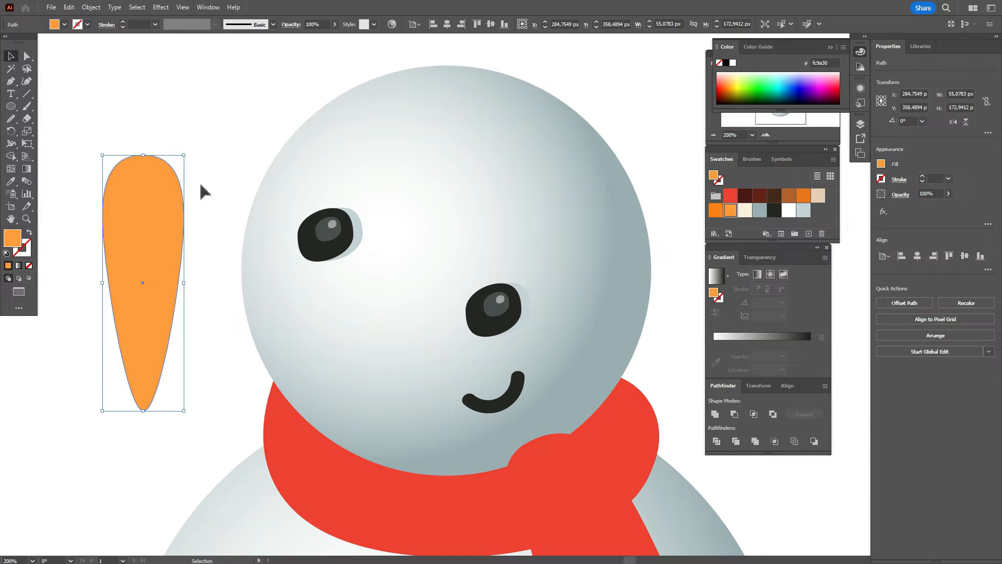
pyautogui.moveTo(188, 161); pyautogui.dragTo(253, 324)
pyautogui.moveTo(166, 293); pyautogui.dragTo(298, 327)
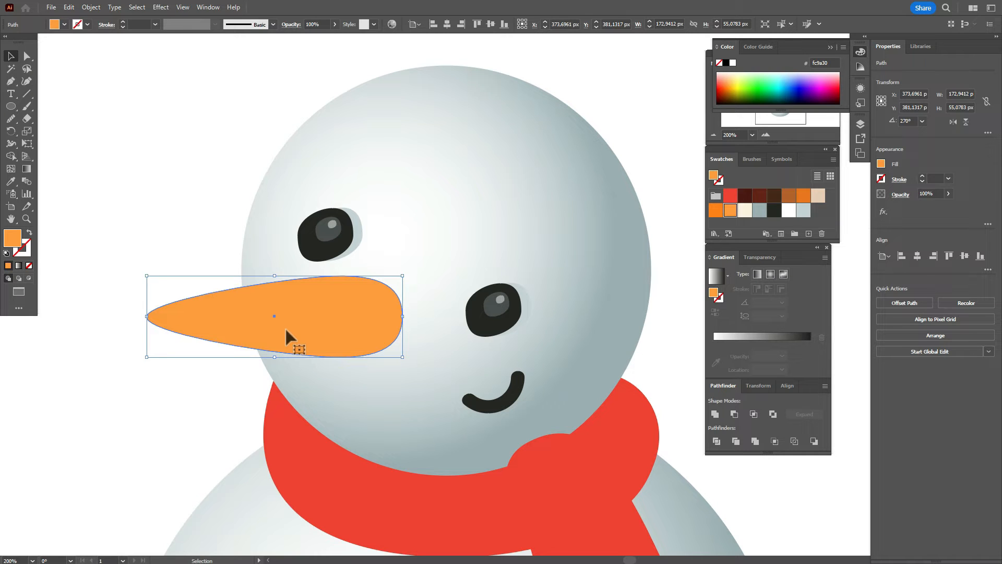
# Step: Choose the darker orange #ff7f0b and set the Paintbrush fidelity one notch closer to Accurate
pyautogui.click(149, 151)
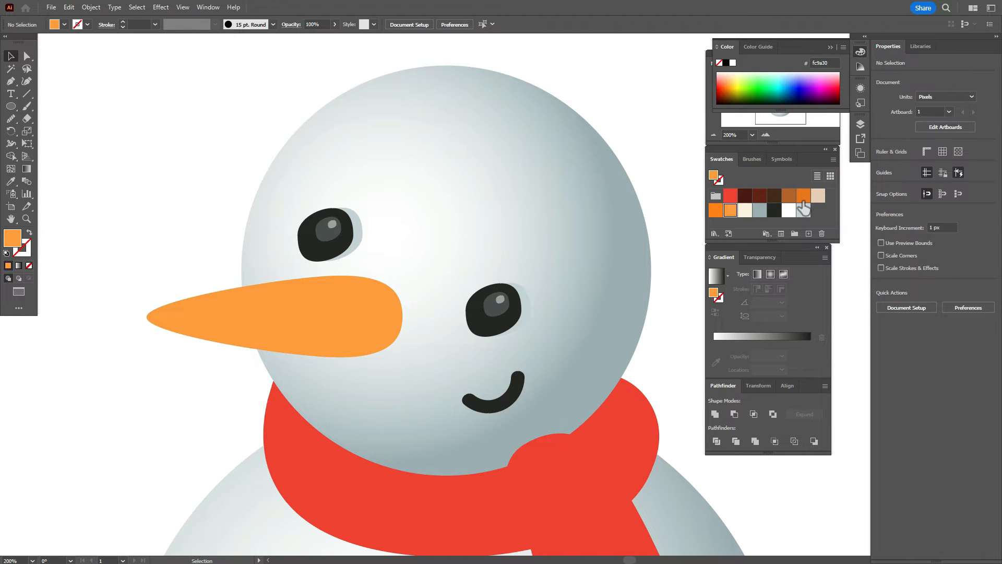
pyautogui.click(716, 209)
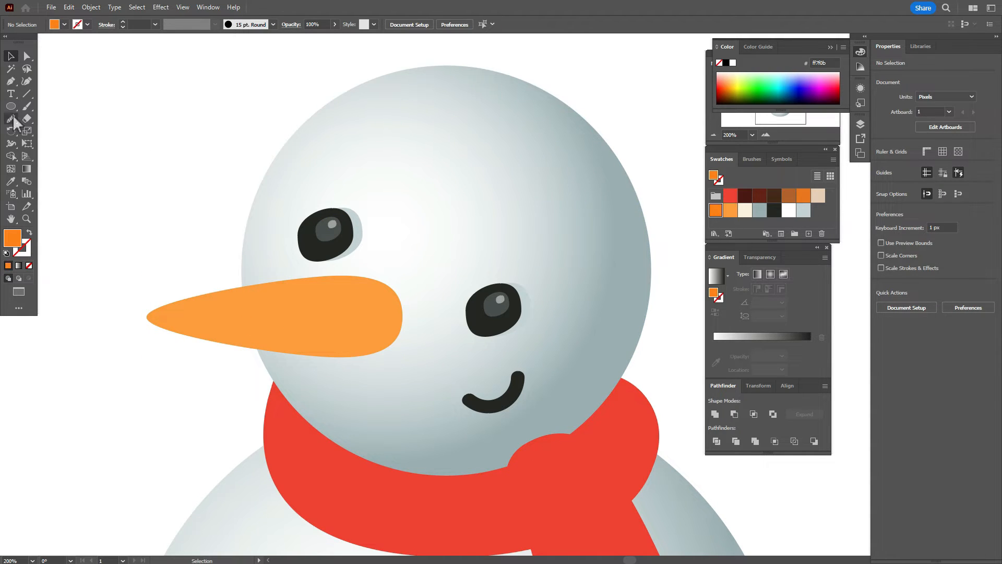
pyautogui.click(27, 106)
pyautogui.doubleClick(27, 107)
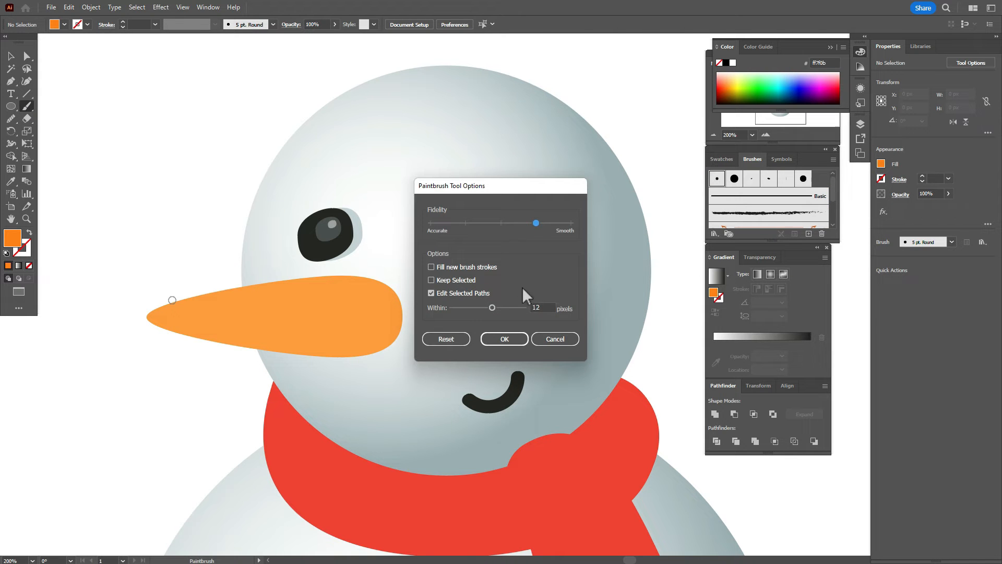
pyautogui.click(503, 223)
pyautogui.click(504, 339)
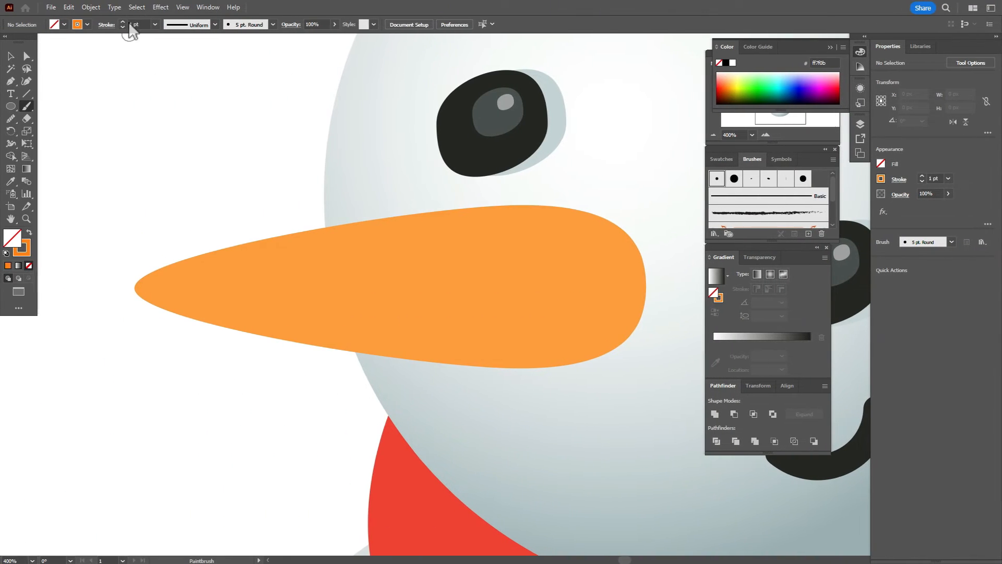
# Step: Paint a closed wavy outline about 182 px wide along the carrot's underside with a 0.3 pt stroke, and turn its stroke colour into a fill
pyautogui.click(130, 23)
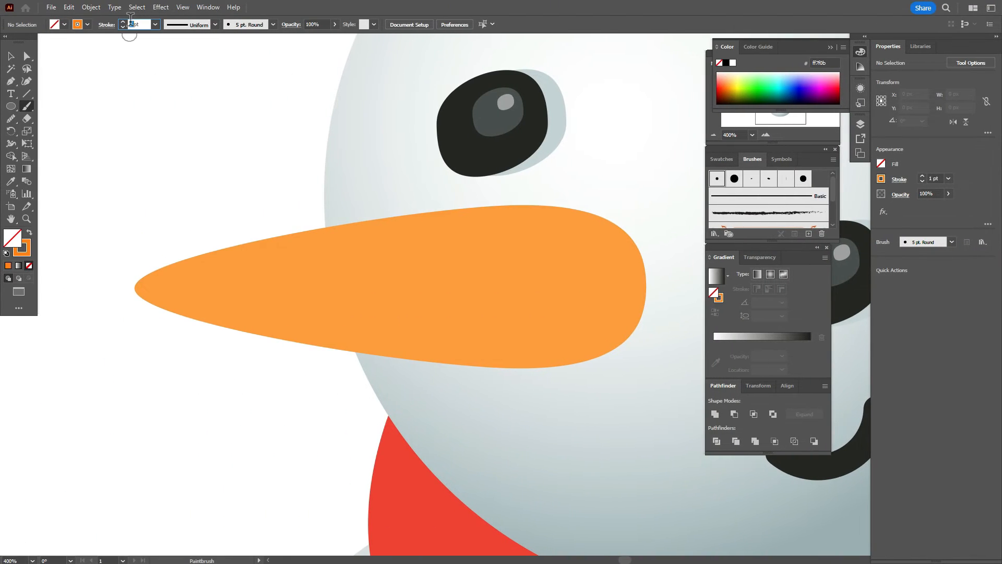
pyautogui.write('0,3')
pyautogui.press('Return')
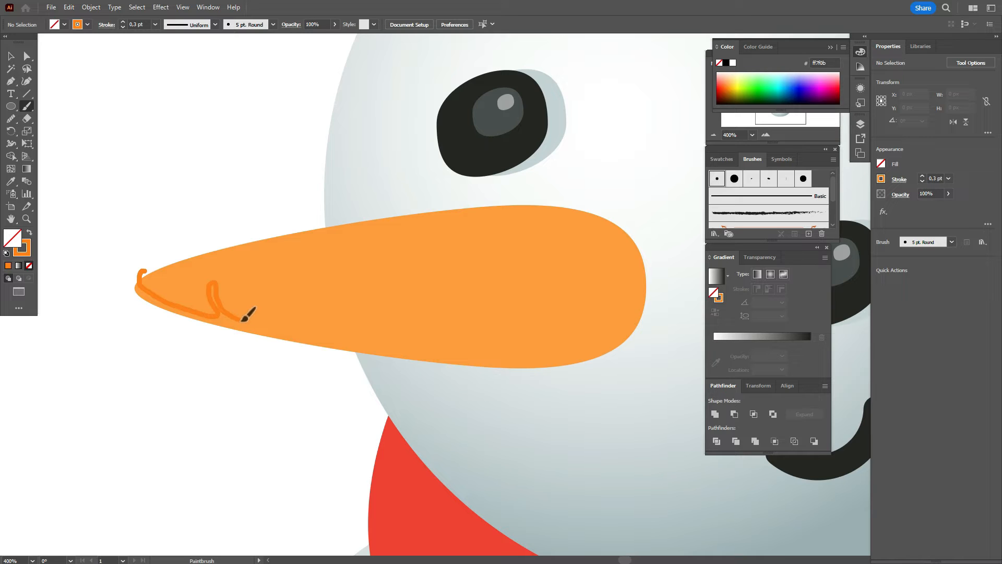
pyautogui.moveTo(262, 323)
pyautogui.mouseDown()
pyautogui.moveTo(426, 347)
pyautogui.moveTo(593, 342)
pyautogui.moveTo(221, 351)
pyautogui.moveTo(138, 268)
pyautogui.moveTo(147, 272)
pyautogui.mouseUp()
pyautogui.click(11, 55)
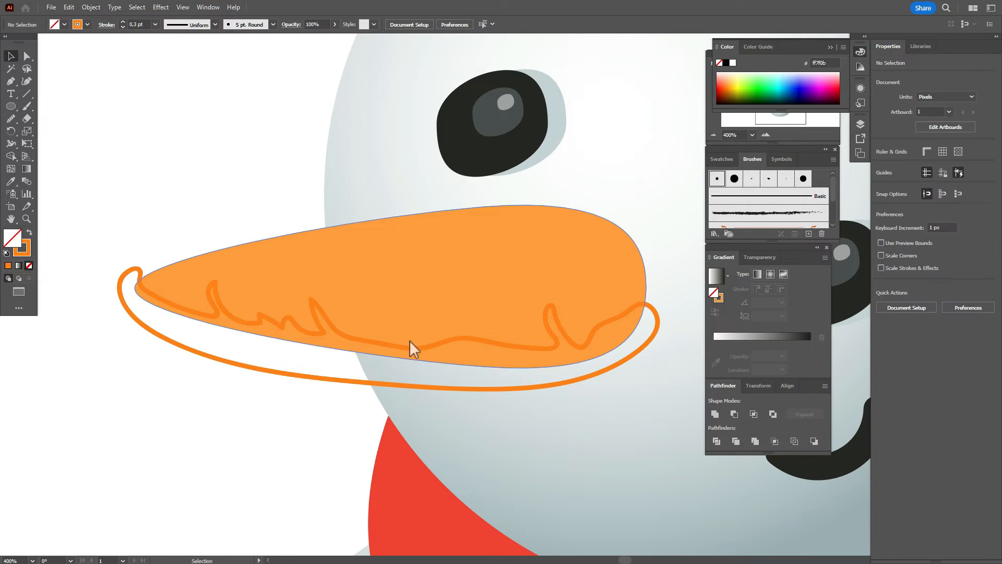
pyautogui.click(347, 340)
pyautogui.click(30, 233)
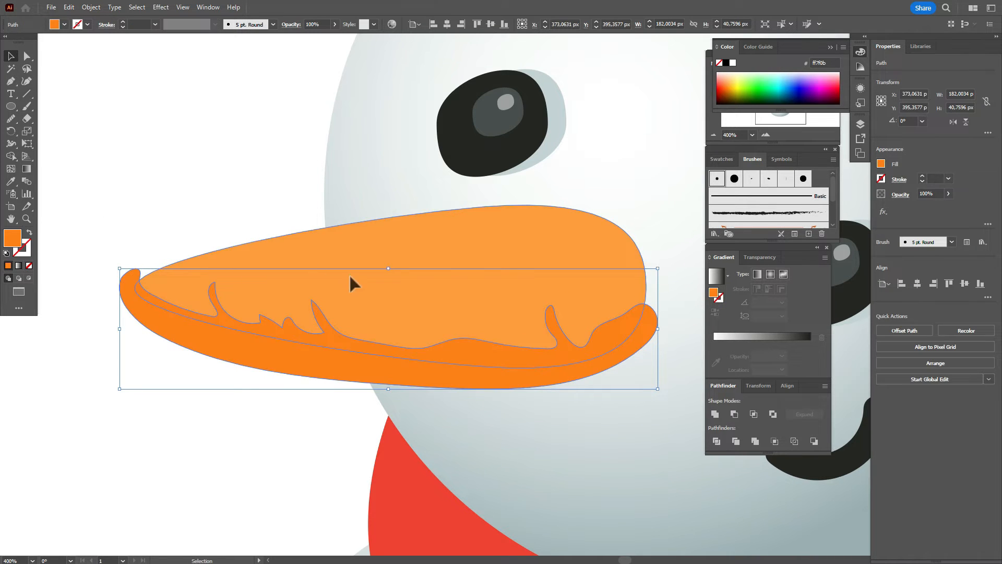
# Step: Soften the small jagged bump on the shadow's upper edge near the carrot's tip with the Smooth tool
pyautogui.click(245, 197)
pyautogui.click(322, 319)
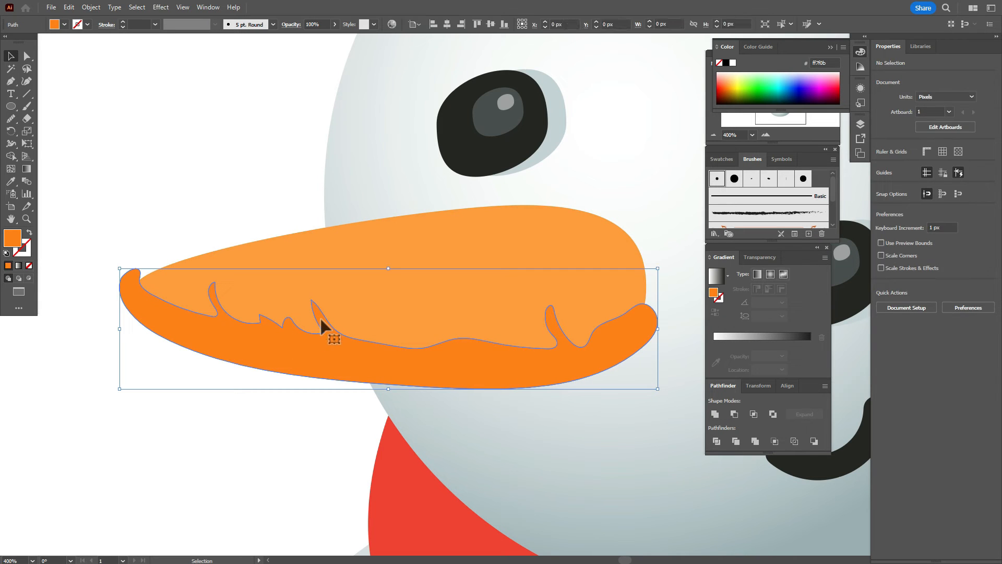
pyautogui.click(11, 121)
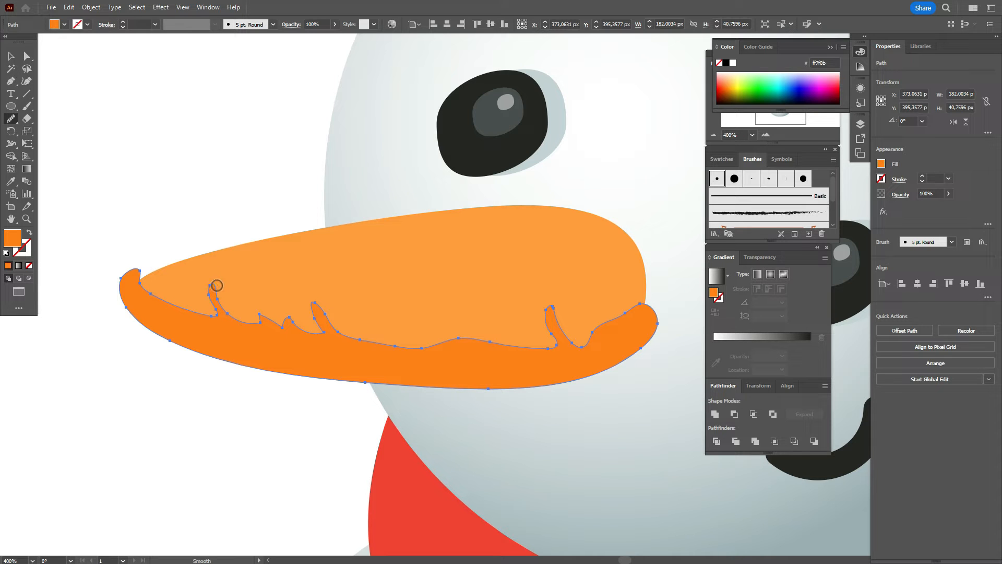
pyautogui.click(27, 56)
pyautogui.click(260, 323)
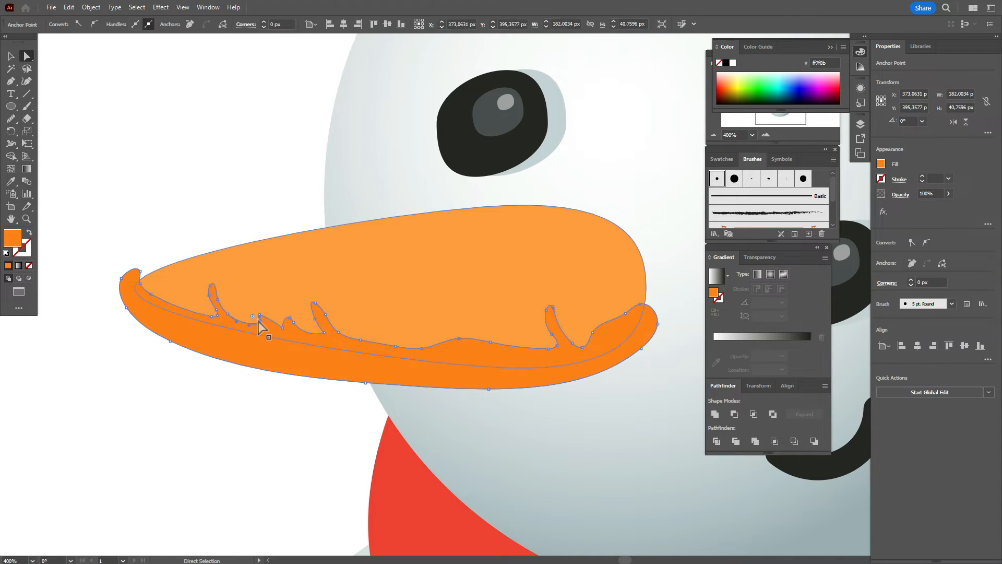
pyautogui.moveTo(252, 316); pyautogui.dragTo(263, 330)
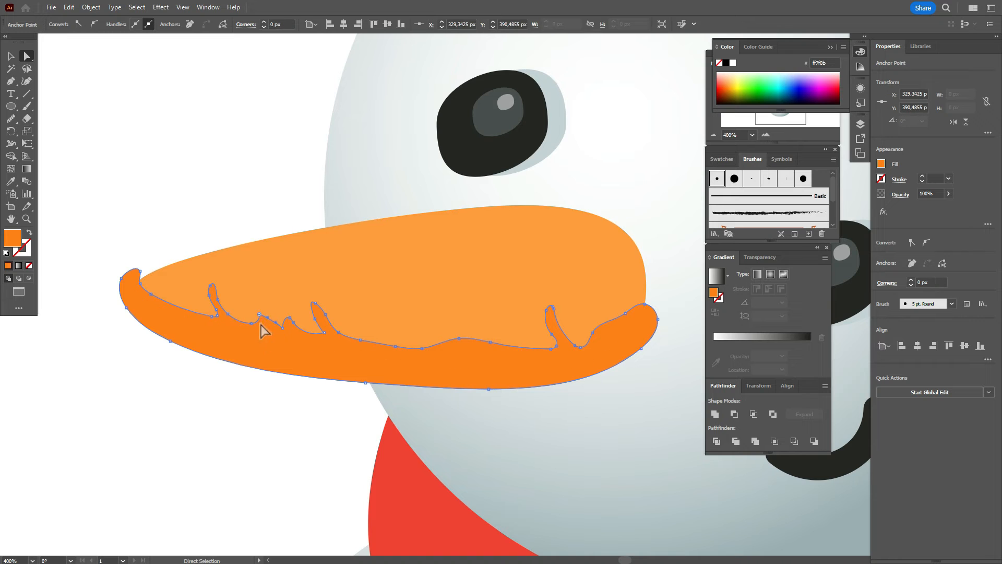
pyautogui.click(11, 119)
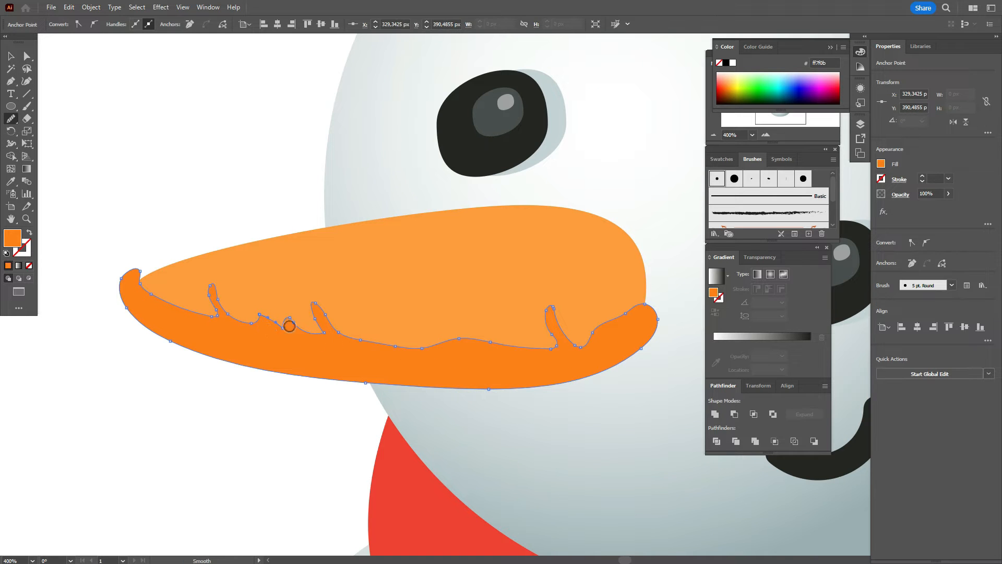
pyautogui.moveTo(257, 314); pyautogui.dragTo(263, 320)
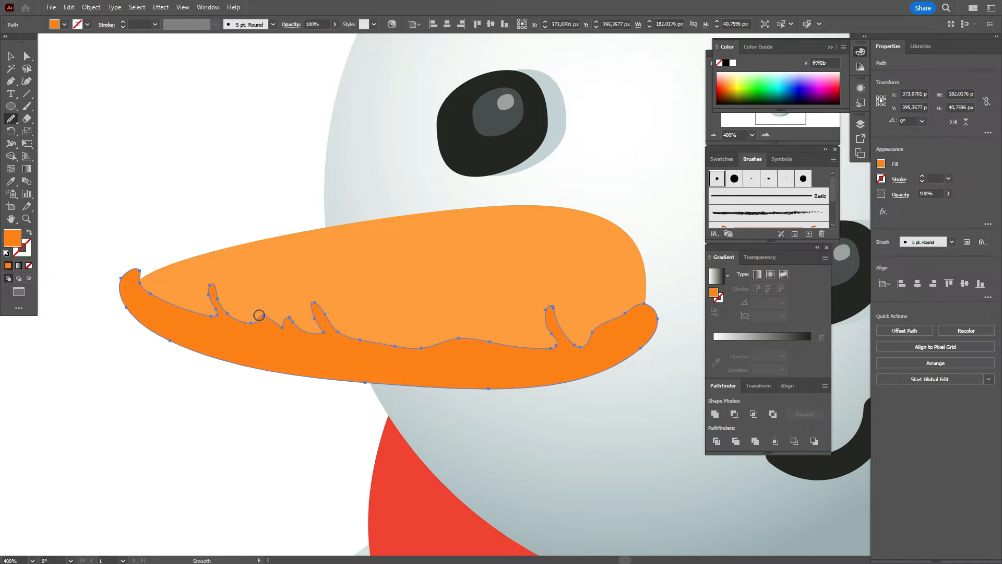
# Step: Move the orange shadow shape slightly up and centre it horizontally on the carrot
pyautogui.click(10, 55)
pyautogui.click(132, 105)
pyautogui.click(308, 274)
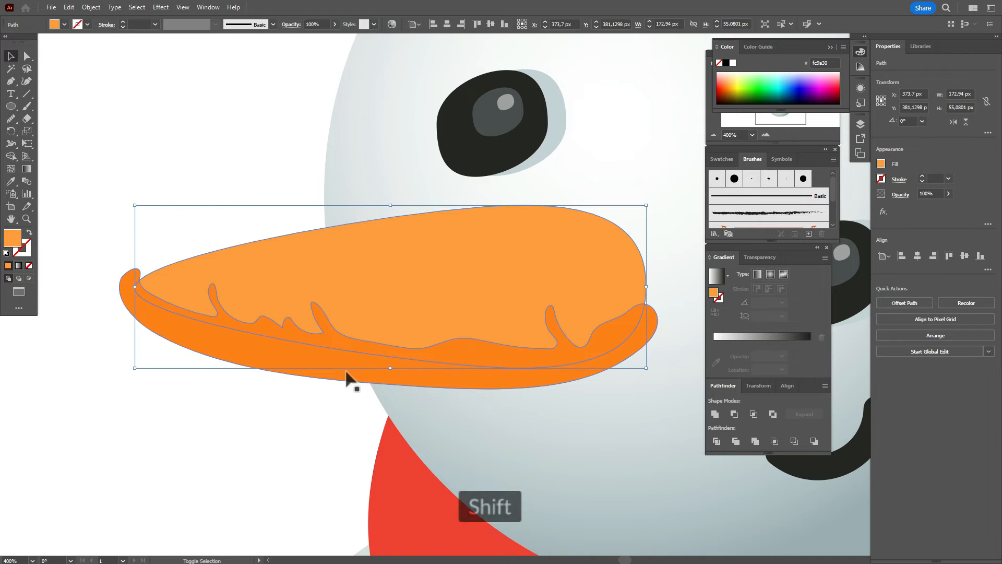
pyautogui.click(152, 201)
pyautogui.click(329, 365)
pyautogui.moveTo(331, 365); pyautogui.dragTo(334, 360)
# Step: Trim away the part of the shadow outside the carrot with the Shape Builder
pyautogui.keyDown('shift'); pyautogui.click(364, 301); pyautogui.keyUp('shift')
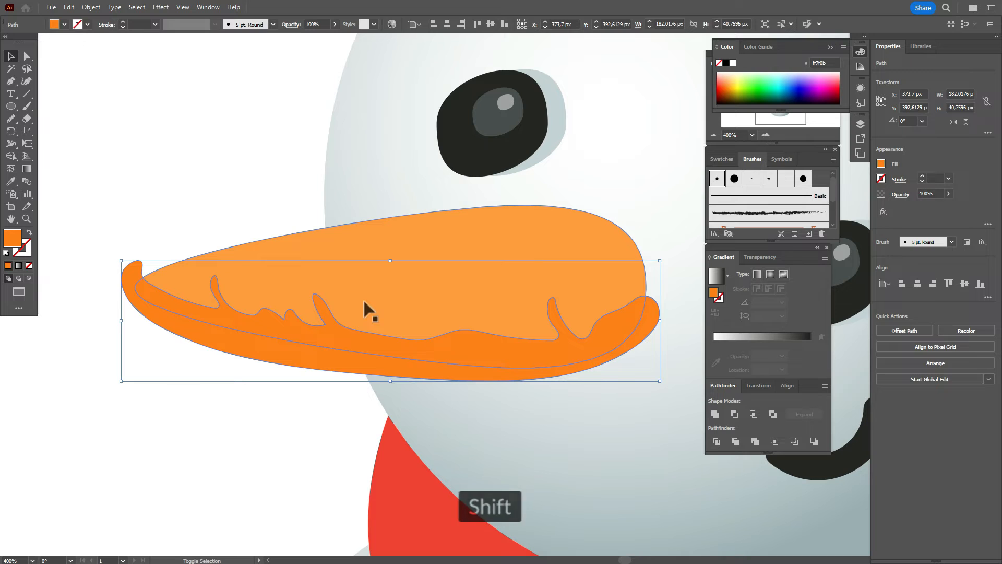
pyautogui.click(11, 156)
pyautogui.keyDown('alt'); pyautogui.click(264, 348); pyautogui.keyUp('alt')
pyautogui.click(11, 56)
pyautogui.click(201, 155)
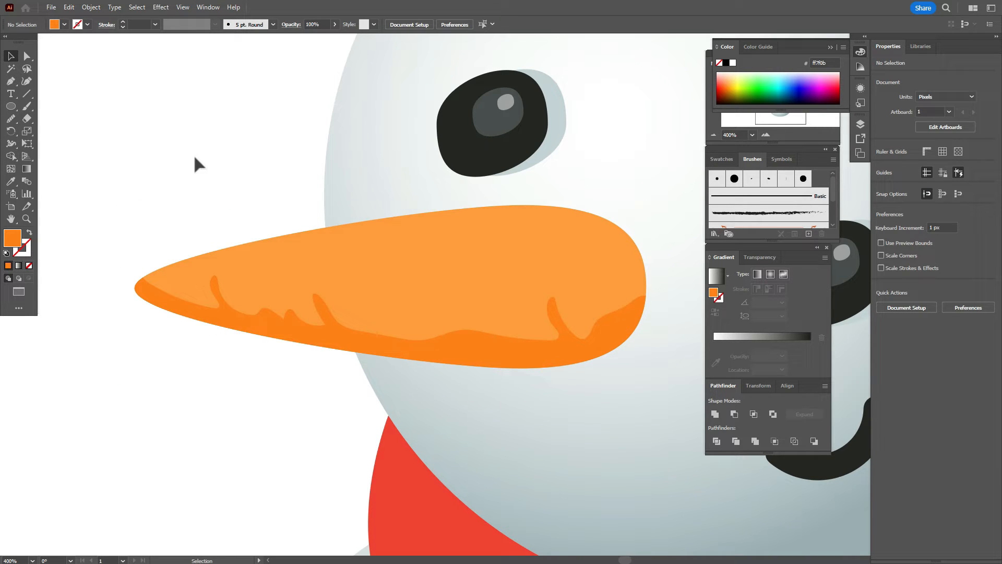
# Step: Draw a thin curved crease about 5.6 × 12.4 px near the carrot's tip with the Pen tool
pyautogui.click(26, 106)
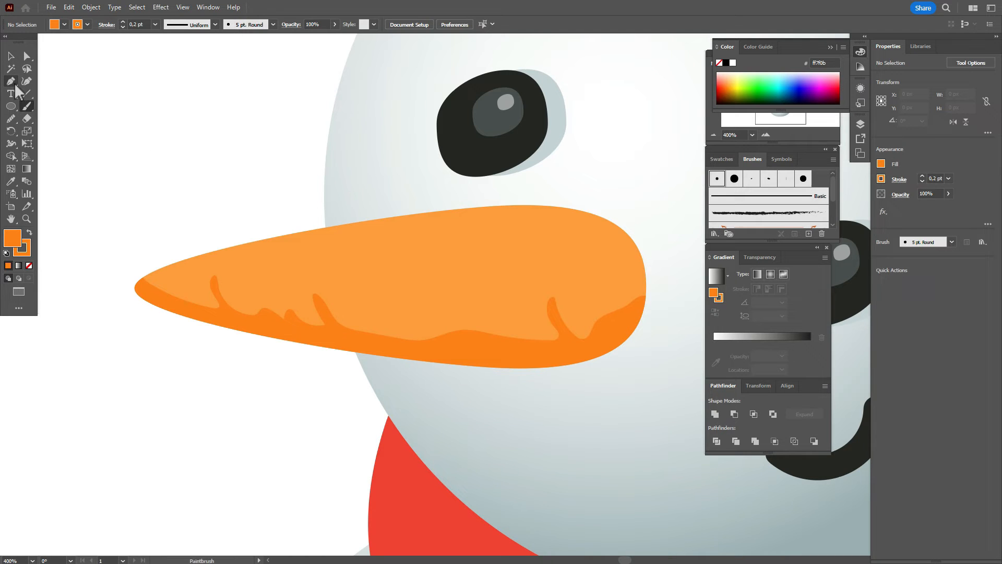
pyautogui.click(13, 84)
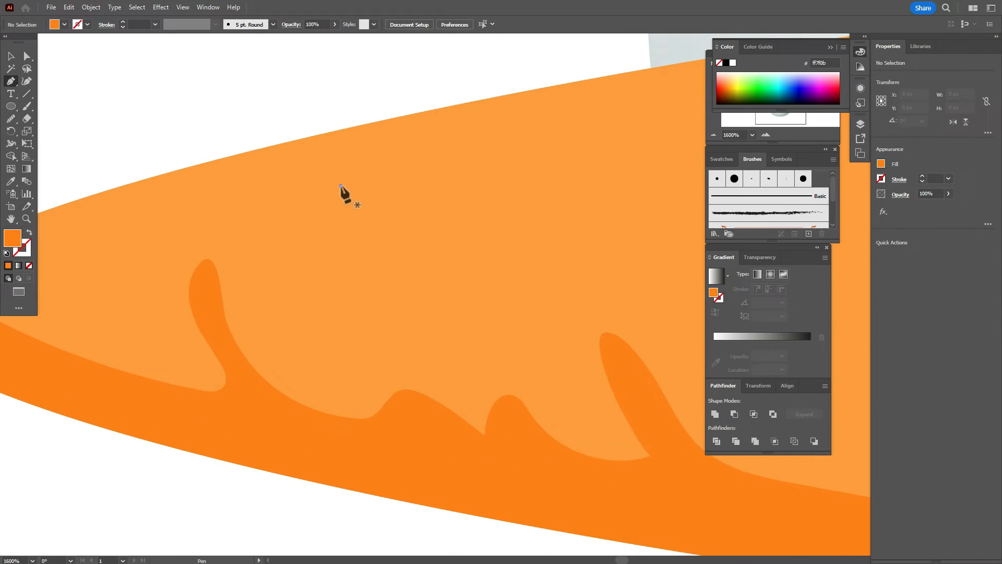
pyautogui.click(340, 186)
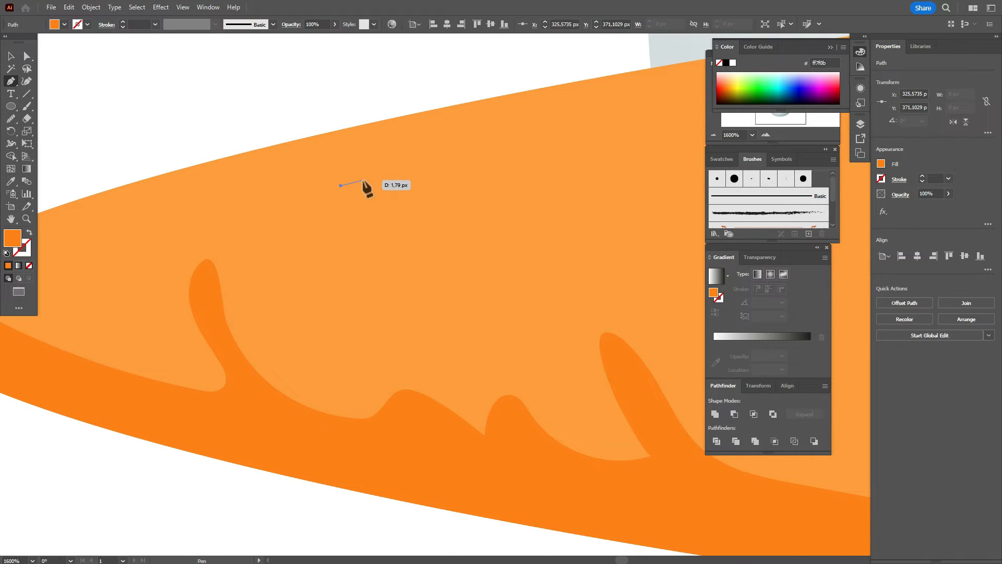
pyautogui.click(363, 181)
pyautogui.moveTo(399, 326); pyautogui.dragTo(369, 407)
pyautogui.moveTo(407, 341); pyautogui.dragTo(407, 353)
pyautogui.click(399, 325)
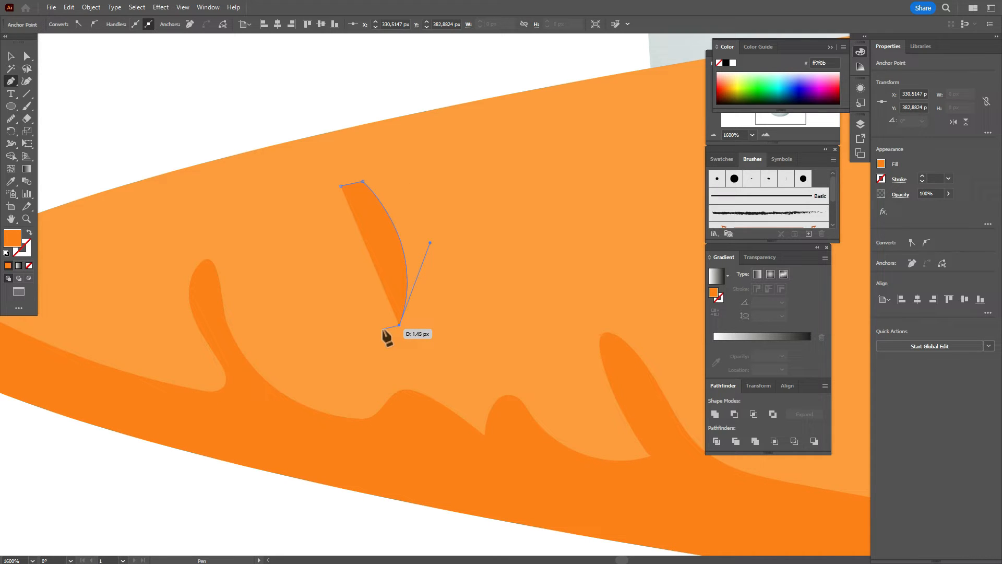
pyautogui.click(383, 328)
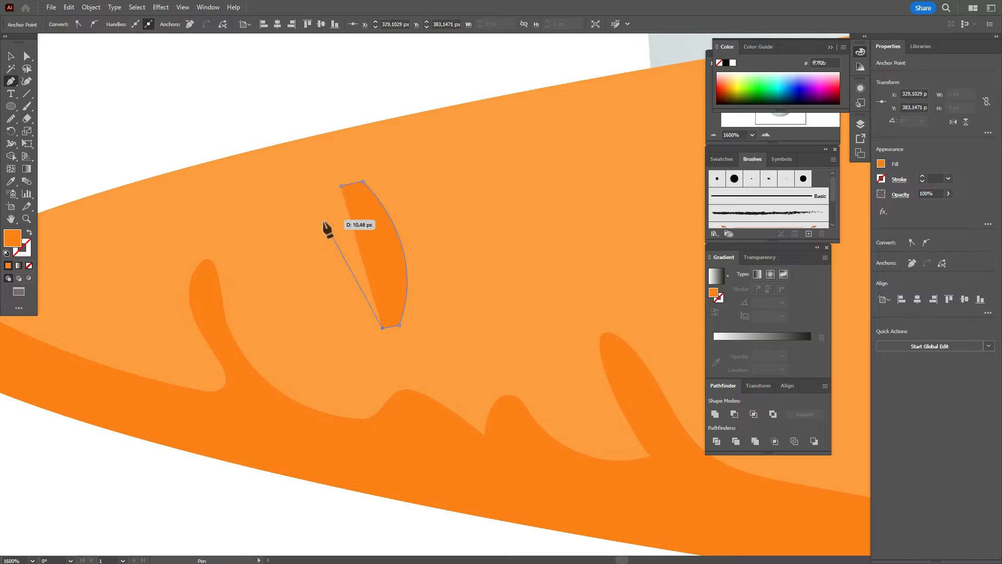
pyautogui.moveTo(341, 186); pyautogui.dragTo(280, 144)
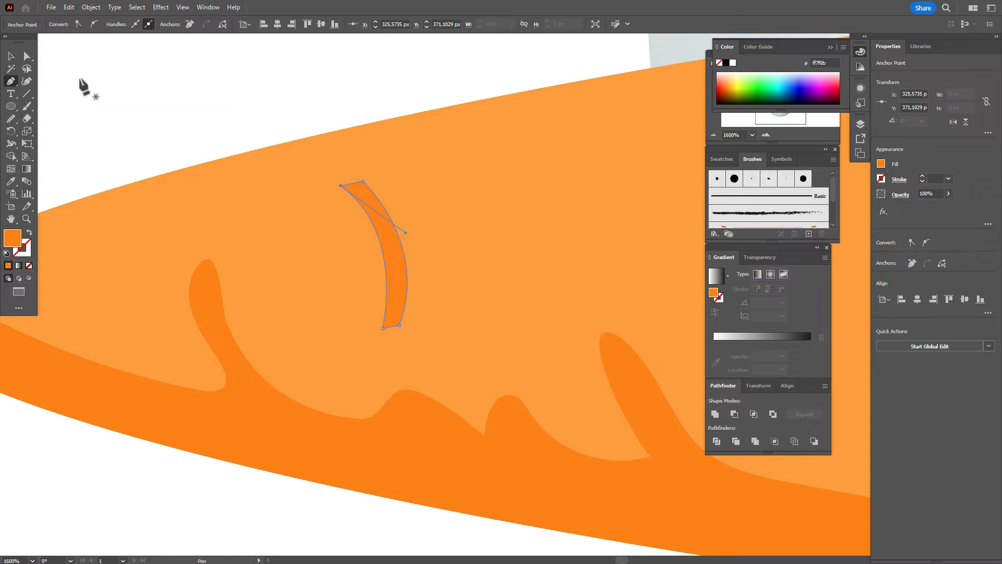
# Step: Round the crease's upper end with a corner radius of about 1 px
pyautogui.click(28, 59)
pyautogui.click(160, 72)
pyautogui.click(341, 187)
pyautogui.keyDown('shift'); pyautogui.click(363, 182); pyautogui.keyUp('shift')
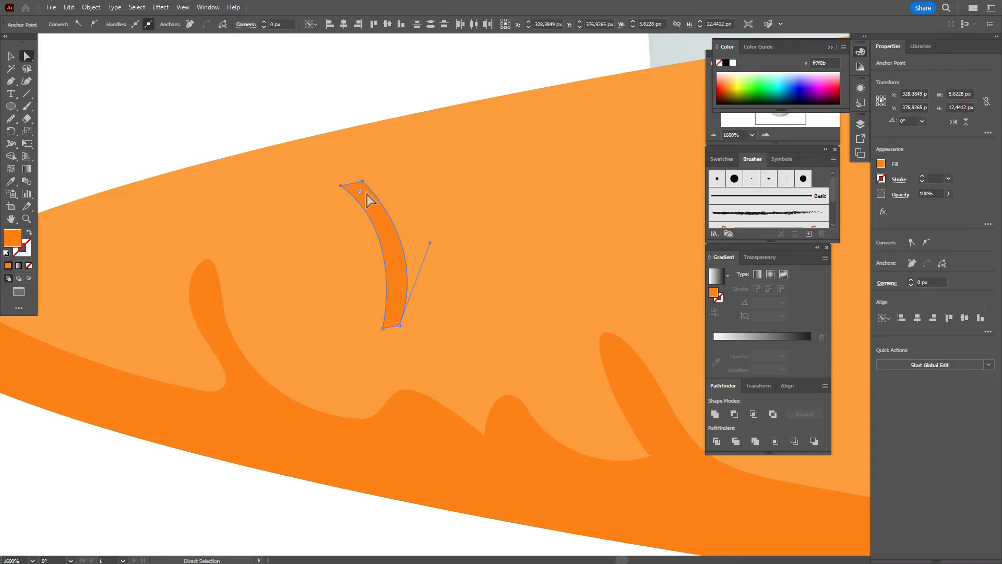
pyautogui.moveTo(361, 193)
pyautogui.mouseDown()
pyautogui.moveTo(402, 212)
pyautogui.moveTo(369, 206)
pyautogui.mouseUp()
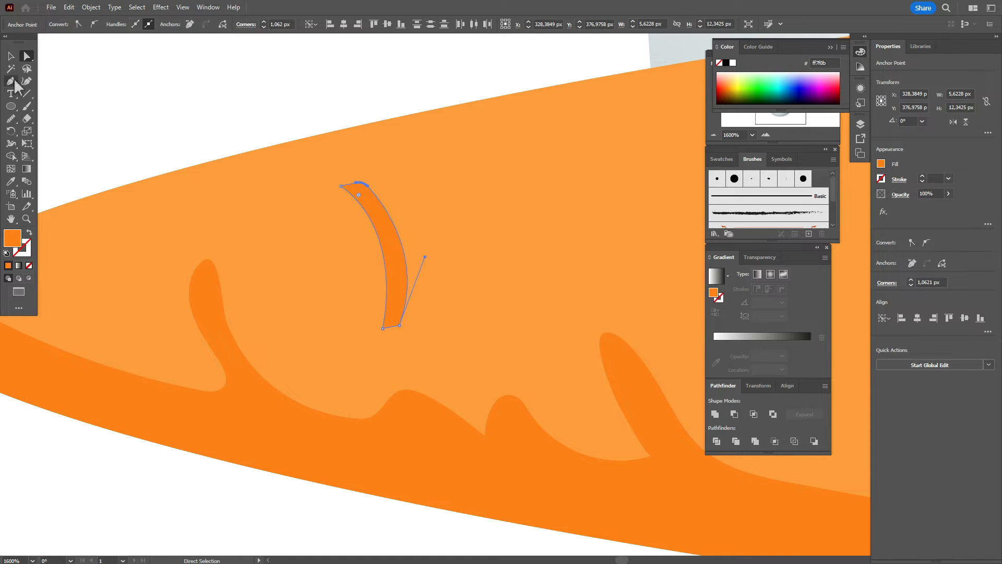
# Step: Smooth the crease's two ends and its long curved sides with the Smooth tool
pyautogui.click(17, 119)
pyautogui.click(342, 186)
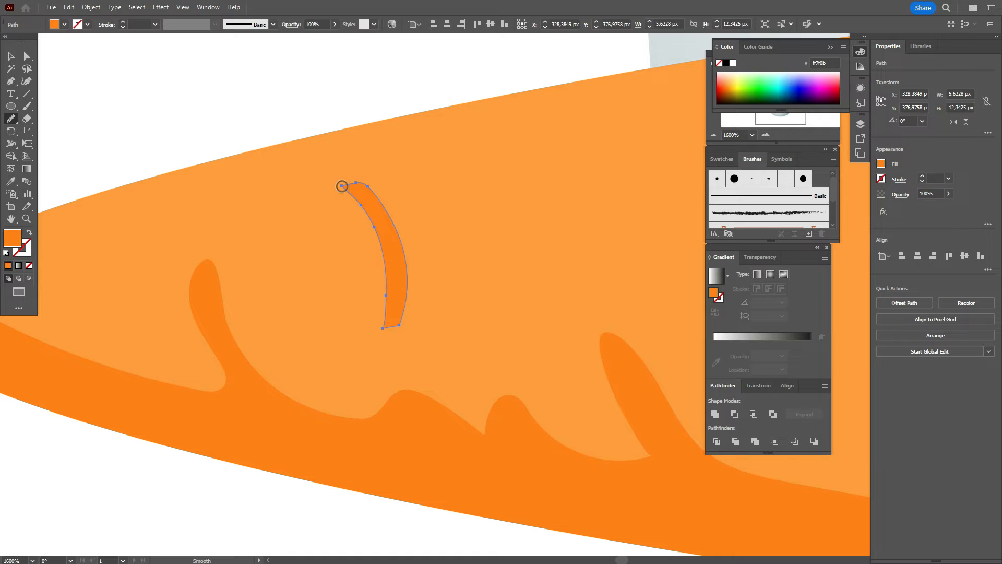
pyautogui.moveTo(342, 182); pyautogui.dragTo(368, 206)
pyautogui.moveTo(419, 316)
pyautogui.mouseDown()
pyautogui.moveTo(387, 331)
pyautogui.moveTo(385, 306)
pyautogui.moveTo(387, 332)
pyautogui.mouseUp()
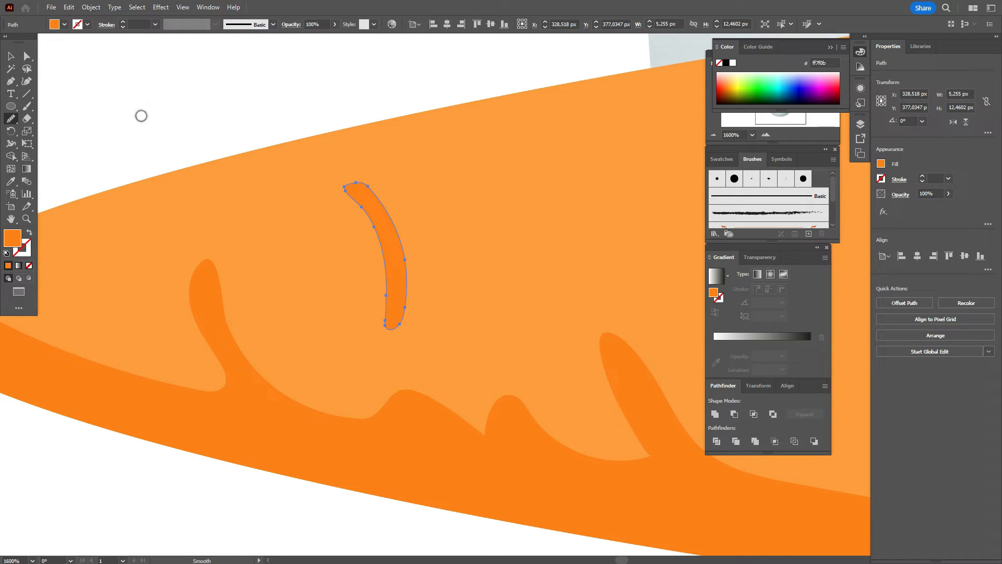
pyautogui.moveTo(348, 192)
pyautogui.mouseDown()
pyautogui.moveTo(400, 223)
pyautogui.moveTo(360, 203)
pyautogui.moveTo(386, 318)
pyautogui.mouseUp()
pyautogui.moveTo(358, 210); pyautogui.dragTo(390, 259)
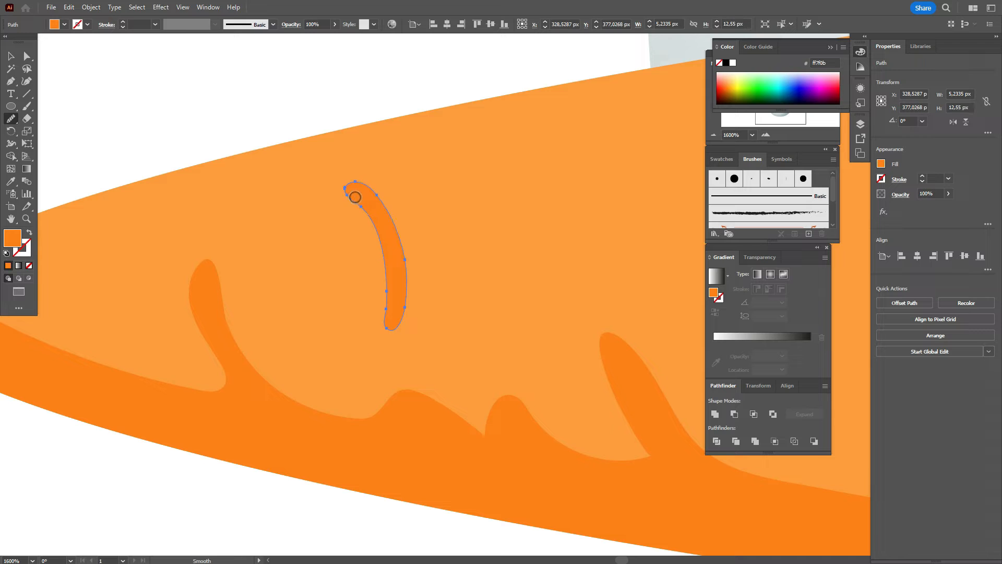
# Step: Duplicate the crease beside the original and enlarge the copy to about 6.6 × 15.9 px
pyautogui.click(10, 56)
pyautogui.press('alt')
pyautogui.moveTo(407, 261)
pyautogui.mouseDown()
pyautogui.moveTo(481, 271)
pyautogui.moveTo(503, 244)
pyautogui.mouseUp()
pyautogui.hotkey('ctrl', 'z')
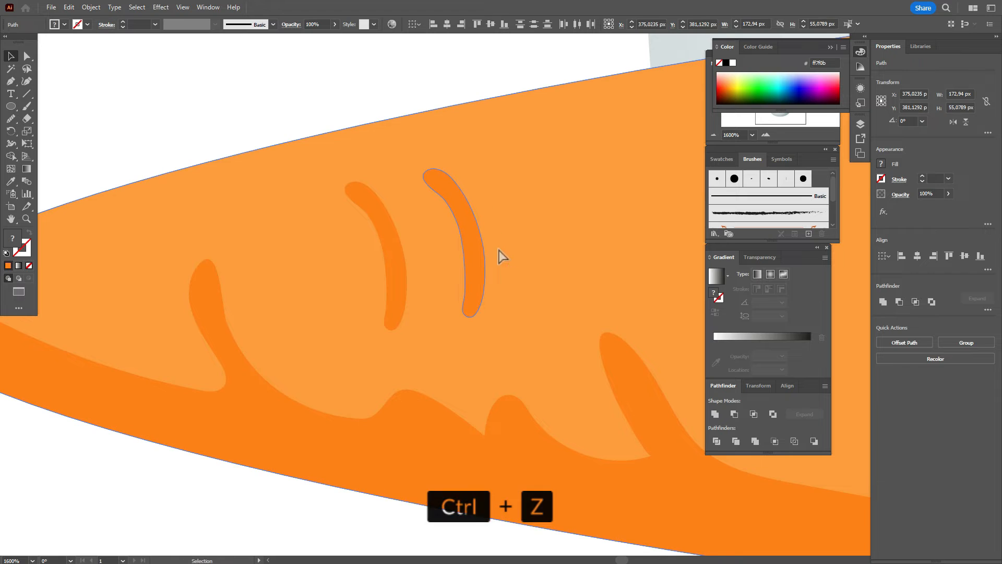
pyautogui.click(454, 218)
pyautogui.press('shift')
pyautogui.moveTo(485, 243); pyautogui.dragTo(501, 243)
# Step: Arrange the two creases close together near the carrot's tip, nudging the larger one into place
pyautogui.moveTo(395, 256); pyautogui.dragTo(331, 278)
pyautogui.moveTo(493, 264); pyautogui.dragTo(403, 266)
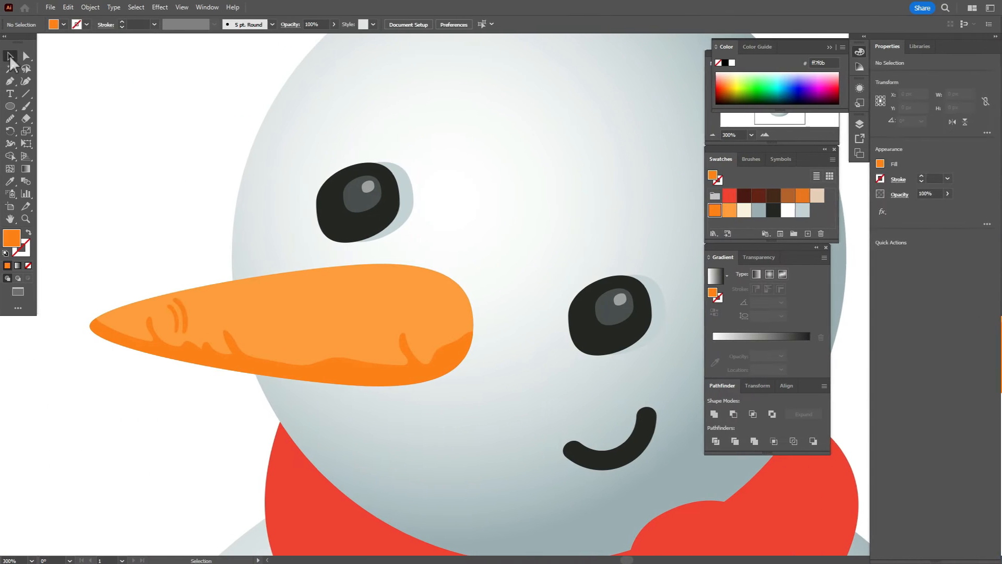
pyautogui.moveTo(175, 312); pyautogui.dragTo(177, 316)
pyautogui.click(188, 321)
pyautogui.press('Left')
pyautogui.press('Left')
pyautogui.press('Down')
pyautogui.press('Right')
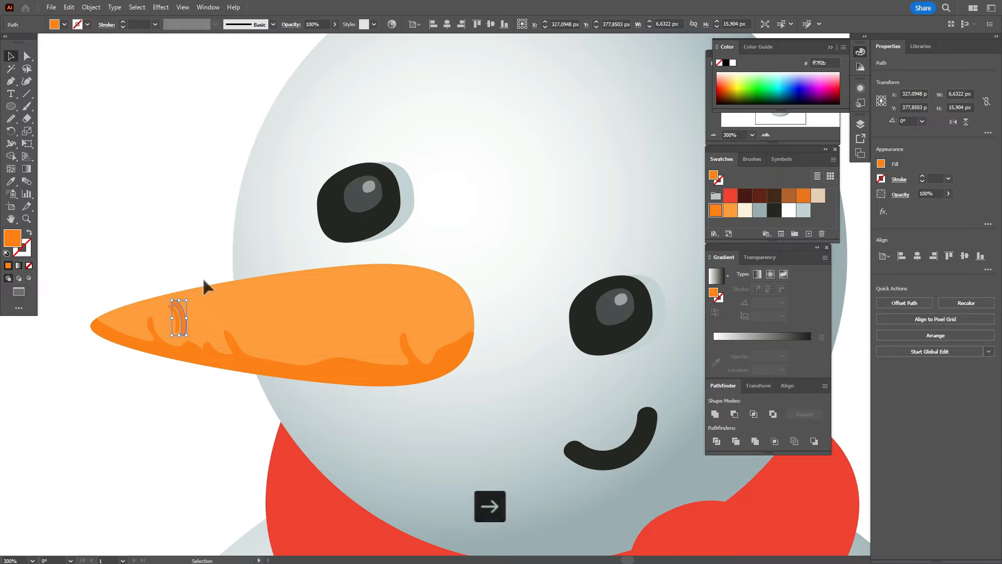
pyautogui.click(175, 245)
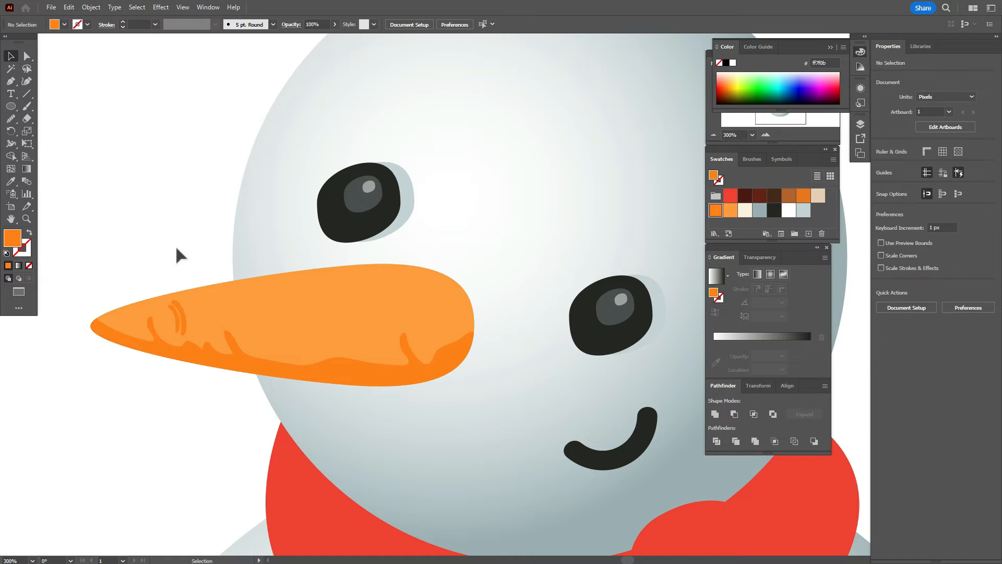
# Step: Copy the pair of creases to the middle and the wide end of the carrot
pyautogui.click(180, 319)
pyautogui.moveTo(157, 260); pyautogui.dragTo(190, 312)
pyautogui.keyDown('shift'); pyautogui.click(208, 318); pyautogui.keyUp('shift')
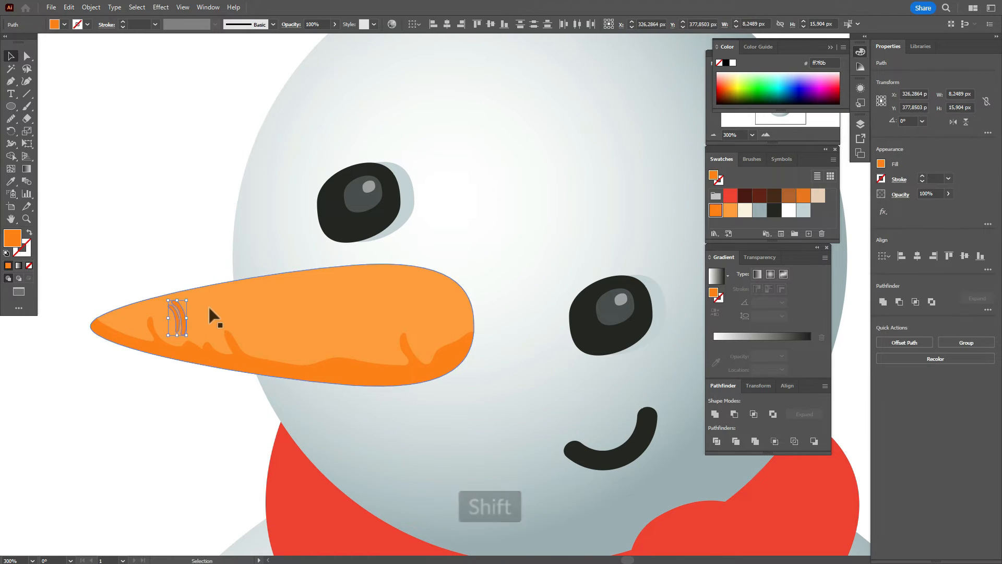
pyautogui.moveTo(181, 330); pyautogui.dragTo(393, 324)
pyautogui.moveTo(350, 325); pyautogui.dragTo(435, 322)
# Step: Set all the carrot's creases to the Multiply blending mode at 50% opacity
pyautogui.click(180, 320)
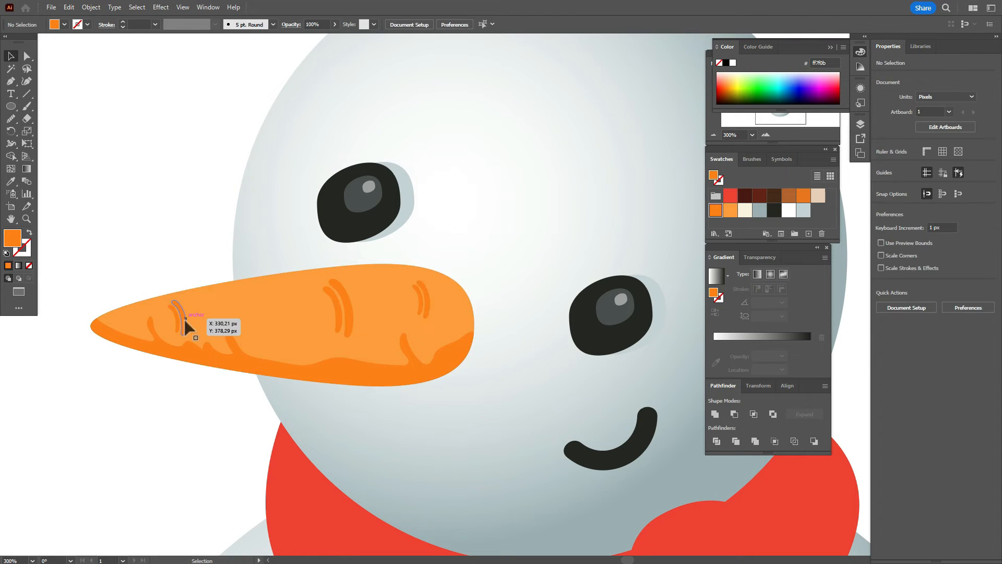
pyautogui.keyDown('shift'); pyautogui.click(342, 313); pyautogui.keyUp('shift')
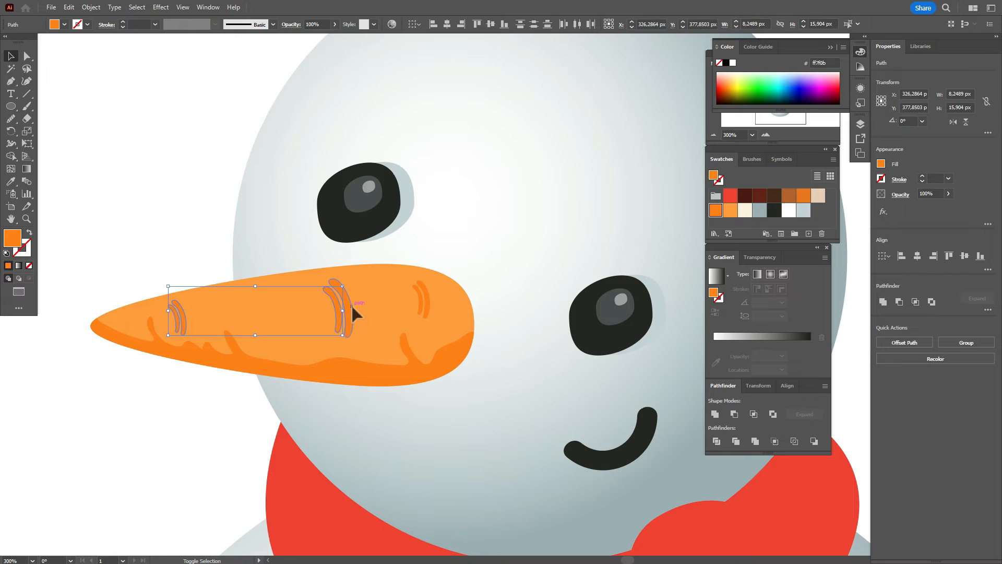
pyautogui.keyDown('shift'); pyautogui.click(421, 302); pyautogui.keyUp('shift')
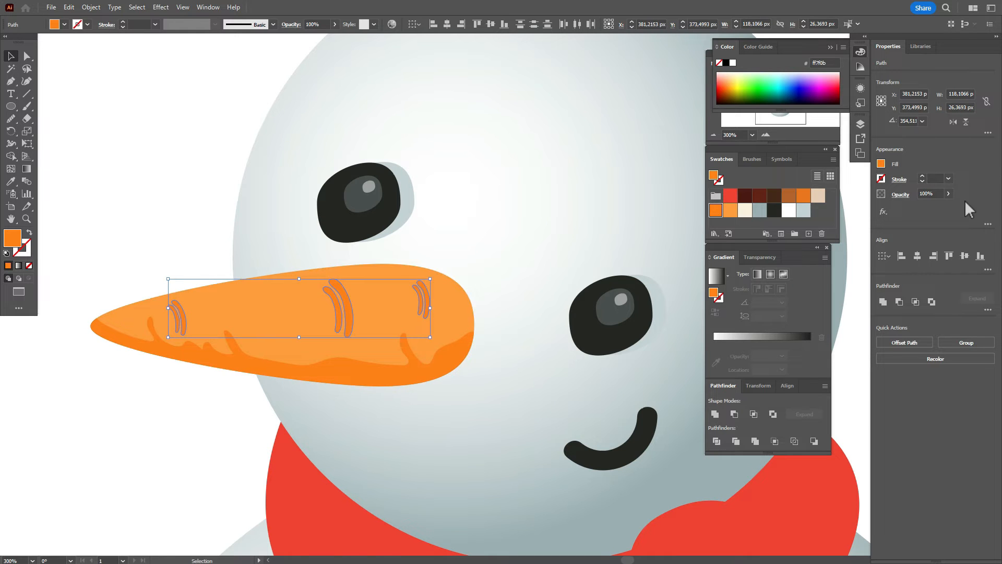
pyautogui.click(896, 196)
pyautogui.click(817, 213)
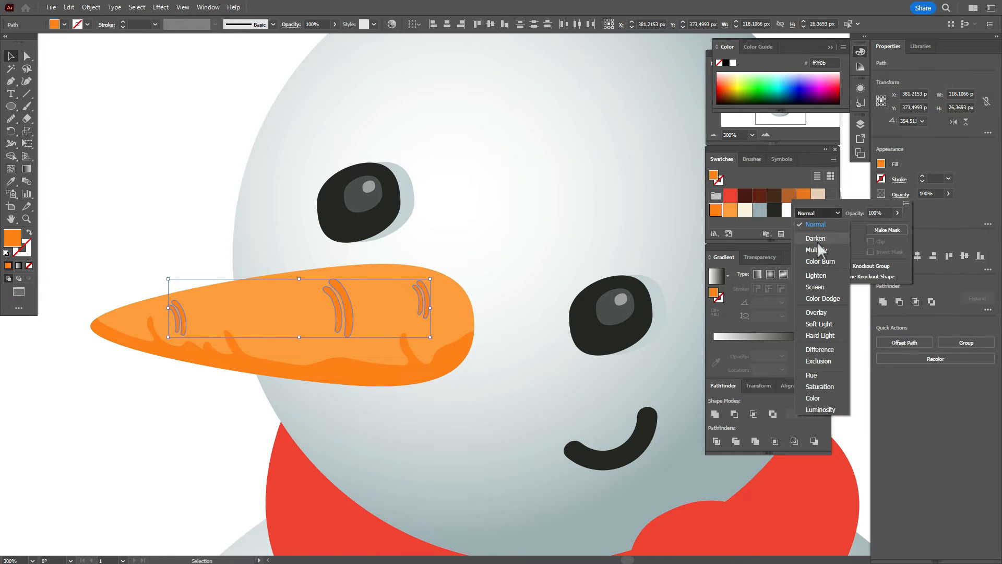
pyautogui.click(820, 254)
pyautogui.click(924, 193)
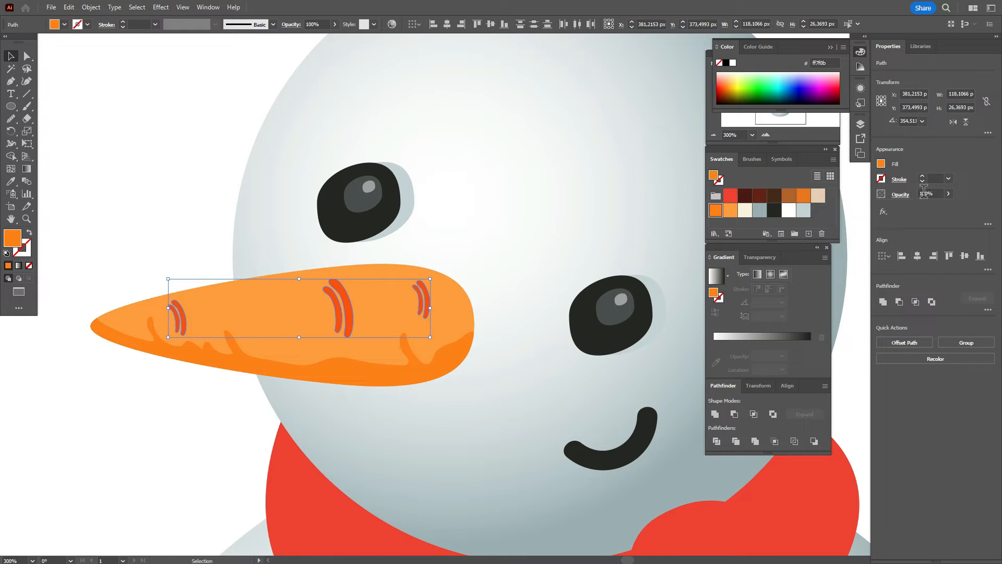
pyautogui.click(923, 193)
pyautogui.write('50')
pyautogui.press('Return')
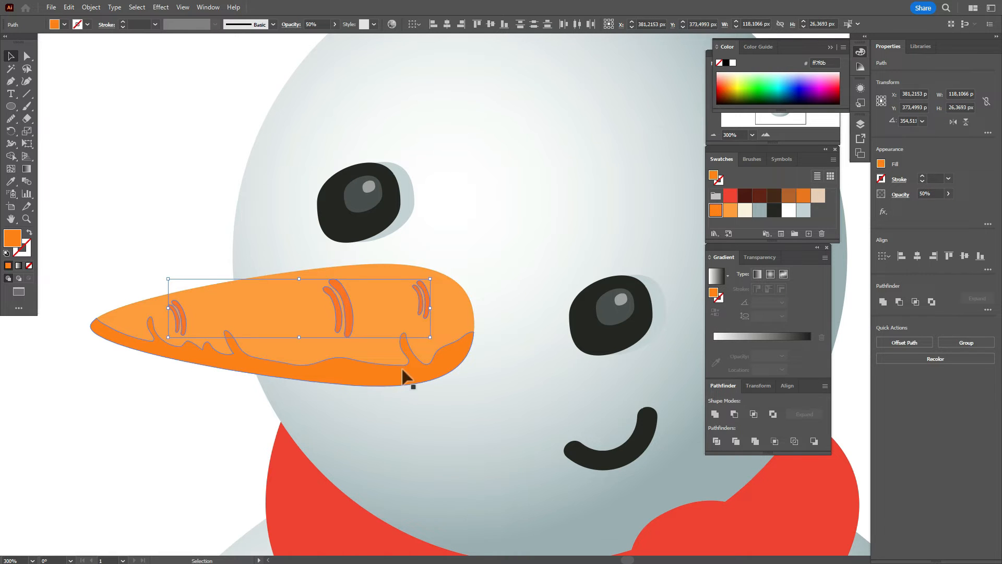
# Step: Set the shadow along the carrot's lower edge to the Multiply blending mode at 50% opacity
pyautogui.click(405, 375)
pyautogui.click(901, 197)
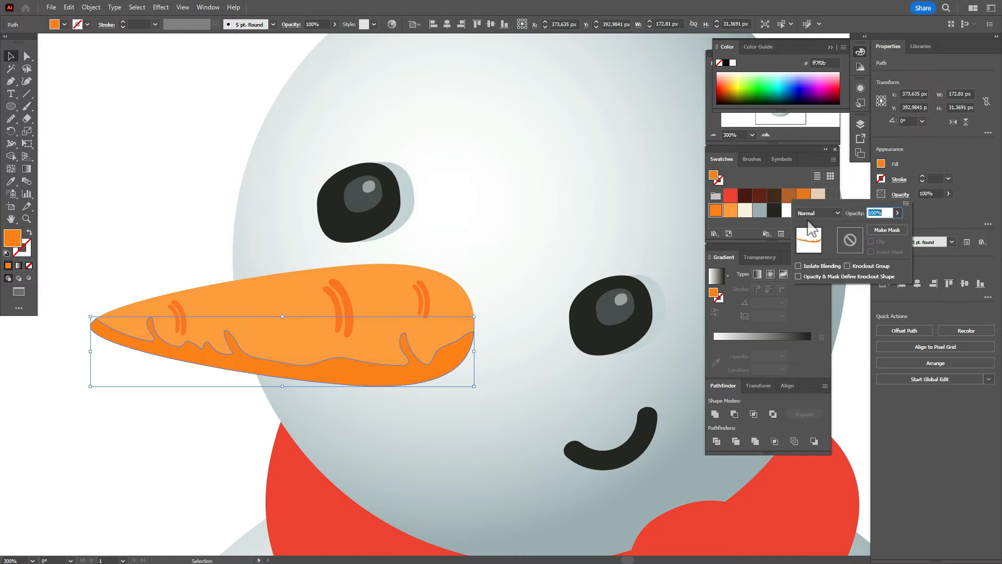
pyautogui.click(814, 213)
pyautogui.click(816, 251)
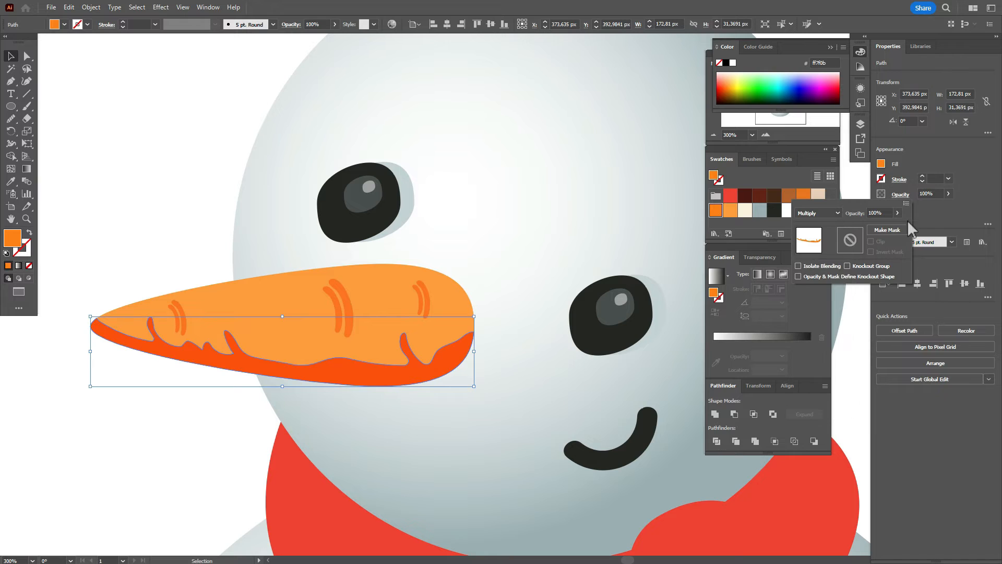
pyautogui.click(926, 193)
pyautogui.write('50')
pyautogui.press('Return')
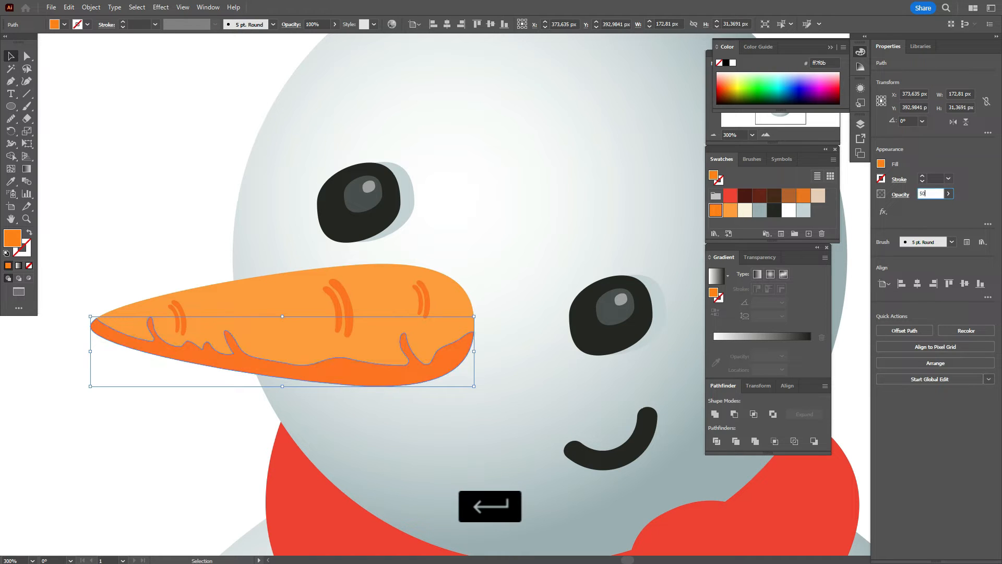
pyautogui.click(209, 136)
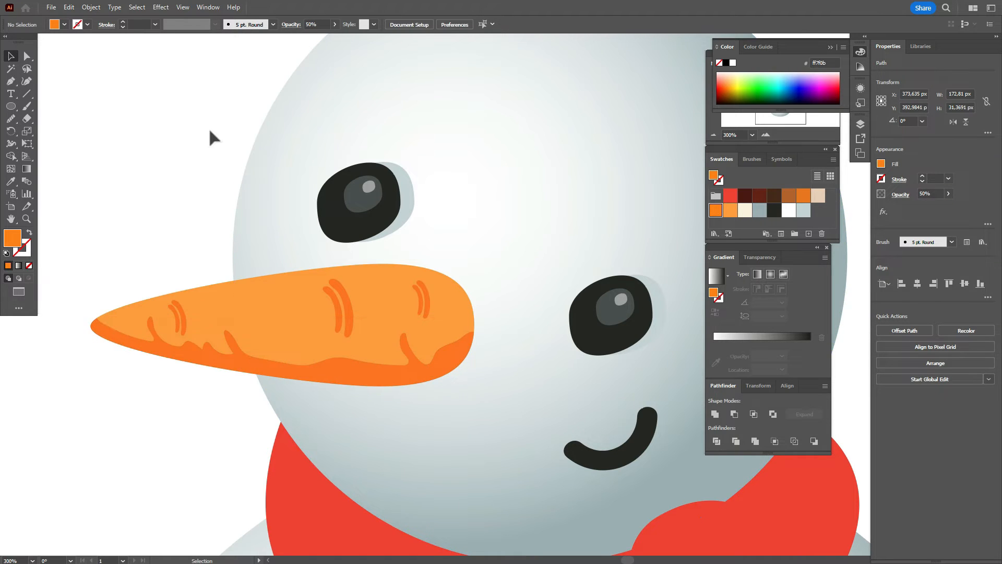
# Step: Paint a closed wavy highlight about 62.5 × 17.5 px on the carrot's upper side and swap its orange stroke to a fill
pyautogui.click(27, 107)
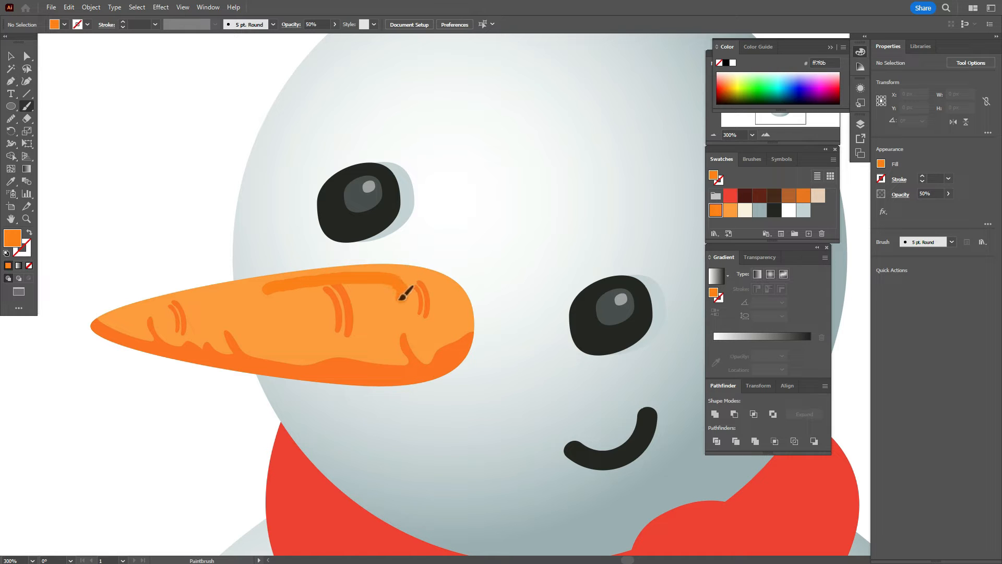
pyautogui.moveTo(357, 296)
pyautogui.mouseDown()
pyautogui.moveTo(278, 293)
pyautogui.moveTo(284, 280)
pyautogui.moveTo(319, 282)
pyautogui.mouseUp()
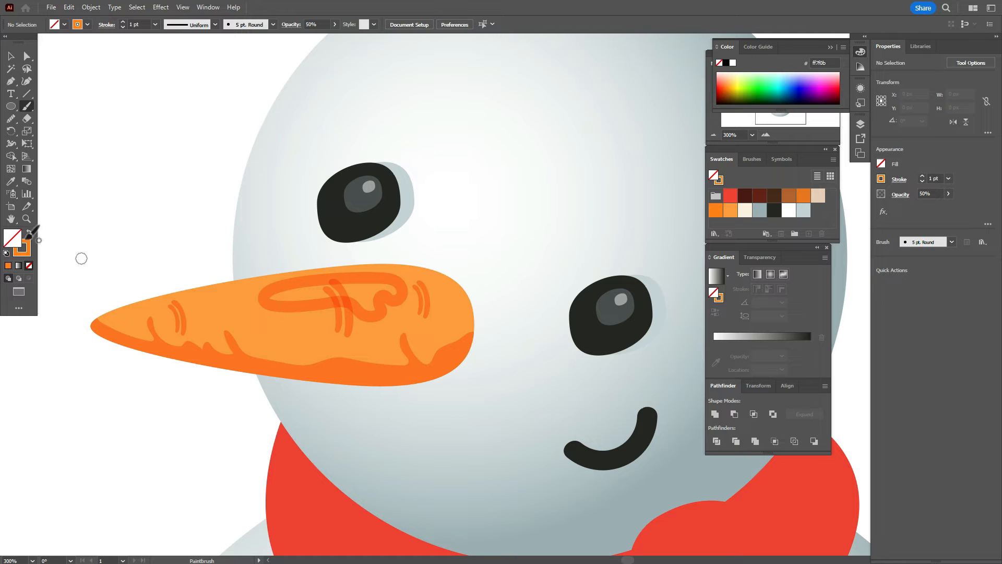
pyautogui.press('v')
pyautogui.click(331, 305)
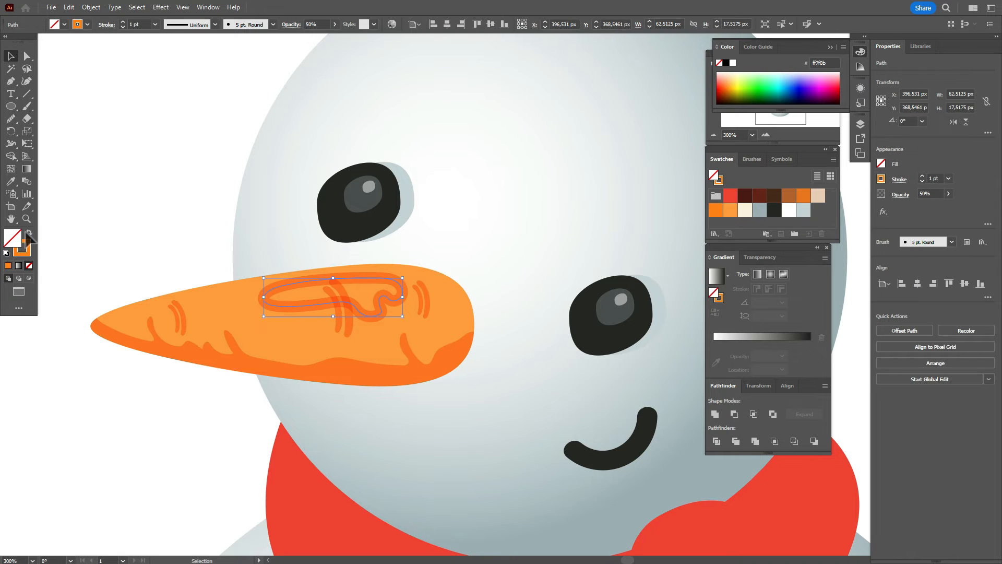
pyautogui.click(30, 233)
pyautogui.moveTo(314, 288); pyautogui.dragTo(316, 291)
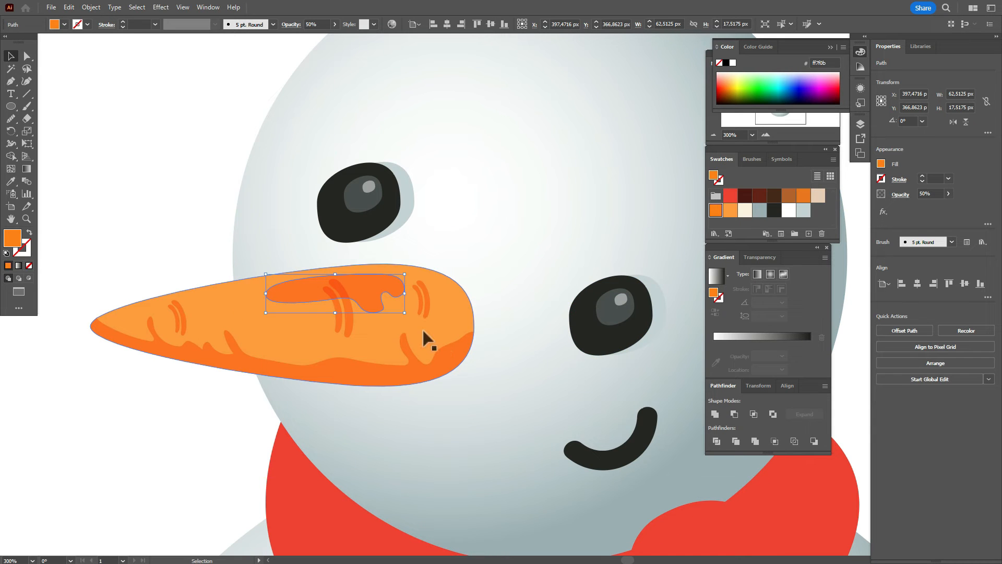
# Step: Change the carrot highlight's blending mode to Screen
pyautogui.click(351, 328)
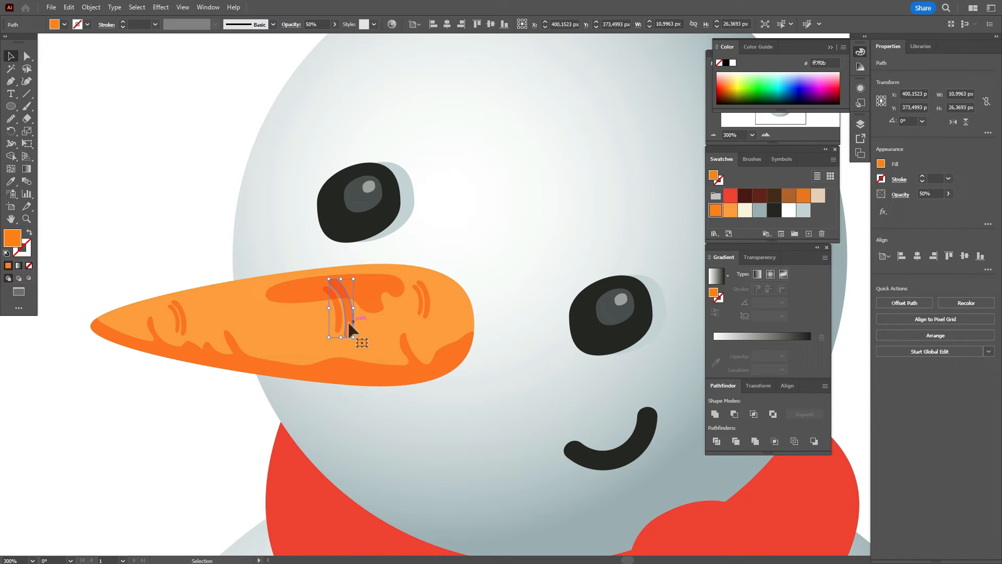
pyautogui.click(401, 298)
pyautogui.click(900, 194)
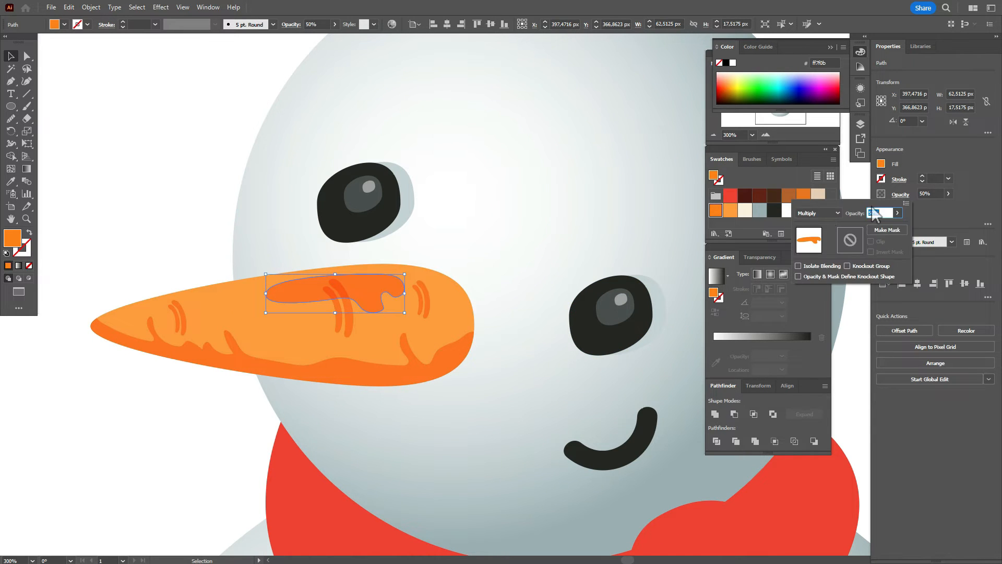
pyautogui.click(818, 213)
pyautogui.click(819, 287)
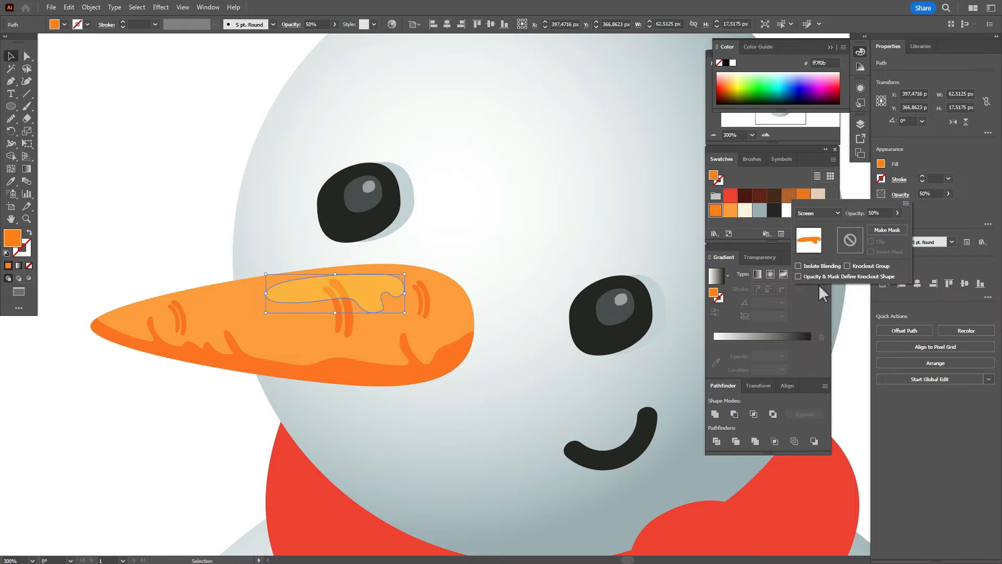
pyautogui.hotkey('ctrl', 'h')
pyautogui.click(129, 214)
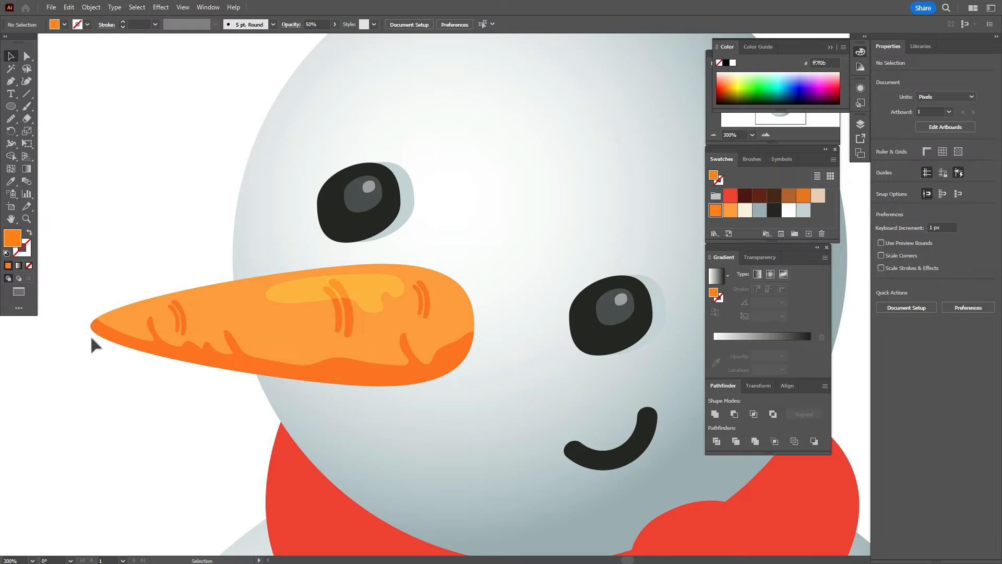
# Step: Round the corner of the carrot's shadow at the tip with a radius of about 2.88 px
pyautogui.click(112, 336)
pyautogui.press('a')
pyautogui.click(120, 335)
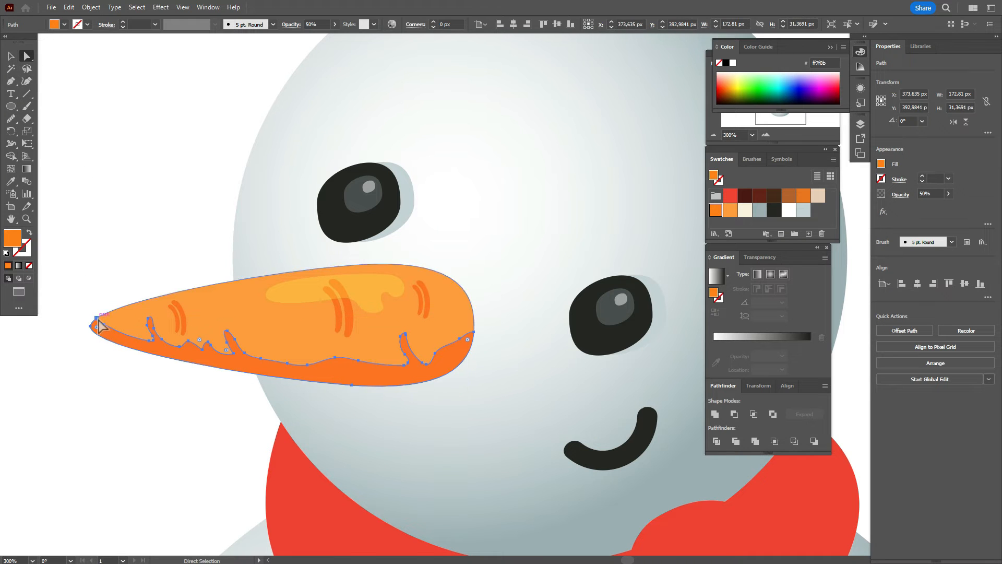
pyautogui.click(96, 318)
pyautogui.moveTo(97, 327); pyautogui.dragTo(96, 339)
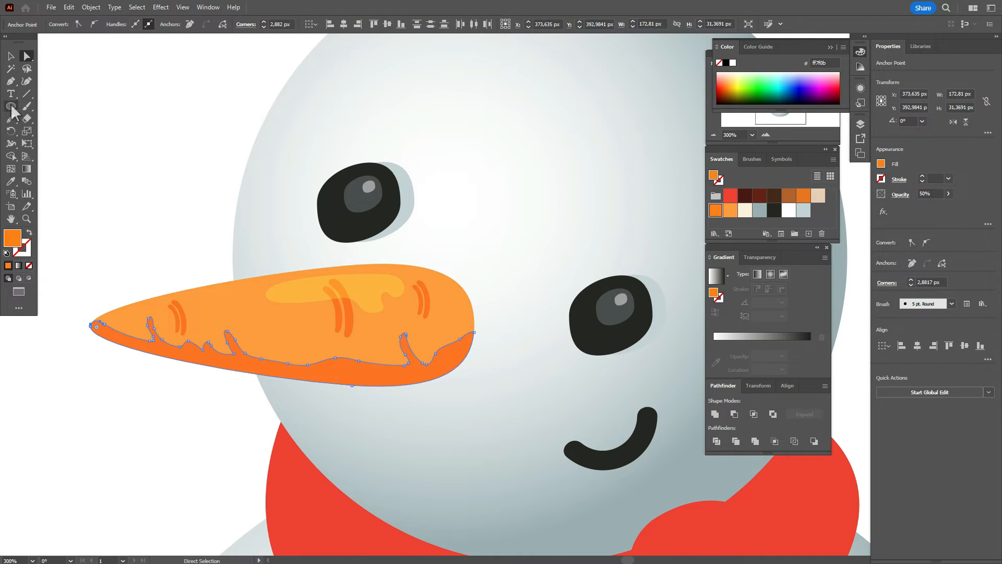
pyautogui.press('v')
pyautogui.click(116, 134)
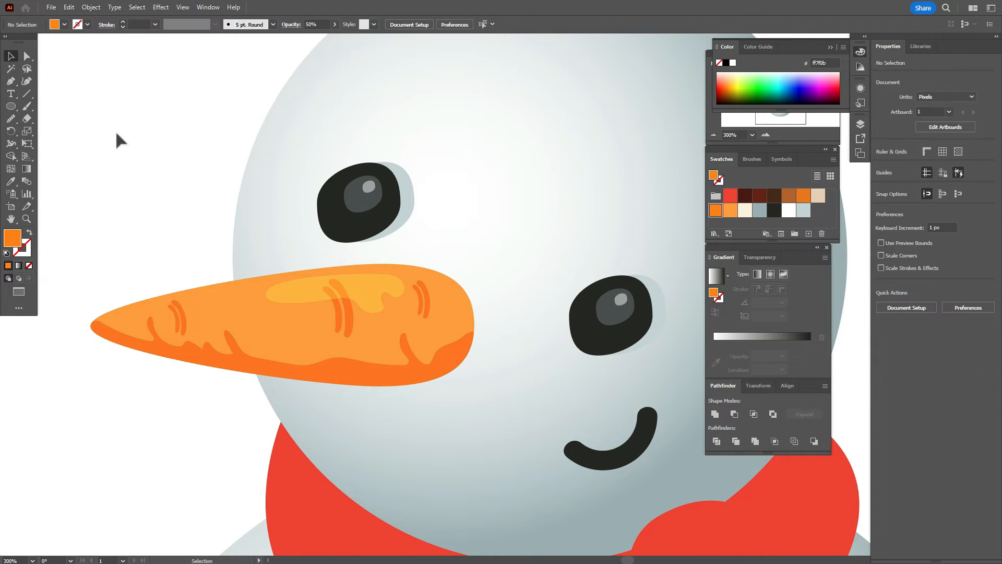
# Step: Group all the carrot parts without the head and rotate the carrot so its tip points lower, toward the scarf
pyautogui.click(17, 559)
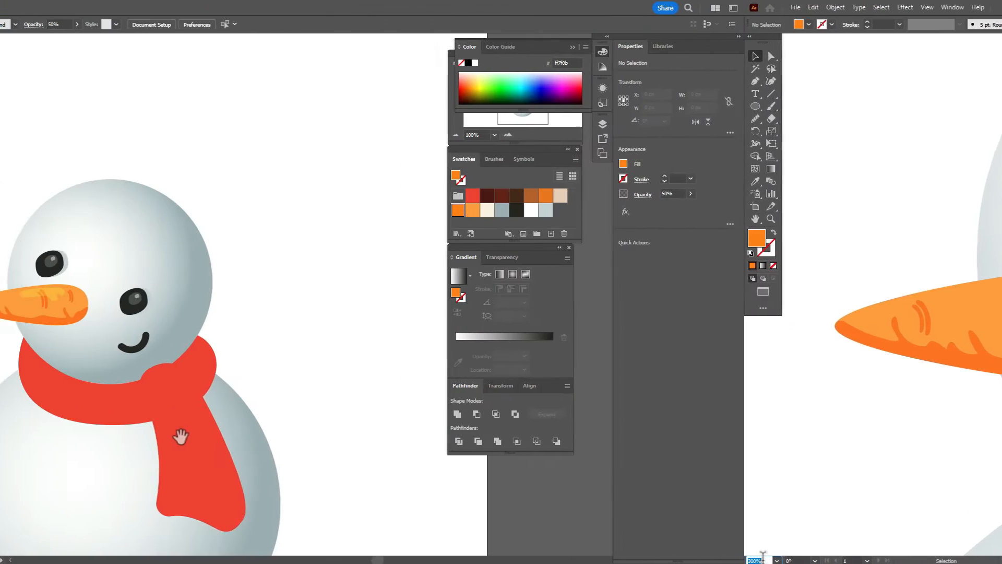
pyautogui.moveTo(440, 434); pyautogui.dragTo(440, 443)
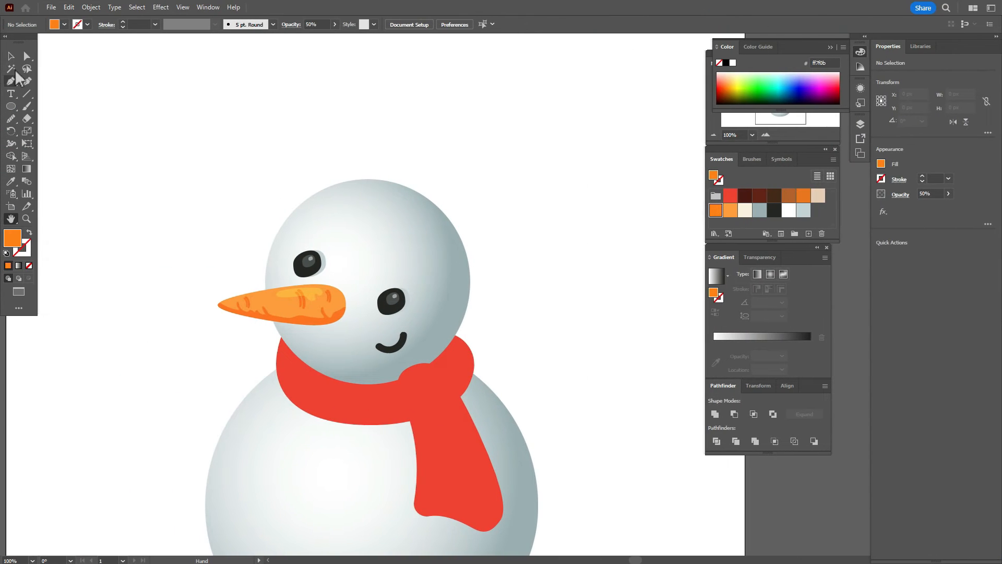
pyautogui.click(10, 56)
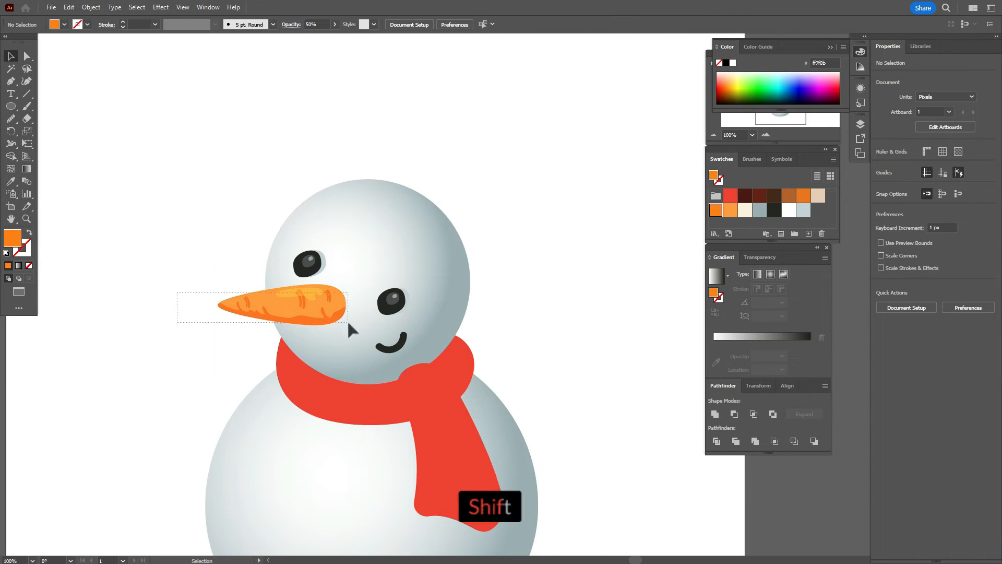
pyautogui.moveTo(347, 320); pyautogui.dragTo(280, 153)
pyautogui.keyDown('shift'); pyautogui.click(353, 256); pyautogui.keyUp('shift')
pyautogui.rightClick(358, 284)
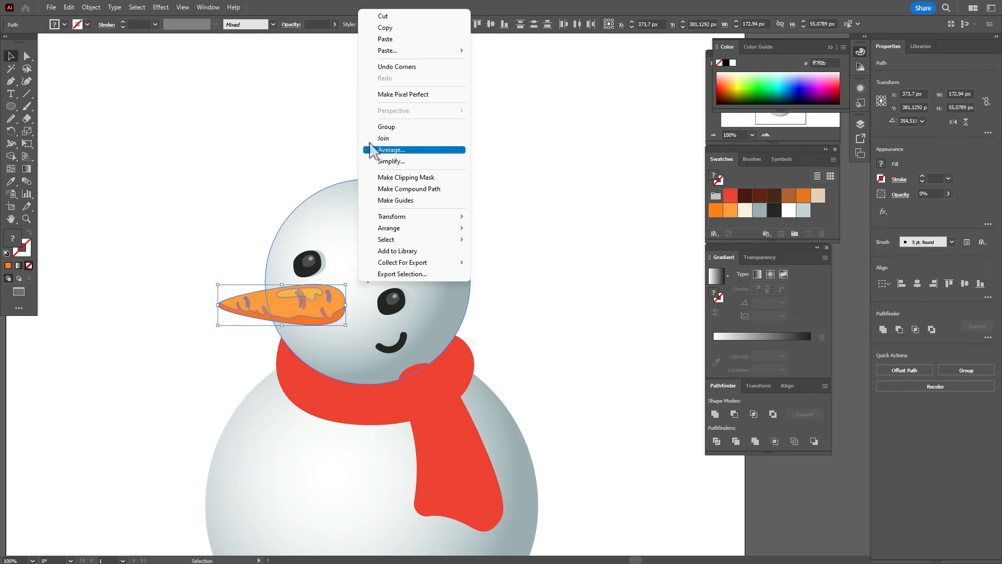
pyautogui.click(380, 125)
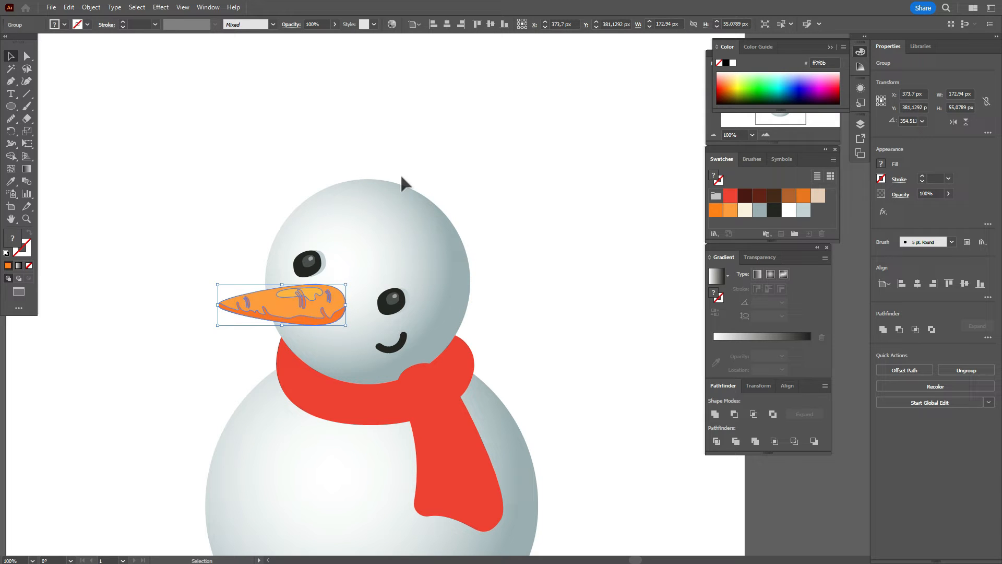
pyautogui.moveTo(345, 305)
pyautogui.mouseDown()
pyautogui.moveTo(327, 309)
pyautogui.moveTo(334, 291)
pyautogui.moveTo(321, 305)
pyautogui.moveTo(333, 312)
pyautogui.mouseUp()
pyautogui.click(237, 235)
# Step: Draw a curved cast shadow about 84 × 52 px under the carrot's wide end with the Pen tool, filled with #c5d1d6
pyautogui.click(804, 211)
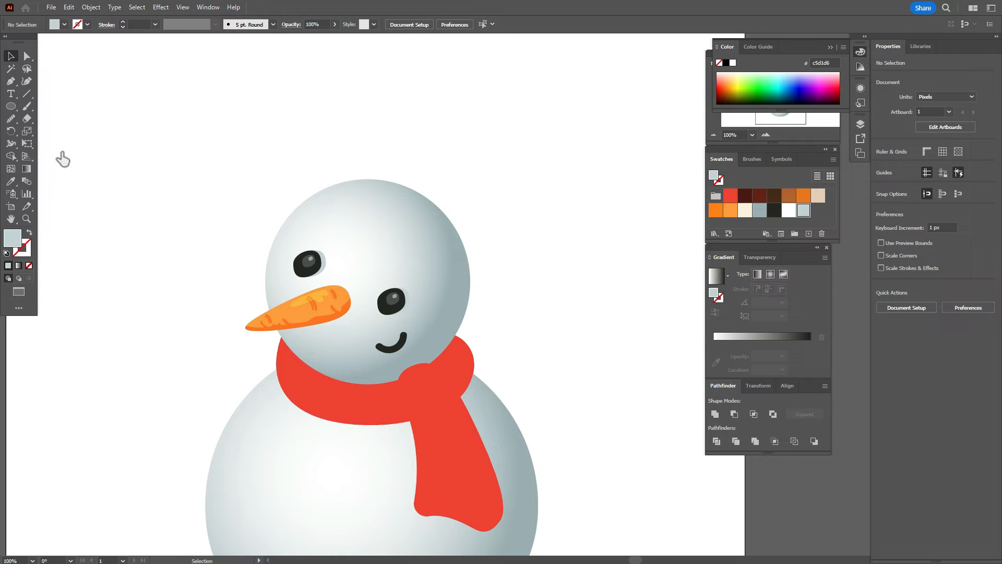
pyautogui.click(10, 81)
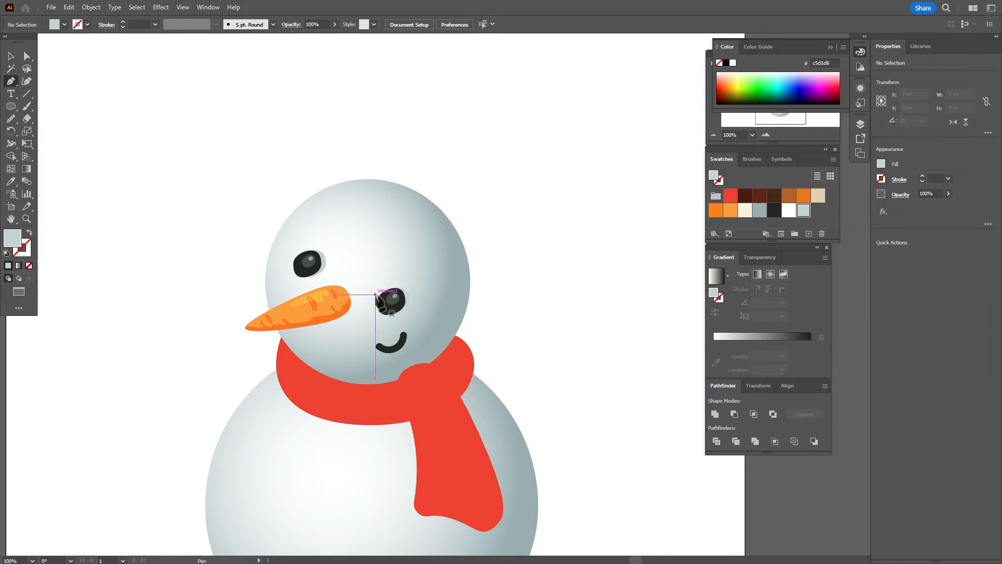
pyautogui.moveTo(345, 300); pyautogui.dragTo(265, 348)
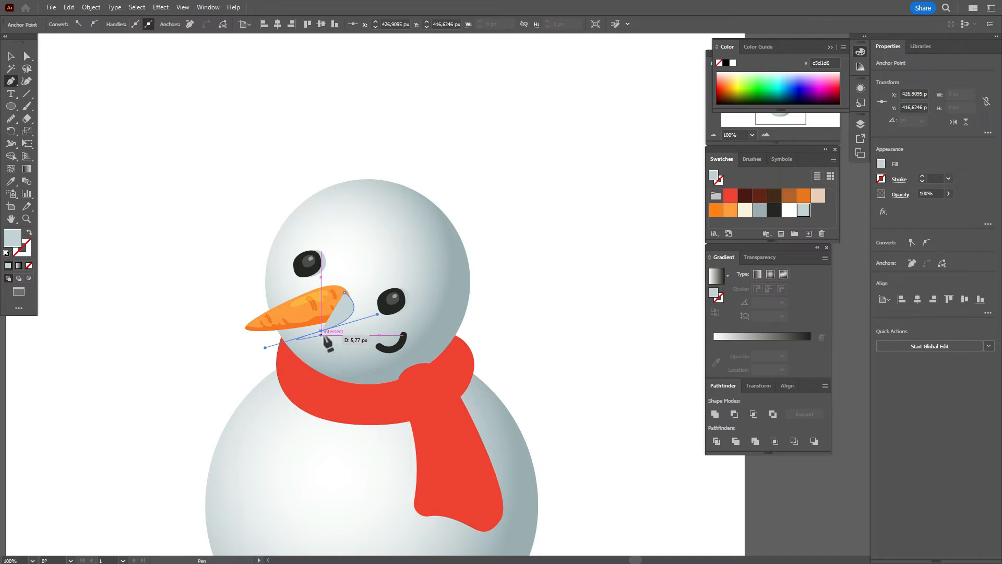
pyautogui.moveTo(291, 315); pyautogui.dragTo(276, 298)
pyautogui.click(290, 316)
pyautogui.click(344, 293)
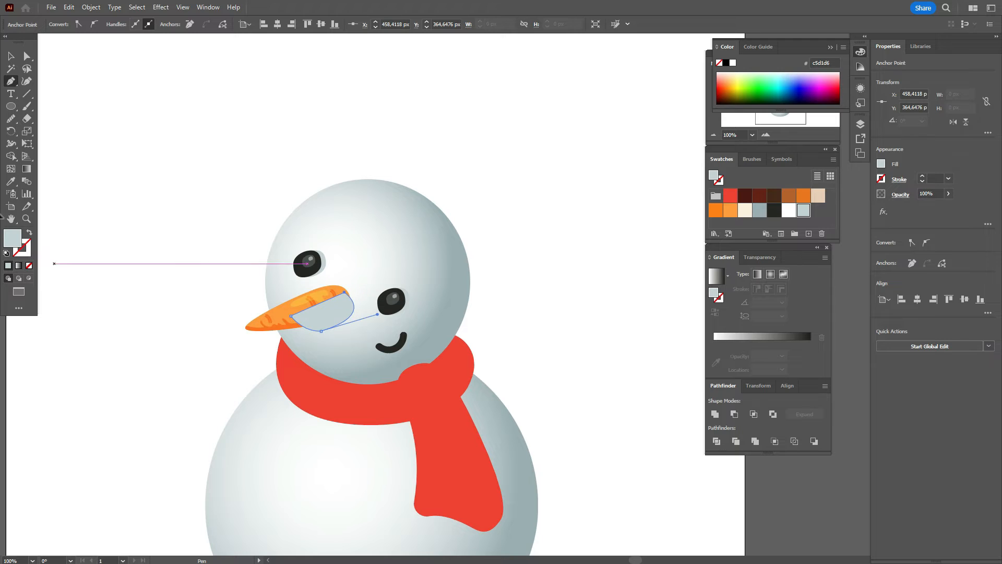
pyautogui.click(12, 57)
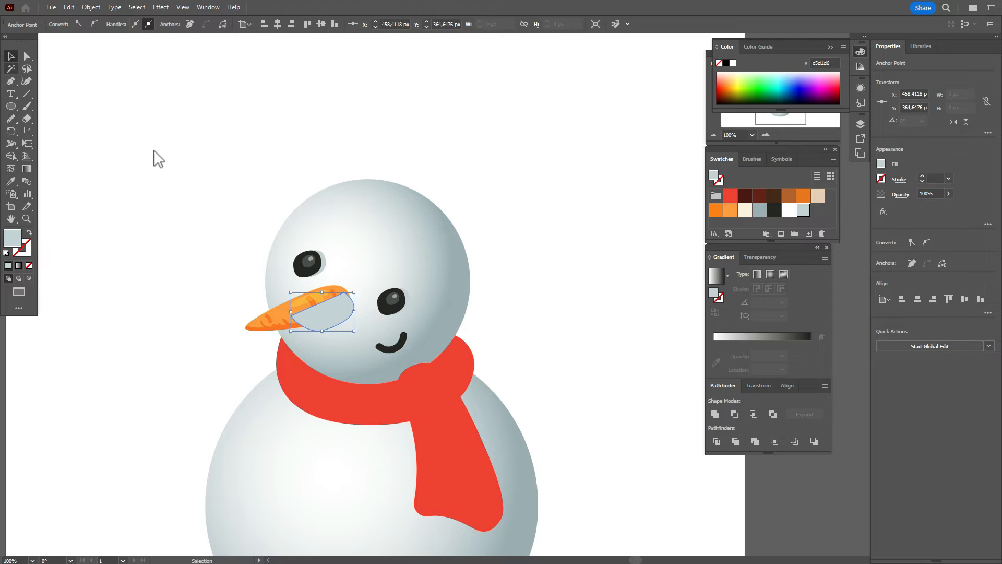
# Step: Bring the carrot group to the front, above its cast shadow
pyautogui.click(273, 326)
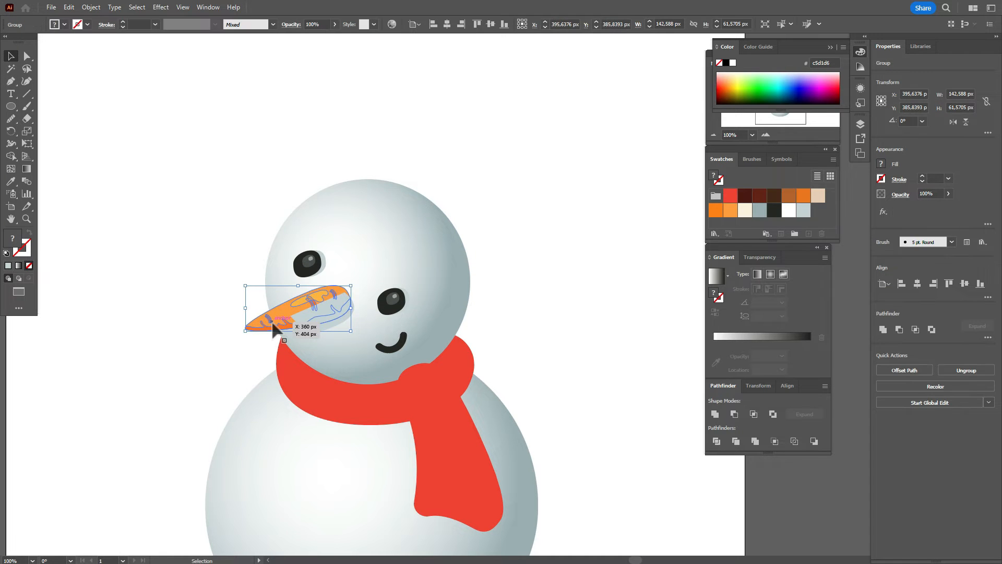
pyautogui.rightClick(368, 309)
pyautogui.moveTo(439, 261)
pyautogui.click(514, 260)
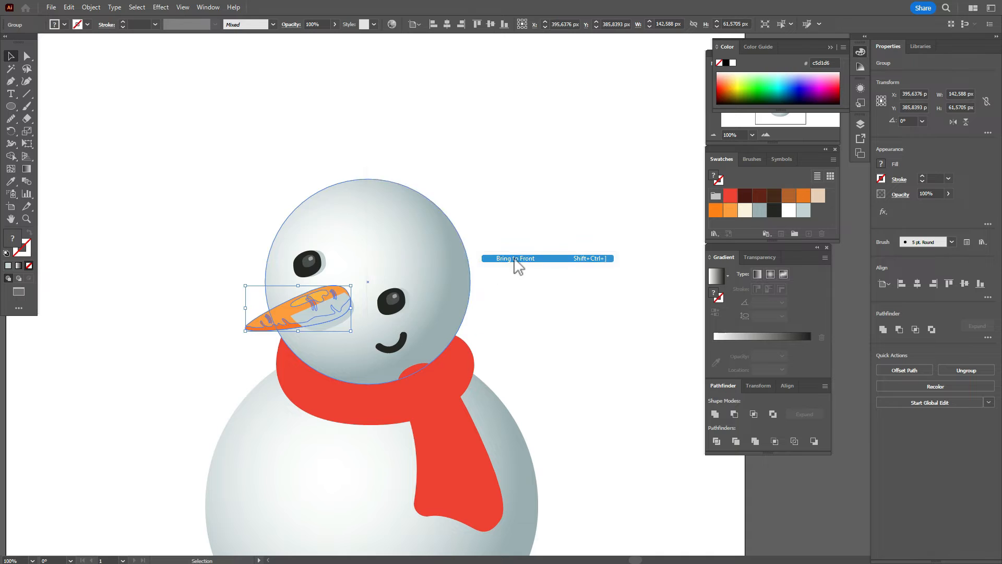
pyautogui.click(480, 295)
# Step: Smooth the curved lower edge of the carrot's cast shadow with the Smooth tool
pyautogui.click(341, 322)
pyautogui.click(11, 119)
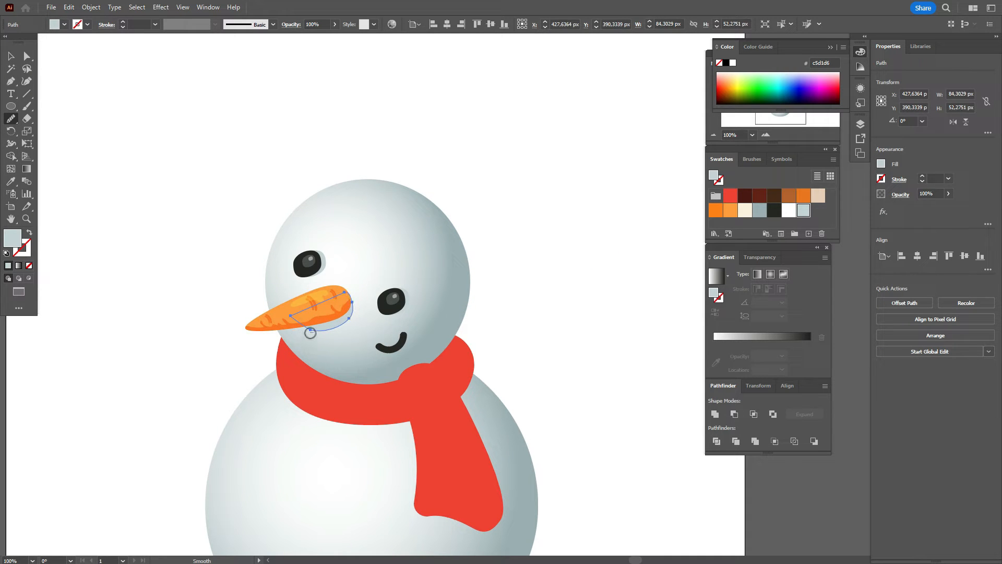
pyautogui.click(11, 56)
pyautogui.click(178, 189)
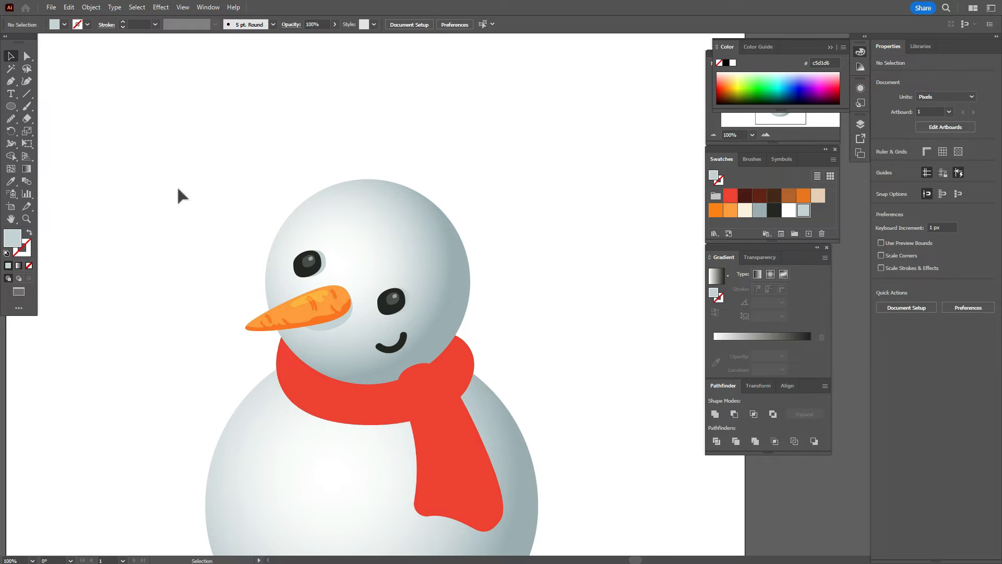
# Step: Reposition the snowman's face: lower the smile, adjust the right eye, move the carrot with its shadow down, and raise the left eye
pyautogui.moveTo(397, 342)
pyautogui.mouseDown()
pyautogui.moveTo(388, 346)
pyautogui.moveTo(395, 350)
pyautogui.mouseUp()
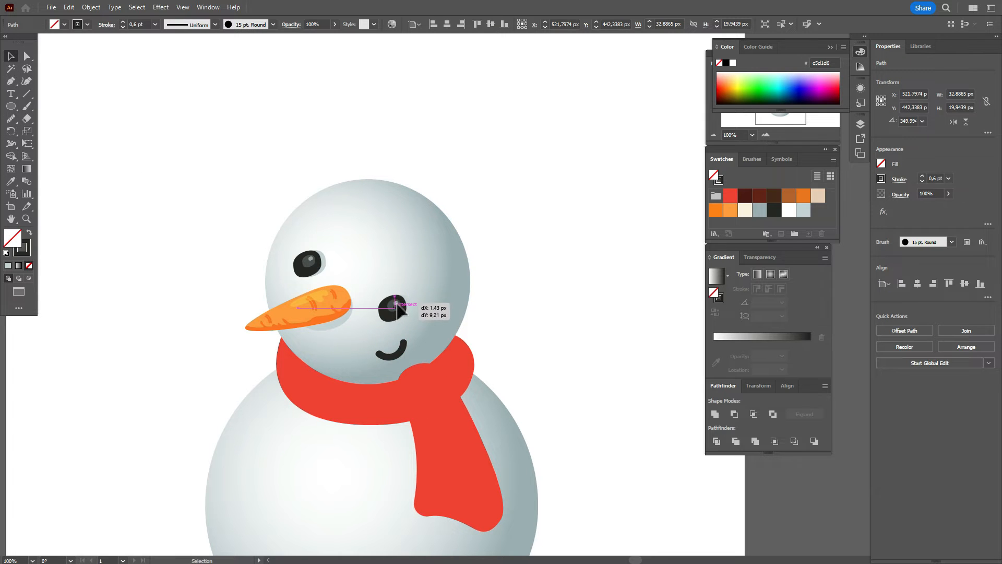
pyautogui.click(397, 298)
pyautogui.click(318, 317)
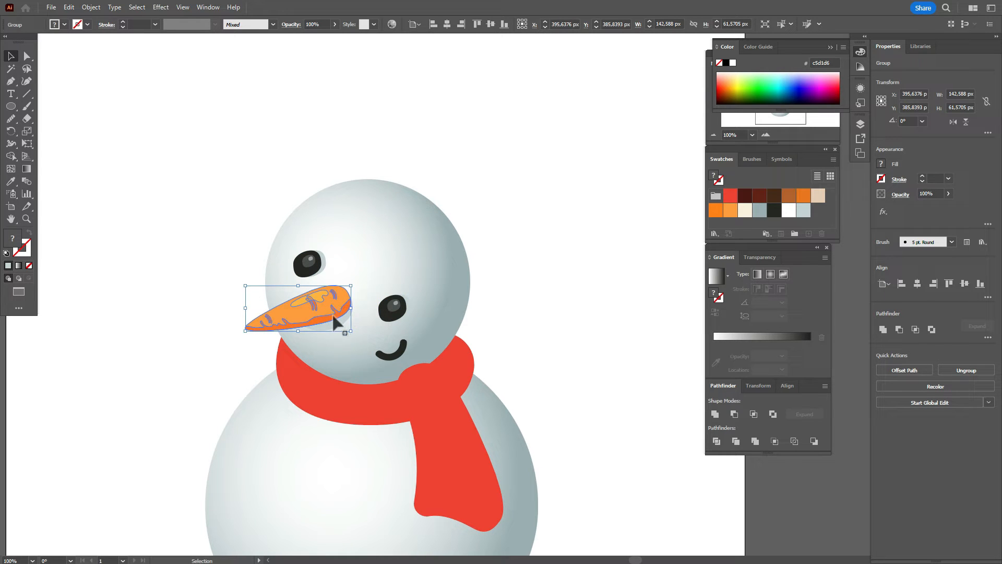
pyautogui.keyDown('shift'); pyautogui.click(333, 318); pyautogui.keyUp('shift')
pyautogui.moveTo(334, 320); pyautogui.dragTo(335, 330)
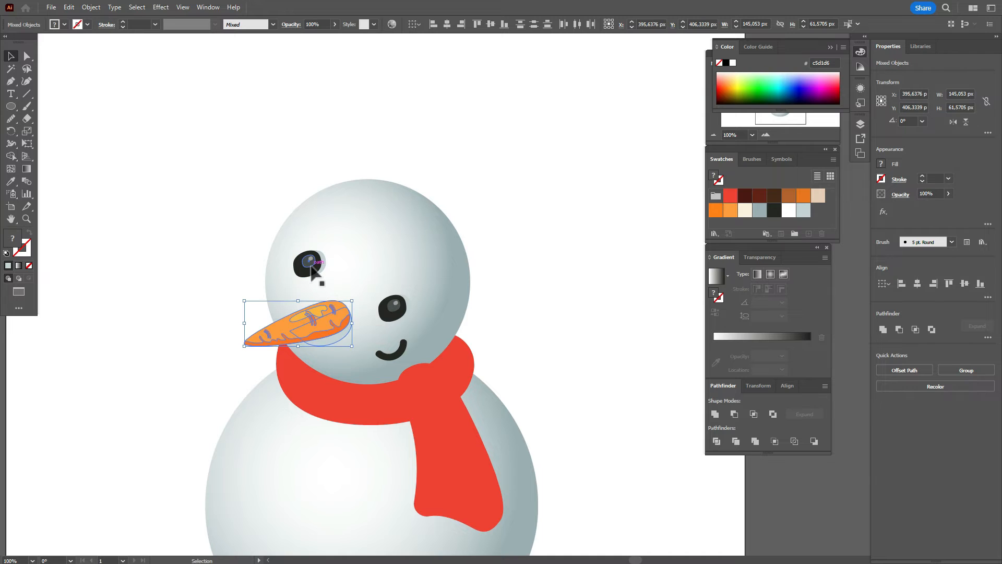
pyautogui.moveTo(312, 269); pyautogui.dragTo(317, 264)
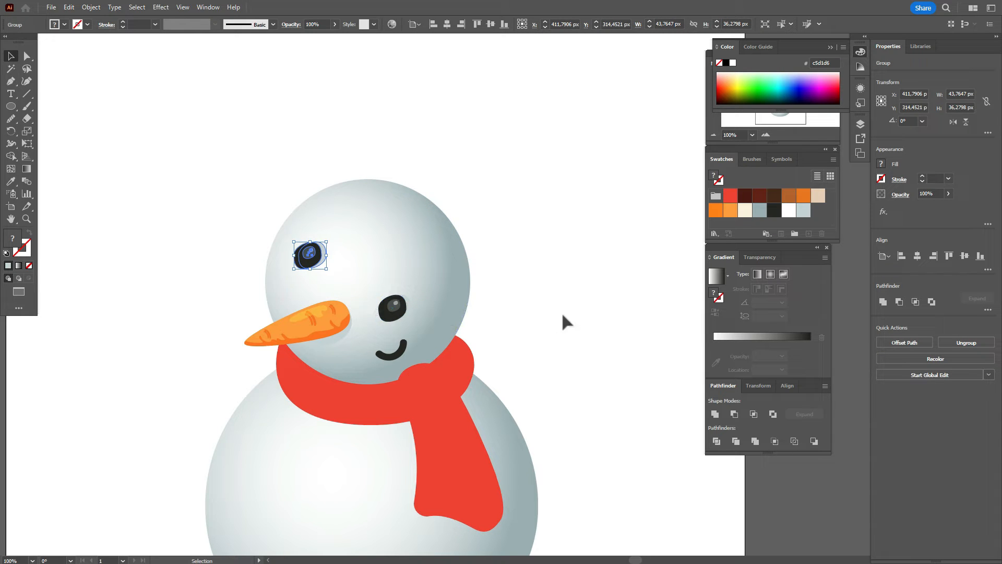
# Step: Rotate the carrot together with its cast shadow so the tip points more steeply down toward the scarf
pyautogui.click(330, 325)
pyautogui.keyDown('shift'); pyautogui.click(338, 343); pyautogui.keyUp('shift')
pyautogui.keyDown('shift'); pyautogui.click(337, 340); pyautogui.keyUp('shift')
pyautogui.keyDown('shift'); pyautogui.click(327, 334); pyautogui.keyUp('shift')
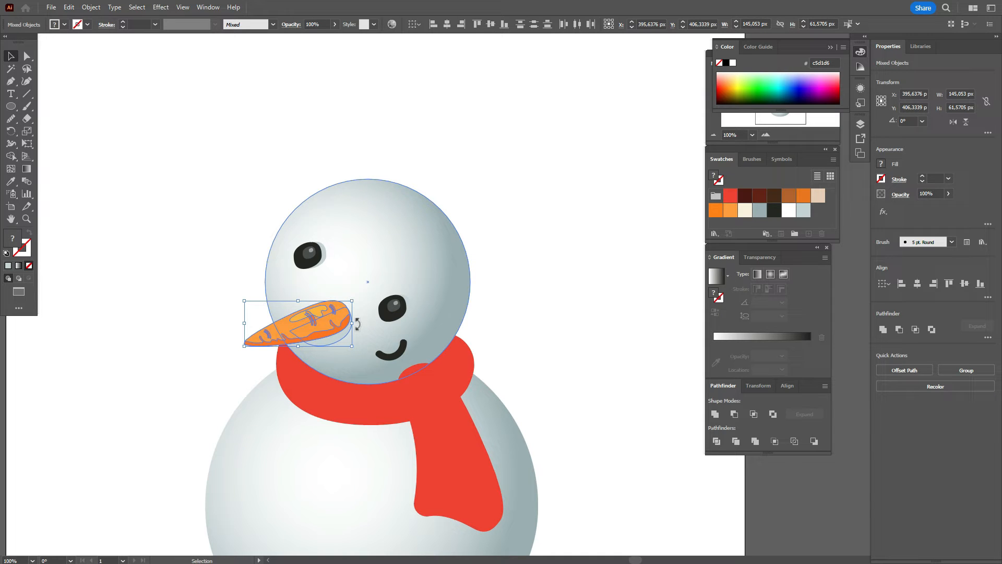
pyautogui.moveTo(357, 325); pyautogui.dragTo(337, 312)
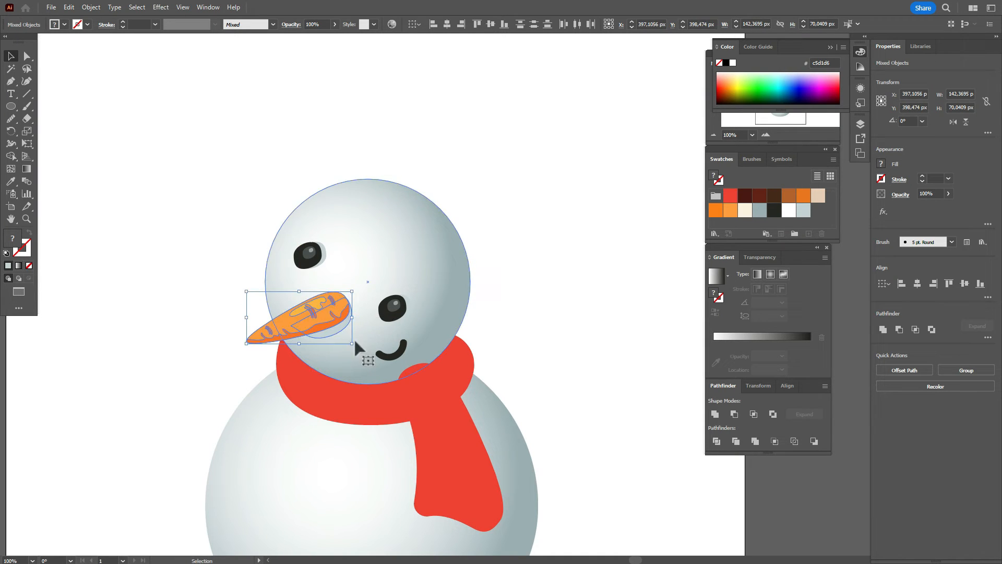
pyautogui.moveTo(355, 350); pyautogui.dragTo(357, 341)
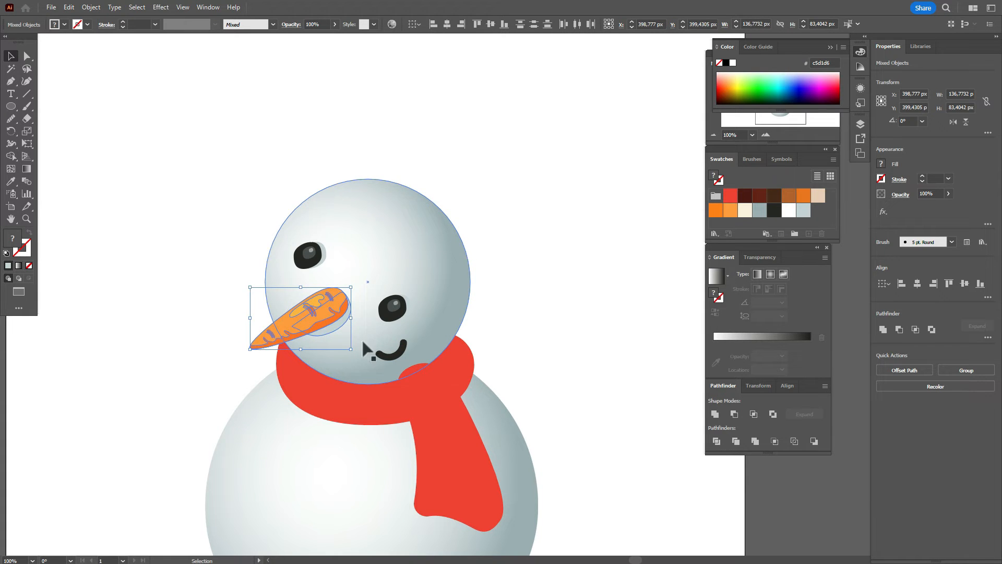
pyautogui.click(509, 291)
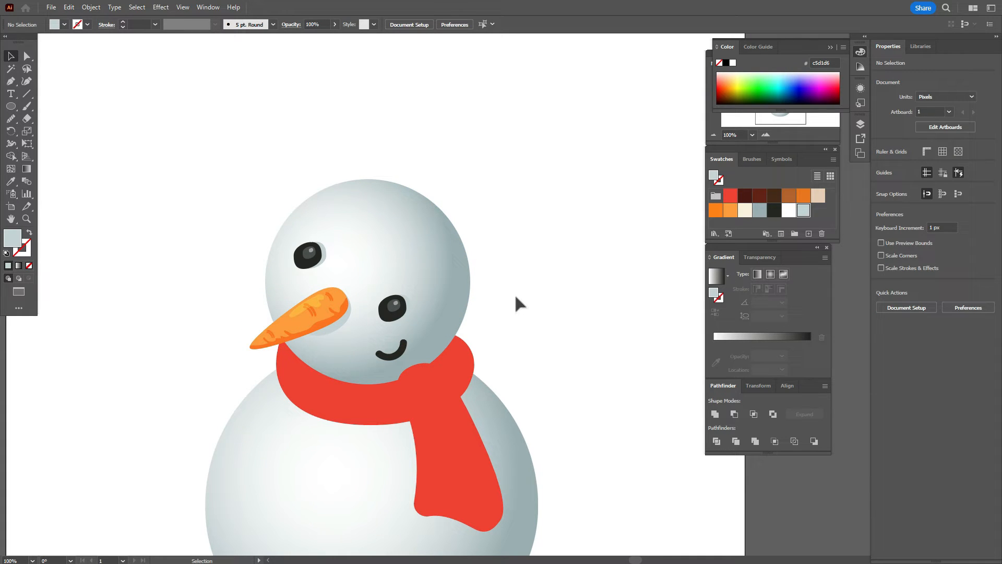
# Step: Draw the curved inner edge of a #c5d1d6 head shadow with the Pen tool, sweeping between the eyes, around the smile and along the chin
pyautogui.click(11, 219)
pyautogui.moveTo(552, 378); pyautogui.dragTo(469, 317)
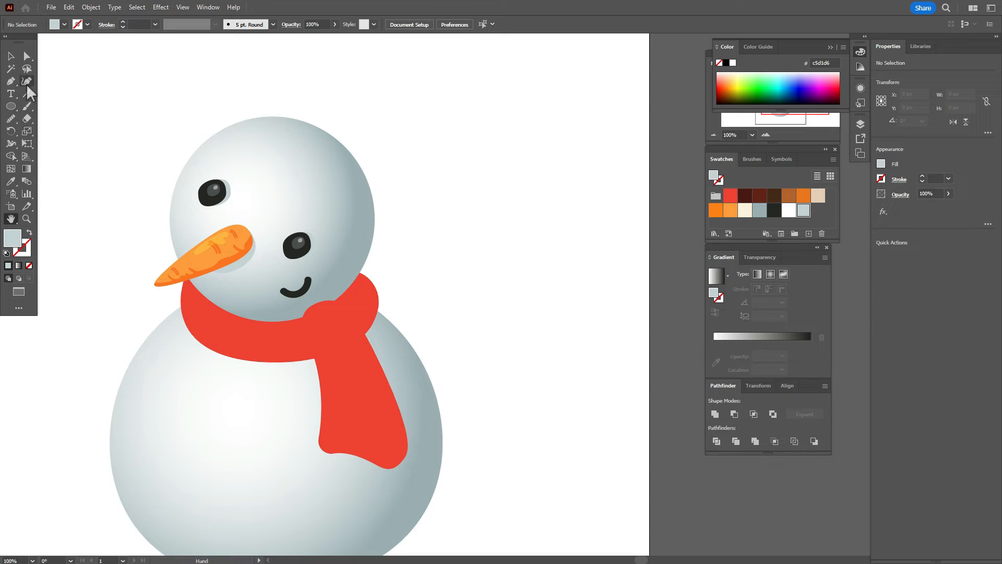
pyautogui.click(10, 81)
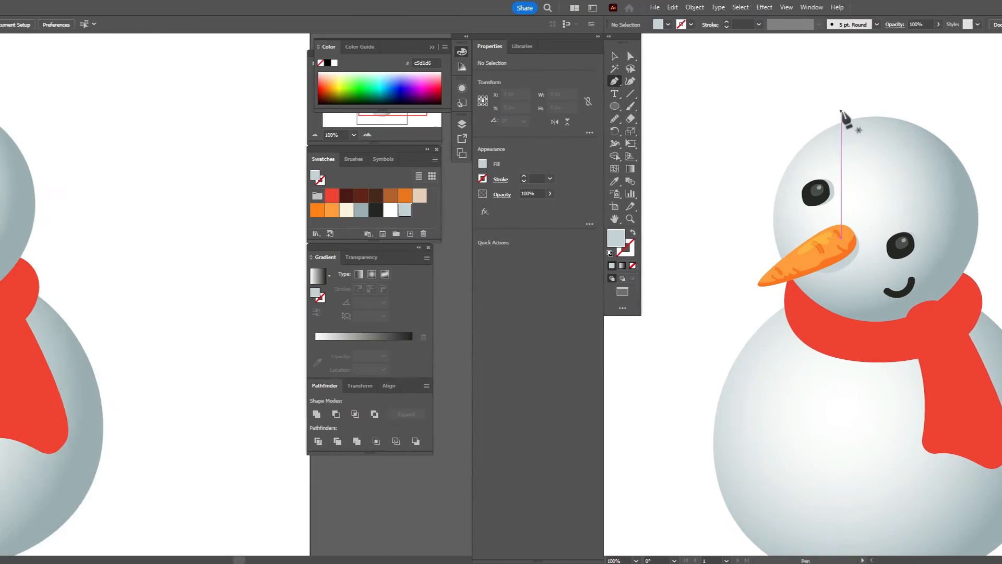
pyautogui.click(792, 139)
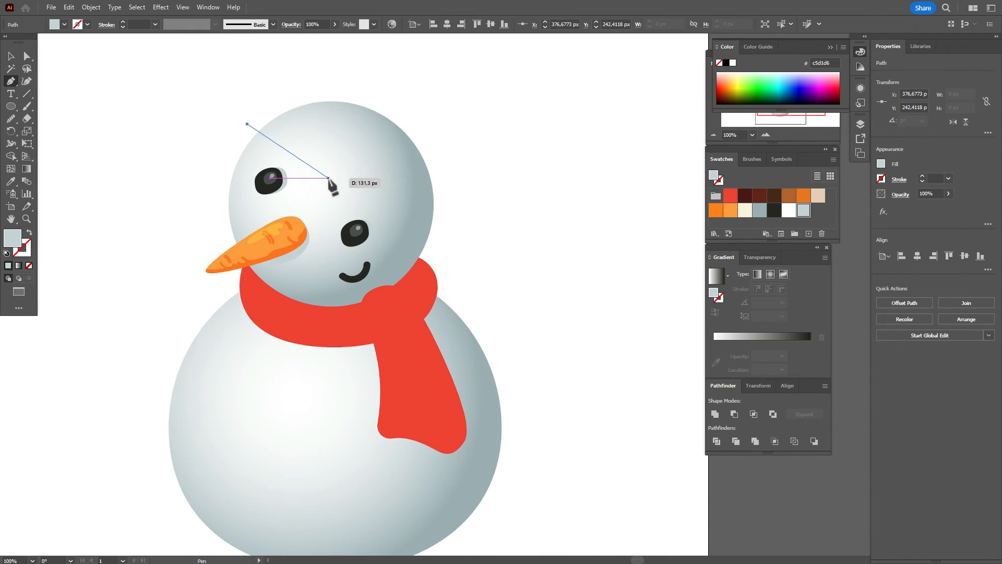
pyautogui.moveTo(339, 196); pyautogui.dragTo(413, 215)
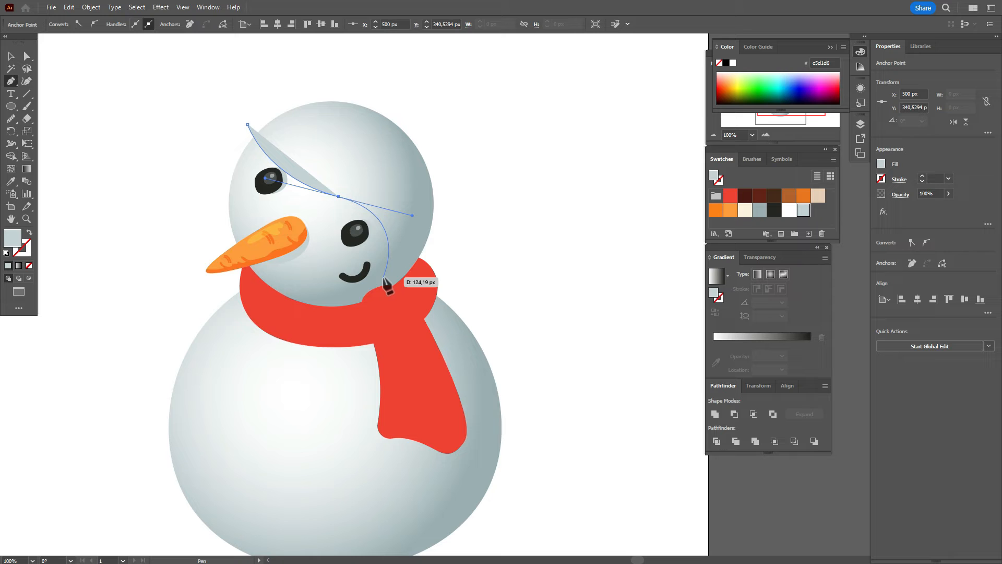
pyautogui.click(382, 277)
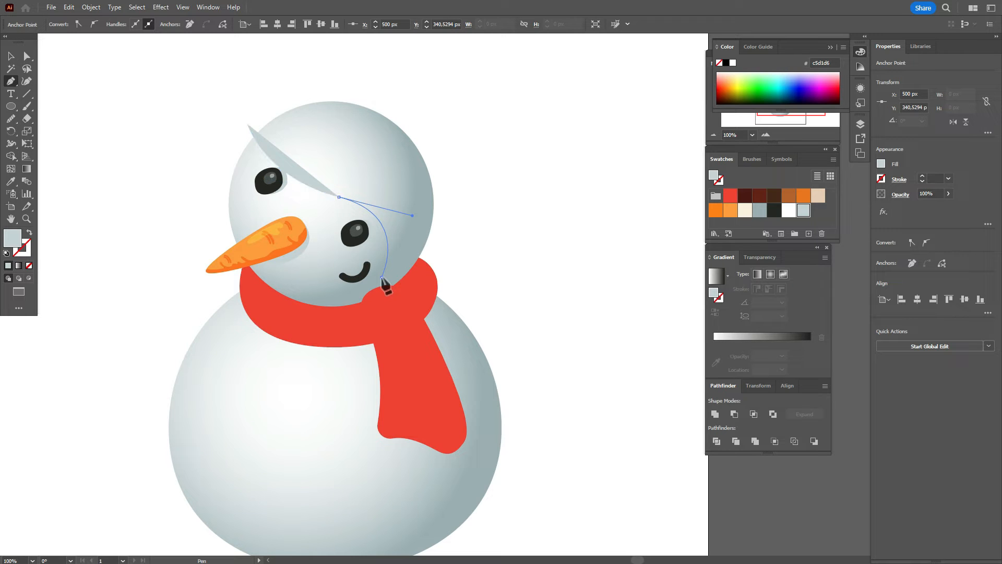
pyautogui.moveTo(219, 288); pyautogui.dragTo(110, 257)
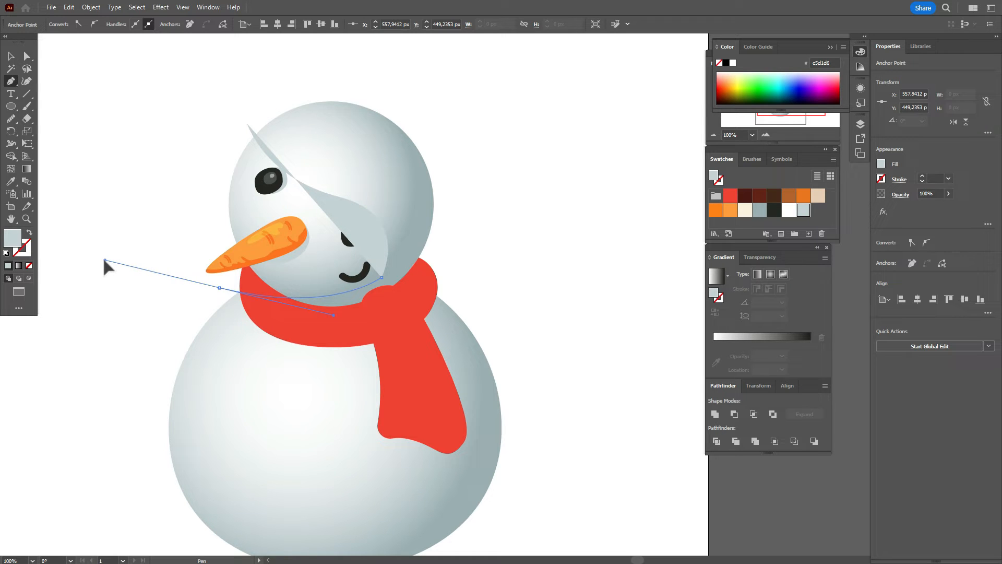
pyautogui.moveTo(104, 260); pyautogui.dragTo(105, 259)
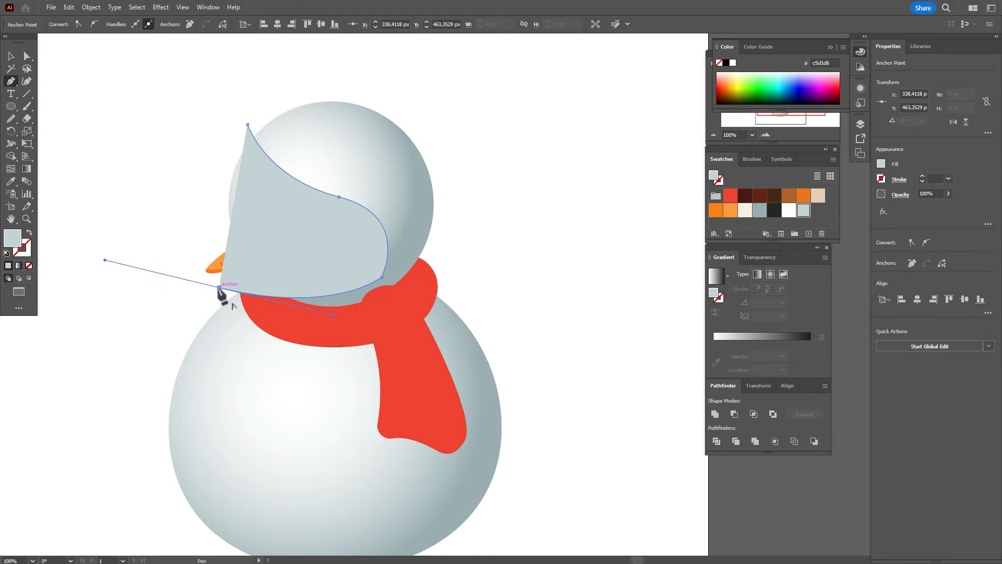
# Step: Close the shadow shape with straight segments running well outside the right side and top of the head
pyautogui.click(219, 287)
pyautogui.click(238, 351)
pyautogui.click(527, 430)
pyautogui.click(543, 256)
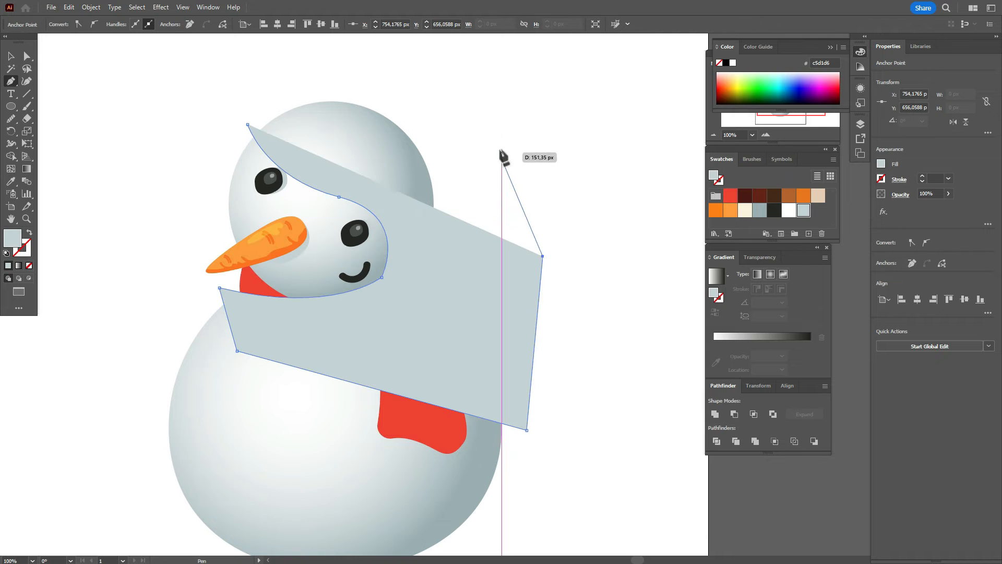
pyautogui.click(489, 120)
pyautogui.click(343, 75)
pyautogui.click(256, 91)
pyautogui.click(248, 125)
# Step: Trim away the part of the shadow shape that extends beyond the head circle with the Shape Builder tool
pyautogui.click(10, 57)
pyautogui.click(278, 210)
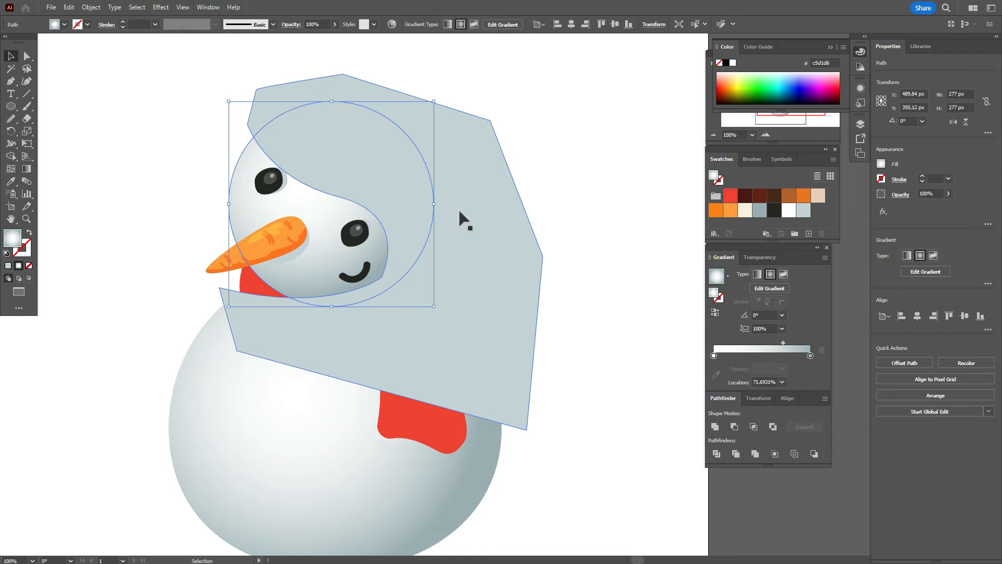
pyautogui.keyDown('shift'); pyautogui.click(488, 212); pyautogui.keyUp('shift')
pyautogui.click(11, 156)
pyautogui.keyDown('alt'); pyautogui.click(461, 167); pyautogui.keyUp('alt')
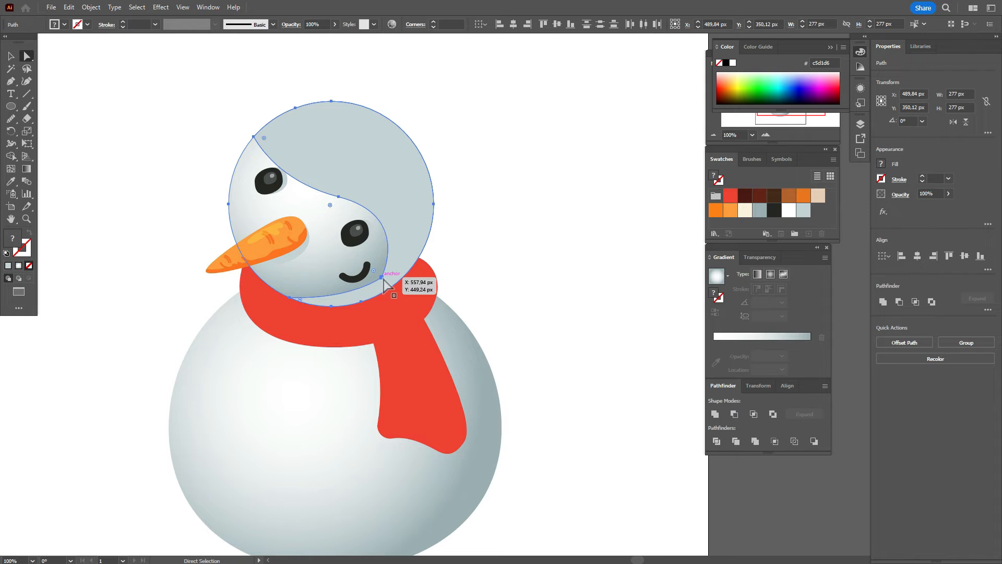
# Step: Round the corner in the head shadow's inner edge beside the smile
pyautogui.click(382, 276)
pyautogui.moveTo(373, 270); pyautogui.dragTo(344, 250)
pyautogui.click(11, 56)
pyautogui.click(62, 83)
# Step: Change the head shadow's blend mode so it darkens the head's gradient beneath it
pyautogui.click(386, 157)
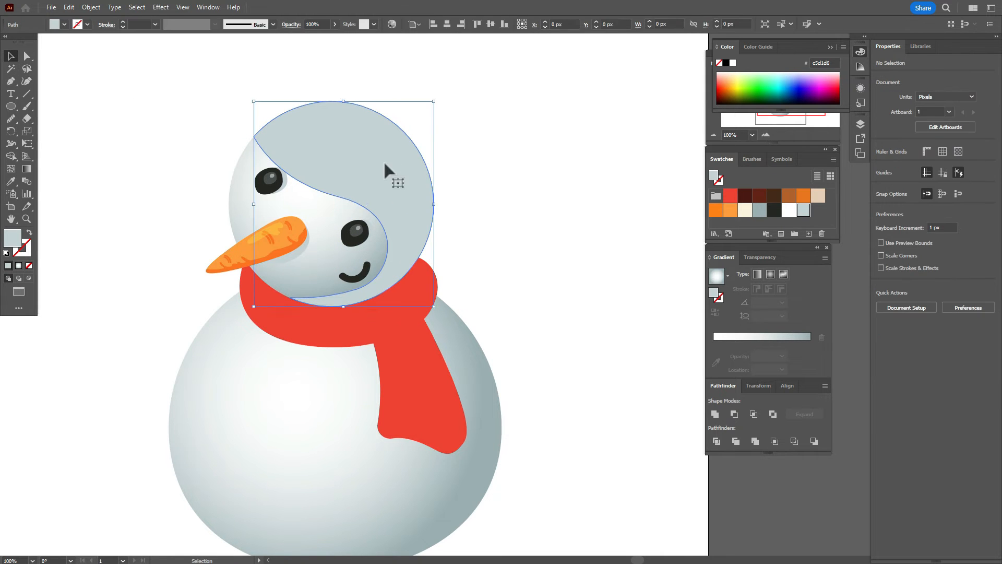
pyautogui.click(898, 195)
pyautogui.click(835, 214)
pyautogui.click(825, 249)
pyautogui.click(498, 278)
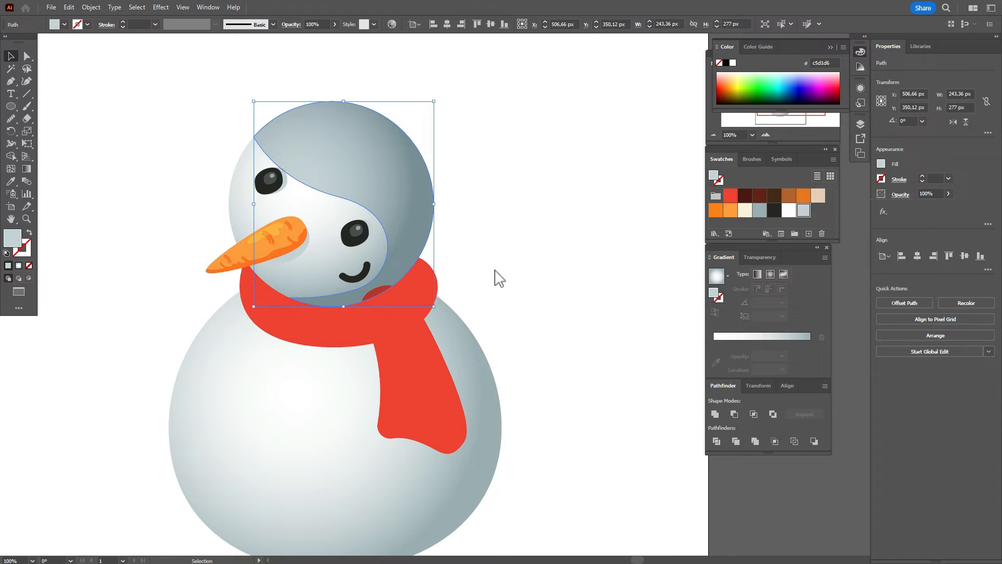
# Step: Bring the red scarf to the front, above the head's shadow
pyautogui.rightClick(423, 359)
pyautogui.moveTo(477, 305)
pyautogui.click(565, 307)
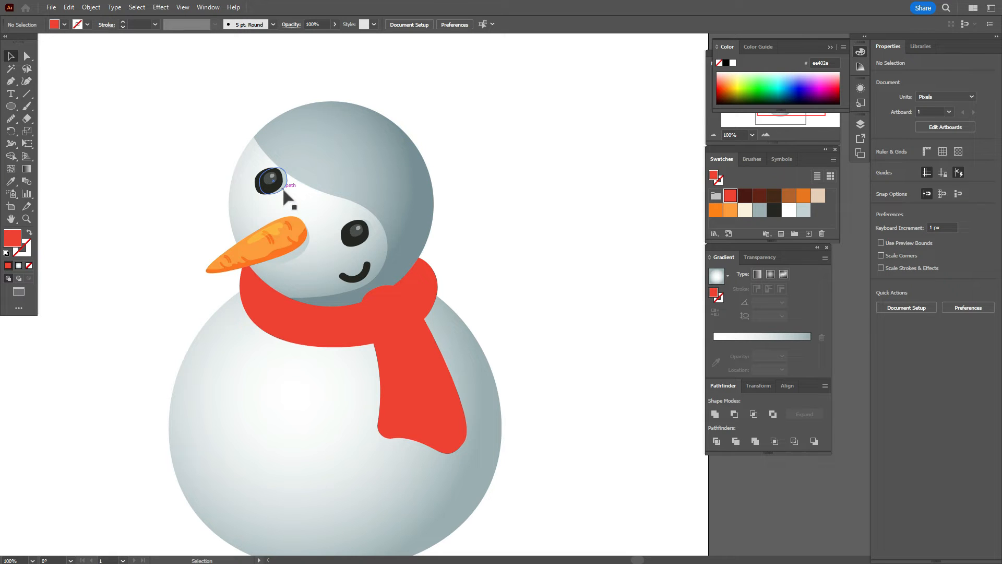
# Step: Set the head shadow's opacity to 61%
pyautogui.click(285, 190)
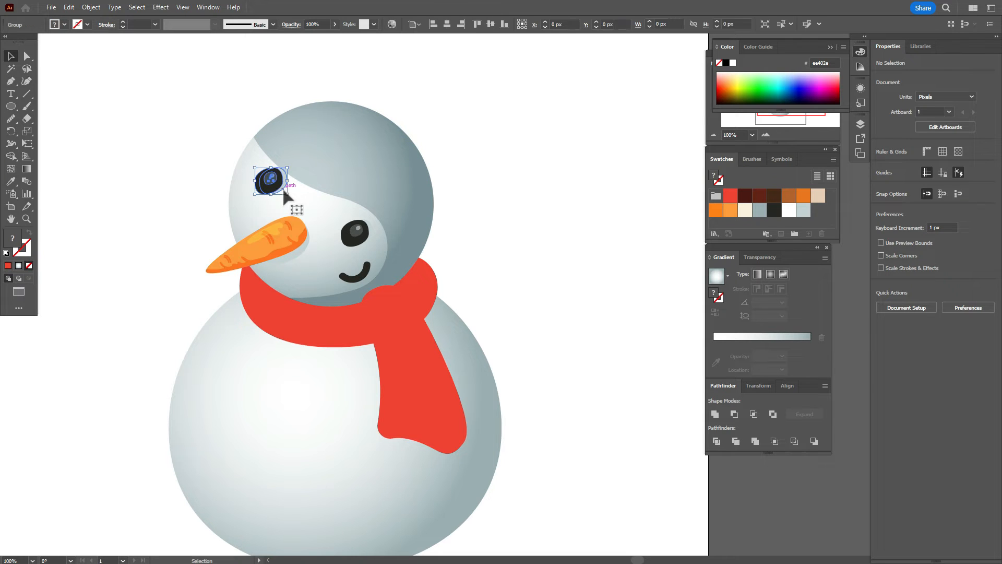
pyautogui.click(383, 188)
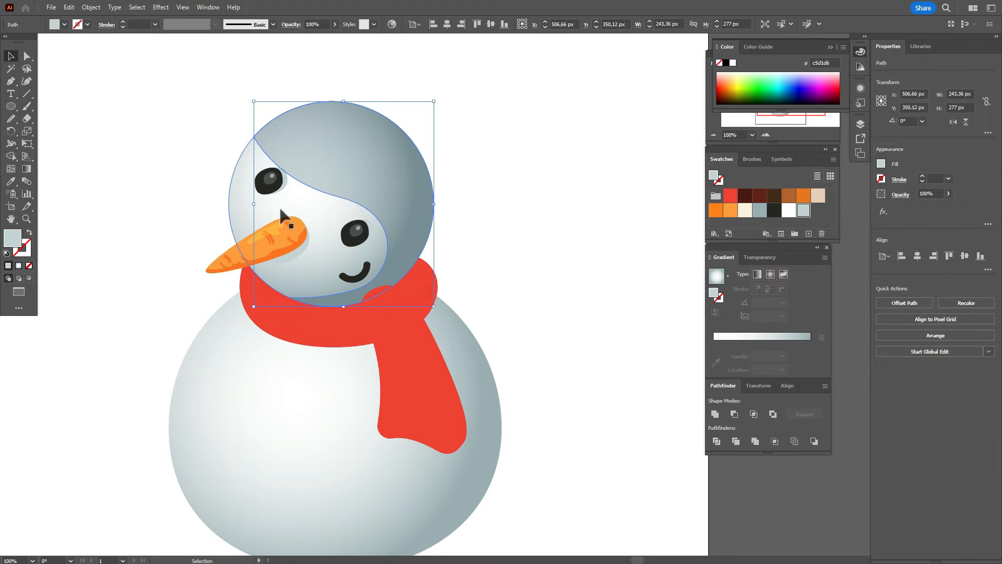
pyautogui.write('61')
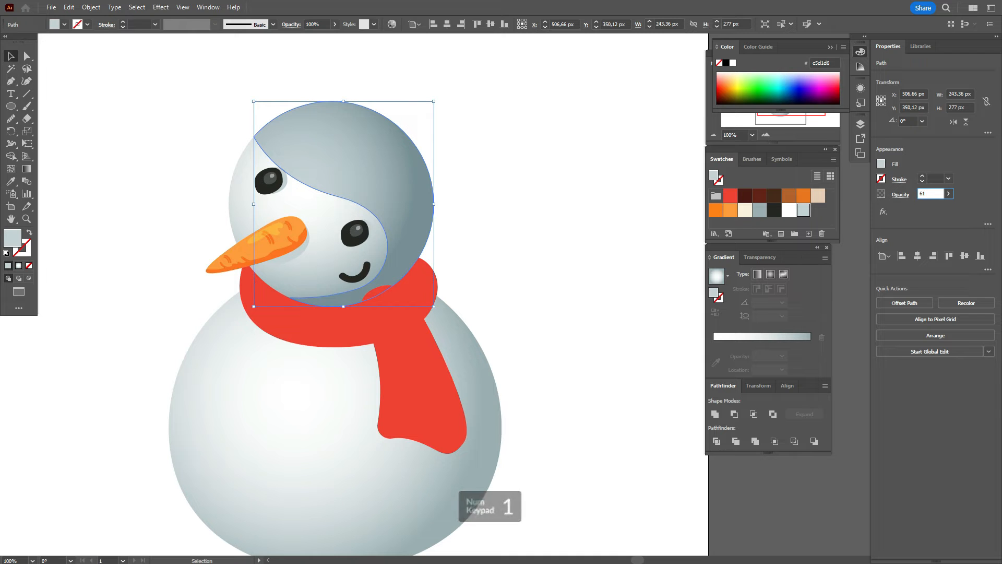
pyautogui.press('Return')
pyautogui.click(679, 183)
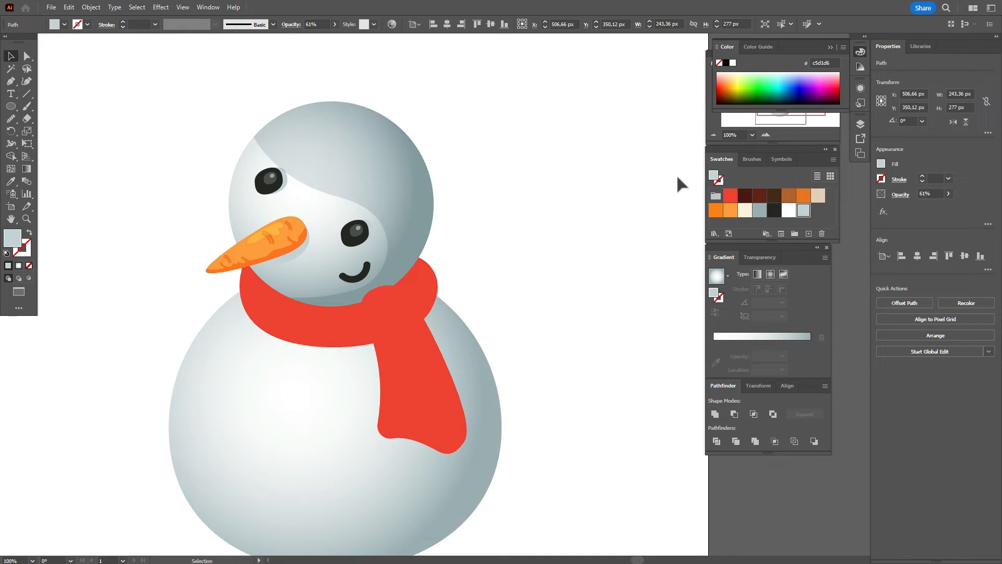
# Step: Move the head shadow's upper-left corner point slightly up and right along the head's outline
pyautogui.click(11, 220)
pyautogui.moveTo(584, 273); pyautogui.dragTo(548, 265)
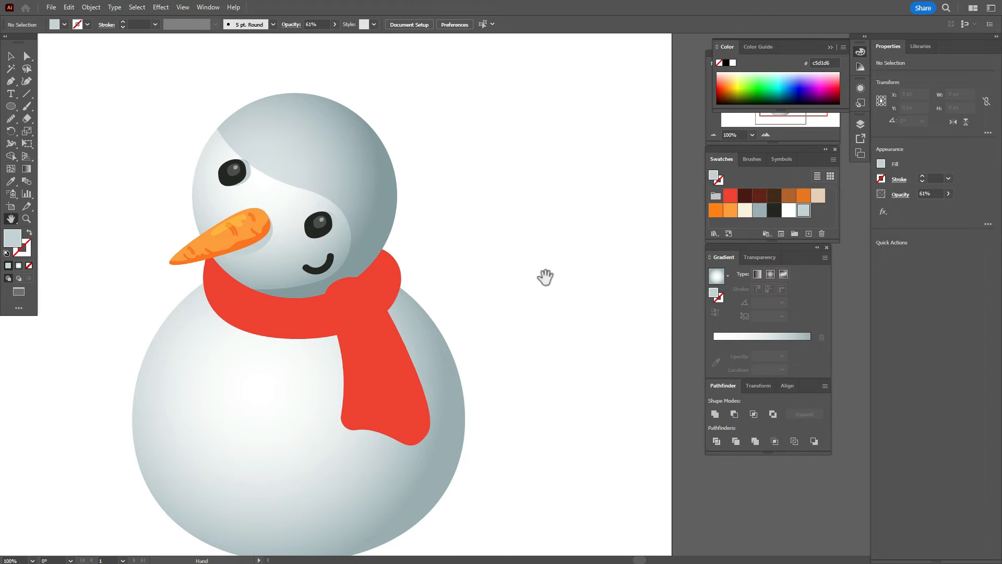
pyautogui.click(27, 56)
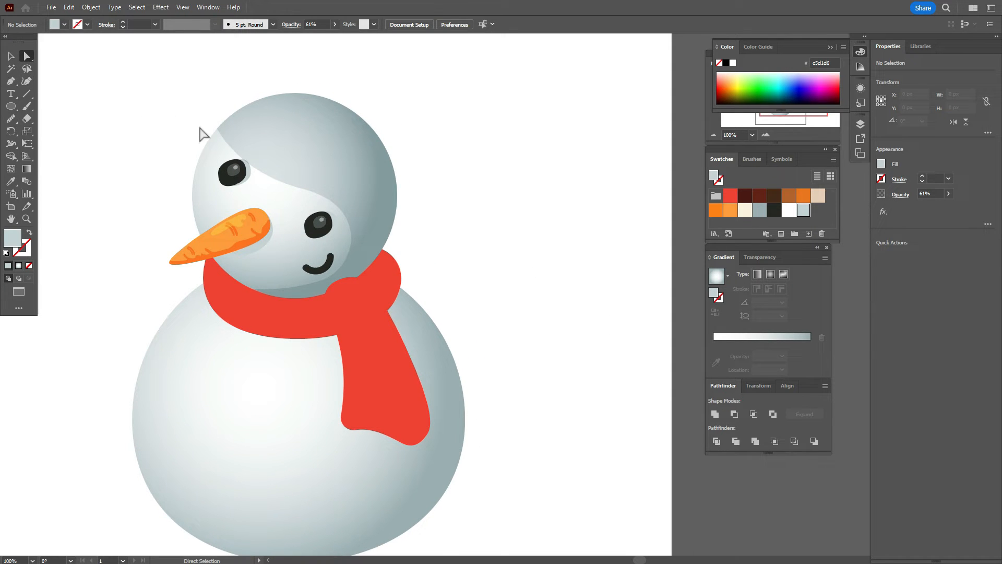
pyautogui.click(218, 128)
pyautogui.moveTo(219, 131); pyautogui.dragTo(223, 124)
pyautogui.click(538, 136)
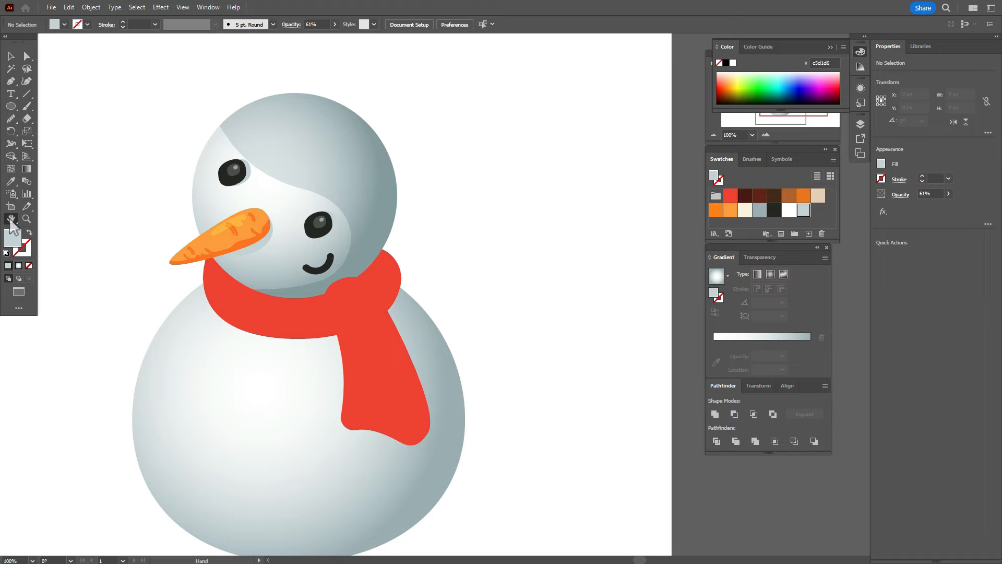
# Step: Draw three circles about 10, 5 and 3 px wide above the left eye and reshape the largest into an irregular speck
pyautogui.click(10, 106)
pyautogui.press('shift')
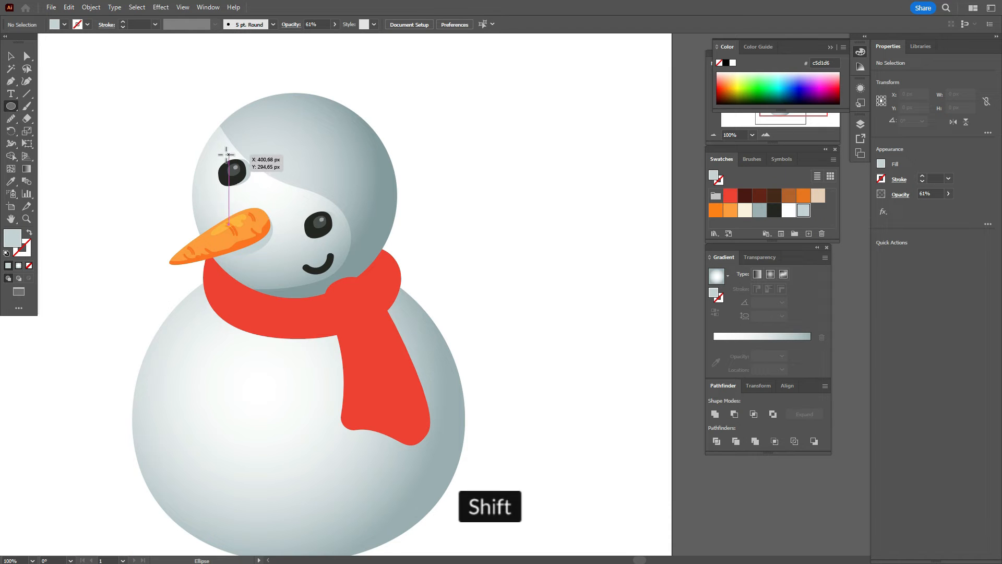
pyautogui.moveTo(214, 144); pyautogui.dragTo(219, 149)
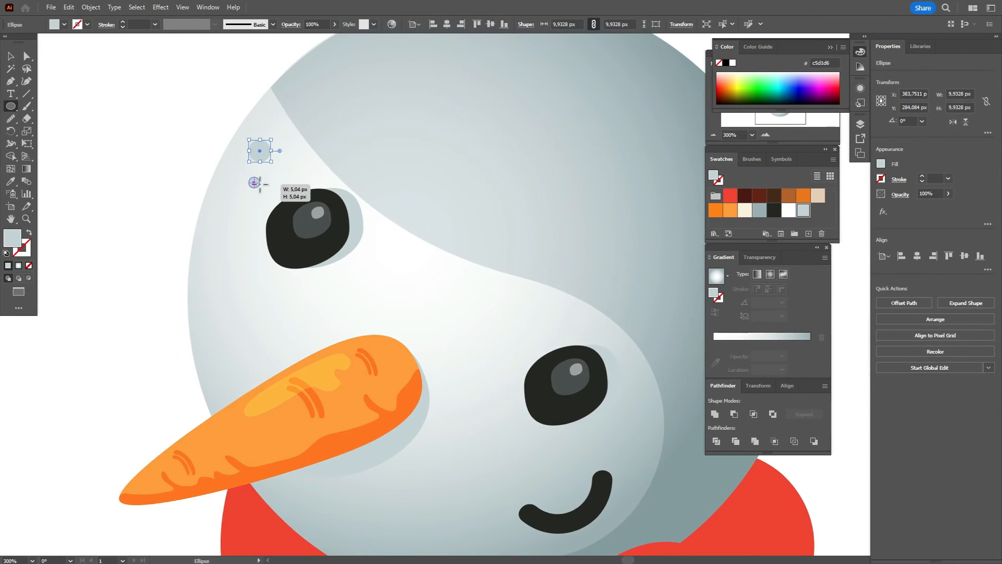
pyautogui.moveTo(250, 178)
pyautogui.mouseDown()
pyautogui.moveTo(259, 186)
pyautogui.moveTo(285, 168)
pyautogui.mouseUp()
pyautogui.press('a')
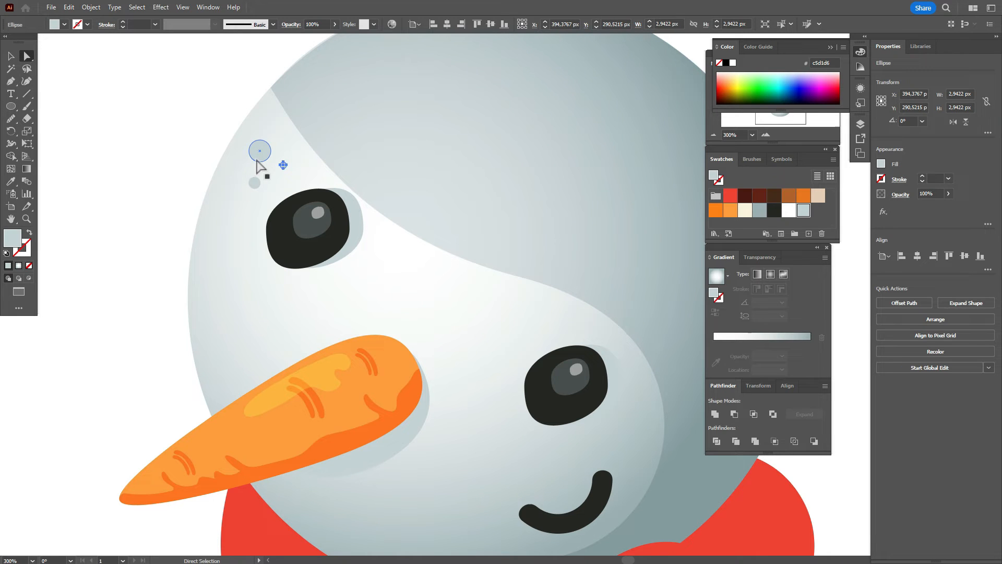
pyautogui.moveTo(260, 162); pyautogui.dragTo(264, 143)
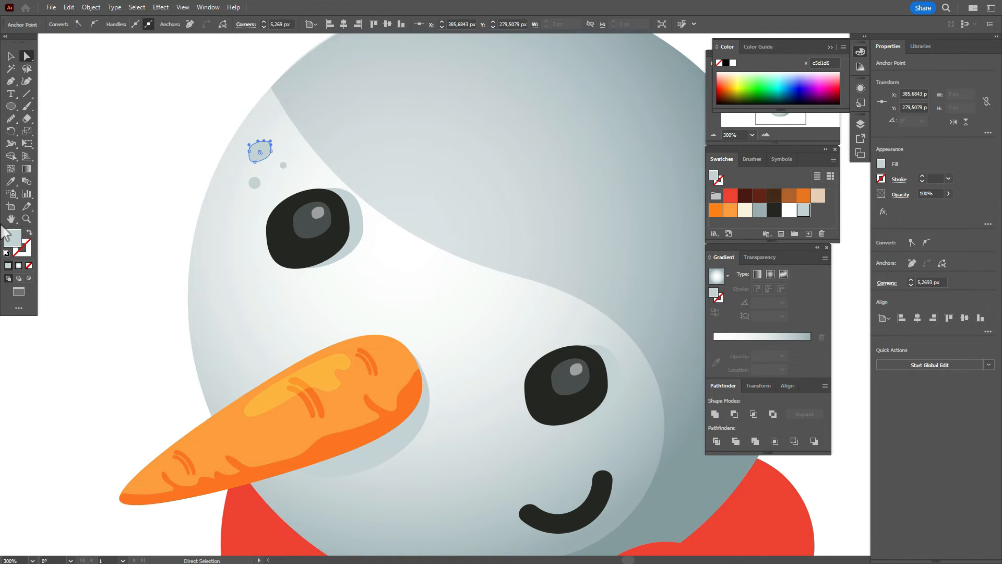
# Step: Draw three small #c5d1d6 circles on the chin just left of the smile and reshape them into irregular specks
pyautogui.press('h')
pyautogui.moveTo(445, 323); pyautogui.dragTo(353, 253)
pyautogui.click(9, 109)
pyautogui.moveTo(383, 465)
pyautogui.mouseDown()
pyautogui.moveTo(397, 479)
pyautogui.moveTo(373, 456)
pyautogui.moveTo(400, 447)
pyautogui.moveTo(383, 480)
pyautogui.mouseUp()
pyautogui.click(25, 54)
pyautogui.click(392, 478)
pyautogui.click(398, 445)
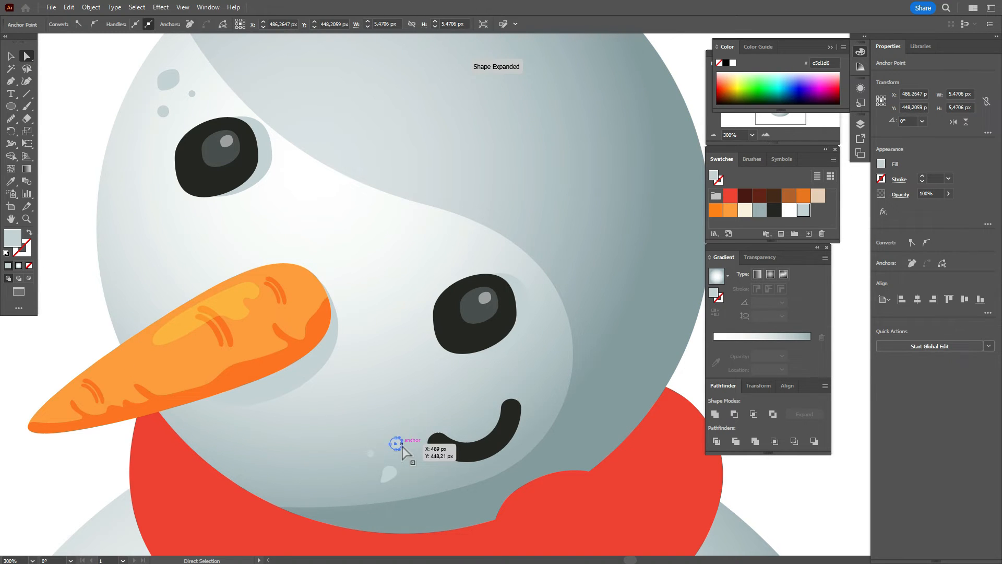
pyautogui.click(371, 453)
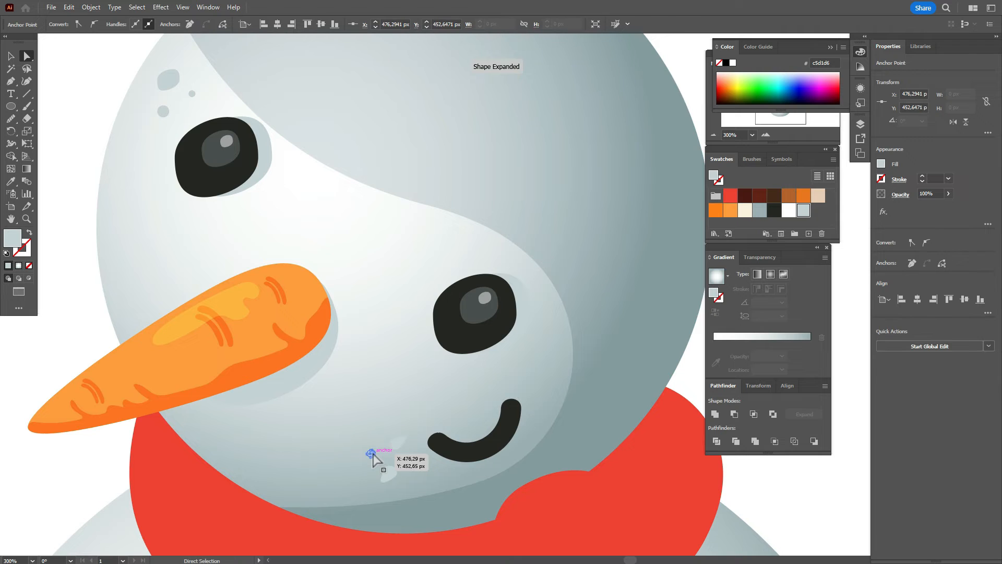
pyautogui.moveTo(371, 452); pyautogui.dragTo(369, 453)
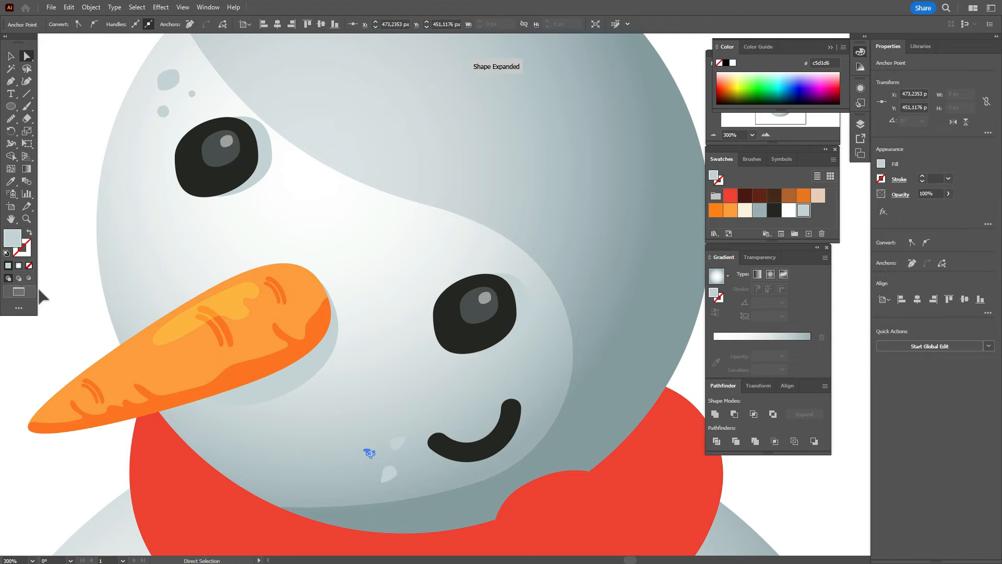
# Step: Set the three specks on the chin to the Multiply blend mode with 60% opacity
pyautogui.click(91, 290)
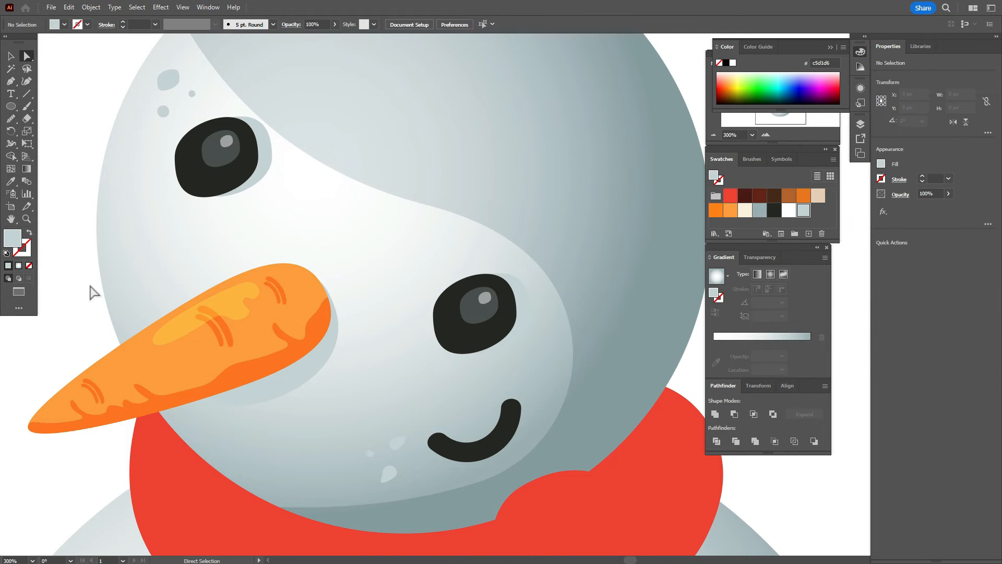
pyautogui.click(14, 58)
pyautogui.click(397, 442)
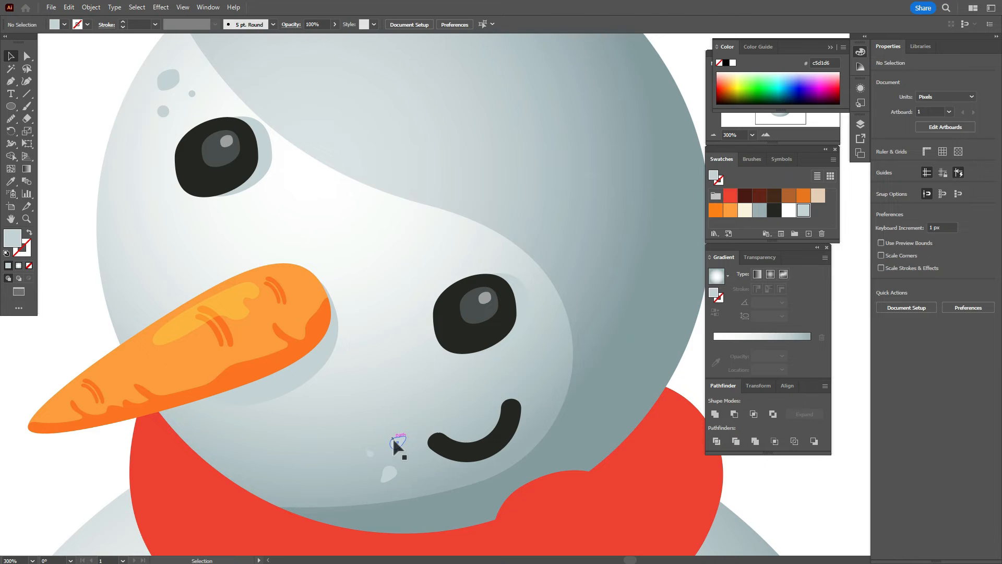
pyautogui.keyDown('shift'); pyautogui.click(371, 453); pyautogui.keyUp('shift')
pyautogui.keyDown('shift'); pyautogui.click(388, 473); pyautogui.keyUp('shift')
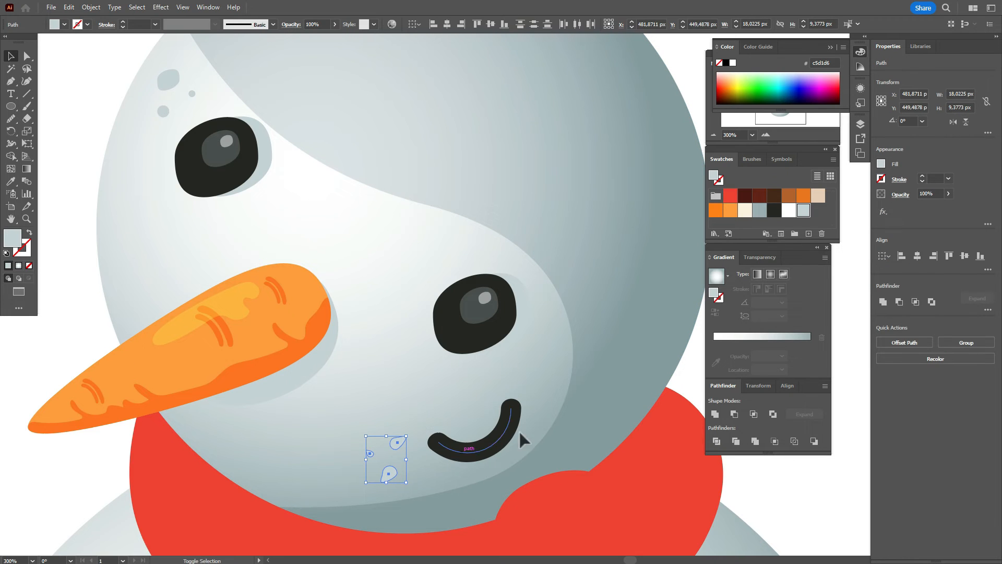
pyautogui.click(900, 195)
pyautogui.click(818, 213)
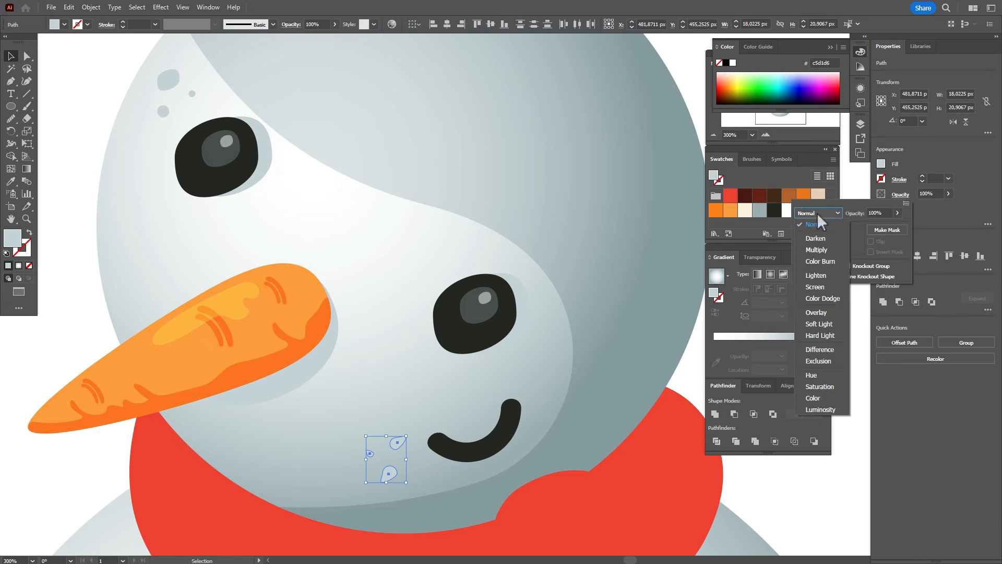
pyautogui.click(815, 249)
pyautogui.click(925, 193)
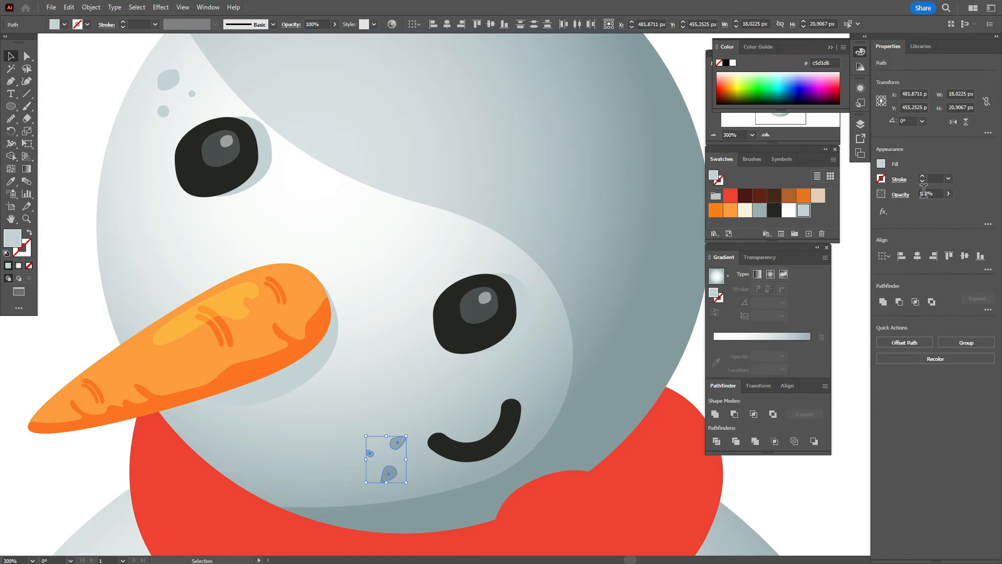
pyautogui.write('60')
pyautogui.press('Return')
pyautogui.click(88, 156)
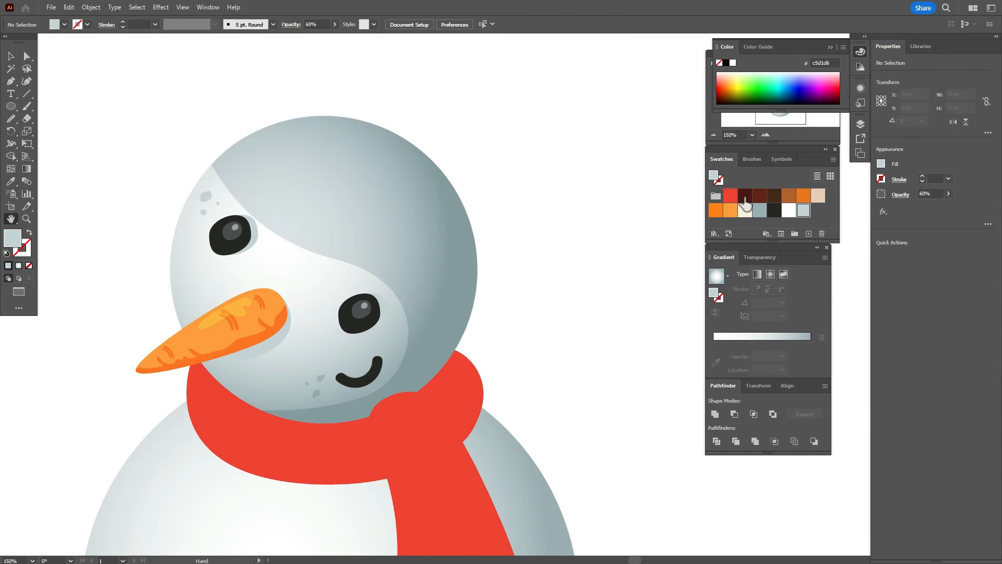
# Step: Draw a #4b1910 ellipse about 335 by 137 px as a hat brim on the empty canvas beside the snowman's head
pyautogui.click(745, 198)
pyautogui.click(11, 106)
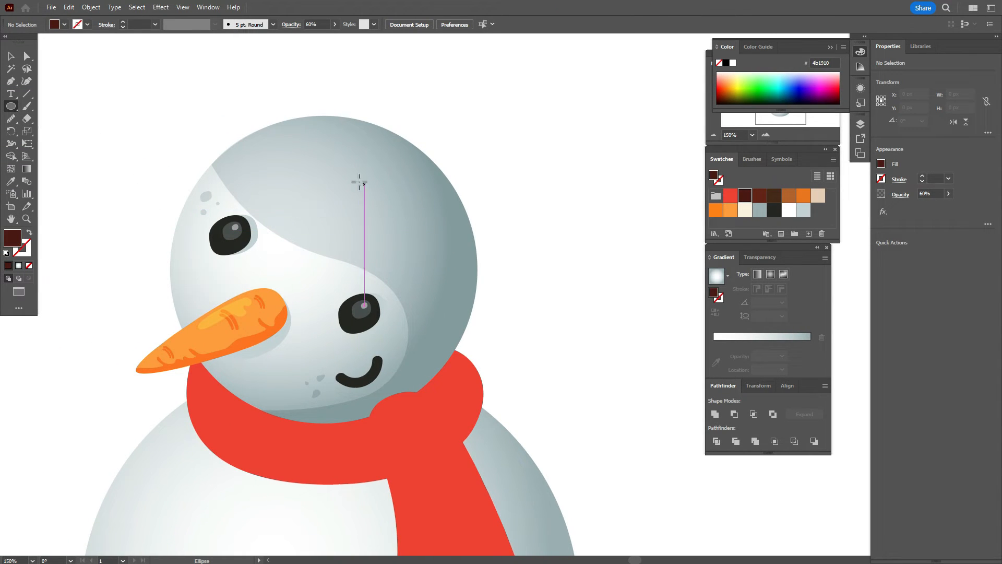
pyautogui.moveTo(190, 95); pyautogui.dragTo(561, 247)
pyautogui.press('v')
pyautogui.moveTo(415, 180); pyautogui.dragTo(523, 218)
pyautogui.press('h')
pyautogui.moveTo(454, 271); pyautogui.dragTo(179, 331)
pyautogui.click(10, 57)
pyautogui.moveTo(293, 270); pyautogui.dragTo(489, 324)
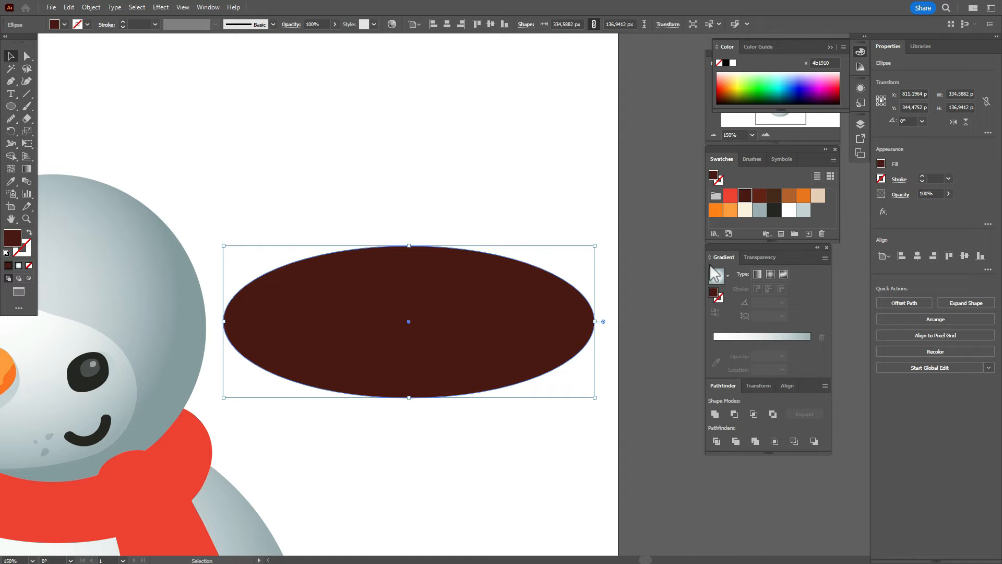
pyautogui.click(647, 262)
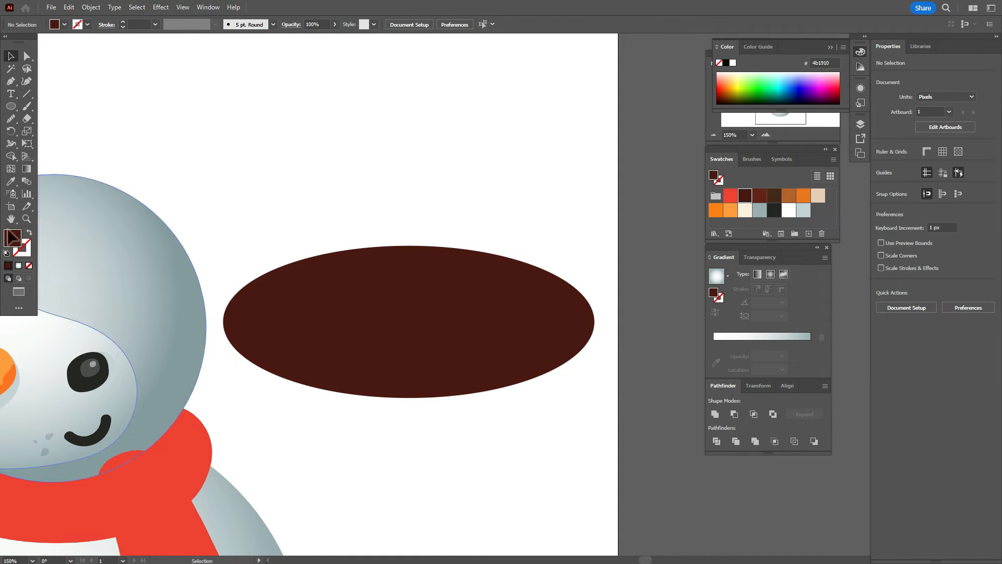
# Step: Draw a rectangle about 211 by 247 px as the hat's crown, centered over the brim, and fill it with #622214
pyautogui.moveTo(10, 106); pyautogui.dragTo(52, 106)
pyautogui.press('space')
pyautogui.moveTo(483, 295); pyautogui.dragTo(443, 391)
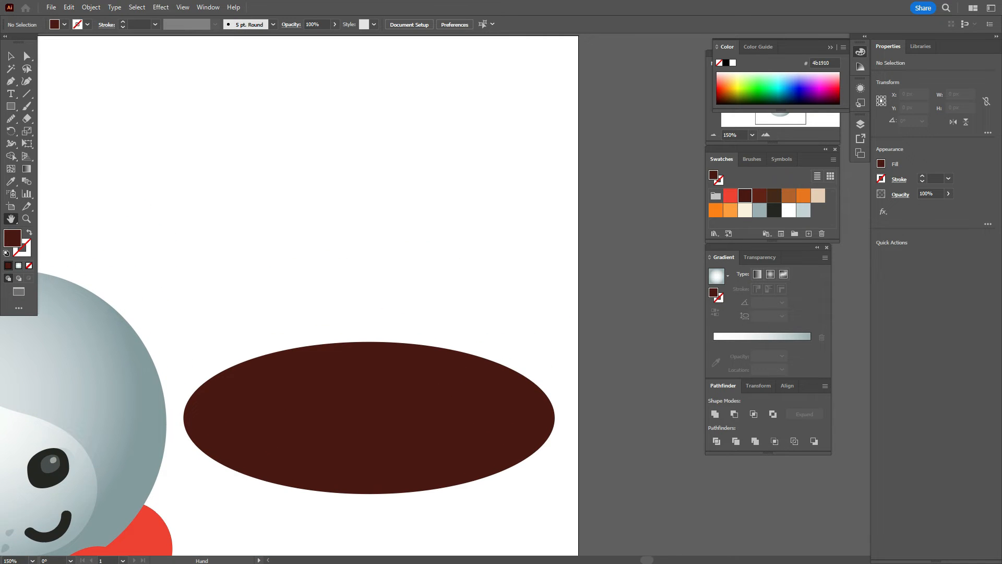
pyautogui.moveTo(280, 129); pyautogui.dragTo(514, 402)
pyautogui.click(13, 53)
pyautogui.moveTo(418, 314); pyautogui.dragTo(396, 324)
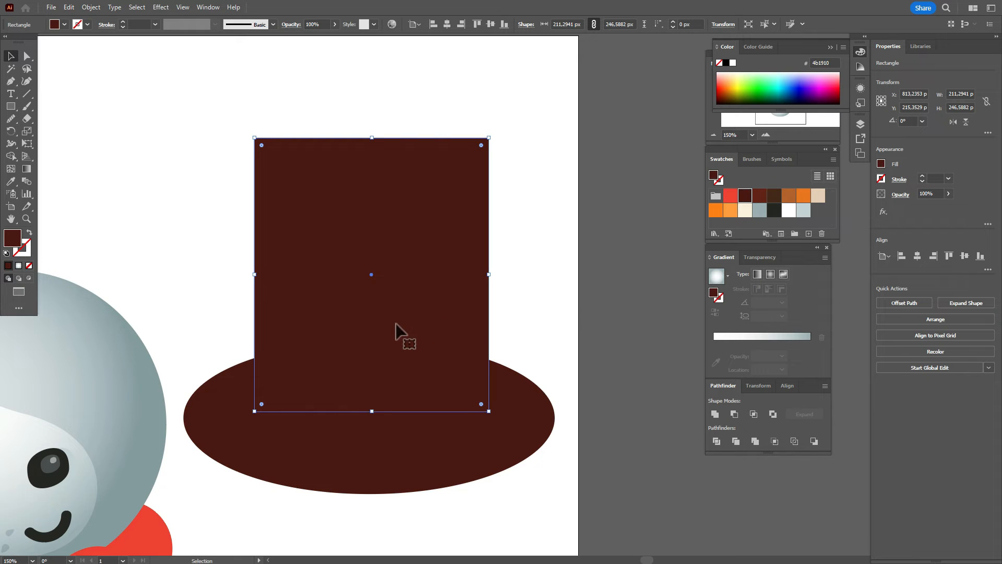
pyautogui.click(760, 199)
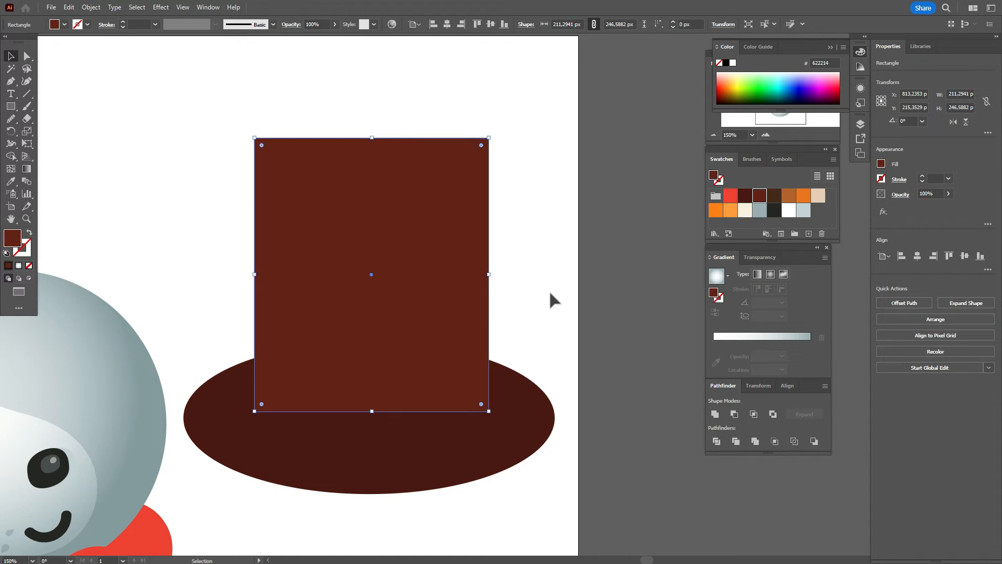
pyautogui.click(550, 290)
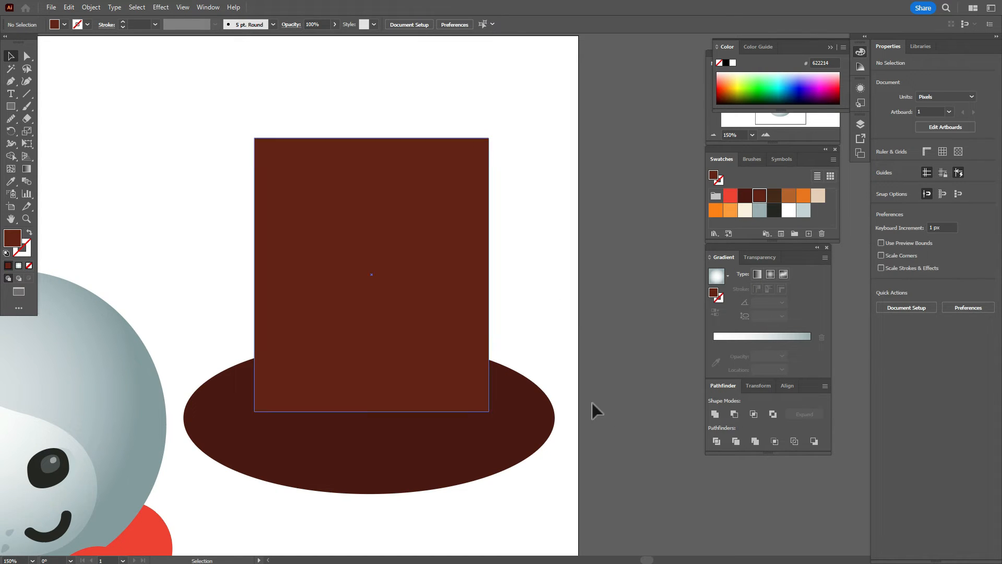
# Step: Taper the crown by moving its two bottom corner points inward by similar amounts
pyautogui.click(27, 56)
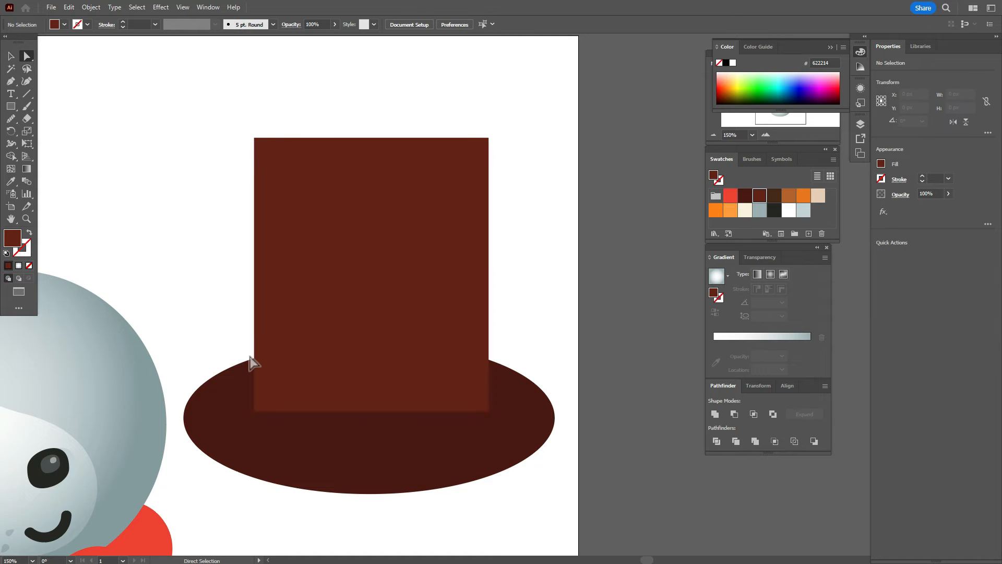
pyautogui.click(256, 414)
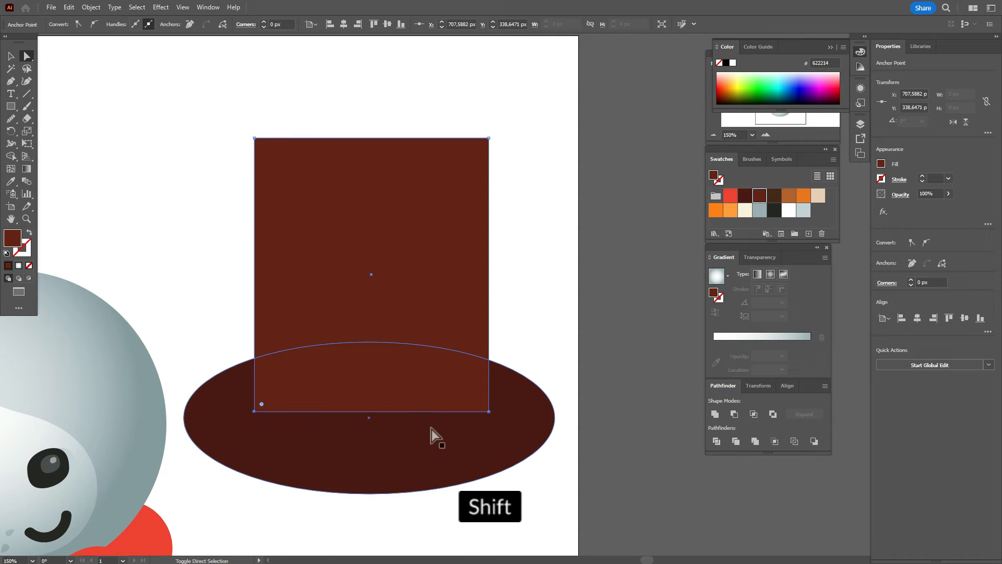
pyautogui.moveTo(255, 415); pyautogui.dragTo(268, 412)
pyautogui.hotkey('ctrl', 'z')
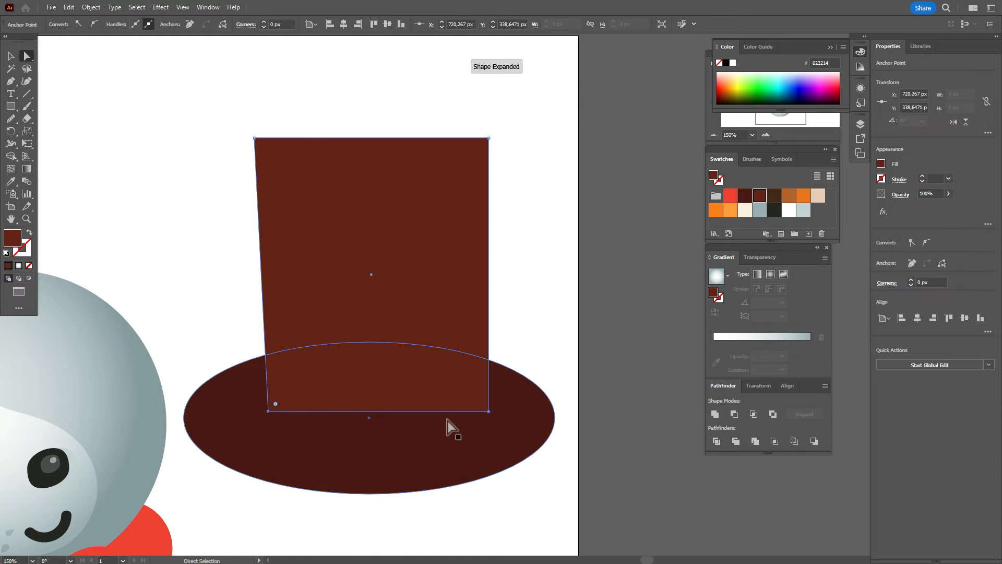
pyautogui.moveTo(489, 412); pyautogui.dragTo(466, 412)
pyautogui.moveTo(268, 414); pyautogui.dragTo(273, 414)
pyautogui.click(514, 350)
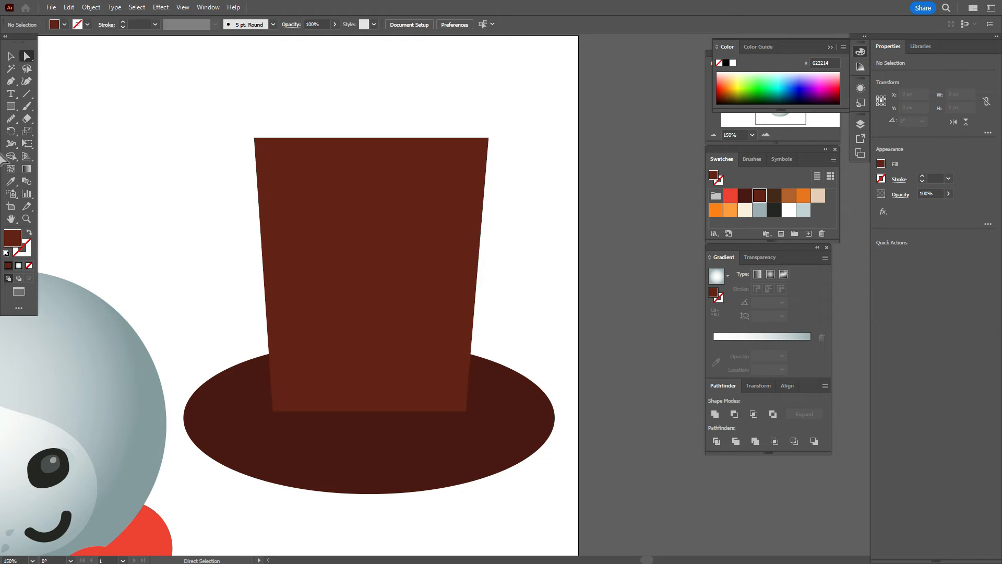
# Step: Widen the crown's top edge to about 224 px by moving both top corner points slightly outward
pyautogui.moveTo(218, 112); pyautogui.dragTo(420, 139)
pyautogui.click(254, 139)
pyautogui.moveTo(254, 139); pyautogui.dragTo(246, 139)
pyautogui.moveTo(491, 141); pyautogui.dragTo(499, 141)
pyautogui.click(587, 161)
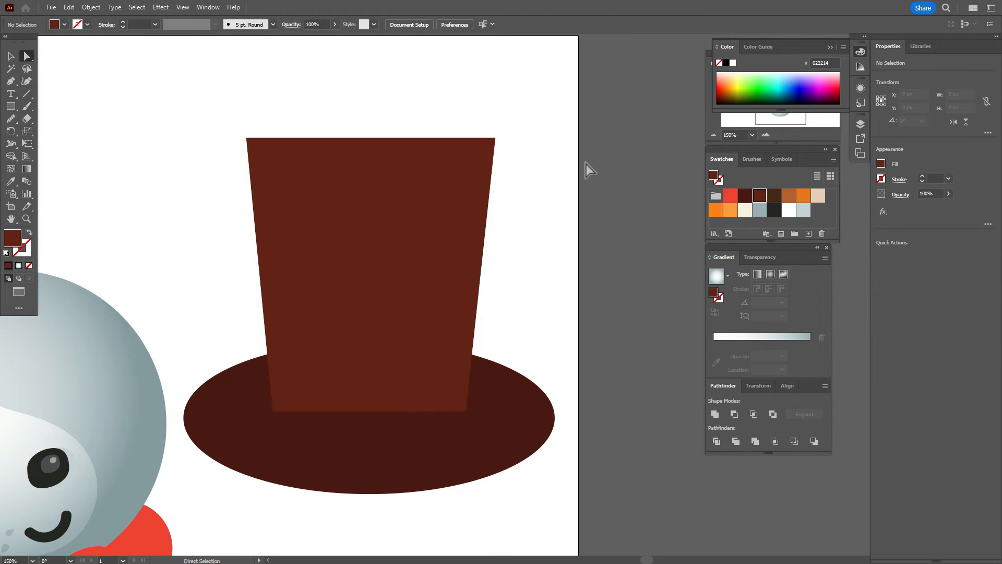
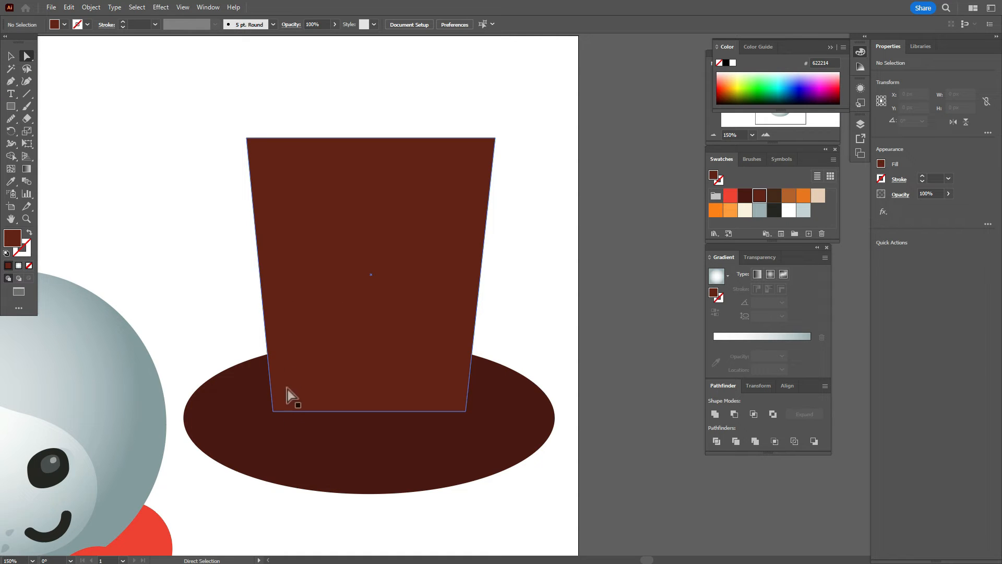
# Step: Round the crown's two bottom corners with a radius of about 10 px
pyautogui.click(273, 411)
pyautogui.keyDown('shift'); pyautogui.click(465, 411); pyautogui.keyUp('shift')
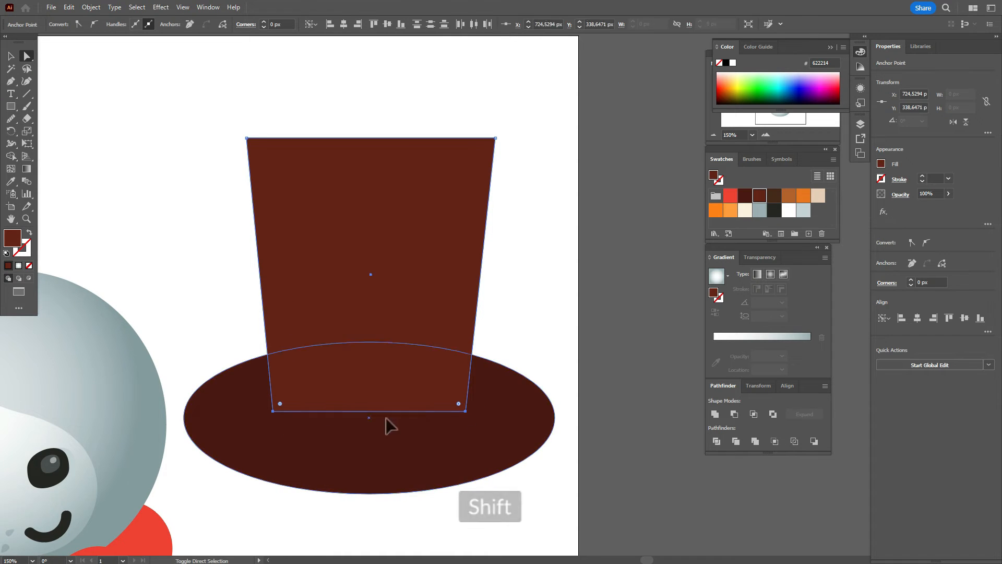
pyautogui.moveTo(280, 403); pyautogui.dragTo(287, 407)
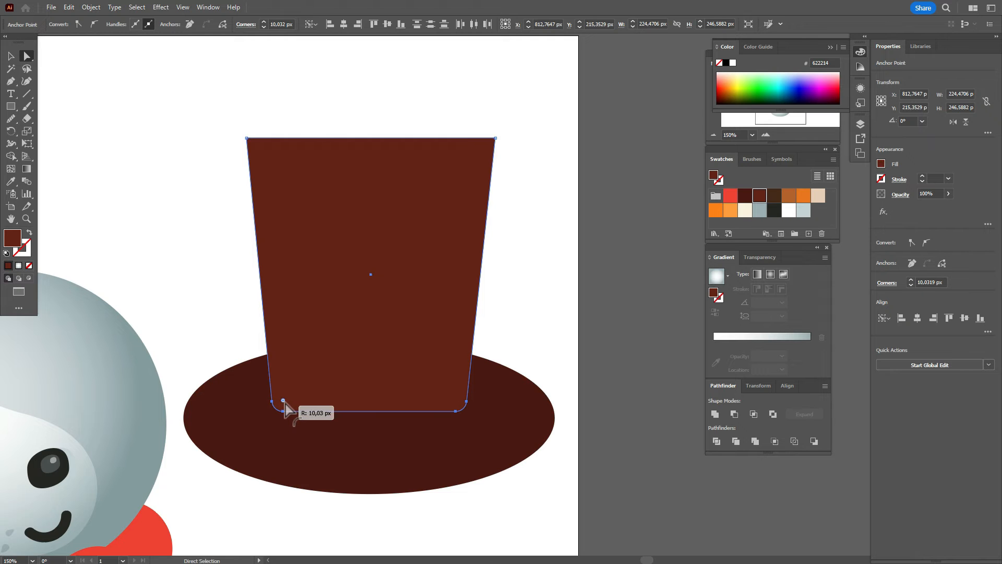
# Step: Apply a horizontal Arc Lower warp with 25% bend to the crown and expand its appearance
pyautogui.click(10, 55)
pyautogui.click(324, 235)
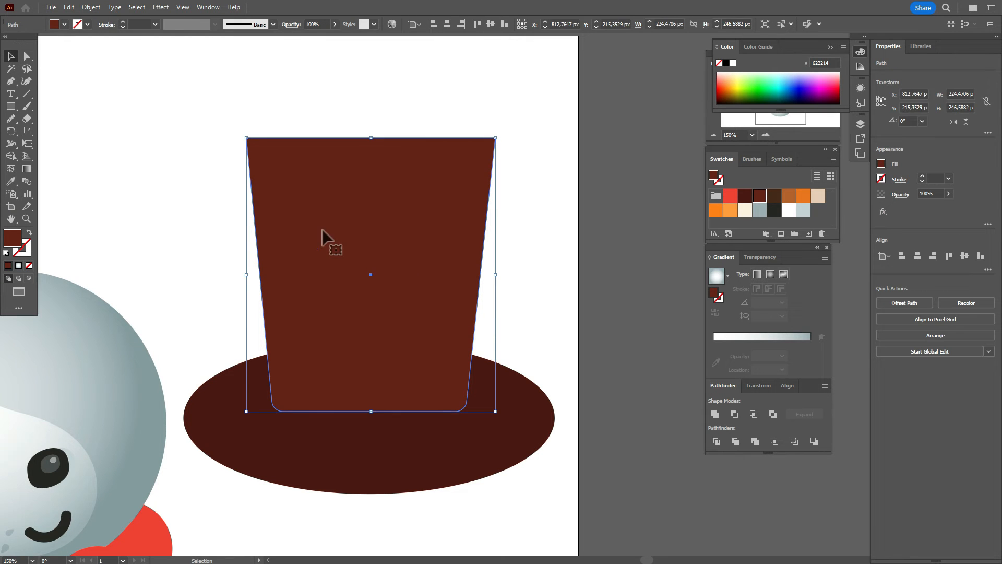
pyautogui.click(161, 7)
pyautogui.moveTo(250, 142)
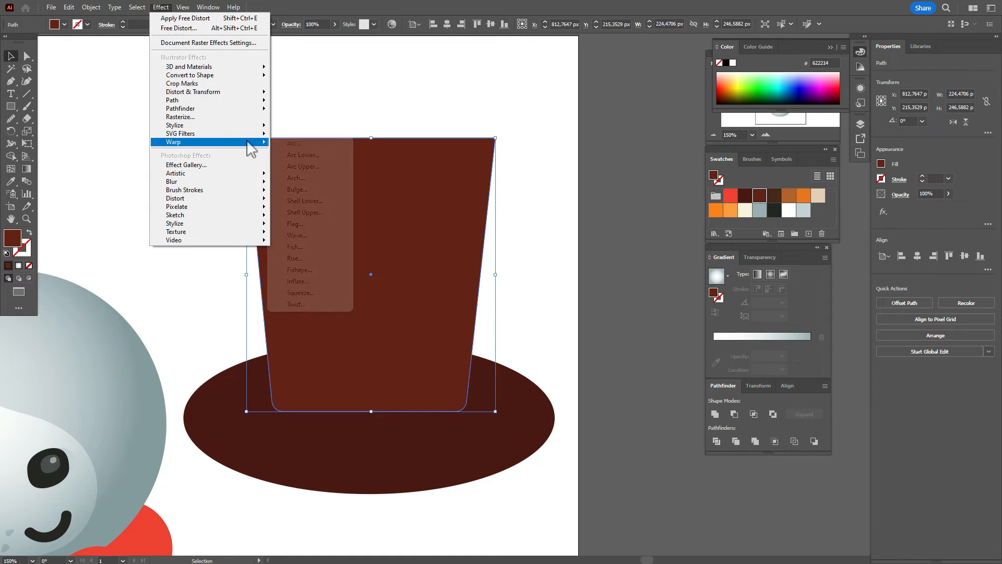
pyautogui.click(318, 156)
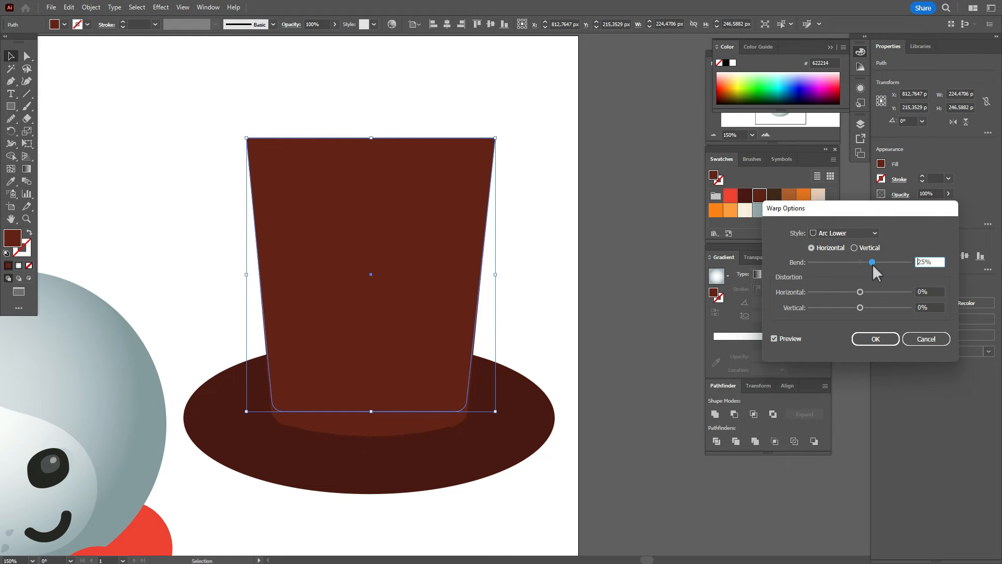
pyautogui.click(892, 338)
pyautogui.click(91, 7)
pyautogui.click(152, 155)
pyautogui.click(536, 290)
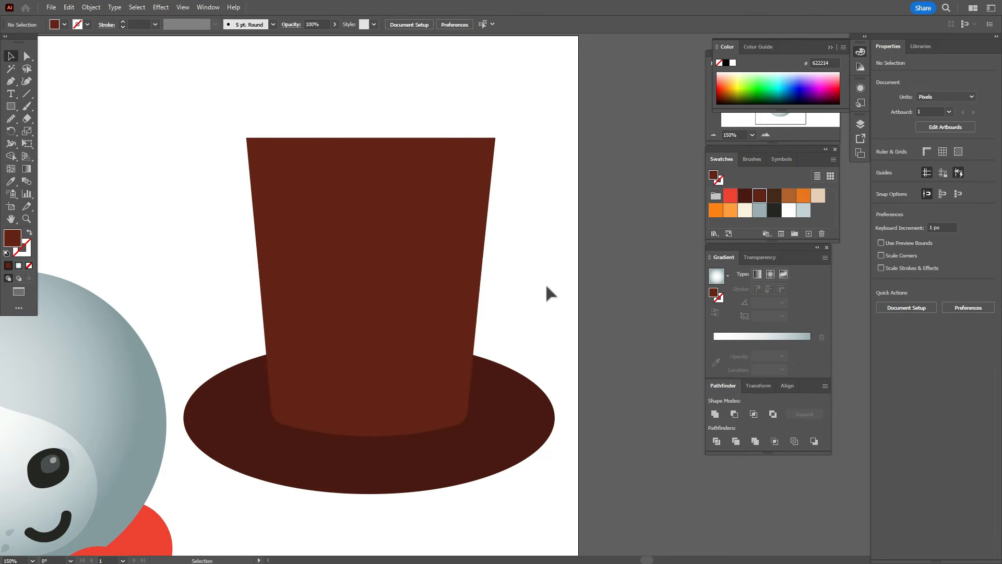
# Step: Draw a #4b1910 ellipse centered on the crown's top edge and match its width to that edge
pyautogui.click(745, 197)
pyautogui.moveTo(8, 109); pyautogui.dragTo(60, 133)
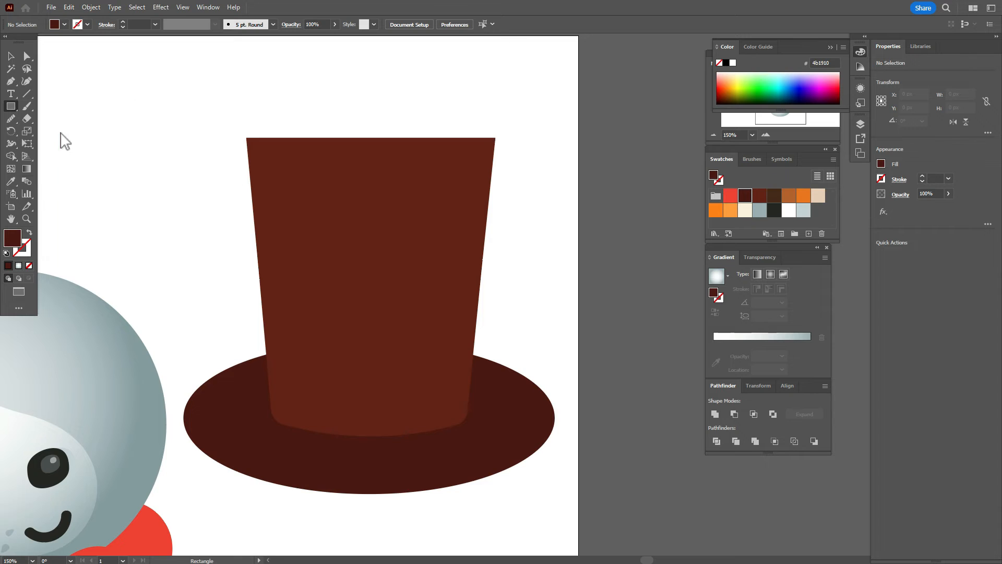
pyautogui.moveTo(246, 131); pyautogui.dragTo(492, 203)
pyautogui.press('v')
pyautogui.moveTo(334, 194); pyautogui.dragTo(333, 168)
pyautogui.moveTo(493, 138); pyautogui.dragTo(496, 138)
pyautogui.click(570, 261)
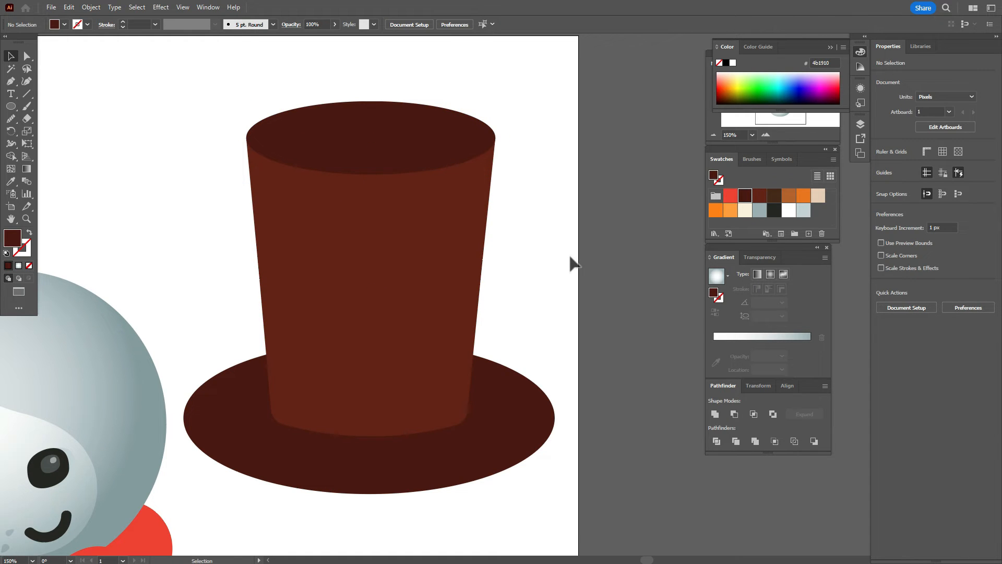
# Step: Shorten the crown from its top to about 207 px high and move the top ellipse down onto its upper edge
pyautogui.click(449, 291)
pyautogui.moveTo(372, 138); pyautogui.dragTo(372, 209)
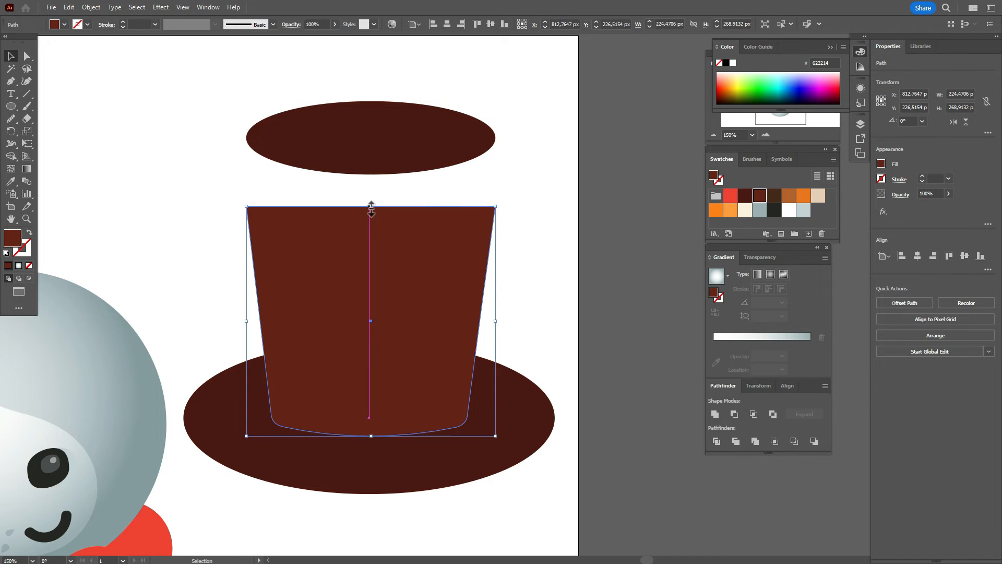
pyautogui.moveTo(381, 116); pyautogui.dragTo(381, 179)
pyautogui.click(585, 154)
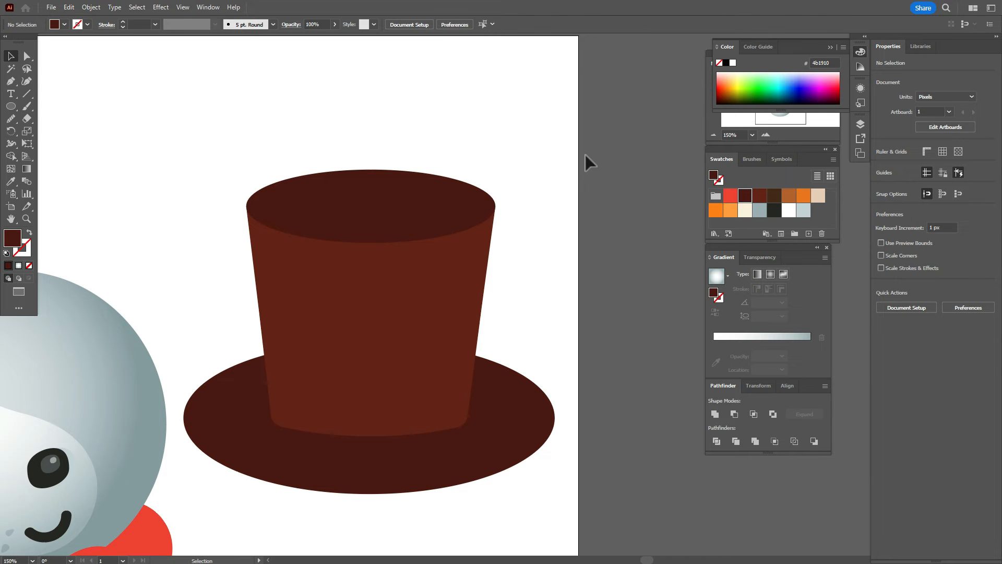
# Step: Copy the hat's crown and paste the duplicate in place in front of it
pyautogui.click(361, 320)
pyautogui.press('ctrl')
pyautogui.hotkey('ctrl', 'c')
pyautogui.hotkey('ctrl', 'f')
pyautogui.hotkey('ctrl', 'c')
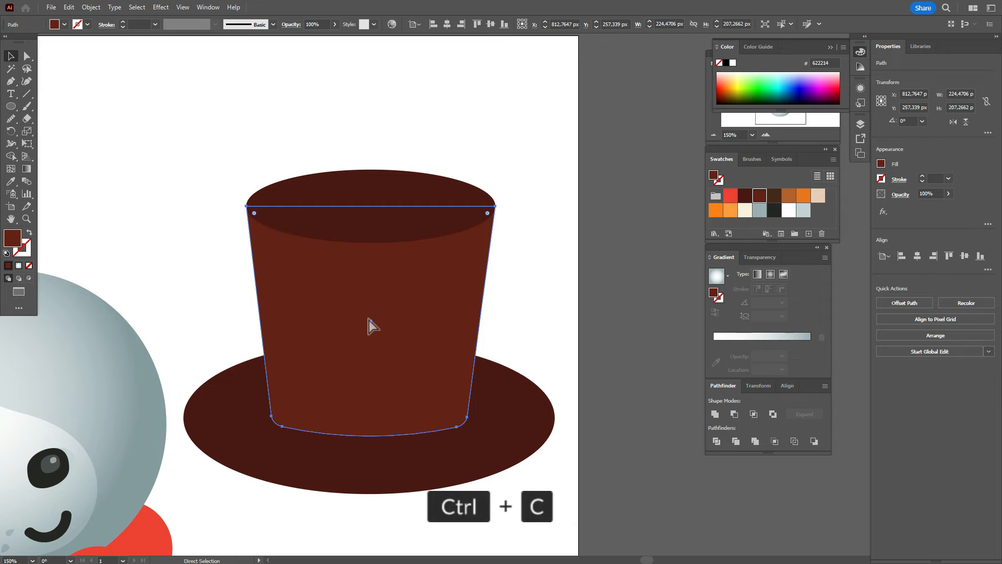
# Step: Paste a copy of the hat's crown in front, shift it straight up and widen it on both sides to about 251 px
pyautogui.hotkey('ctrl', 'f')
pyautogui.moveTo(381, 340); pyautogui.dragTo(384, 305)
pyautogui.moveTo(246, 293); pyautogui.dragTo(230, 290)
pyautogui.moveTo(499, 288); pyautogui.dragTo(509, 289)
# Step: Subtract the raised wider copy from the crown duplicate with Minus Front, leaving a curved band at the crown's base
pyautogui.keyDown('shift'); pyautogui.click(458, 420); pyautogui.keyUp('shift')
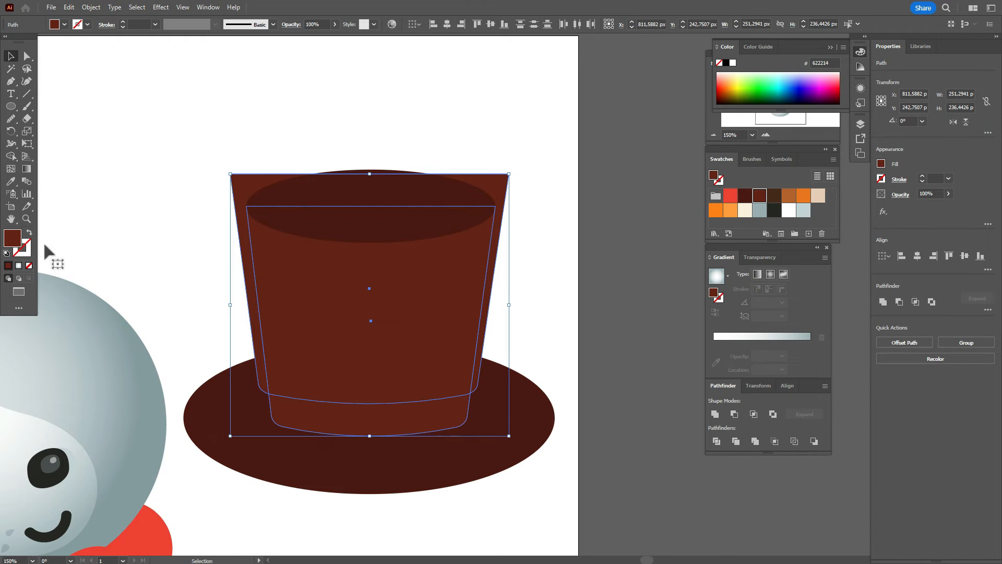
pyautogui.click(10, 157)
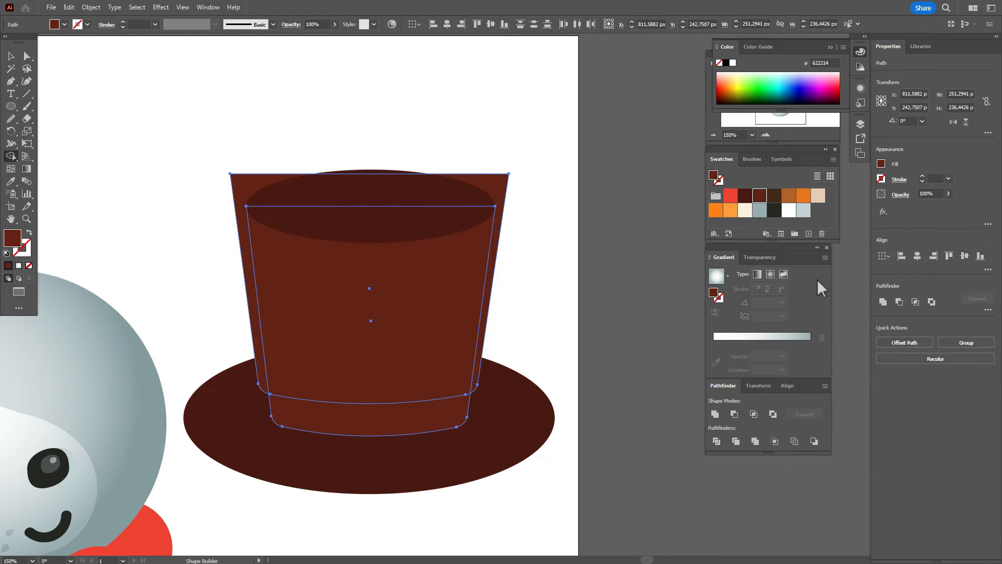
pyautogui.click(734, 414)
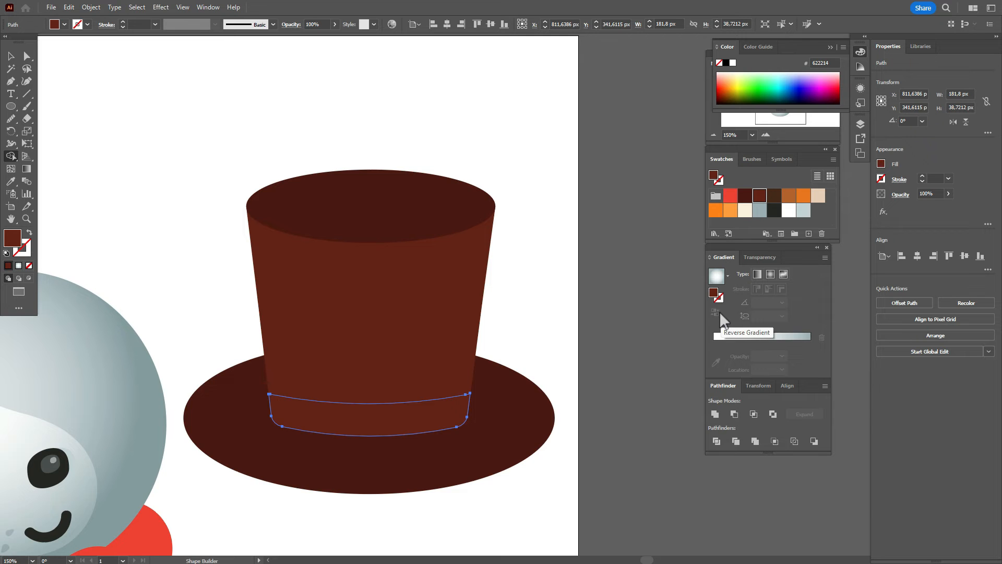
# Step: Fill the band at the crown's base with the light orange swatch fc9a30
pyautogui.press('v')
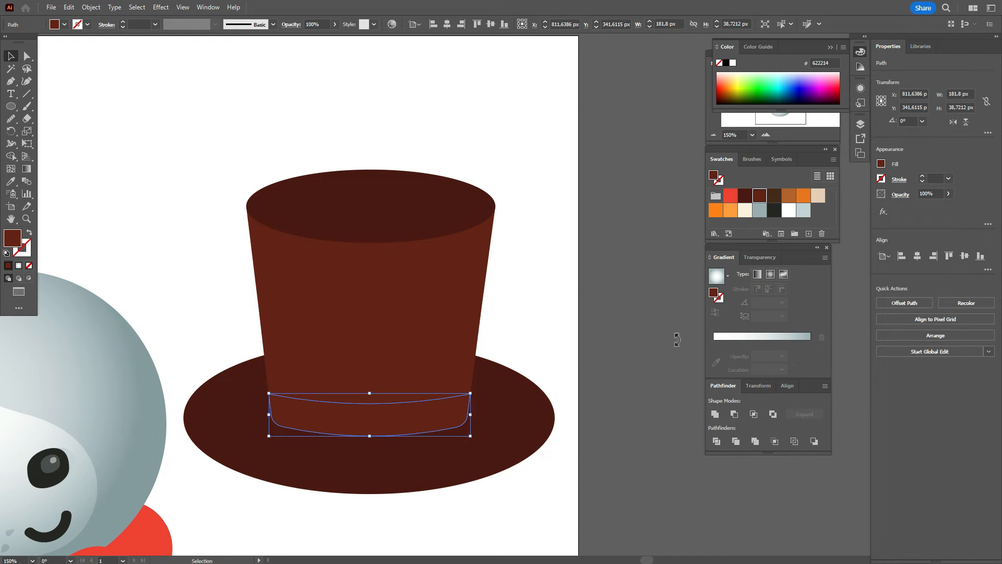
pyautogui.click(731, 211)
pyautogui.click(425, 153)
# Step: Duplicate the orange hat band in front and shift a copy slightly up and to the left
pyautogui.click(454, 425)
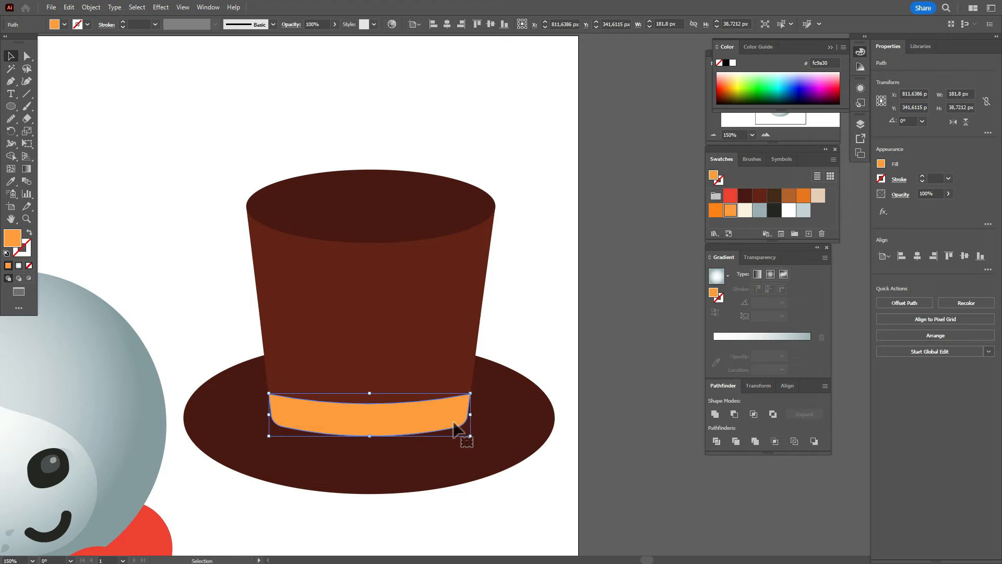
pyautogui.hotkey('ctrl', 'c')
pyautogui.hotkey('ctrl', 'f')
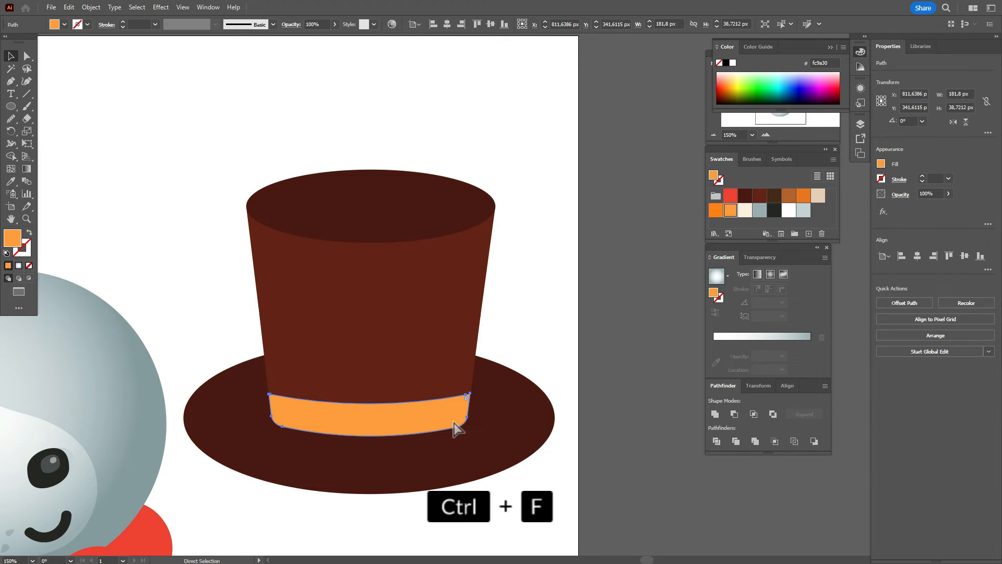
pyautogui.moveTo(454, 425); pyautogui.dragTo(447, 420)
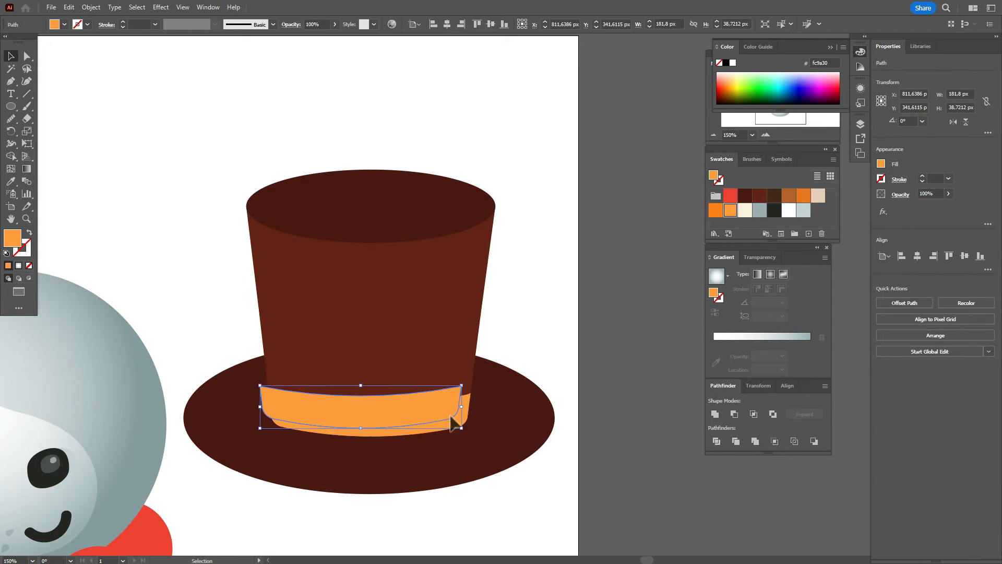
# Step: Subtract the shifted copy from the band duplicate with Minus Front and fill the remaining shadow strip with brown b26027
pyautogui.keyDown('shift'); pyautogui.click(468, 425); pyautogui.keyUp('shift')
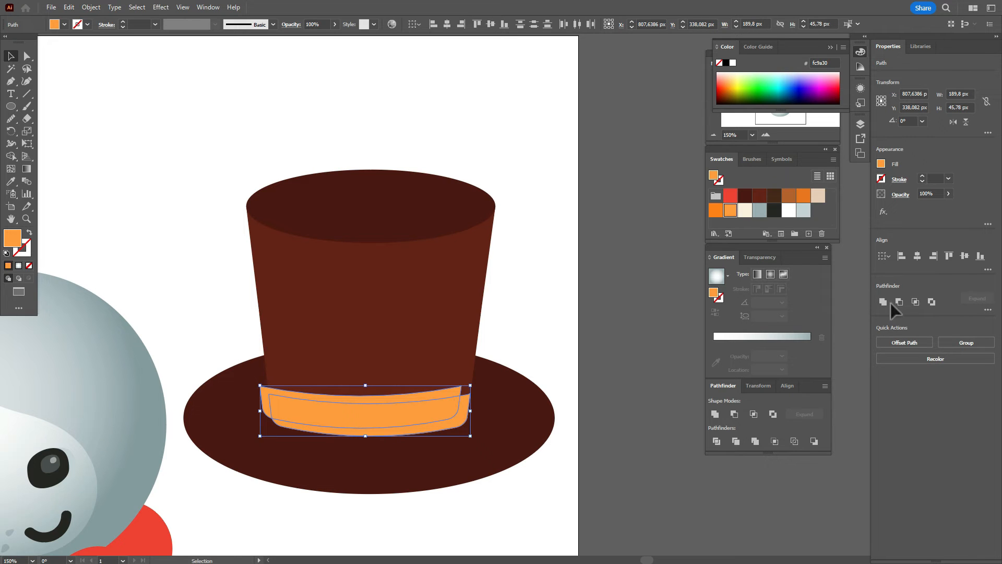
pyautogui.click(737, 418)
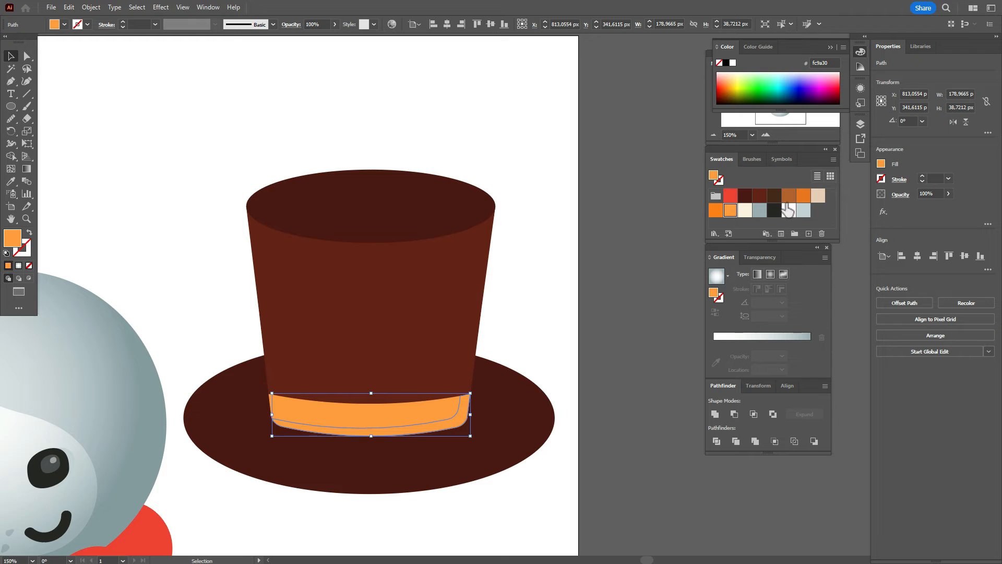
pyautogui.click(788, 197)
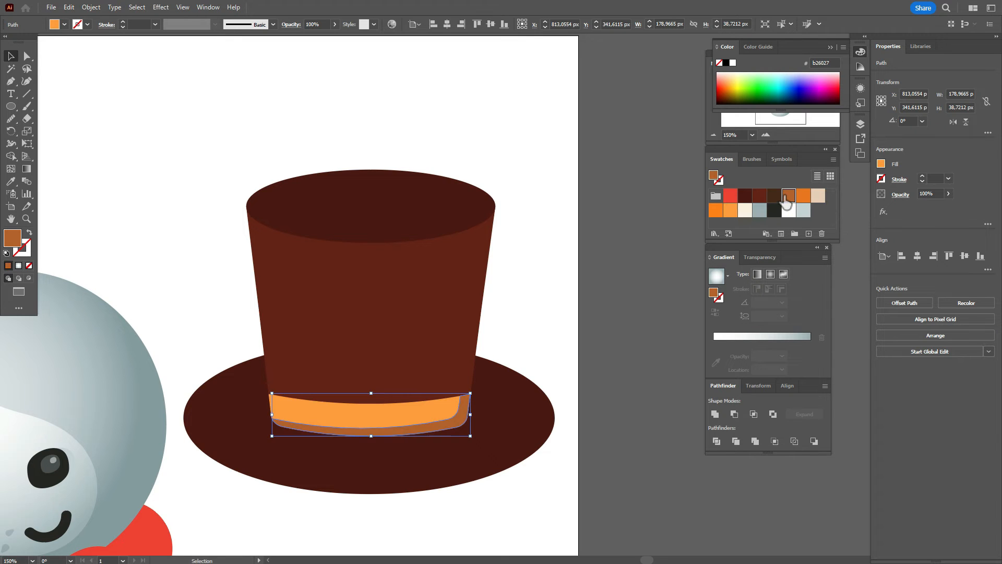
pyautogui.click(681, 270)
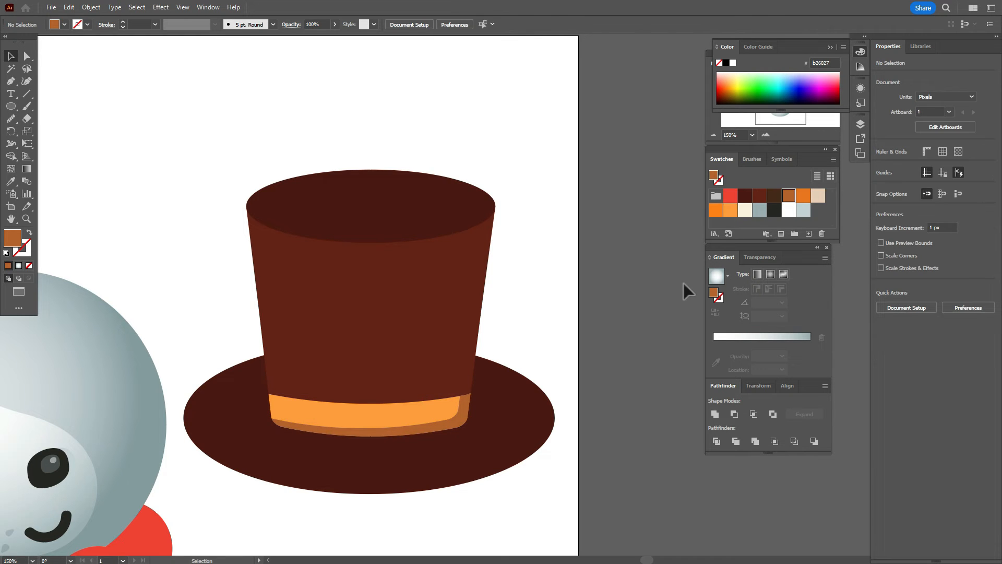
# Step: Reshape the upper-right end of the band's brown shadow strip by moving its anchor points slightly
pyautogui.click(26, 57)
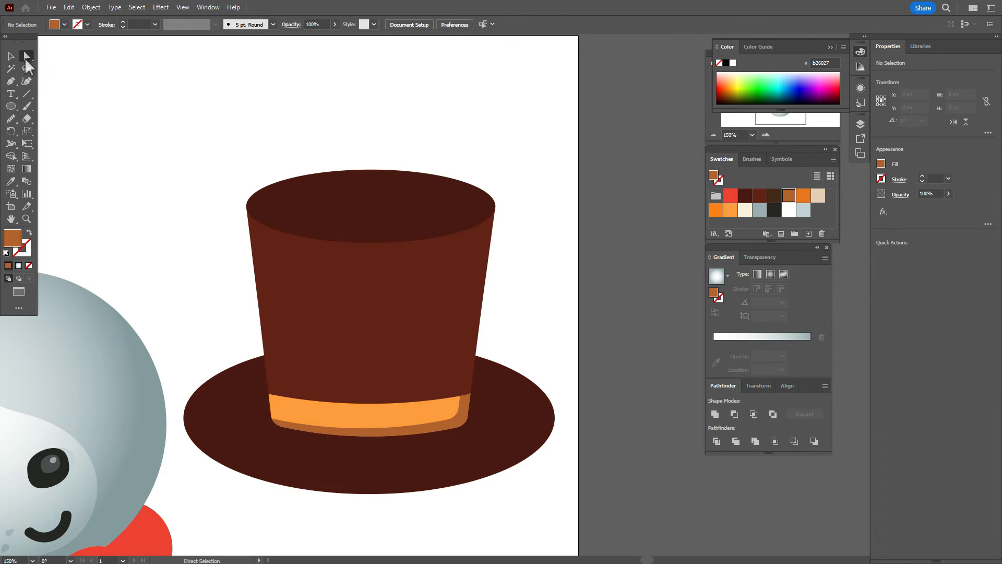
pyautogui.click(462, 398)
pyautogui.moveTo(467, 403); pyautogui.dragTo(475, 405)
pyautogui.click(600, 382)
pyautogui.click(10, 58)
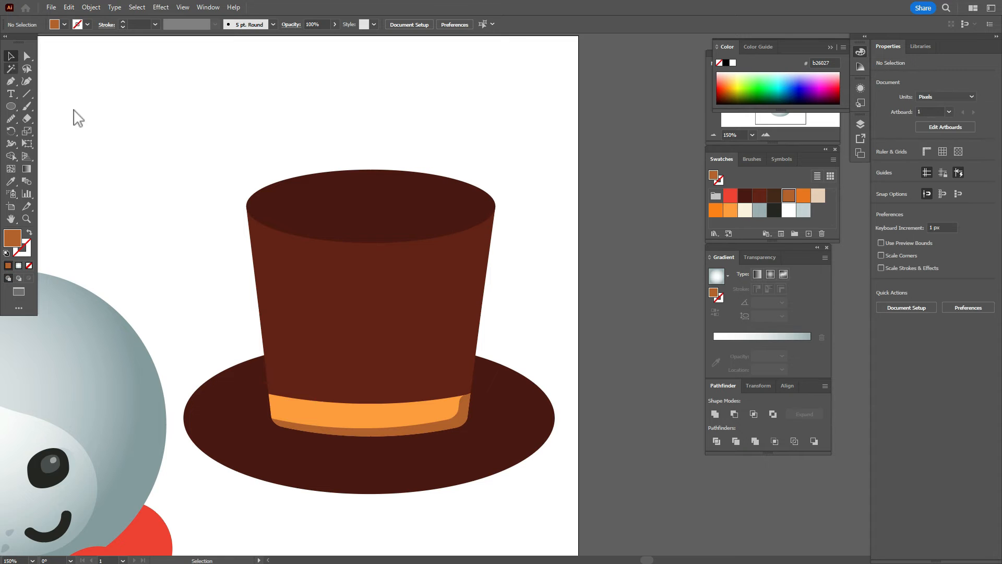
# Step: Give the crown a linear gradient with reddish brown 622214 in the middle and dark brown 4b1910 at both ends
pyautogui.click(393, 279)
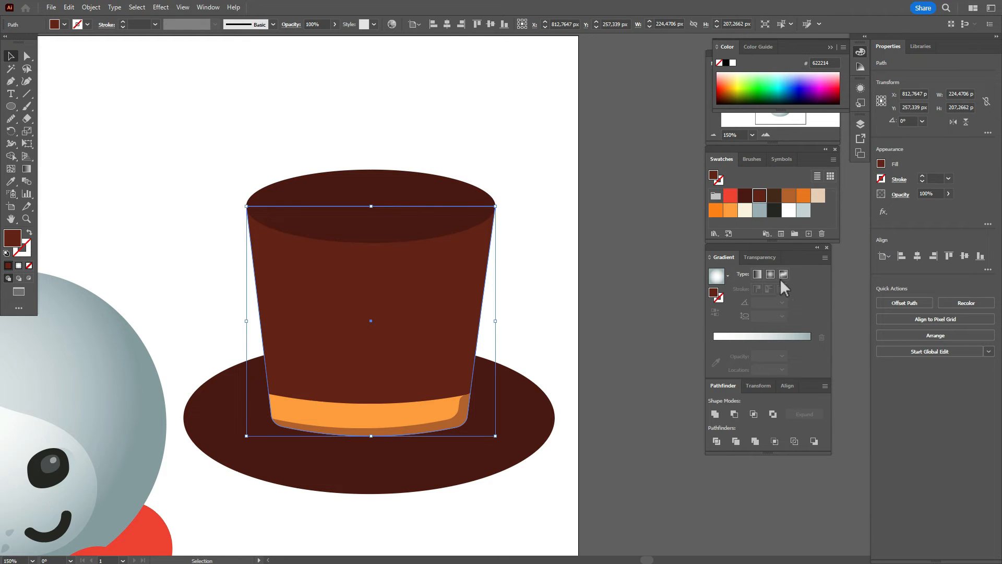
pyautogui.click(757, 275)
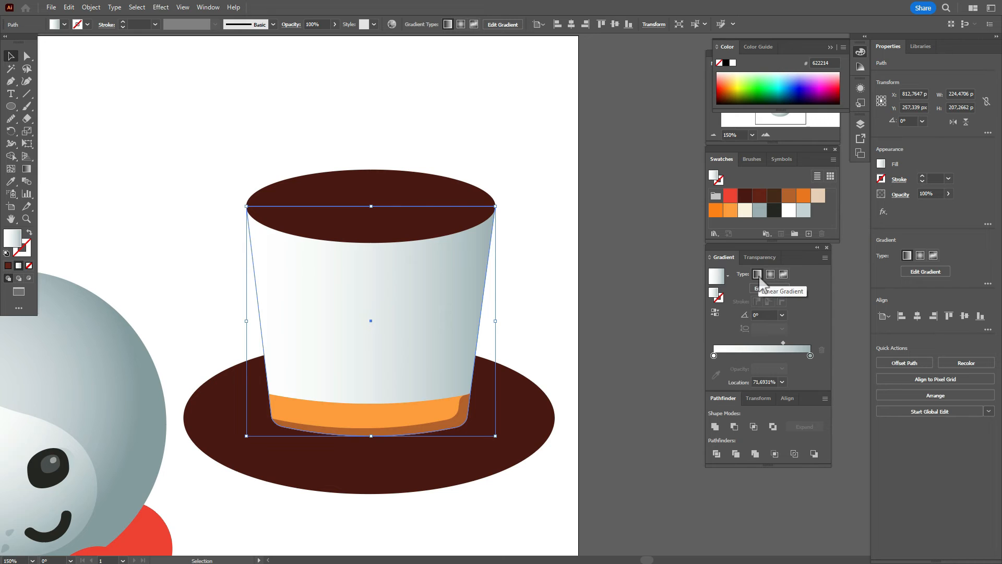
pyautogui.moveTo(760, 195); pyautogui.dragTo(769, 217)
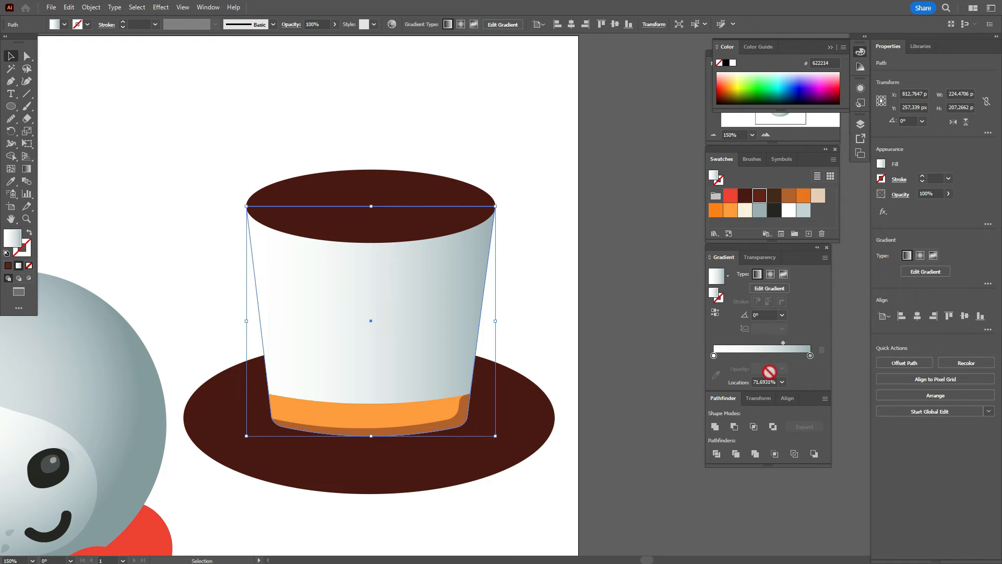
pyautogui.moveTo(760, 356); pyautogui.dragTo(762, 355)
pyautogui.moveTo(745, 196); pyautogui.dragTo(713, 357)
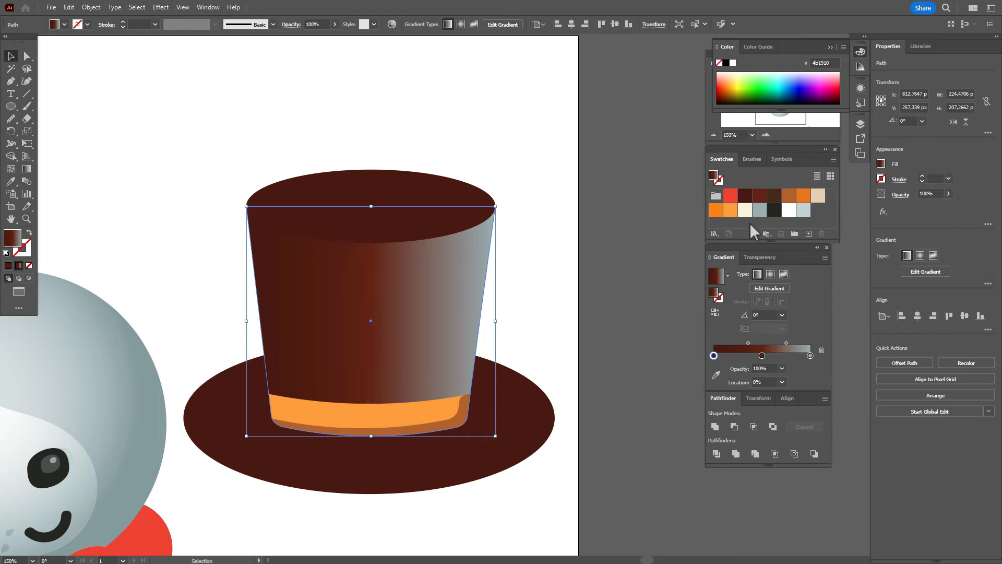
pyautogui.moveTo(747, 203); pyautogui.dragTo(811, 355)
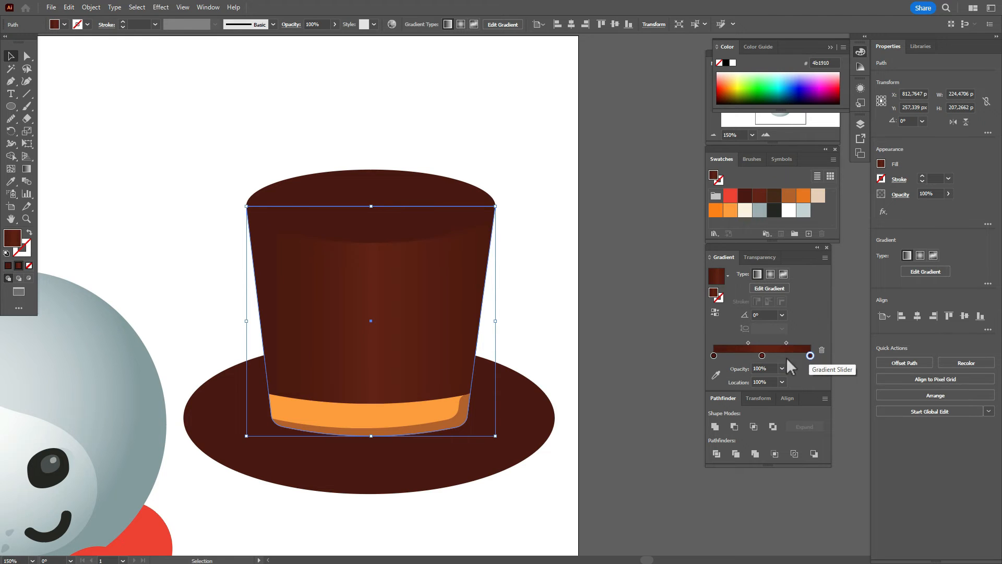
# Step: Spread the crown gradient's two midpoints outward, with the one on the left side at about 36.77%
pyautogui.click(749, 354)
pyautogui.moveTo(786, 342); pyautogui.dragTo(731, 344)
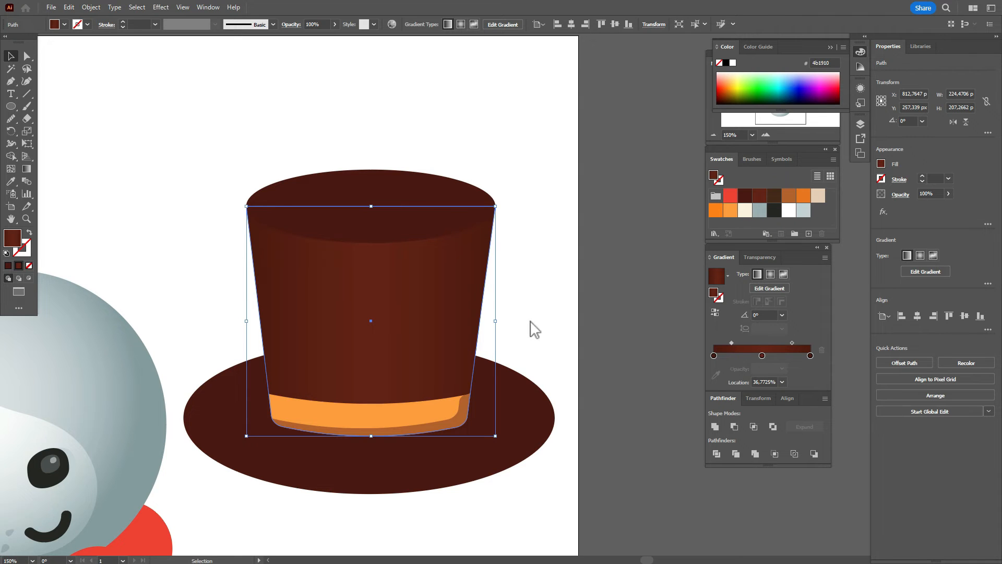
pyautogui.click(612, 295)
# Step: Apply a two-stop radial gradient to the hat's top ellipse, from 622214 in the centre to dark brown at the edge
pyautogui.click(429, 224)
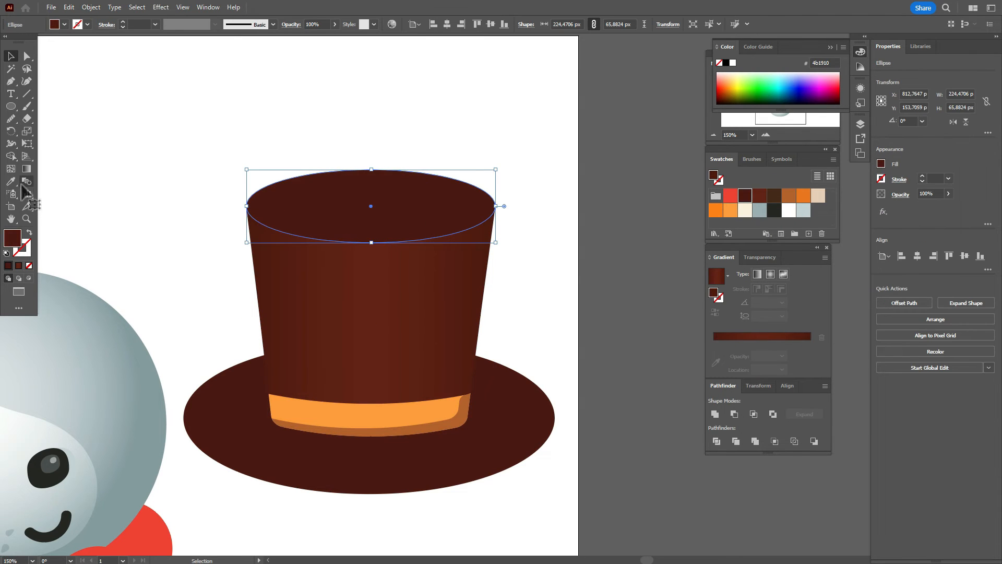
pyautogui.click(772, 275)
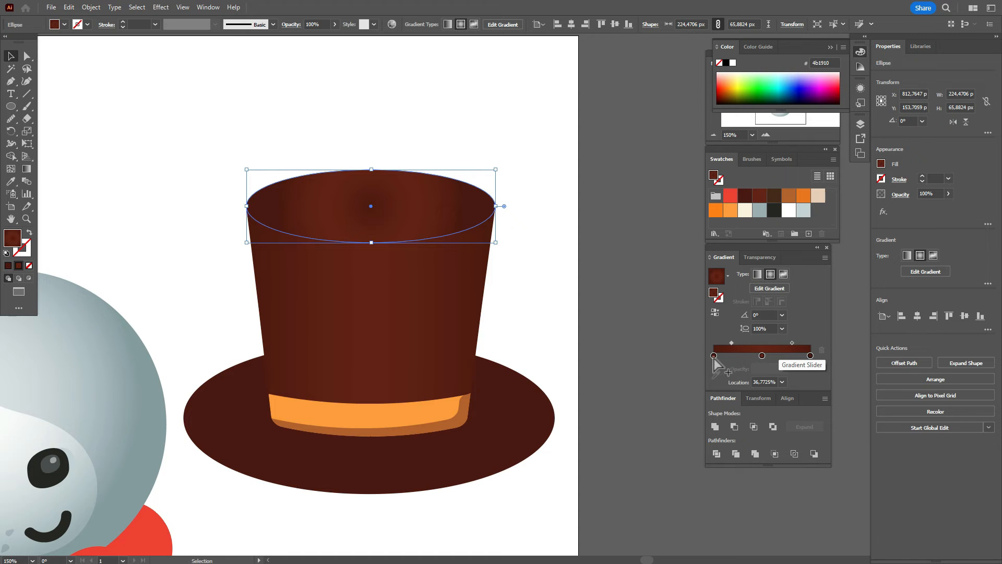
pyautogui.moveTo(713, 359); pyautogui.dragTo(717, 384)
pyautogui.moveTo(763, 355); pyautogui.dragTo(700, 358)
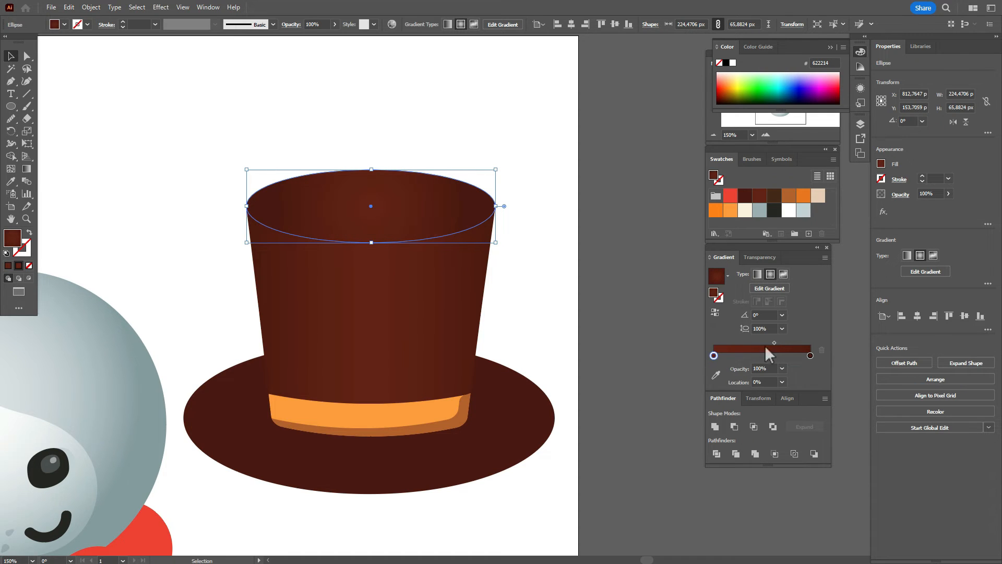
# Step: Flatten the top ellipse's radial gradient to a 31.738% aspect ratio and enlarge it to follow the ellipse
pyautogui.click(26, 168)
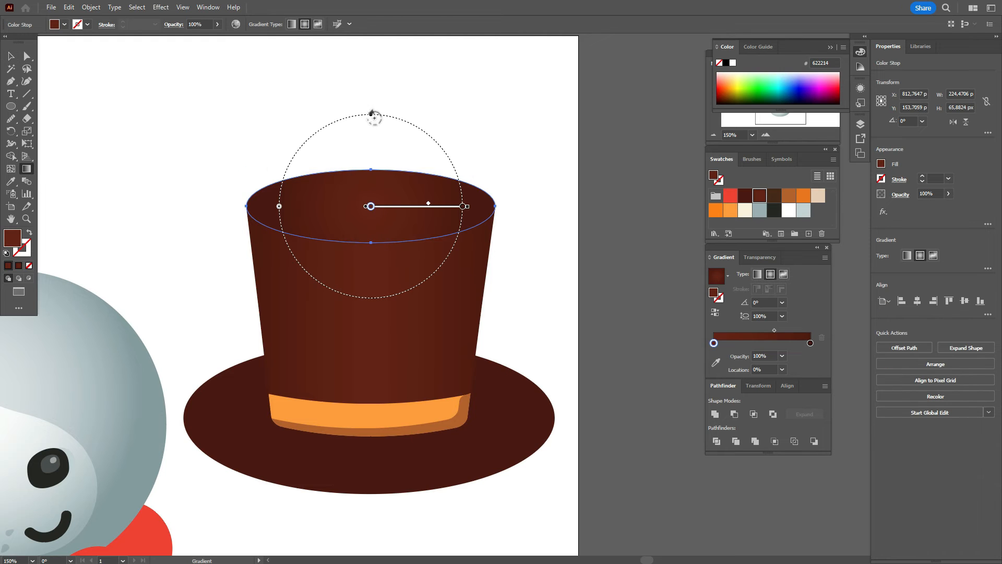
pyautogui.moveTo(371, 115); pyautogui.dragTo(375, 173)
pyautogui.moveTo(279, 206); pyautogui.dragTo(267, 206)
pyautogui.moveTo(370, 170); pyautogui.dragTo(371, 174)
pyautogui.click(11, 56)
pyautogui.click(256, 86)
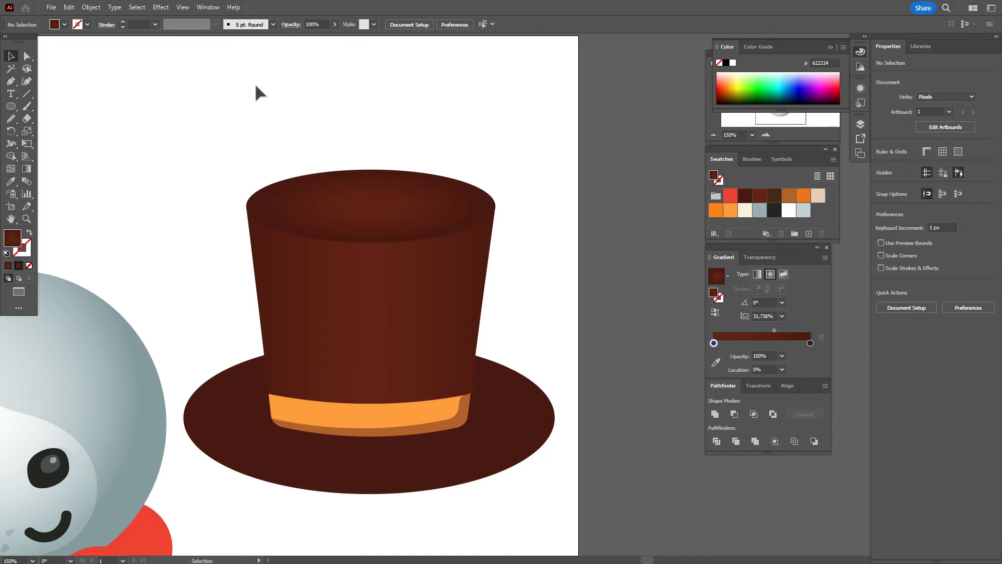
# Step: Copy the top ellipse's radial gradient onto the hat's brim with the Eyedropper
pyautogui.click(487, 459)
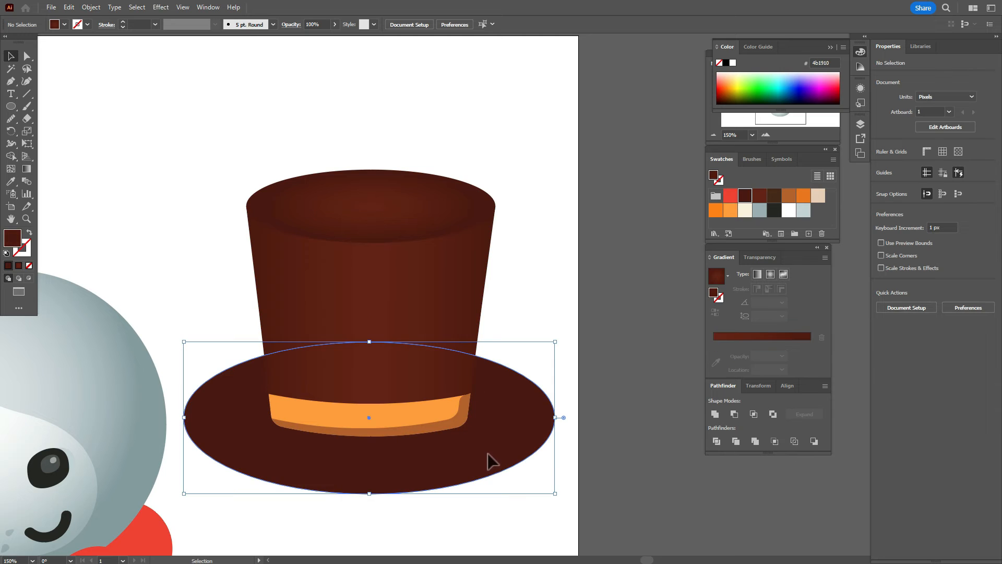
pyautogui.click(11, 181)
pyautogui.click(389, 184)
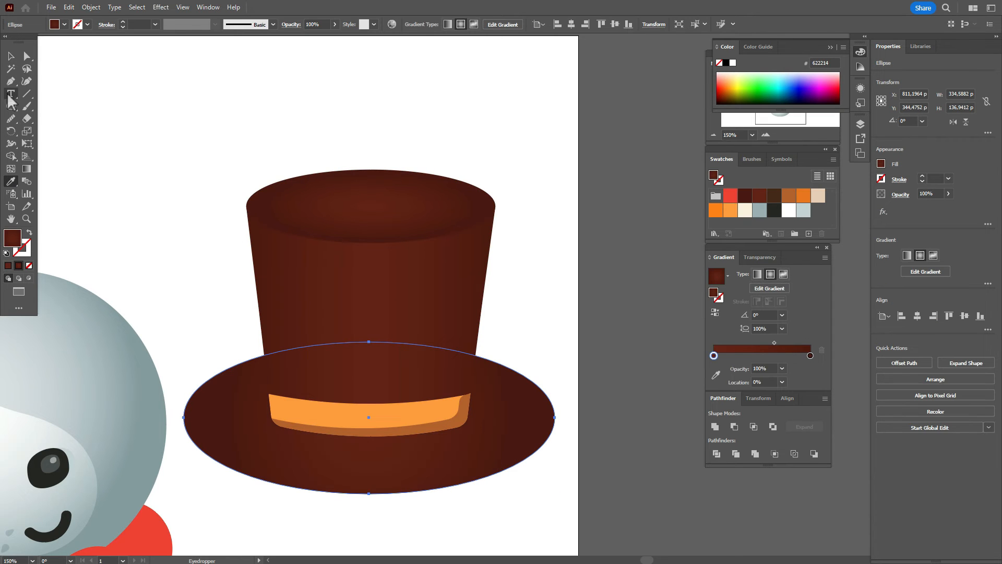
# Step: Flatten the brim's radial gradient to a 47.6352% aspect ratio and deselect the brim
pyautogui.click(27, 169)
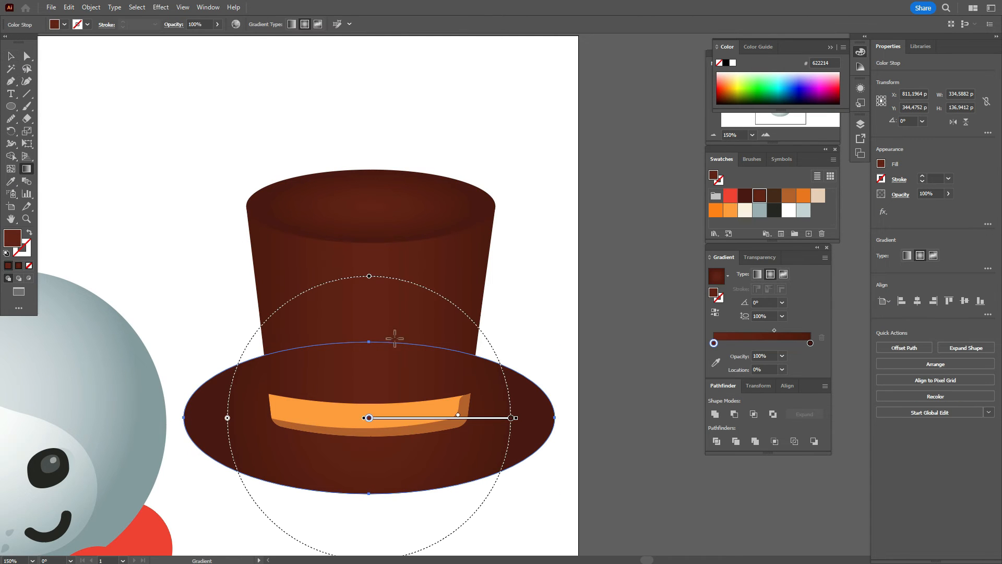
pyautogui.moveTo(369, 277); pyautogui.dragTo(386, 349)
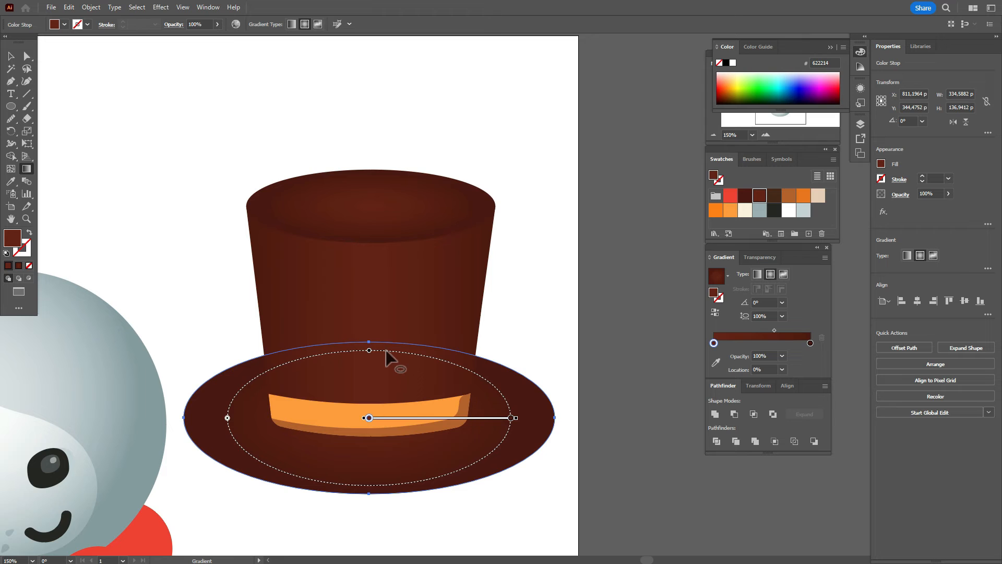
pyautogui.click(10, 69)
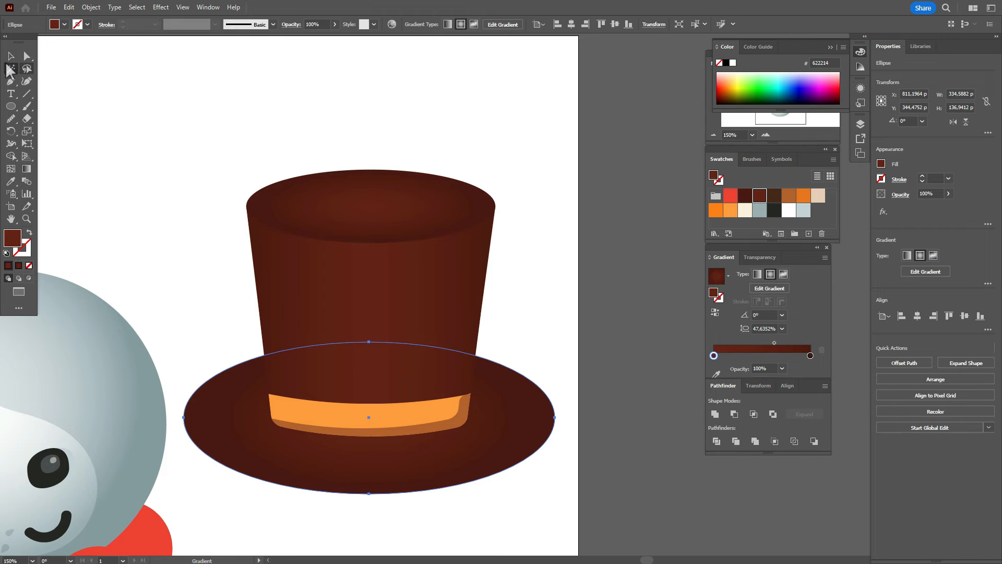
pyautogui.click(185, 114)
# Step: Duplicate the hat's top ellipse in front and move the copy to the left and slightly up
pyautogui.click(420, 216)
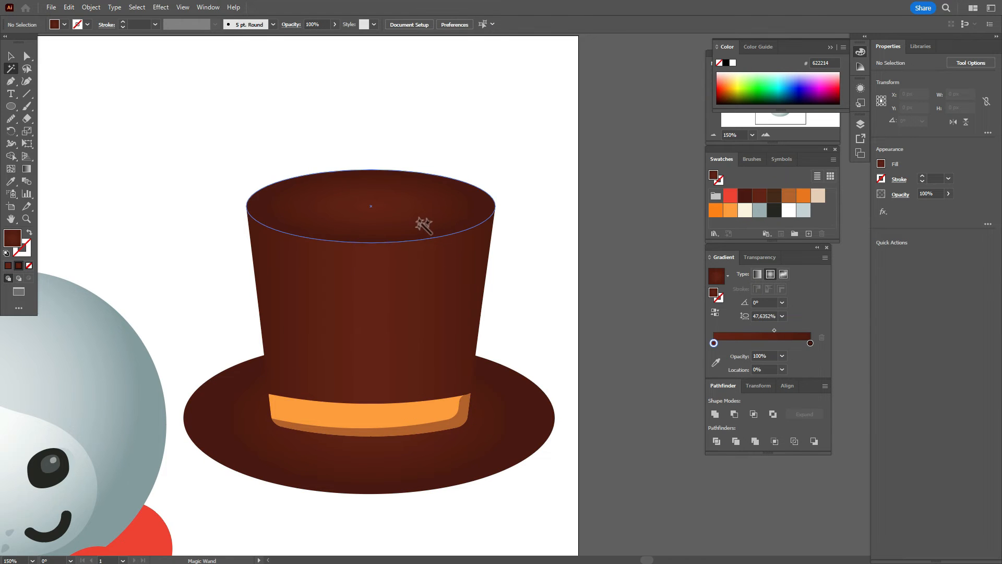
pyautogui.click(10, 56)
pyautogui.click(347, 197)
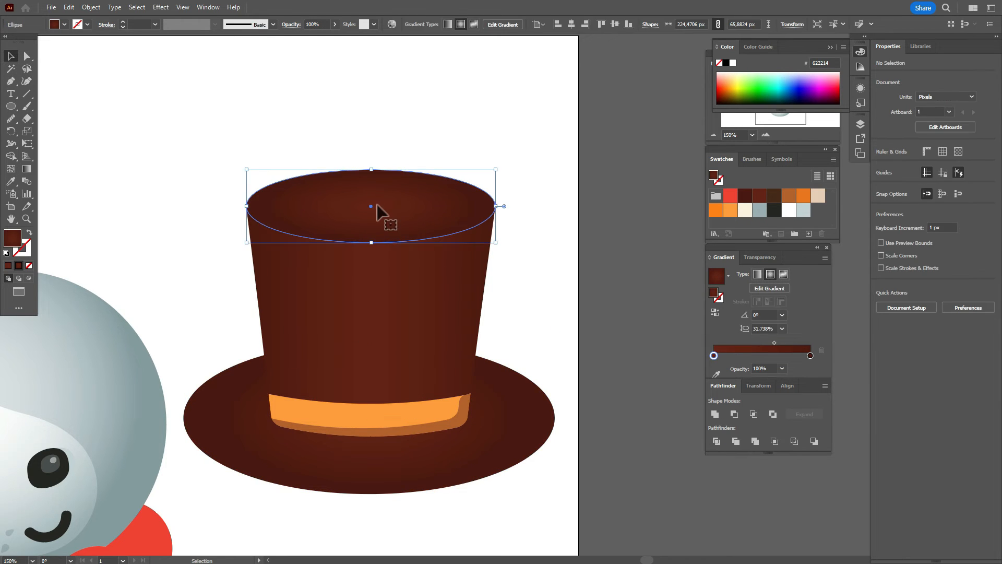
pyautogui.hotkey('ctrl', 'c')
pyautogui.hotkey('ctrl', 'f')
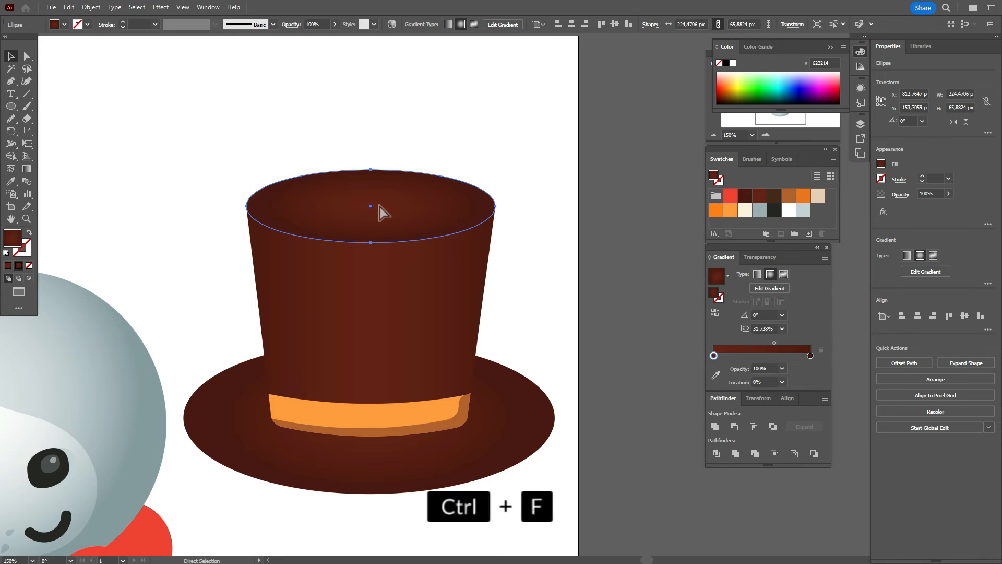
pyautogui.moveTo(380, 207); pyautogui.dragTo(355, 202)
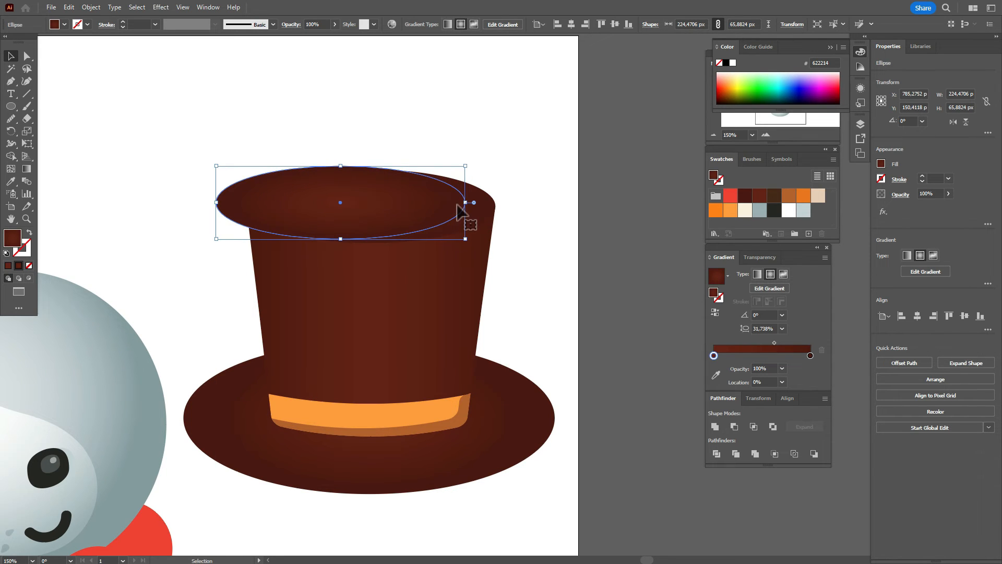
pyautogui.moveTo(437, 205); pyautogui.dragTo(480, 207)
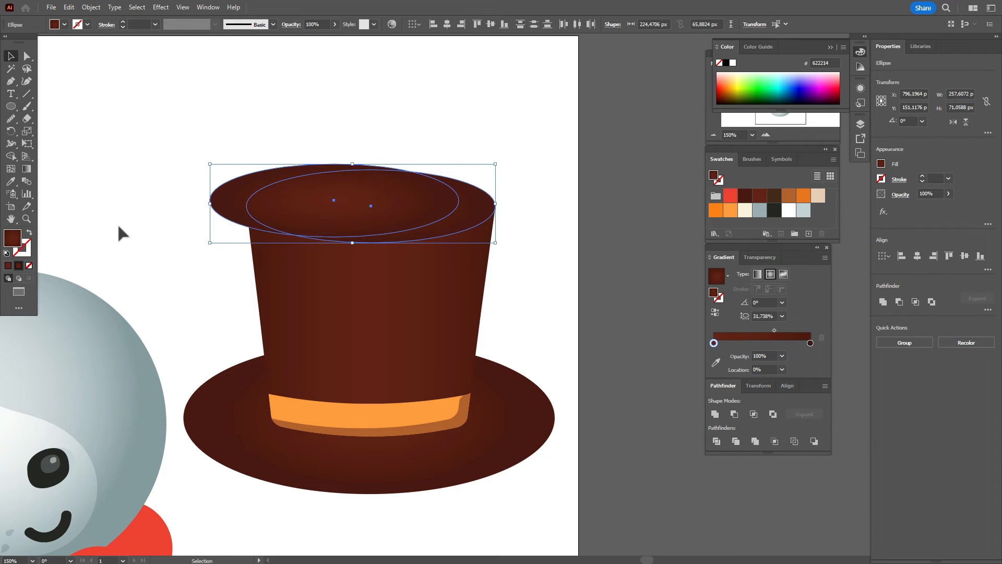
# Step: Duplicate the hat's top ellipse in place and subtract the offset ellipse from the duplicate with Minus Front to leave a crescent
pyautogui.click(549, 224)
pyautogui.click(481, 210)
pyautogui.hotkey('ctrl', 'c')
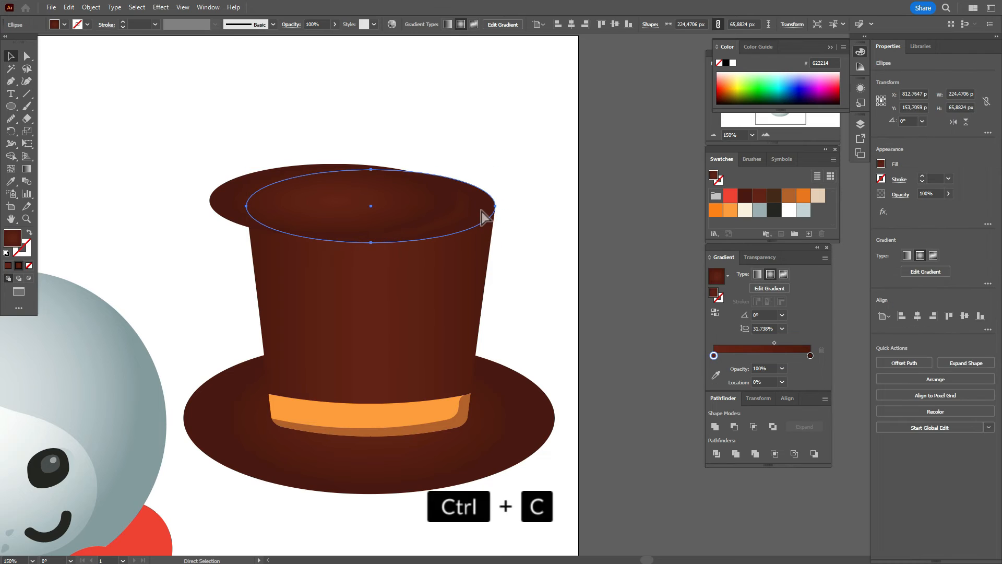
pyautogui.keyDown('shift'); pyautogui.click(439, 210); pyautogui.keyUp('shift')
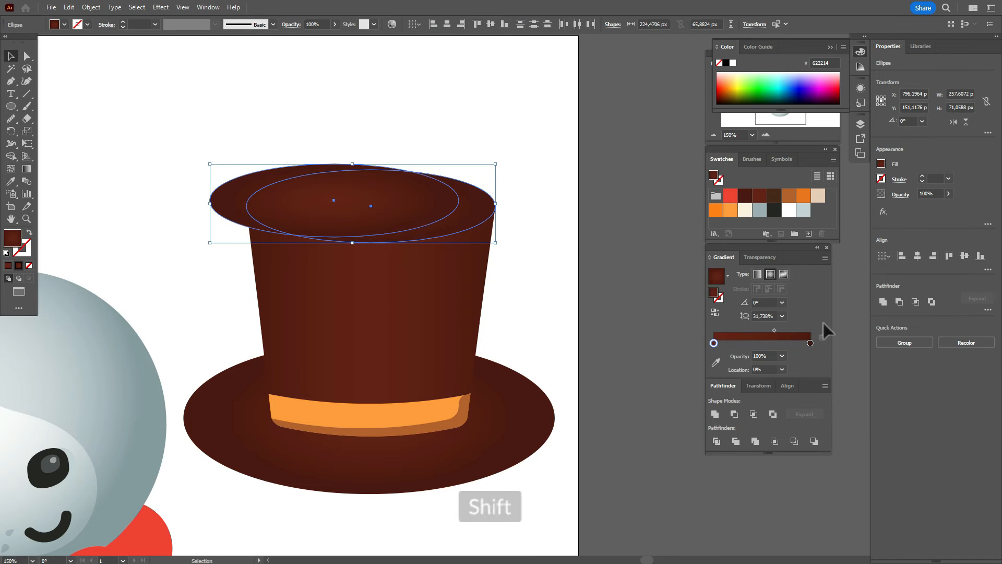
pyautogui.click(735, 414)
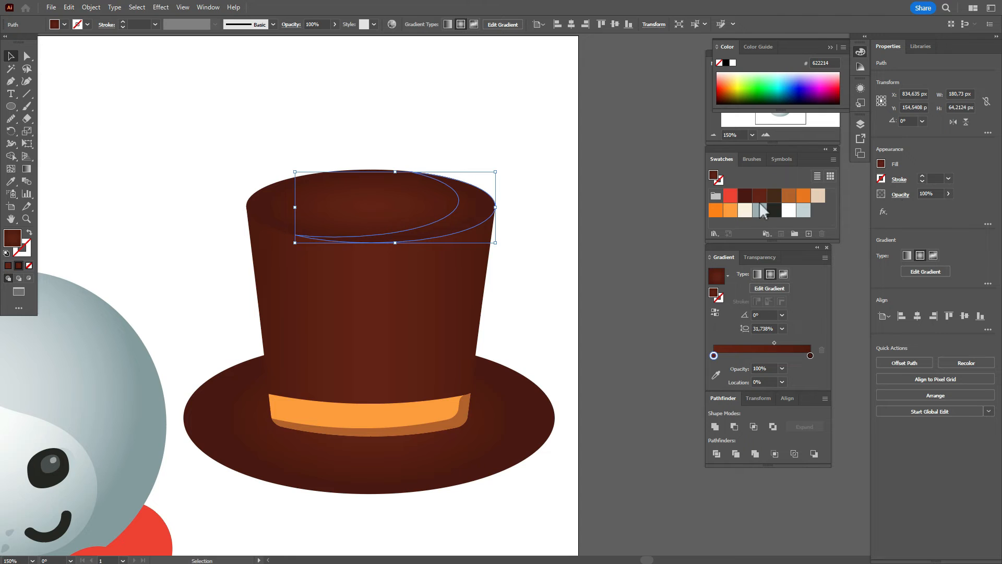
# Step: Fill the crescent on the hat's top with the brown 622214 swatch and set its blending mode to Multiply
pyautogui.click(745, 201)
pyautogui.click(901, 197)
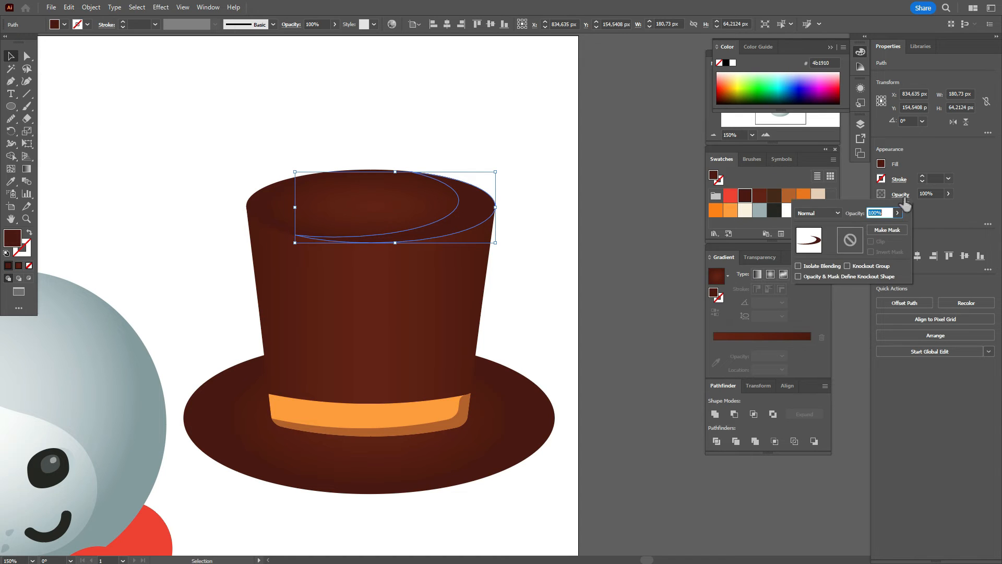
pyautogui.click(813, 219)
pyautogui.click(814, 247)
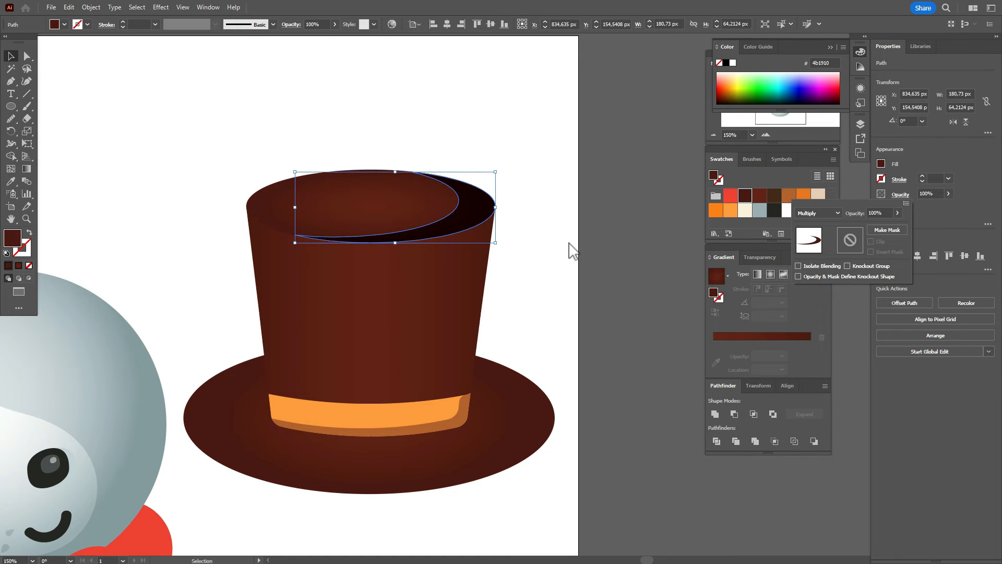
pyautogui.click(760, 199)
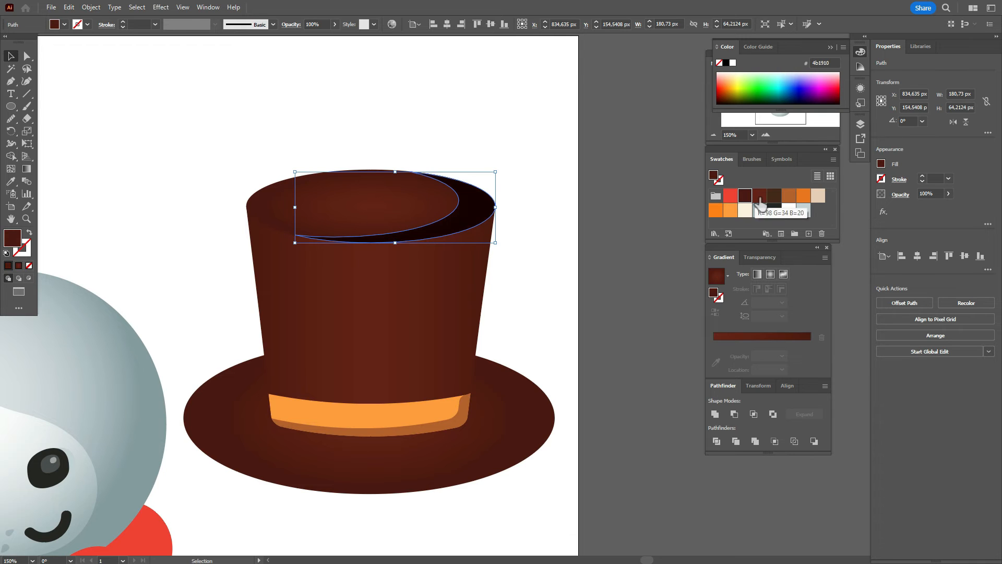
pyautogui.click(589, 239)
pyautogui.moveTo(487, 218); pyautogui.dragTo(596, 200)
pyautogui.hotkey('ctrl', 'z')
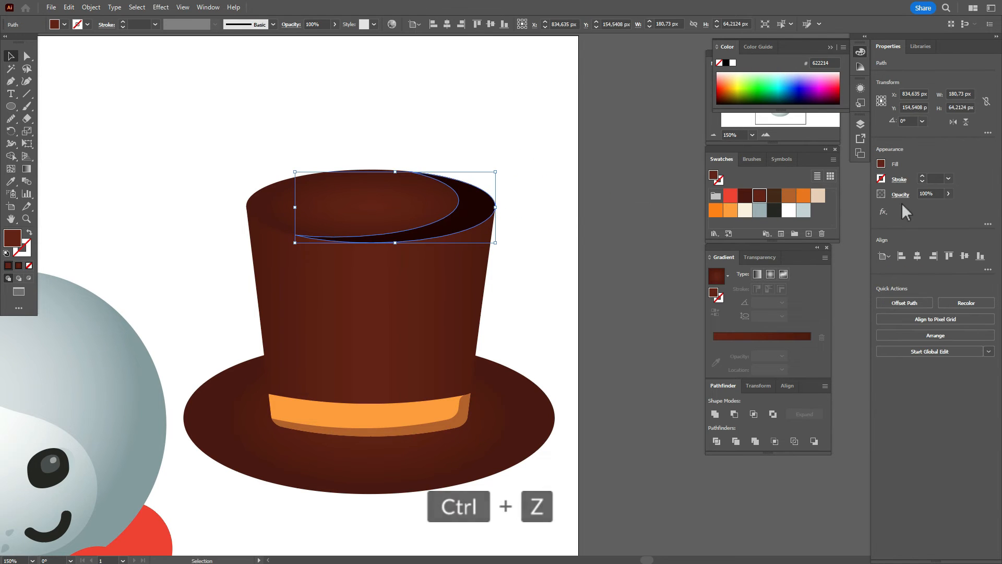
# Step: Set the crescent's opacity to 50% and deselect it
pyautogui.click(926, 194)
pyautogui.write('50')
pyautogui.press('Return')
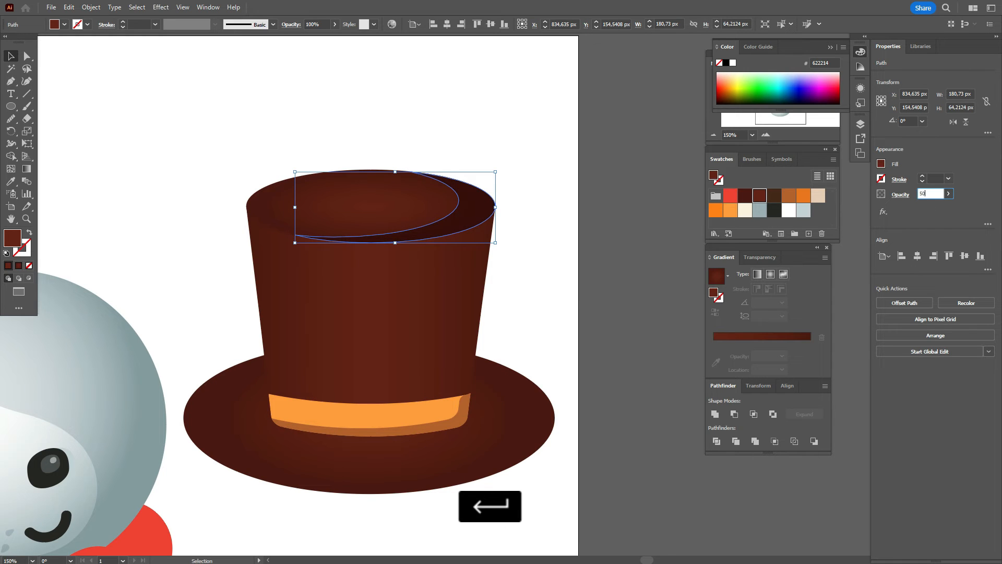
pyautogui.click(581, 291)
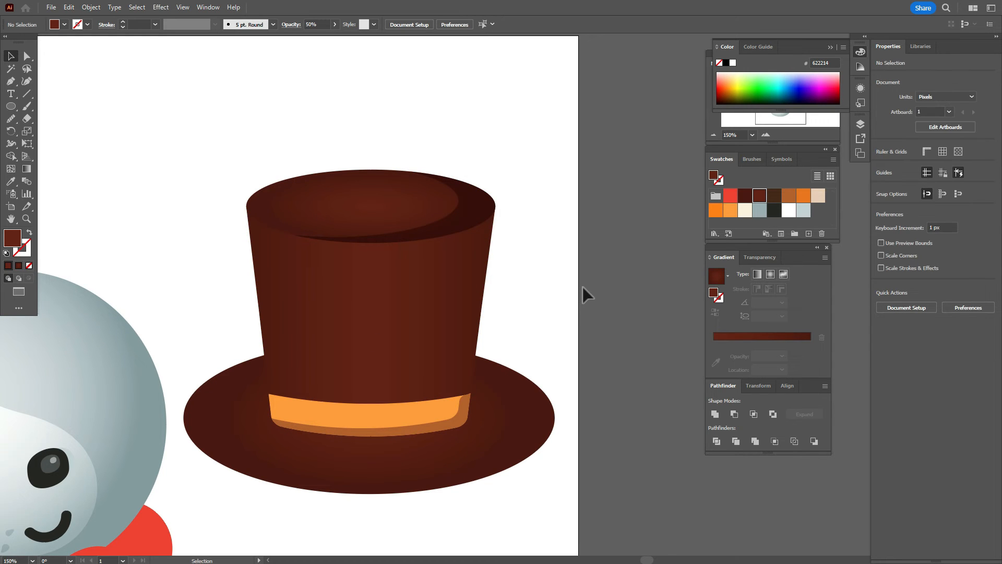
# Step: Set the crescent's opacity to 35% and deselect it
pyautogui.click(457, 219)
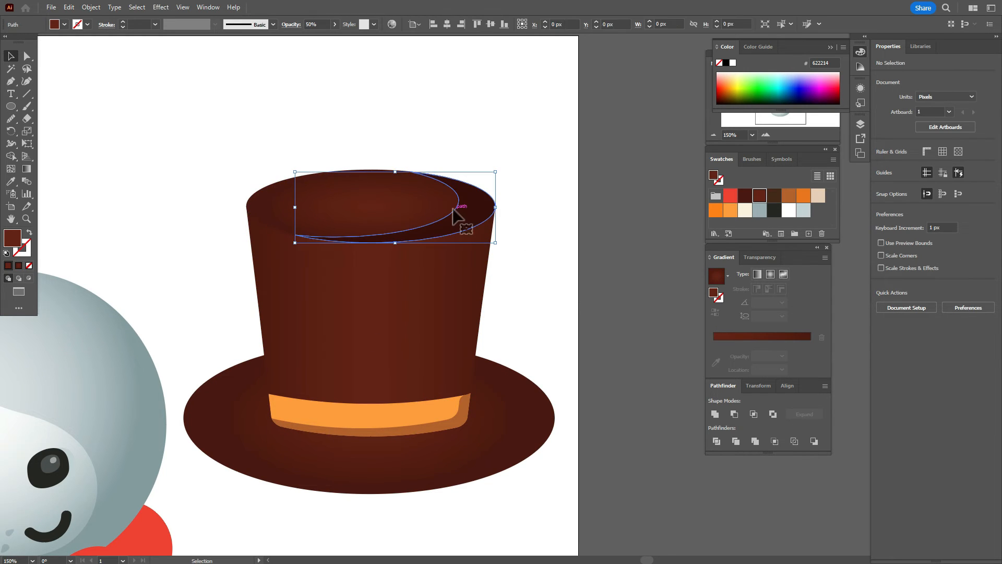
pyautogui.write('35')
pyautogui.press('Return')
pyautogui.click(519, 206)
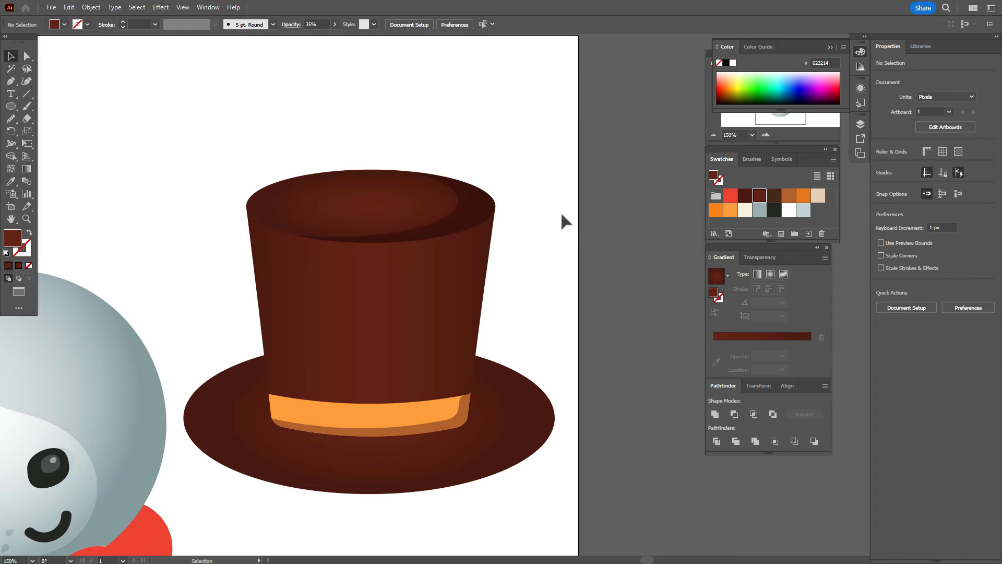
# Step: Draw a closed L-shaped shadow with the Pen tool, covering the hat body's right side and base and overshooting its outer edges
pyautogui.click(11, 81)
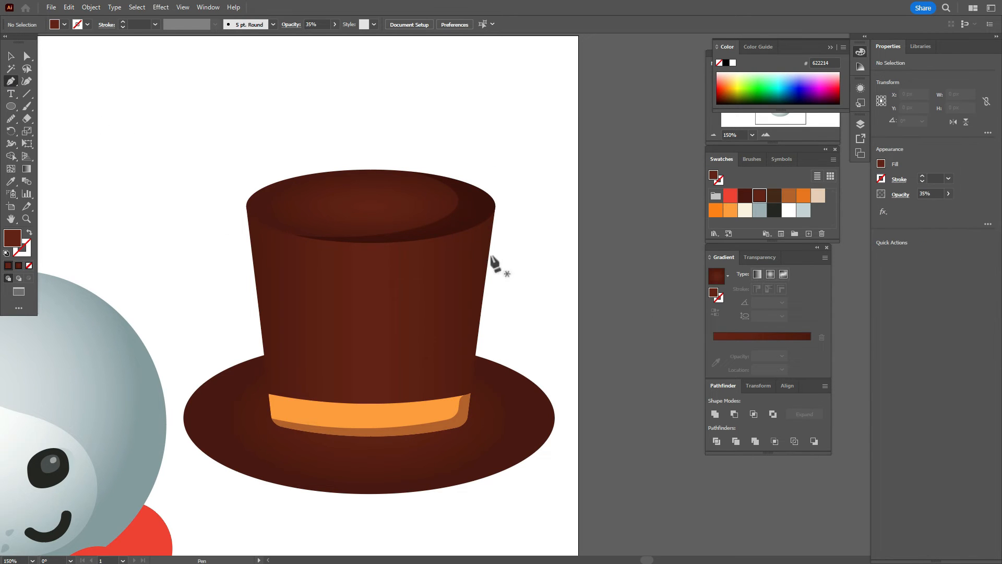
pyautogui.click(464, 219)
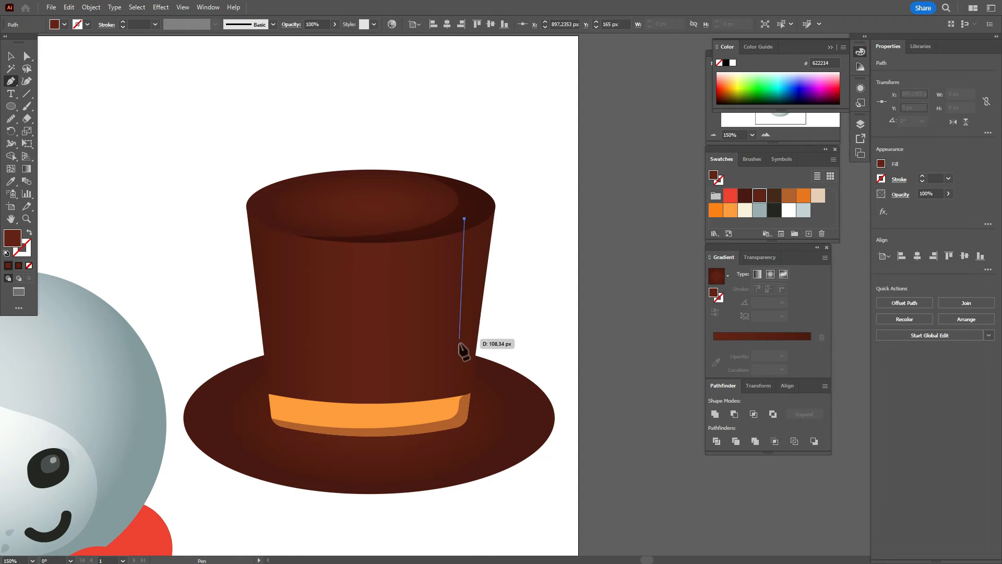
pyautogui.click(451, 376)
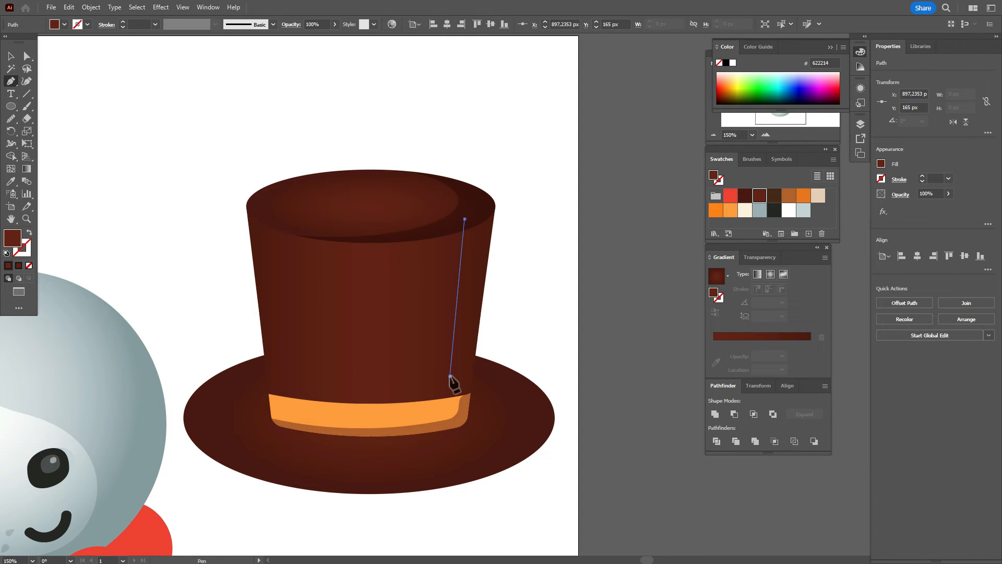
pyautogui.click(376, 376)
pyautogui.click(315, 388)
pyautogui.click(259, 372)
pyautogui.click(251, 431)
pyautogui.click(361, 459)
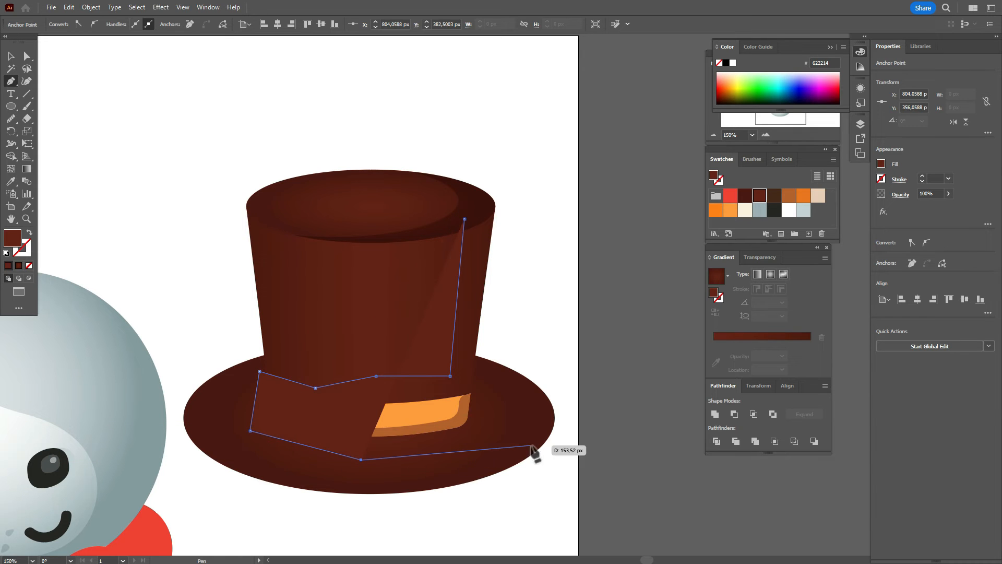
pyautogui.click(507, 441)
pyautogui.click(526, 290)
pyautogui.click(512, 179)
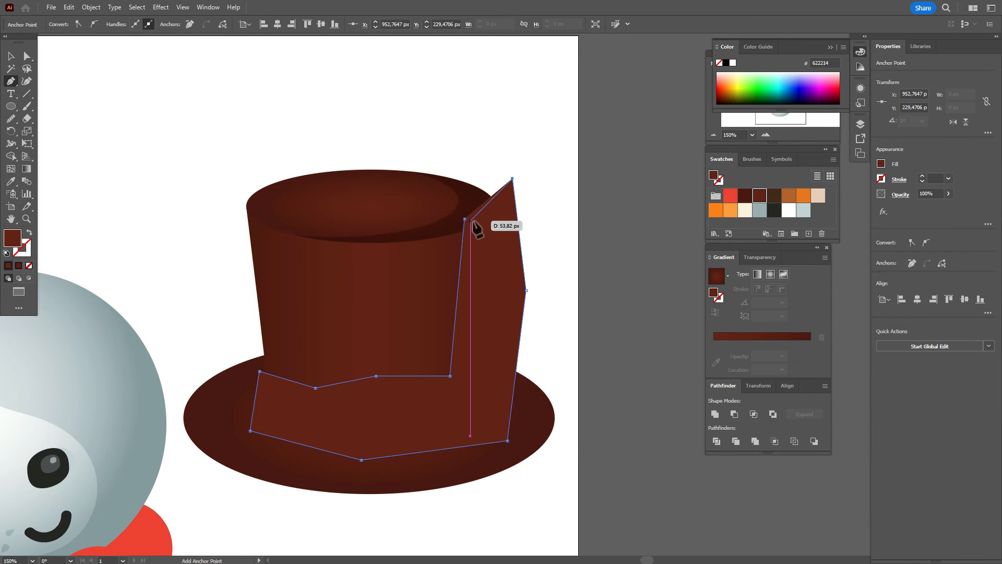
pyautogui.click(465, 219)
# Step: Trim away the part of the shadow shape outside the hat body with the Shape Builder
pyautogui.click(11, 57)
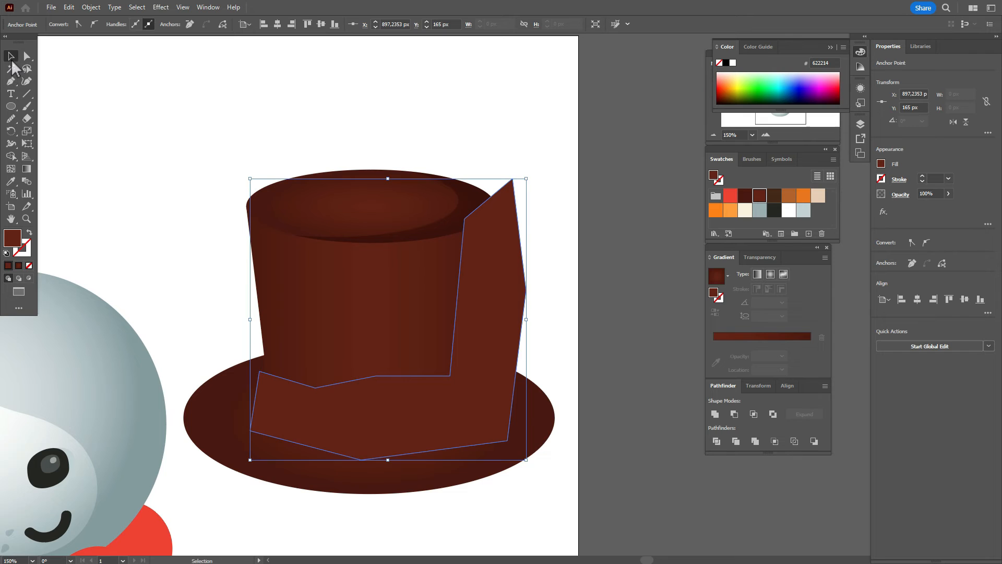
pyautogui.click(389, 332)
pyautogui.keyDown('shift'); pyautogui.click(488, 395); pyautogui.keyUp('shift')
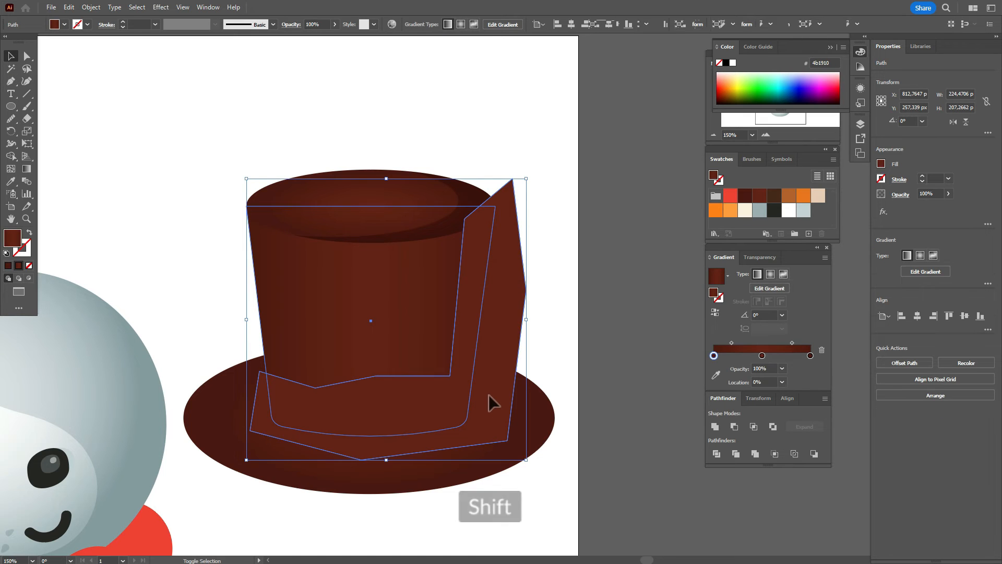
pyautogui.click(11, 156)
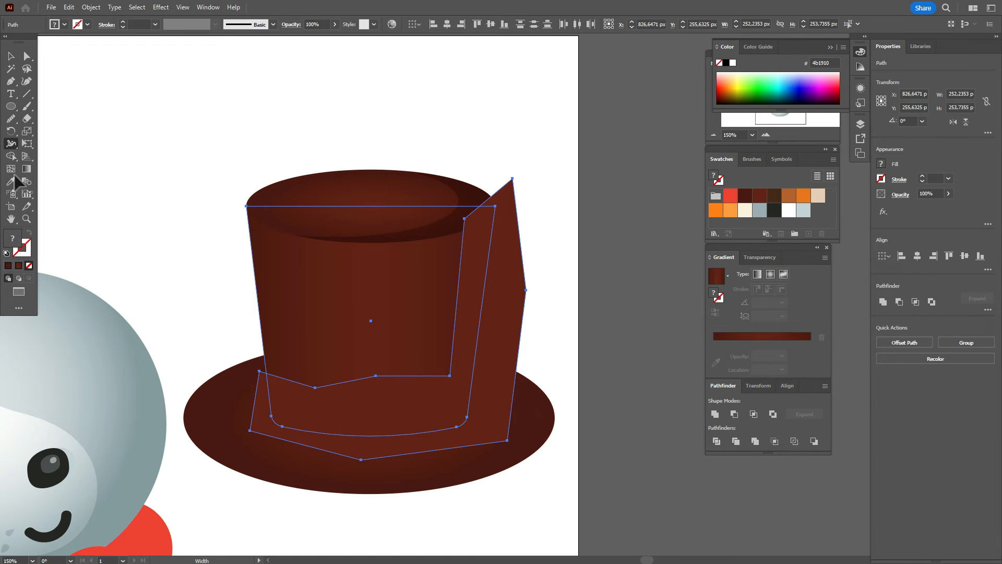
pyautogui.keyDown('alt'); pyautogui.click(501, 305); pyautogui.keyUp('alt')
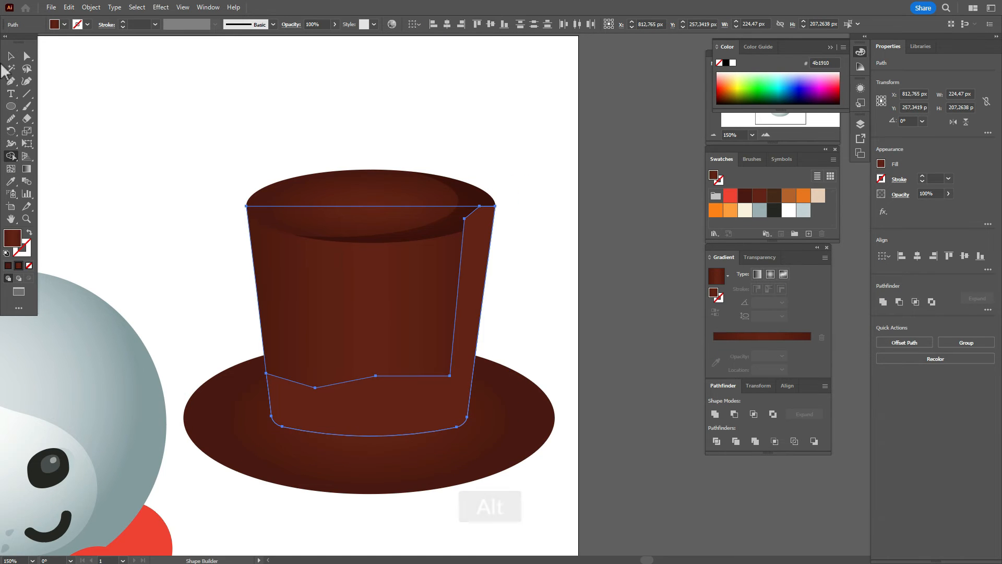
# Step: Round the three inner corners of the body shadow's upper edge, giving the corner below its right side the largest radius
pyautogui.click(27, 57)
pyautogui.click(316, 388)
pyautogui.moveTo(316, 378); pyautogui.dragTo(327, 347)
pyautogui.click(376, 376)
pyautogui.moveTo(380, 392); pyautogui.dragTo(440, 445)
pyautogui.click(451, 377)
pyautogui.moveTo(446, 373); pyautogui.dragTo(341, 333)
# Step: Copy the top crescent's Multiply fill and 35% opacity onto the body shadow with the Eyedropper
pyautogui.click(11, 181)
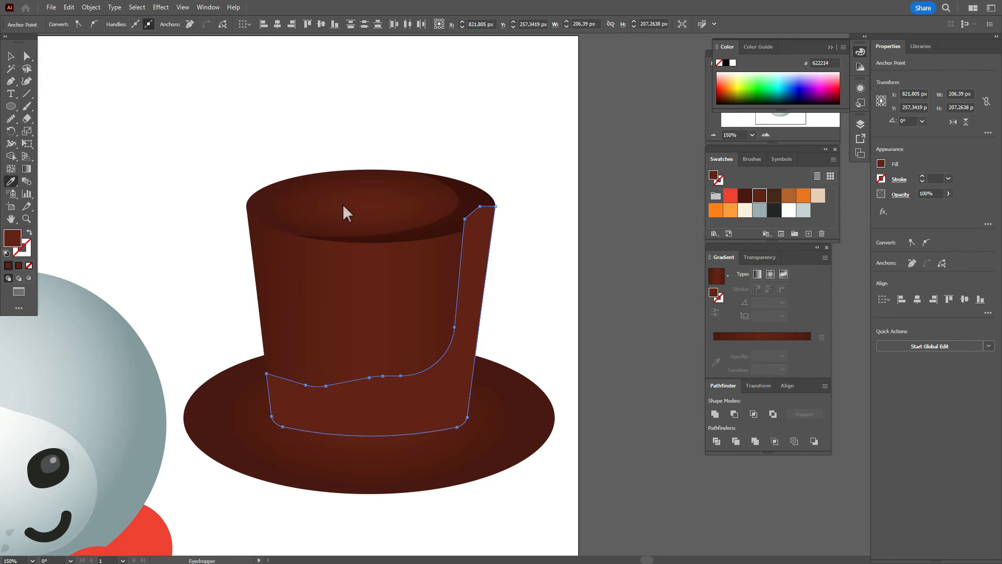
pyautogui.click(447, 222)
pyautogui.click(11, 54)
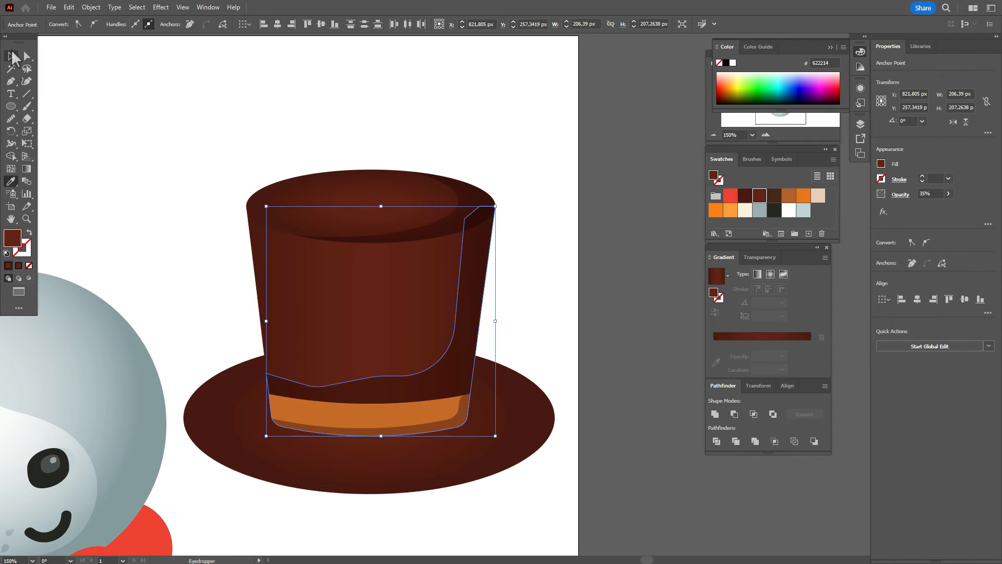
pyautogui.click(569, 120)
# Step: Bring the orange hat band and its darker edge in front of the body shadow and deselect them
pyautogui.click(487, 276)
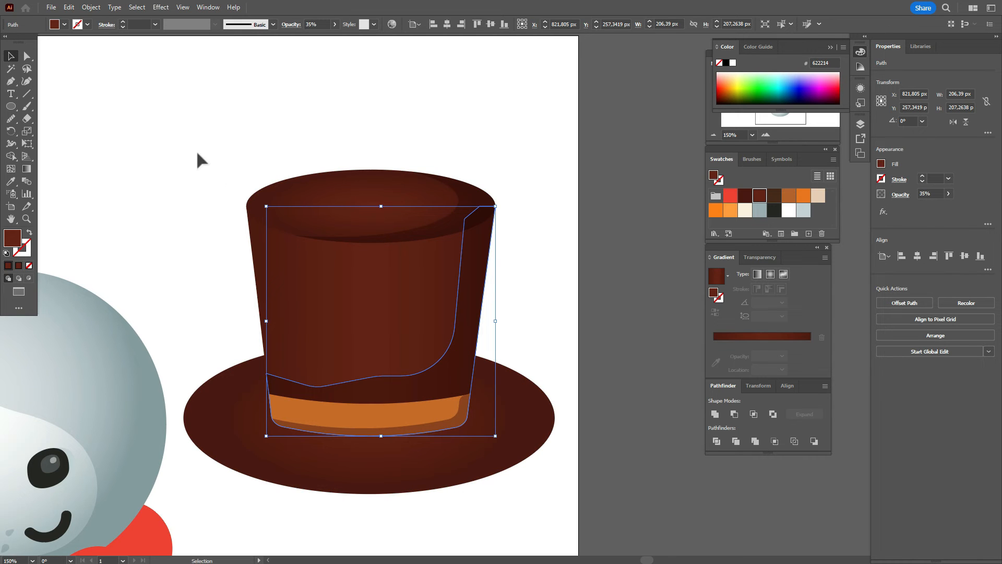
pyautogui.moveTo(355, 516); pyautogui.dragTo(413, 407)
pyautogui.moveTo(578, 279); pyautogui.dragTo(434, 368)
pyautogui.rightClick(483, 401)
pyautogui.moveTo(553, 355)
pyautogui.click(629, 348)
pyautogui.click(633, 343)
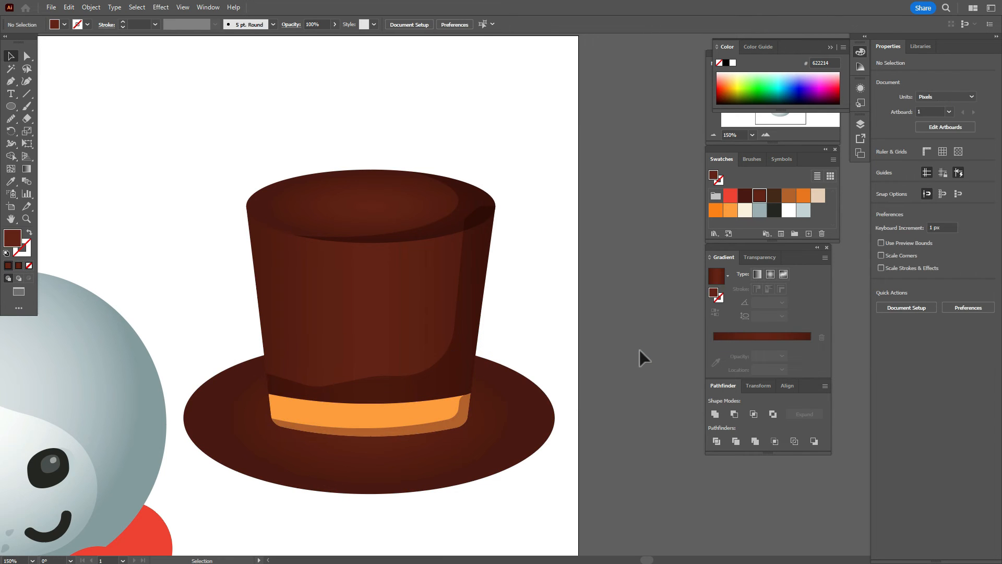
# Step: Bring the hat's top ellipse and its crescent shadow to the front so they cover the body shadow's upper end
pyautogui.click(420, 239)
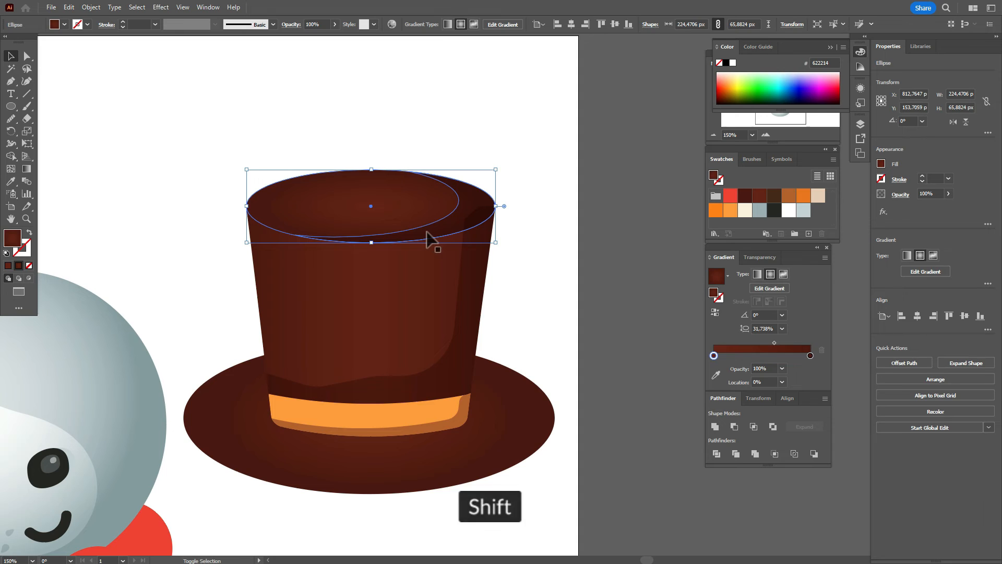
pyautogui.keyDown('shift'); pyautogui.click(427, 240); pyautogui.keyUp('shift')
pyautogui.rightClick(427, 239)
pyautogui.moveTo(527, 451)
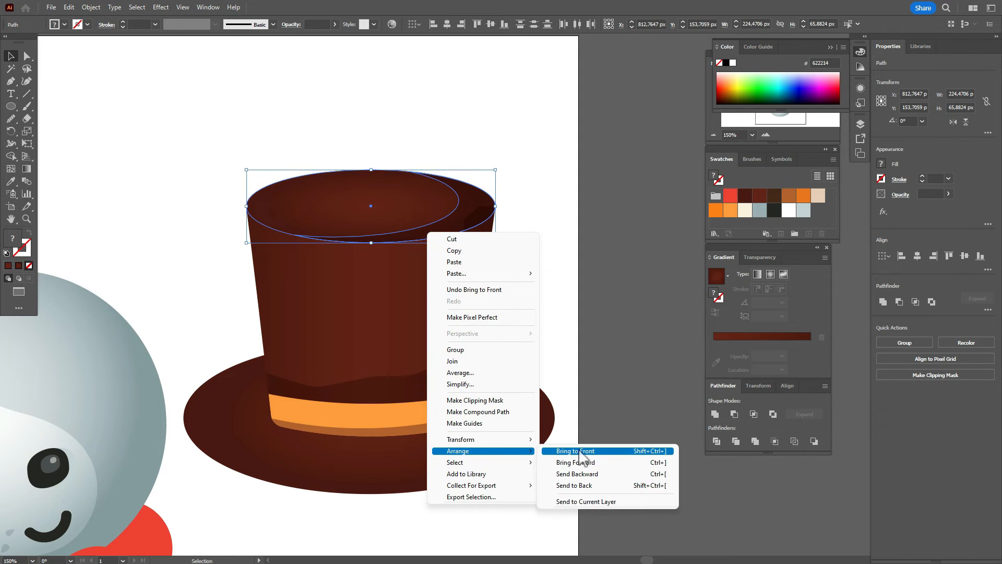
pyautogui.click(581, 452)
pyautogui.click(621, 416)
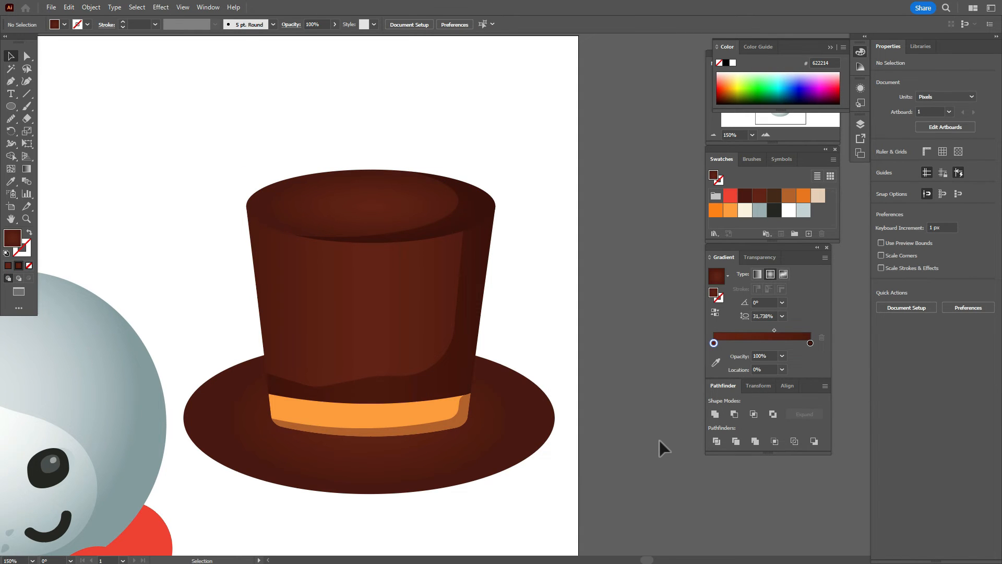
# Step: Draw a closed Pen shape over the brim's right side, curving from the orange band down past the brim's lower edge
pyautogui.click(11, 80)
pyautogui.click(27, 81)
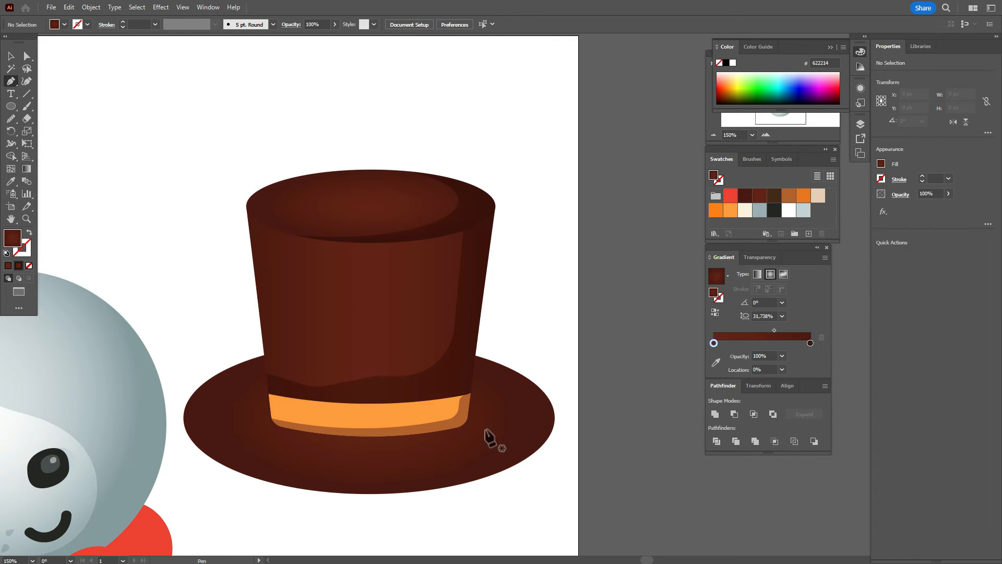
pyautogui.click(398, 393)
pyautogui.moveTo(488, 490); pyautogui.dragTo(577, 520)
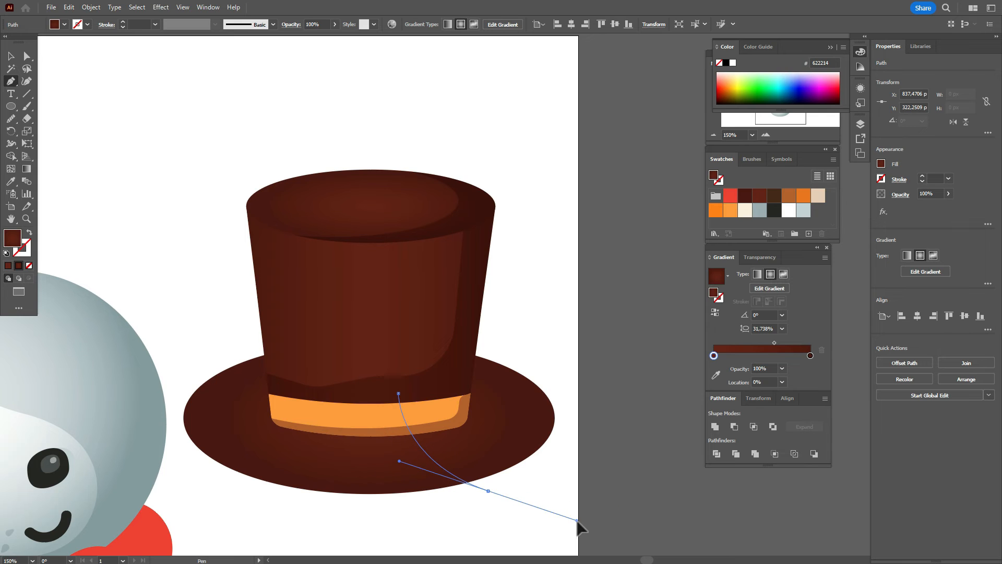
pyautogui.click(621, 455)
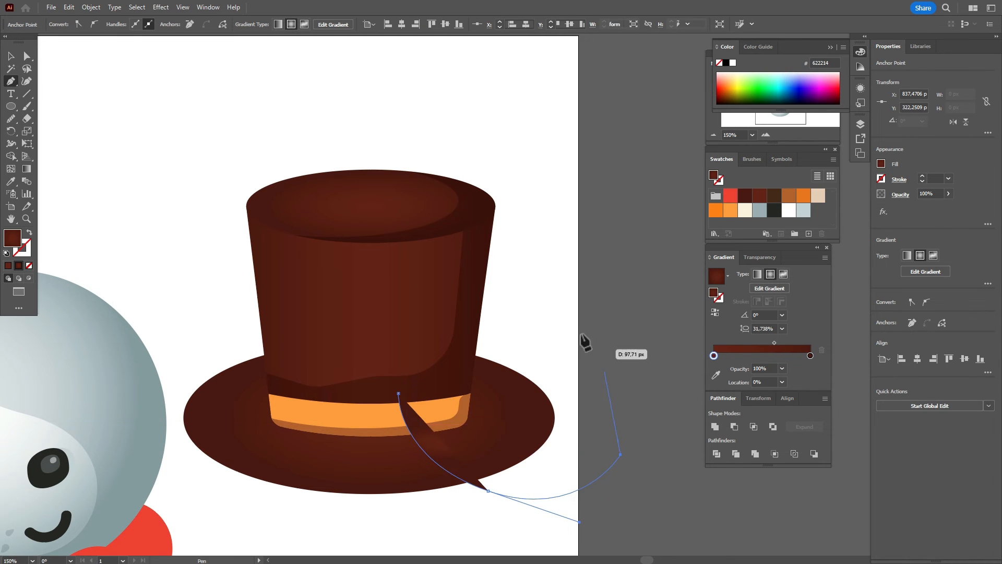
pyautogui.click(574, 325)
pyautogui.click(412, 336)
pyautogui.click(398, 392)
# Step: Trim away the part of the new shape outside the brim with the Shape Builder and deselect everything
pyautogui.click(11, 56)
pyautogui.keyDown('shift'); pyautogui.click(308, 488); pyautogui.keyUp('shift')
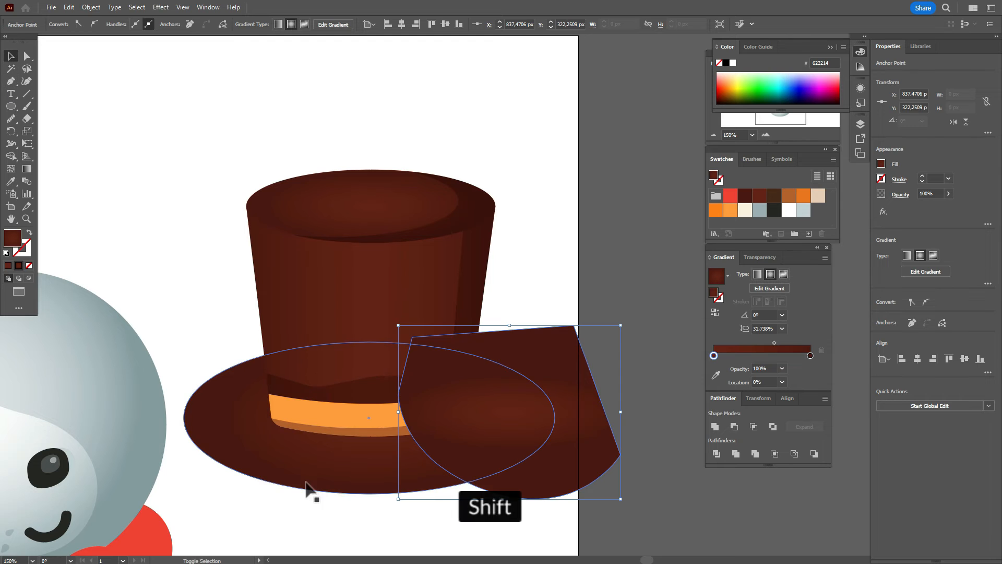
pyautogui.click(11, 156)
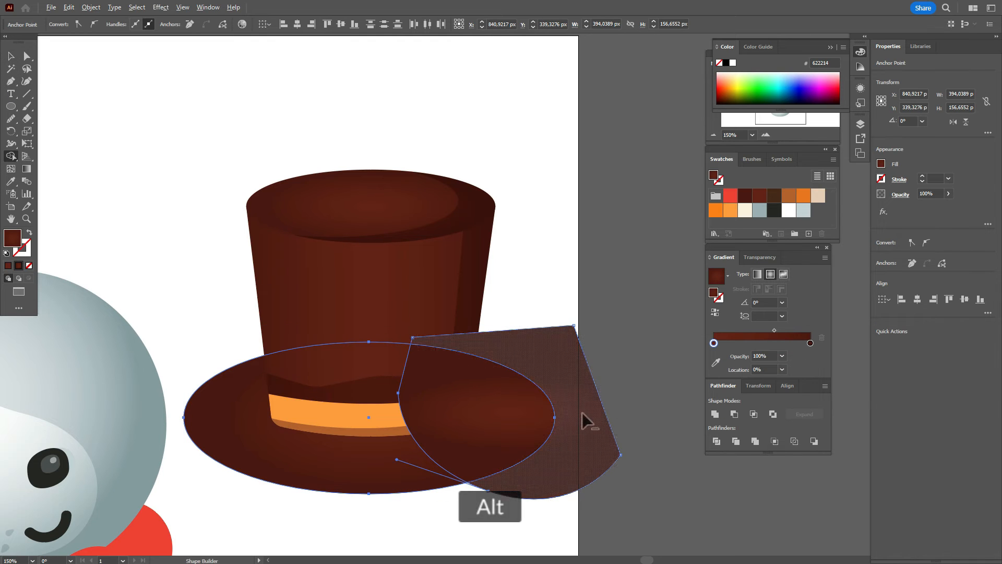
pyautogui.keyDown('alt'); pyautogui.click(584, 416); pyautogui.keyUp('alt')
pyautogui.press('v')
pyautogui.click(638, 346)
# Step: Send the brim and its trimmed shadow shape behind the rest of the hat
pyautogui.click(543, 418)
pyautogui.keyDown('shift'); pyautogui.click(341, 492); pyautogui.keyUp('shift')
pyautogui.rightClick(343, 487)
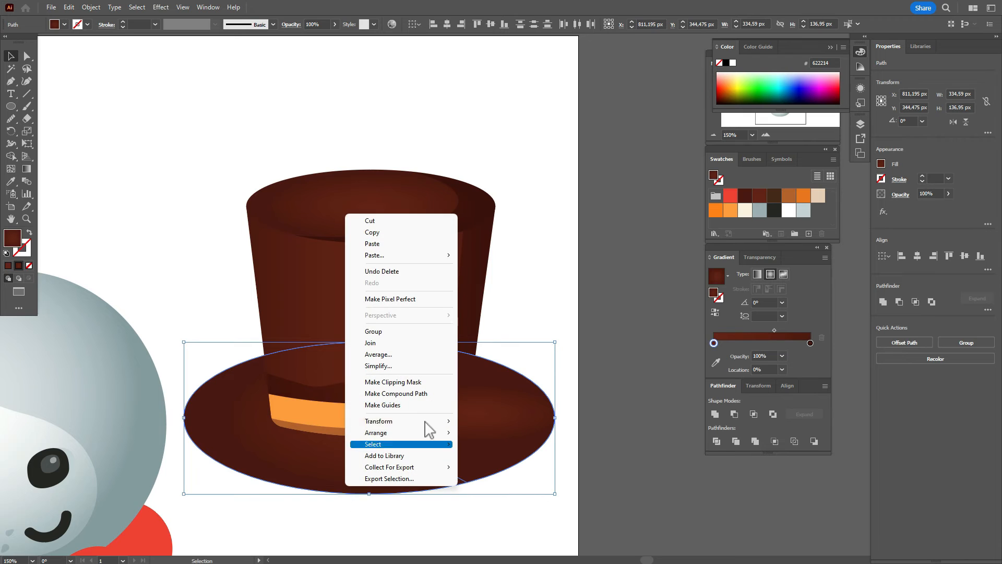
pyautogui.moveTo(433, 433)
pyautogui.click(509, 466)
pyautogui.click(582, 438)
# Step: Copy the body shadow's Multiply fill and 35% opacity onto the brim's shadow shape with the Eyedropper
pyautogui.click(544, 431)
pyautogui.press('i')
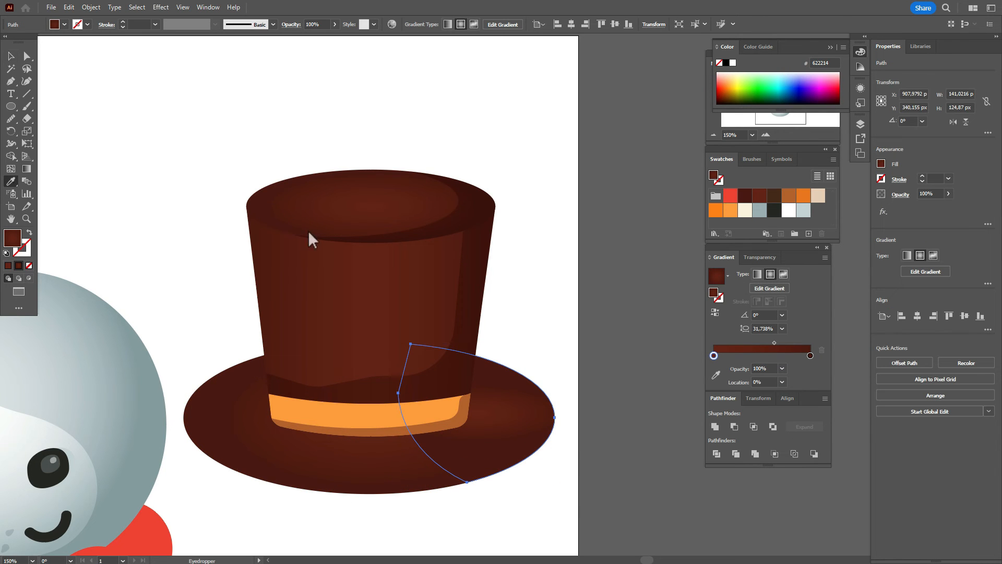
pyautogui.click(464, 268)
pyautogui.click(11, 56)
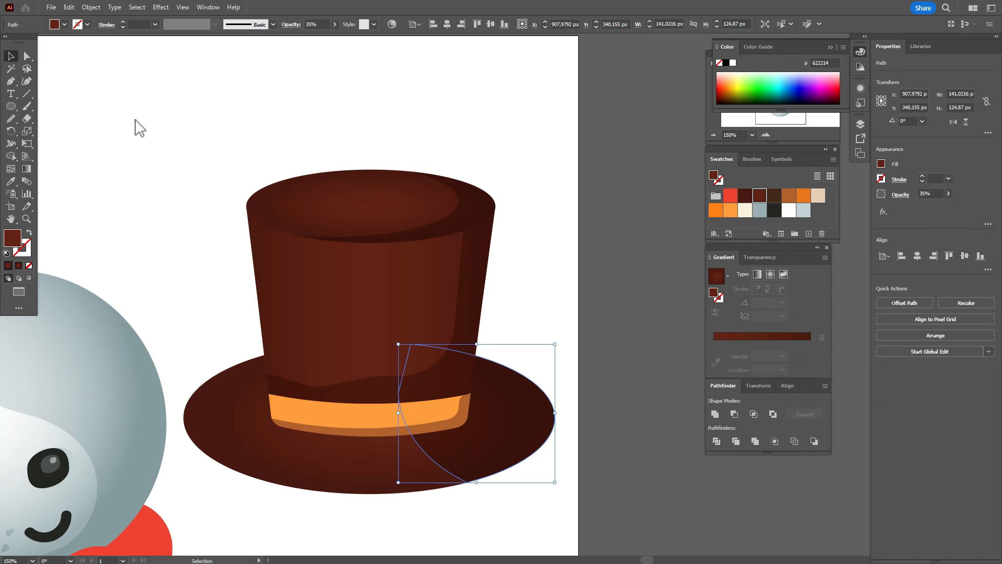
# Step: Duplicate the brim in place, offset one copy up and to the right, and subtract it to leave a thin crescent along the brim's edge
pyautogui.click(133, 118)
pyautogui.click(251, 463)
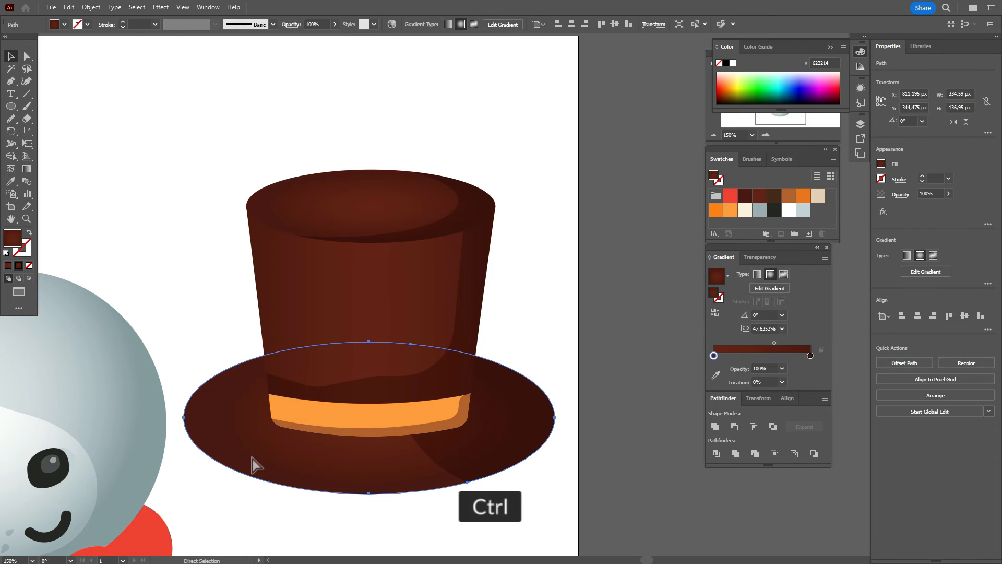
pyautogui.hotkey('ctrl', 'c')
pyautogui.moveTo(253, 459); pyautogui.dragTo(265, 456)
pyautogui.keyDown('shift'); pyautogui.click(265, 476); pyautogui.keyUp('shift')
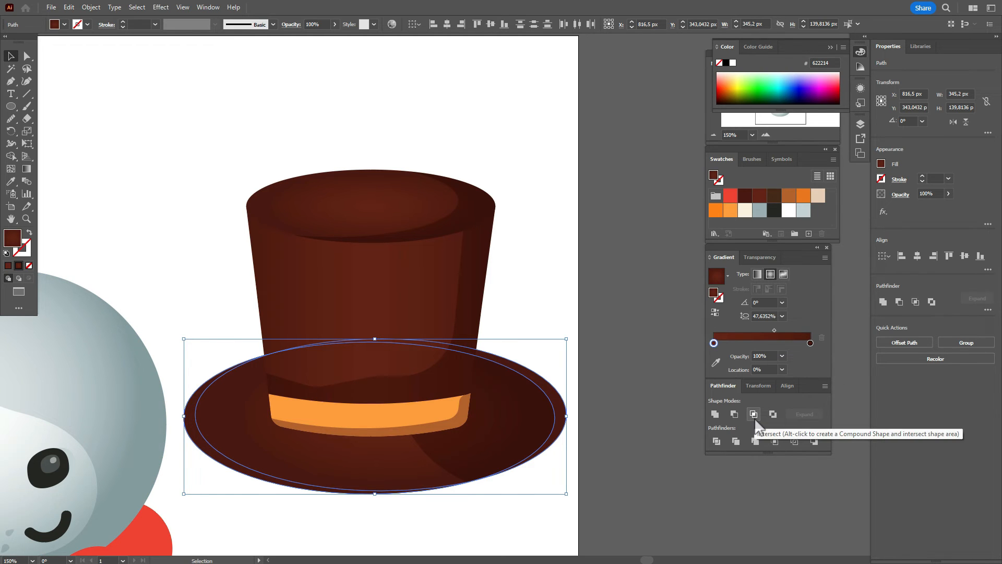
pyautogui.click(735, 414)
# Step: Copy the hat body shadow's fill and 35% opacity onto the brim's crescent with the Eyedropper and deselect it
pyautogui.click(11, 181)
pyautogui.click(483, 285)
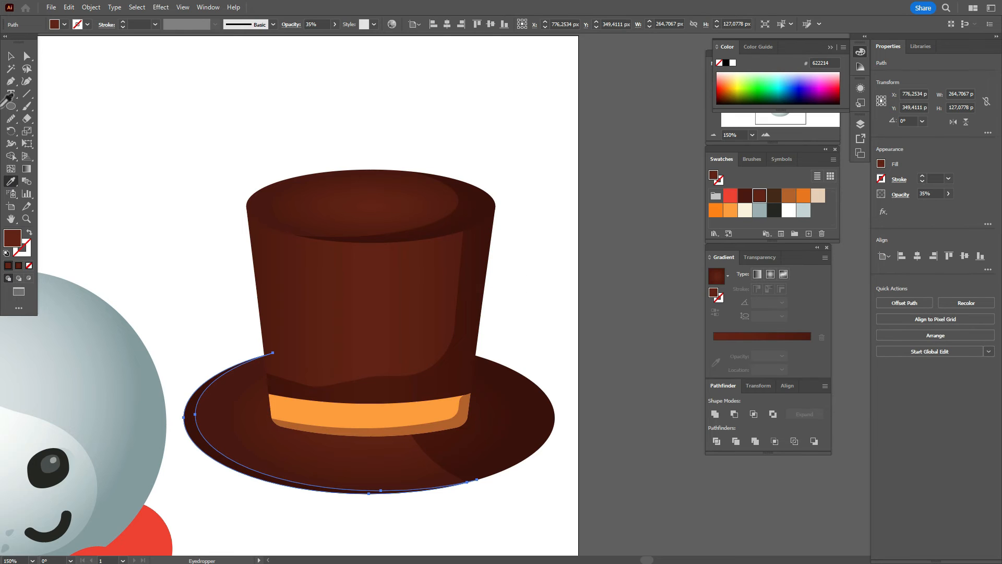
pyautogui.click(11, 55)
pyautogui.click(127, 112)
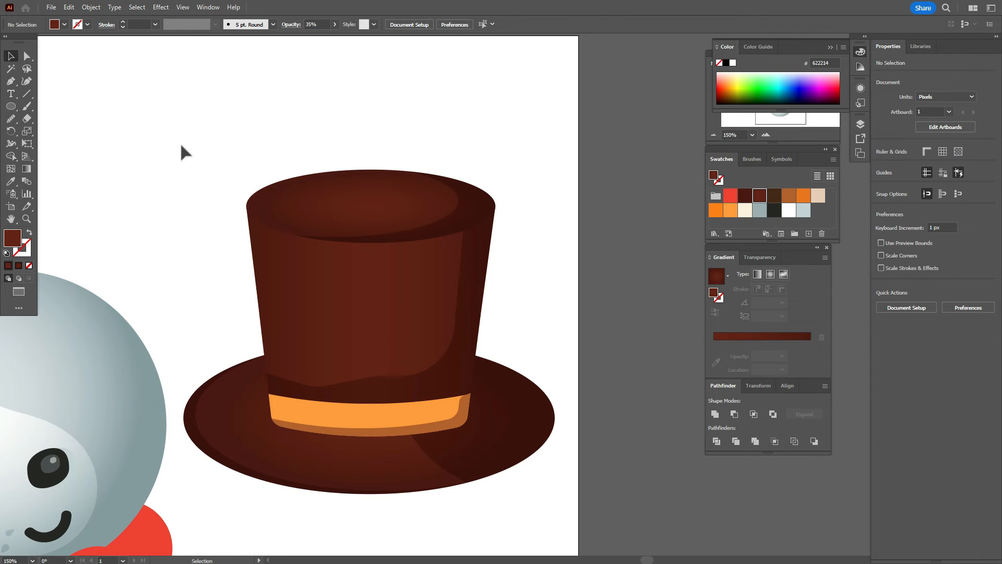
# Step: Group all the hat's shapes and bring the group to the front
pyautogui.moveTo(214, 123); pyautogui.dragTo(578, 518)
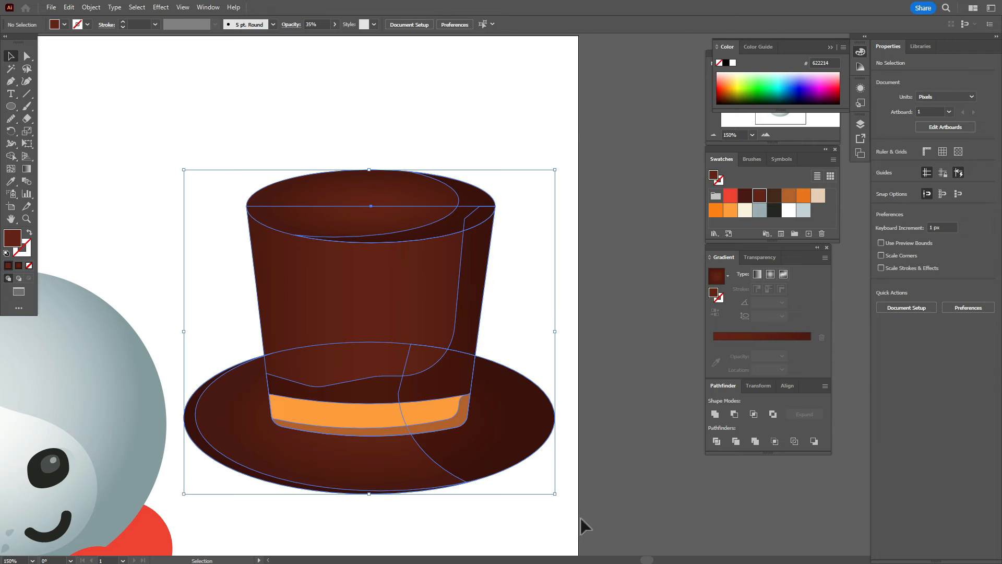
pyautogui.rightClick(439, 349)
pyautogui.click(467, 188)
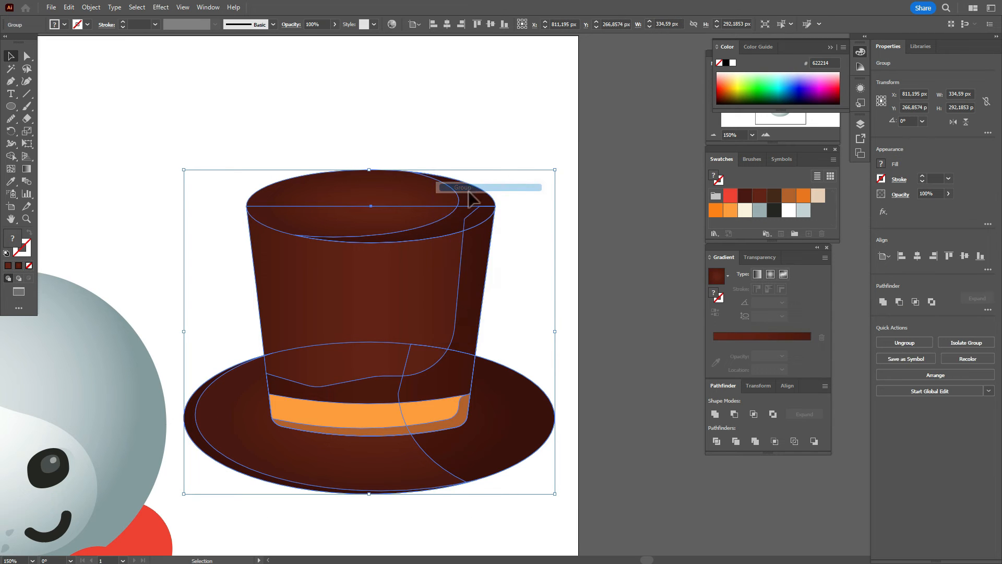
pyautogui.rightClick(437, 355)
pyautogui.moveTo(491, 302)
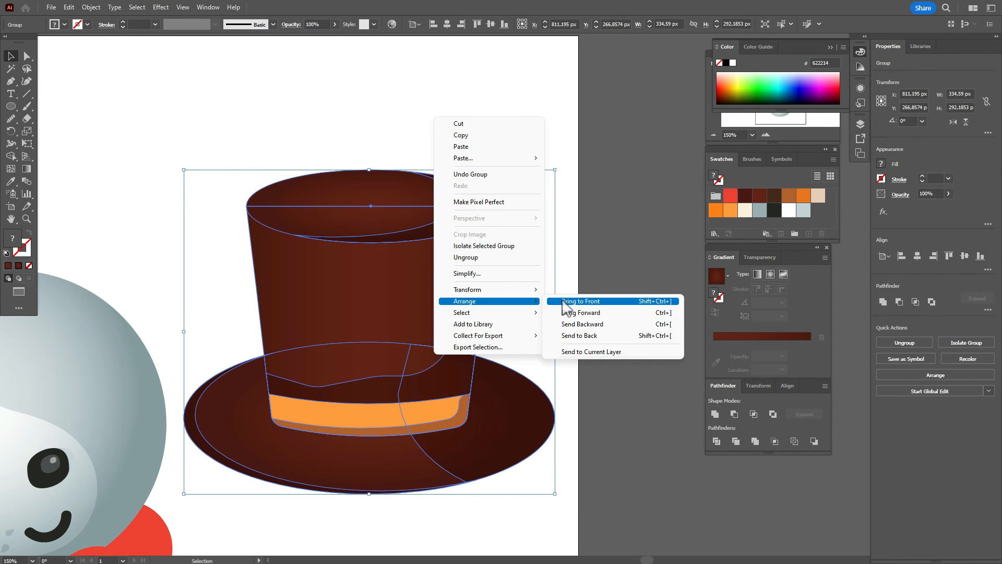
pyautogui.click(567, 302)
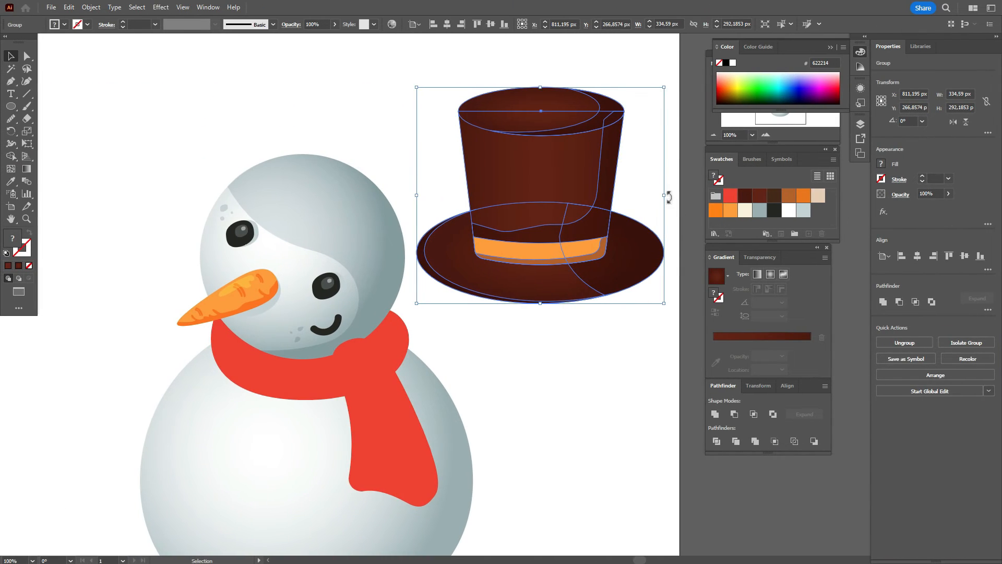
# Step: Rotate the hat group clockwise by about 33° and position it tilted on the snowman's head
pyautogui.moveTo(668, 198); pyautogui.dragTo(672, 280)
pyautogui.moveTo(528, 220); pyautogui.dragTo(405, 188)
pyautogui.moveTo(467, 236)
pyautogui.mouseDown()
pyautogui.moveTo(483, 247)
pyautogui.moveTo(487, 238)
pyautogui.mouseUp()
pyautogui.moveTo(405, 254); pyautogui.dragTo(391, 244)
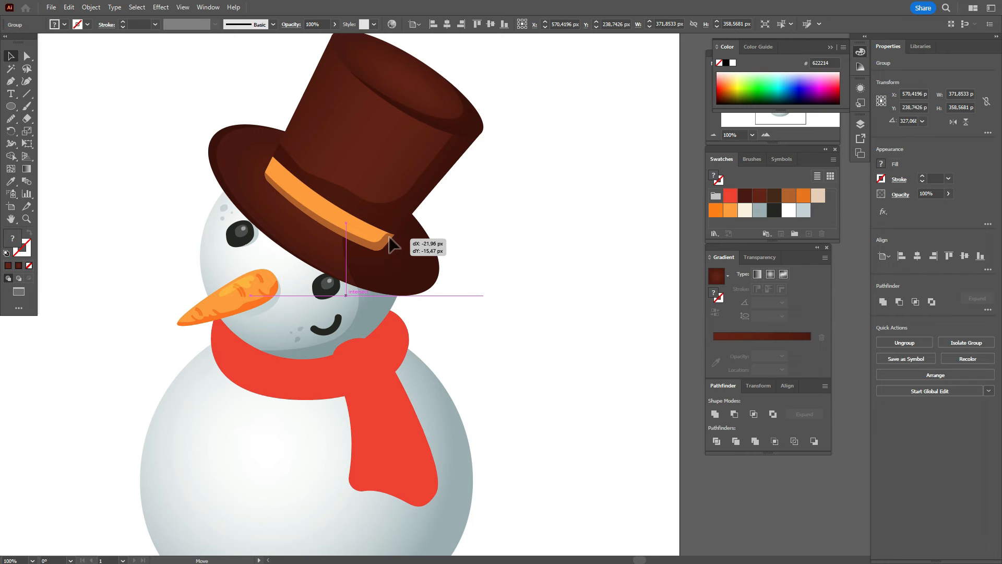
pyautogui.moveTo(389, 238); pyautogui.dragTo(383, 239)
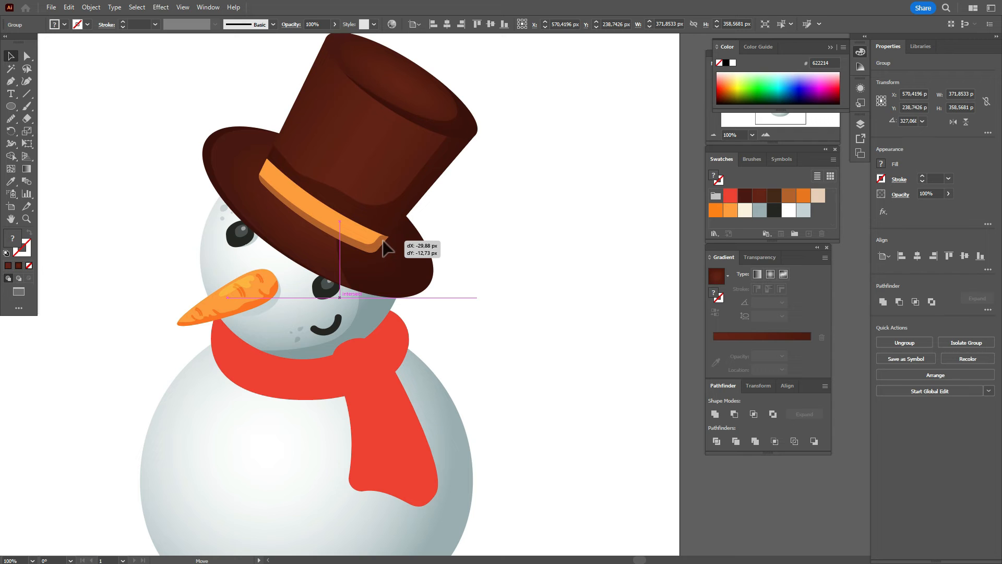
pyautogui.moveTo(384, 241); pyautogui.dragTo(384, 242)
pyautogui.click(515, 252)
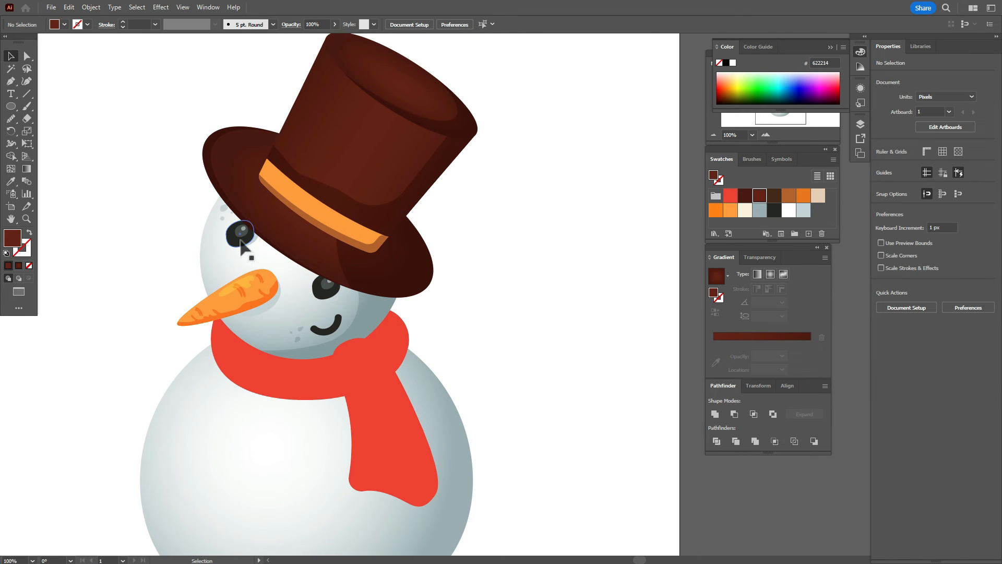
# Step: Move both of the snowman's eyes slightly down, clear of the hat's brim
pyautogui.click(242, 246)
pyautogui.moveTo(244, 240); pyautogui.dragTo(242, 243)
pyautogui.moveTo(243, 241); pyautogui.dragTo(243, 242)
pyautogui.click(325, 285)
pyautogui.moveTo(325, 285); pyautogui.dragTo(323, 303)
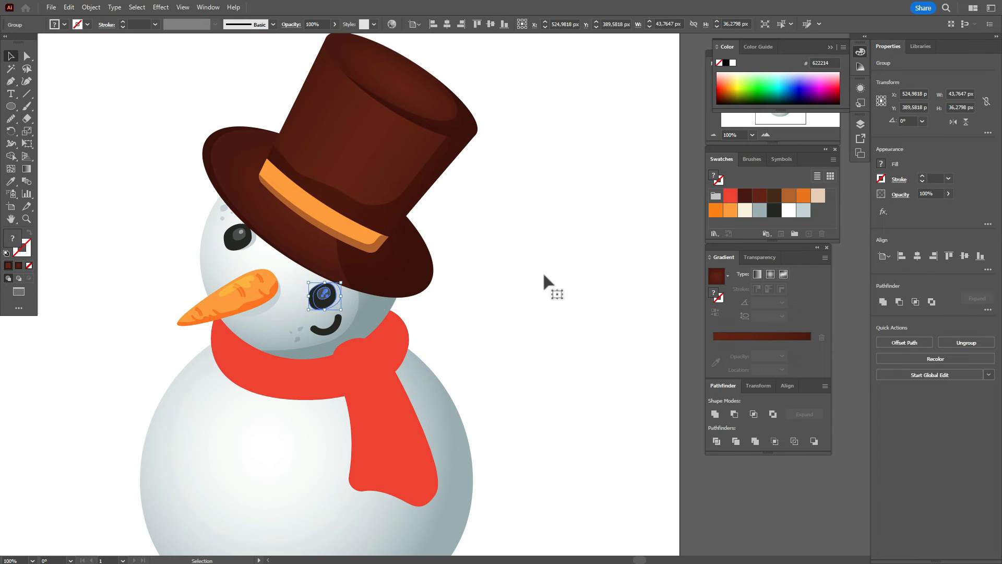
pyautogui.click(549, 276)
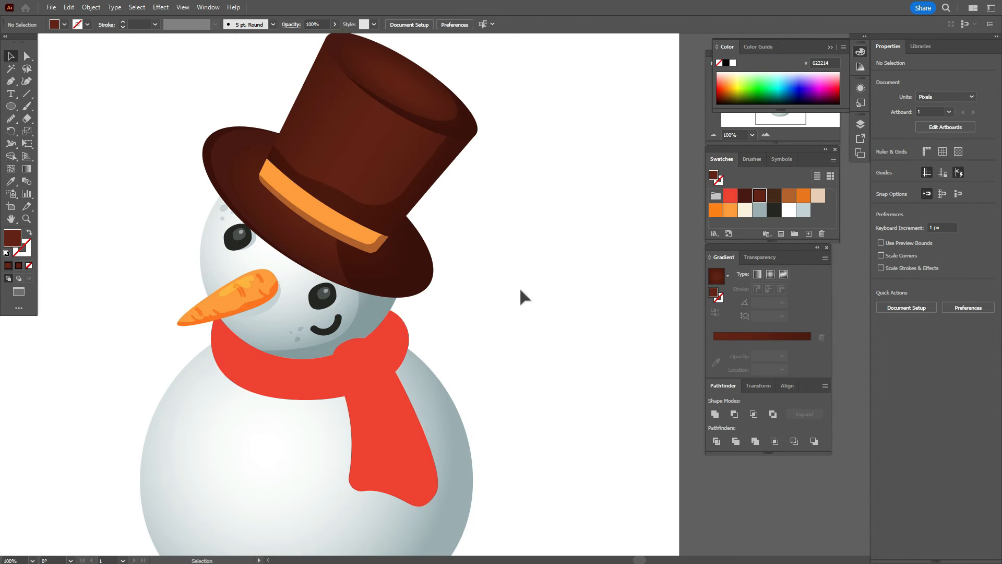
# Step: Change the blending mode of the shadow shape behind the snowman's eye nearest the mouth and deselect it
pyautogui.click(342, 296)
pyautogui.click(27, 56)
pyautogui.click(63, 83)
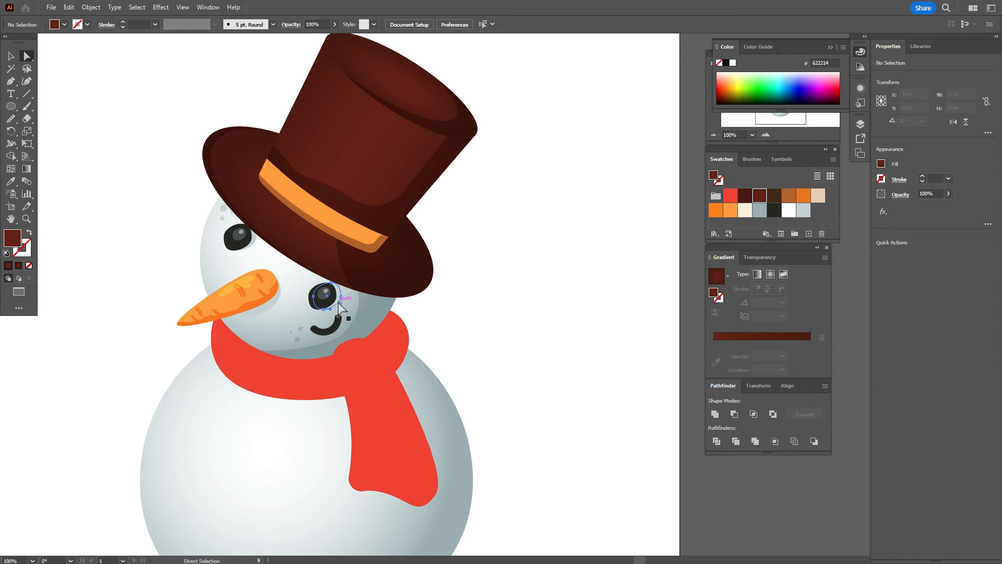
pyautogui.click(338, 303)
pyautogui.click(904, 197)
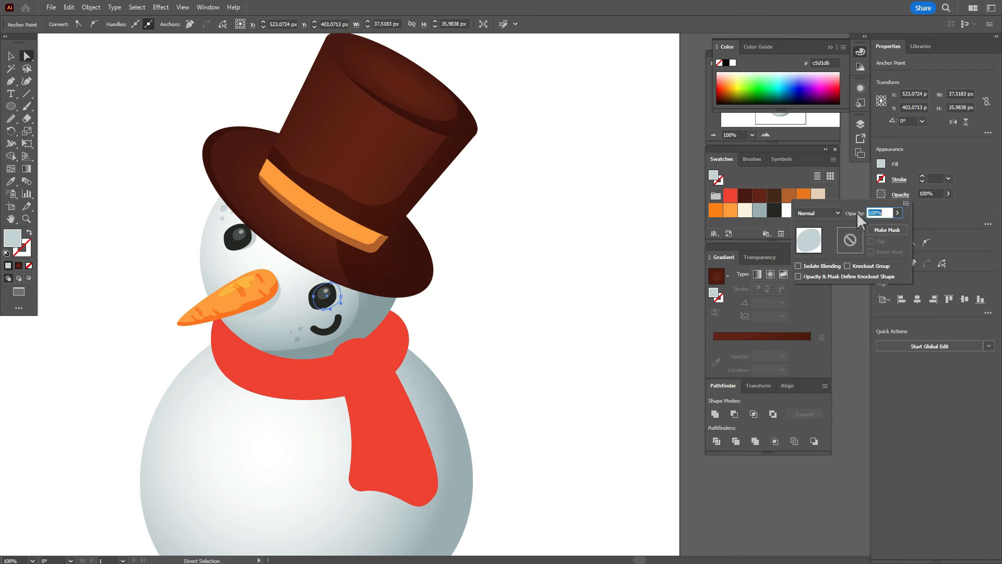
pyautogui.click(828, 215)
pyautogui.click(828, 251)
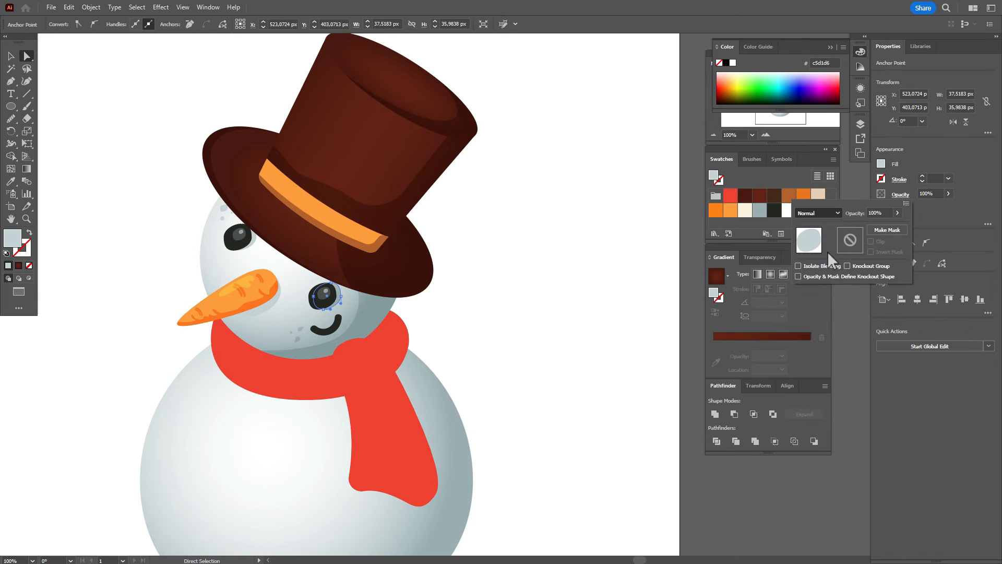
pyautogui.click(925, 192)
pyautogui.click(11, 56)
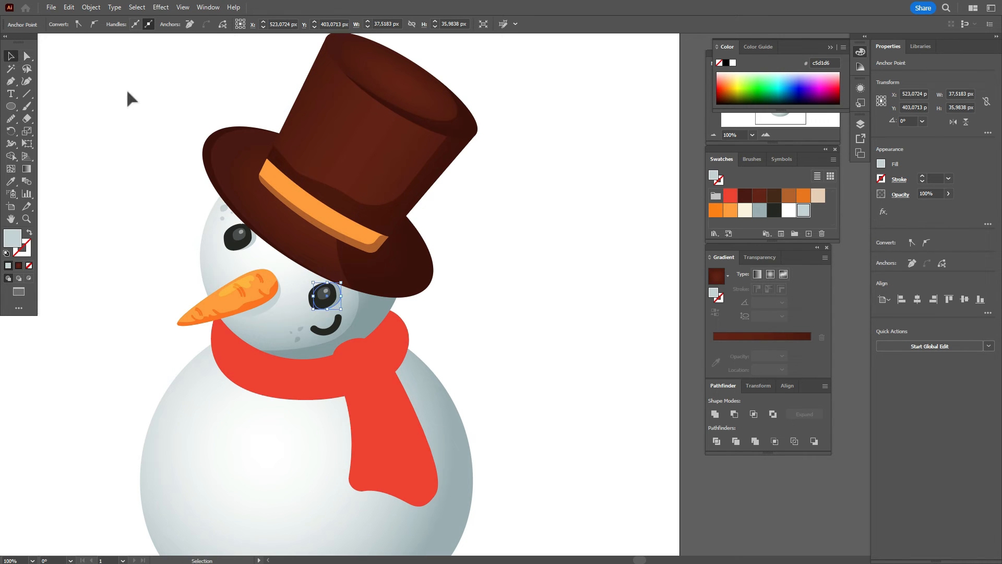
pyautogui.click(127, 89)
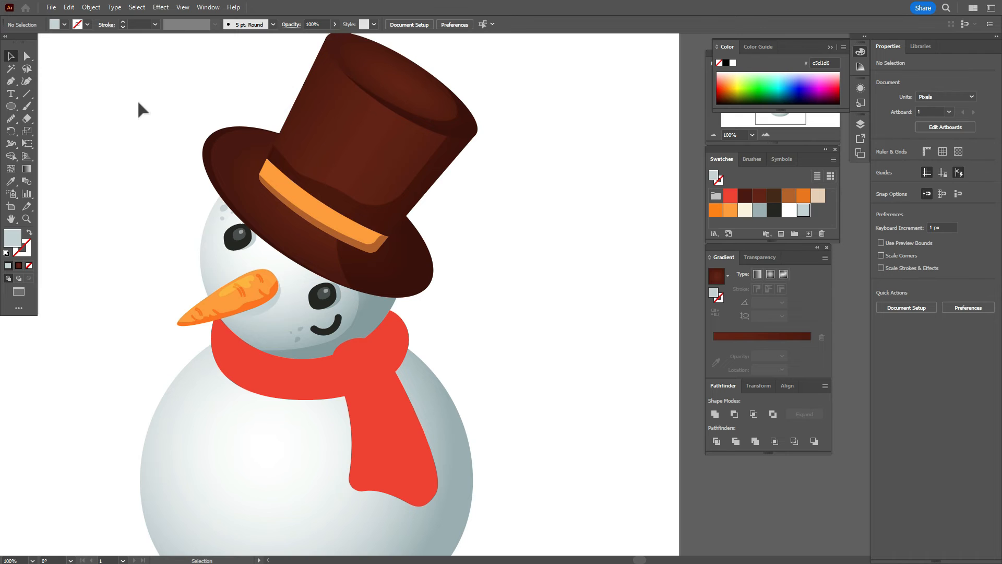
# Step: Reshape the head shadow's inner edge with the Curvature tool so it follows the underside of the hat's brim
pyautogui.click(368, 303)
pyautogui.click(27, 81)
pyautogui.moveTo(260, 226); pyautogui.dragTo(242, 234)
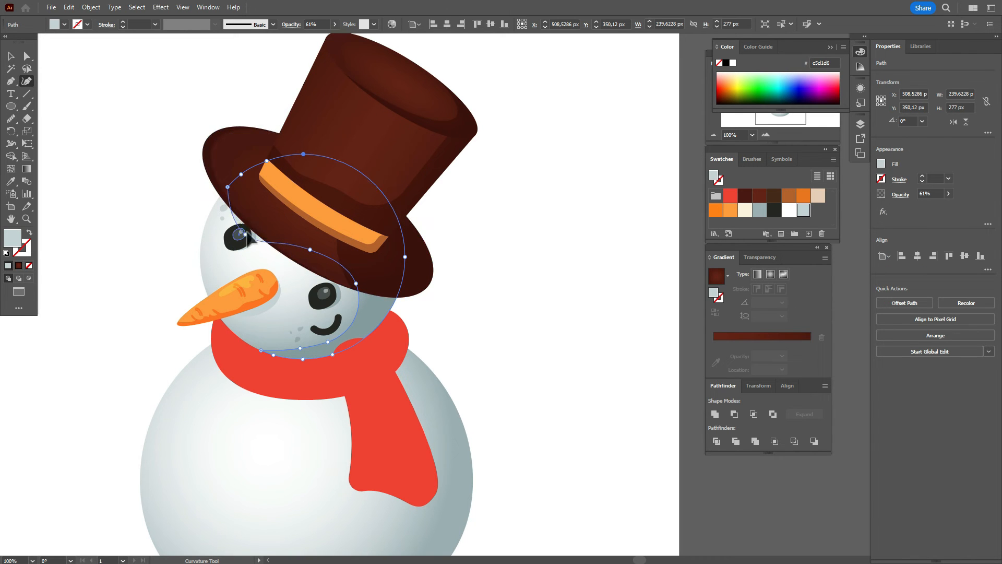
pyautogui.moveTo(311, 252); pyautogui.dragTo(351, 298)
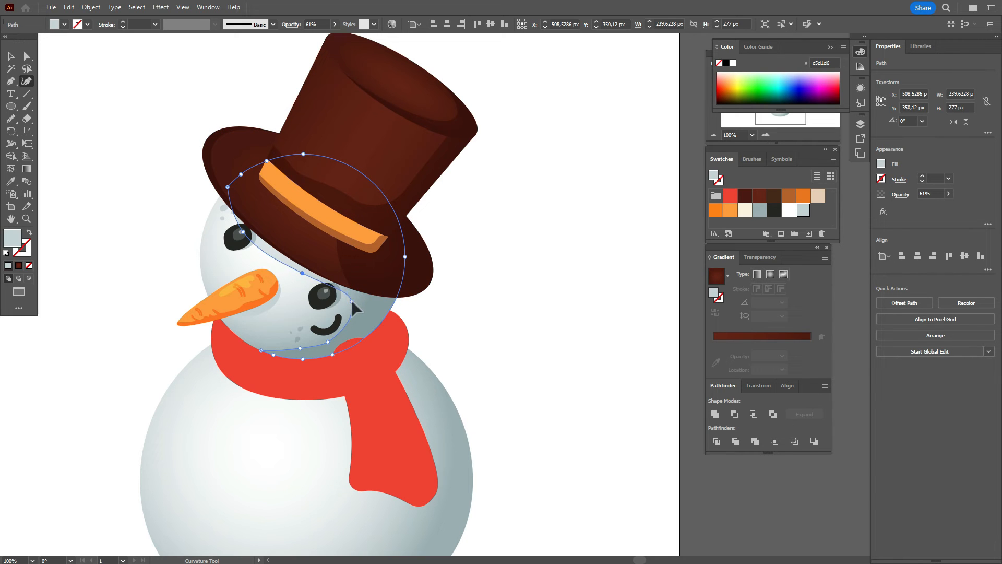
pyautogui.click(10, 56)
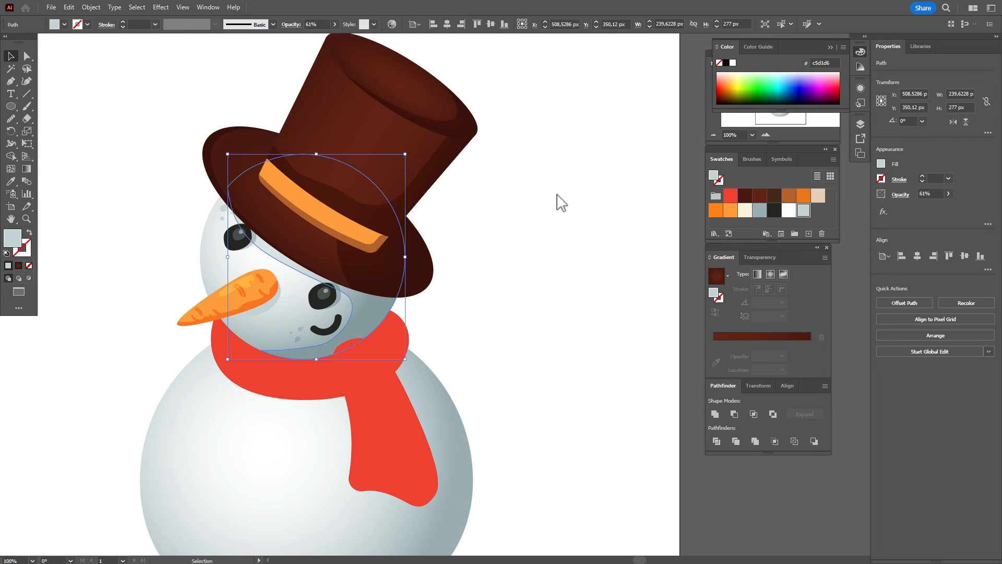
pyautogui.click(553, 199)
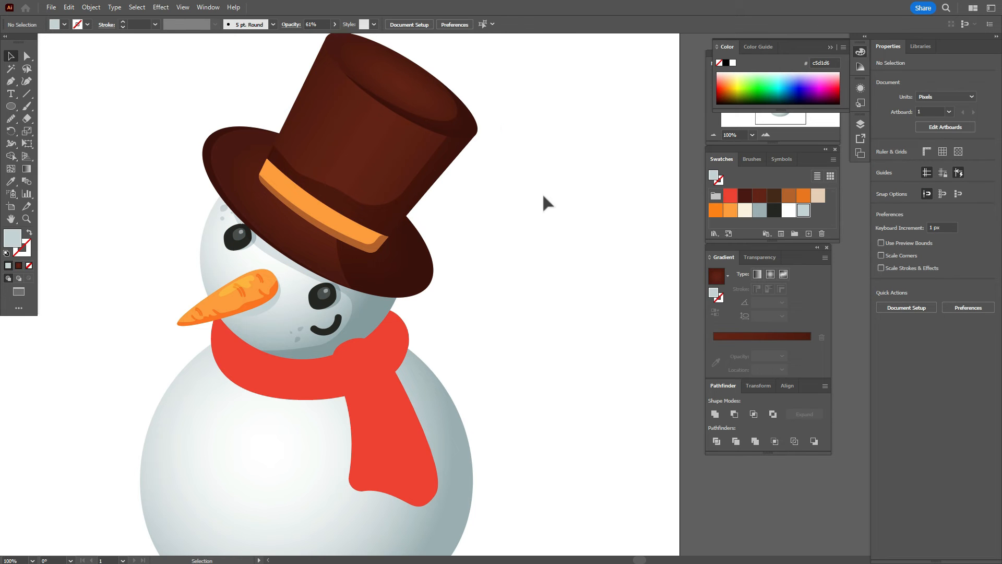
# Step: Shift the head shadow's upper-left anchor point slightly outward and down beneath the hat's brim
pyautogui.click(277, 261)
pyautogui.click(26, 56)
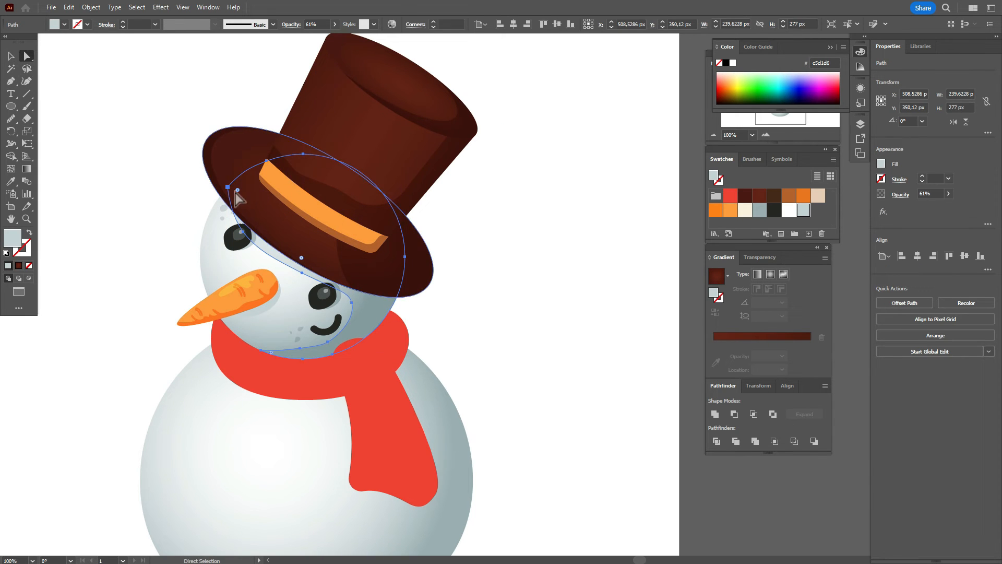
pyautogui.moveTo(227, 188); pyautogui.dragTo(221, 194)
pyautogui.click(158, 209)
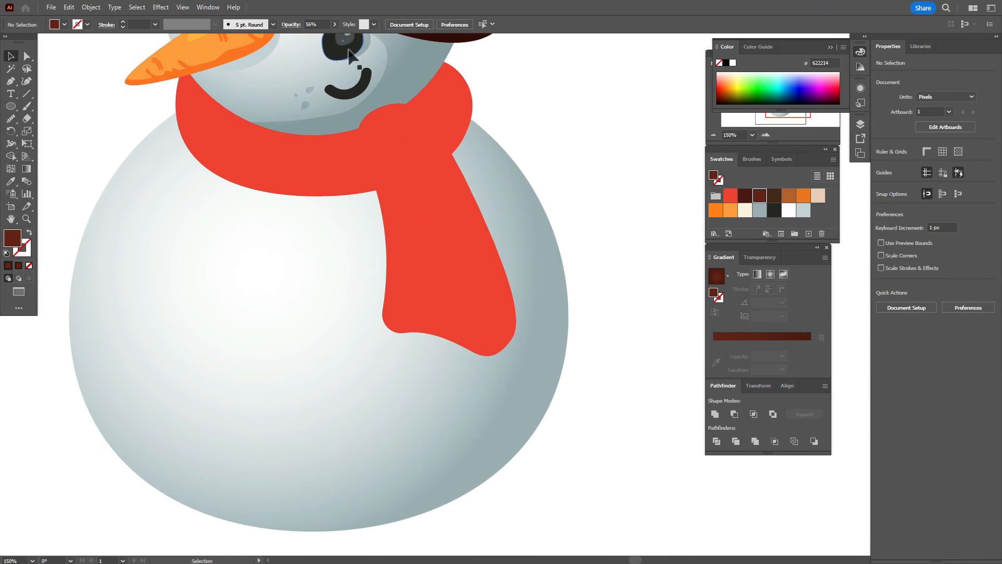
# Step: Use the eye group to make a column of three coal buttons on the snowman's body, with the middle one larger
pyautogui.click(349, 53)
pyautogui.moveTo(349, 53); pyautogui.dragTo(300, 369)
pyautogui.click(303, 347)
pyautogui.click(301, 334)
pyautogui.moveTo(304, 271); pyautogui.dragTo(300, 416)
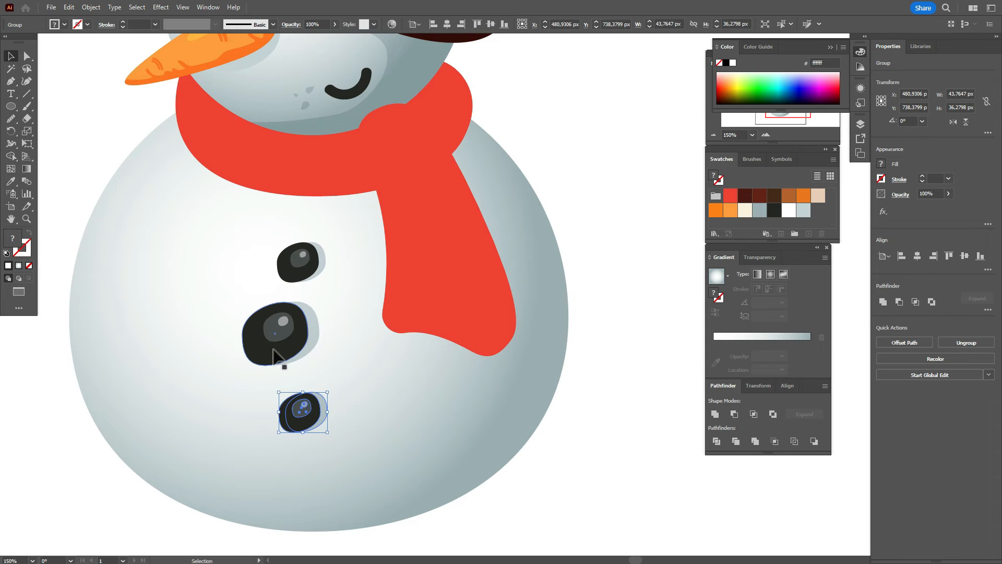
# Step: Nudge the three coal buttons slightly up and to the left on the body and deselect them
pyautogui.moveTo(283, 349); pyautogui.dragTo(281, 342)
pyautogui.moveTo(309, 262); pyautogui.dragTo(308, 255)
pyautogui.moveTo(309, 417); pyautogui.dragTo(306, 408)
pyautogui.click(596, 329)
# Step: Duplicate the snowman's gradient body twice, pasting each copy in place in front
pyautogui.click(511, 404)
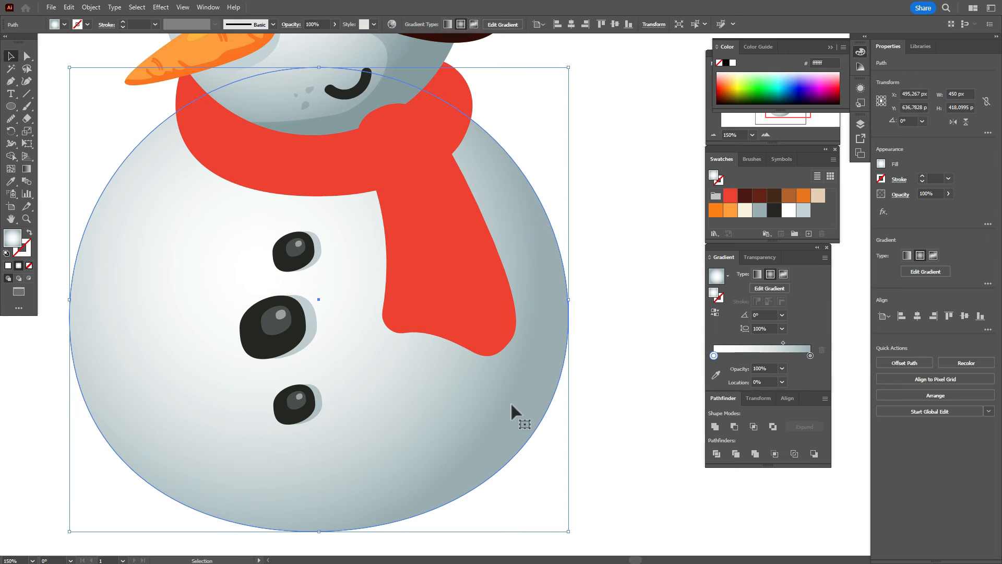
pyautogui.hotkey('ctrl', 'c')
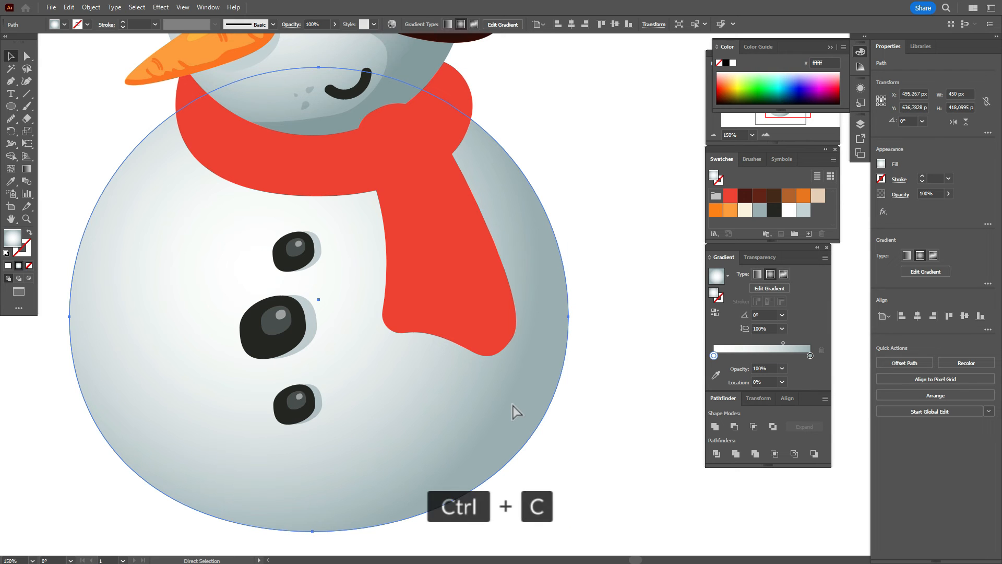
pyautogui.hotkey('ctrl', 'f')
pyautogui.hotkey('ctrl', 'c')
pyautogui.hotkey('ctrl', 'f')
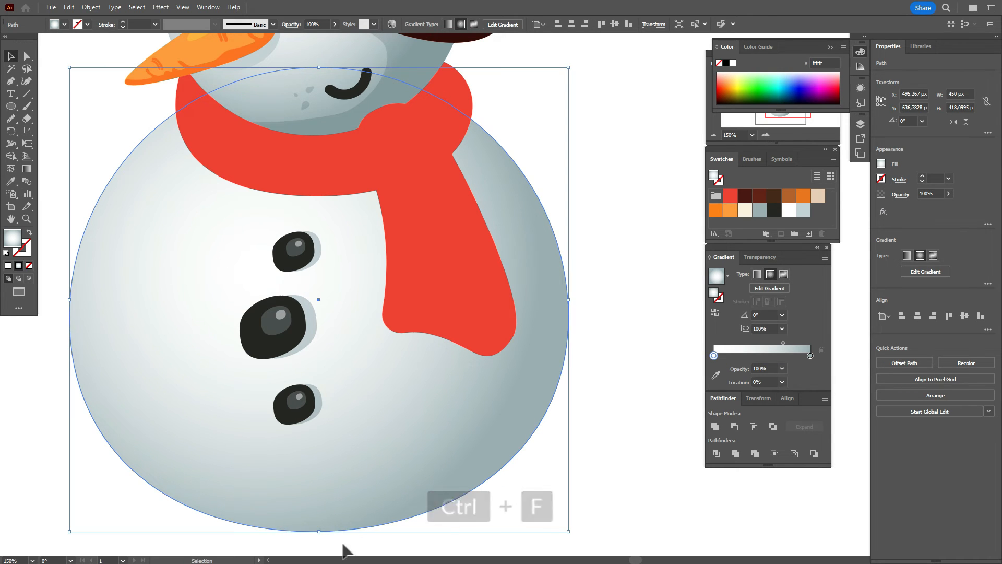
# Step: Shrink the top body copy to about 377 × 350 px, shift it left, and subtract it from the other copy
pyautogui.moveTo(319, 532); pyautogui.dragTo(319, 469)
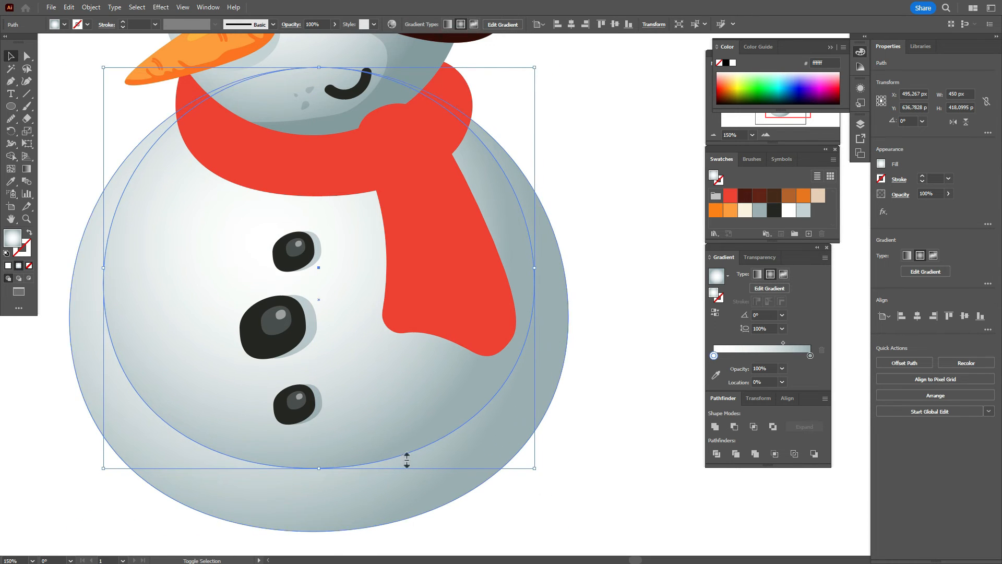
pyautogui.moveTo(435, 440)
pyautogui.mouseDown()
pyautogui.moveTo(417, 440)
pyautogui.moveTo(424, 446)
pyautogui.mouseUp()
pyautogui.moveTo(518, 277); pyautogui.dragTo(505, 278)
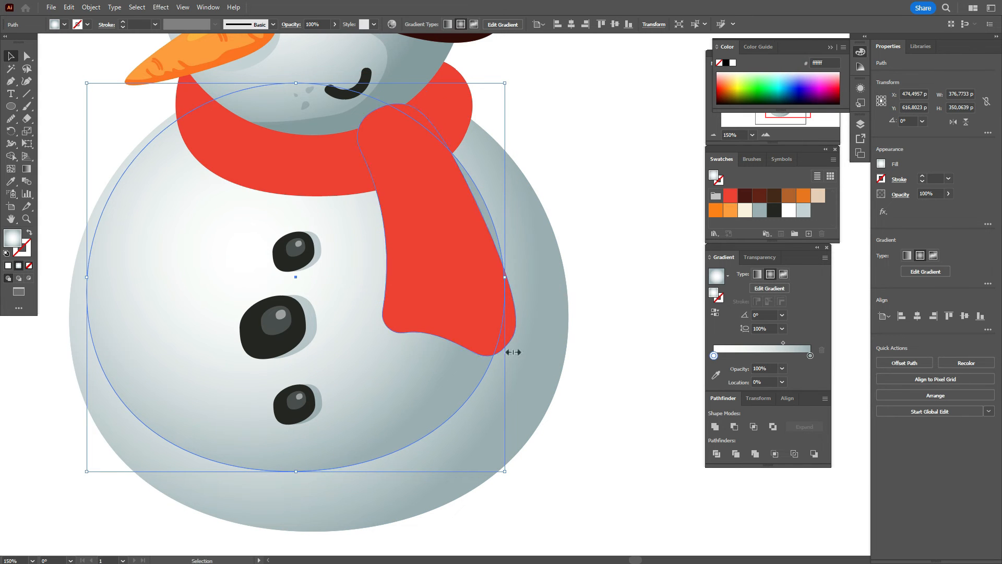
pyautogui.keyDown('shift'); pyautogui.click(511, 446); pyautogui.keyUp('shift')
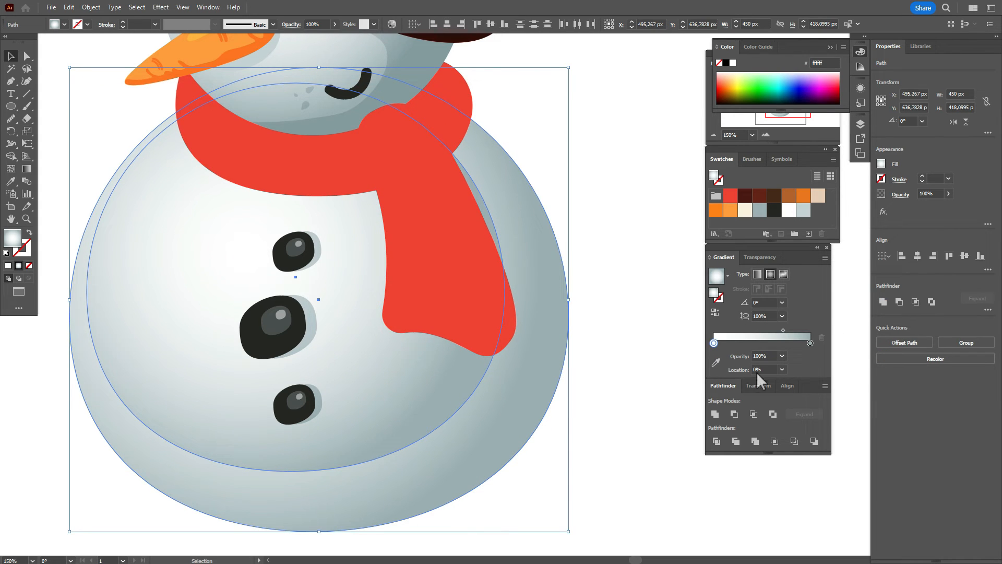
pyautogui.click(735, 413)
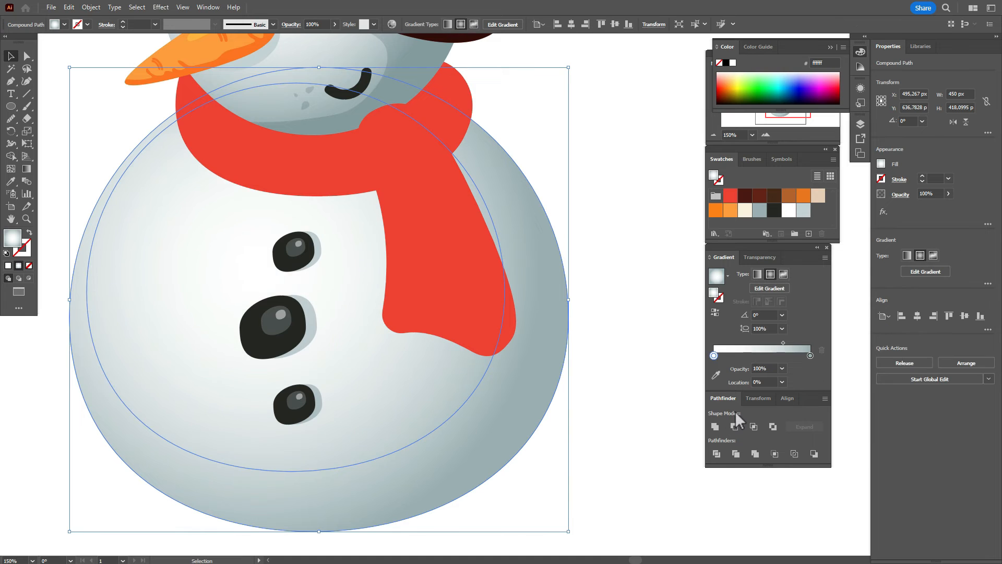
# Step: Copy the head shadow's c5d1d6 fill and 61% opacity onto the body's ring-shaped shadow with the Eyedropper and deselect it
pyautogui.click(11, 182)
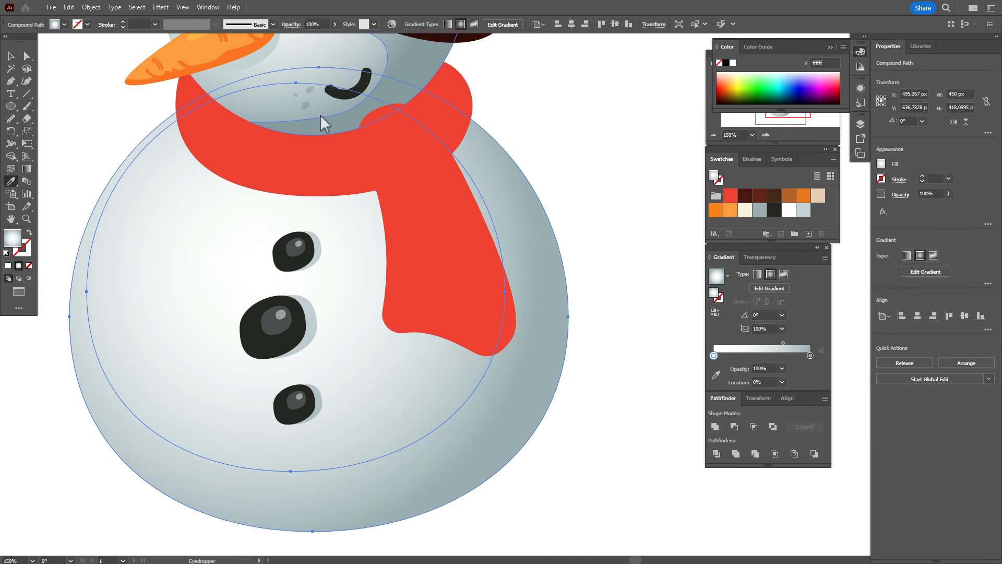
pyautogui.click(434, 62)
pyautogui.press('v')
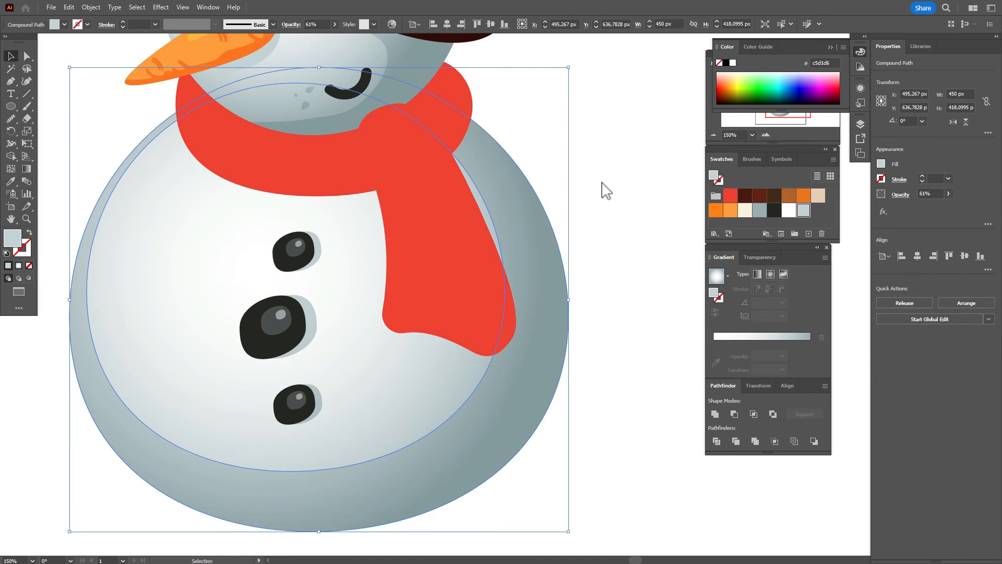
pyautogui.click(617, 200)
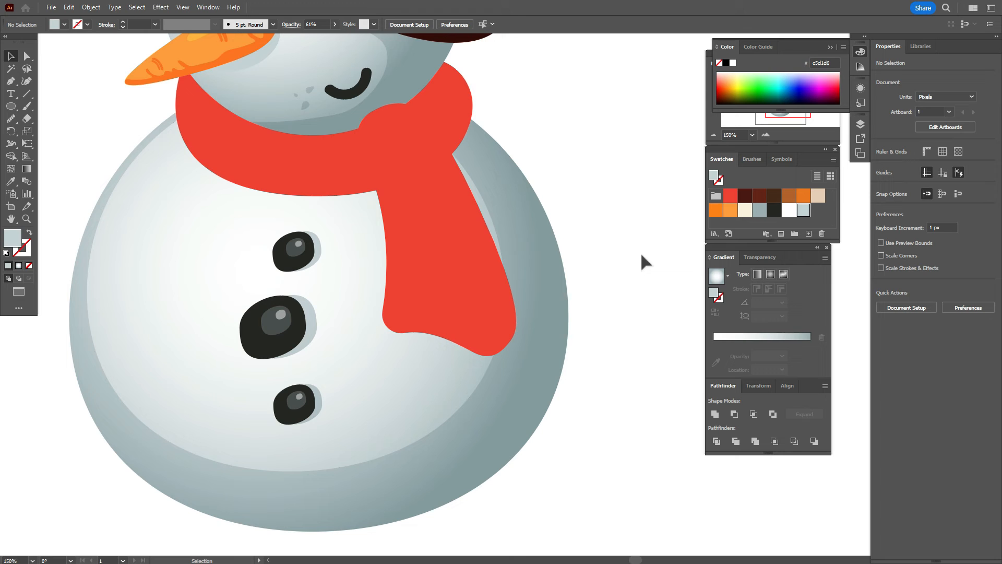
# Step: Set the opacity of the body's ring-shaped shadow to 51% and deselect it
pyautogui.click(549, 339)
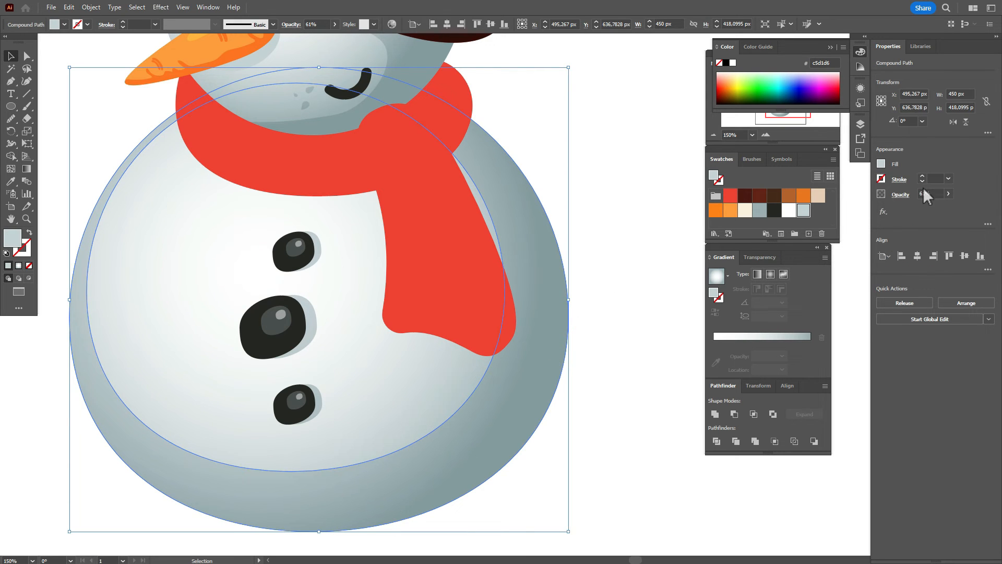
pyautogui.click(922, 194)
pyautogui.write('51')
pyautogui.press('Return')
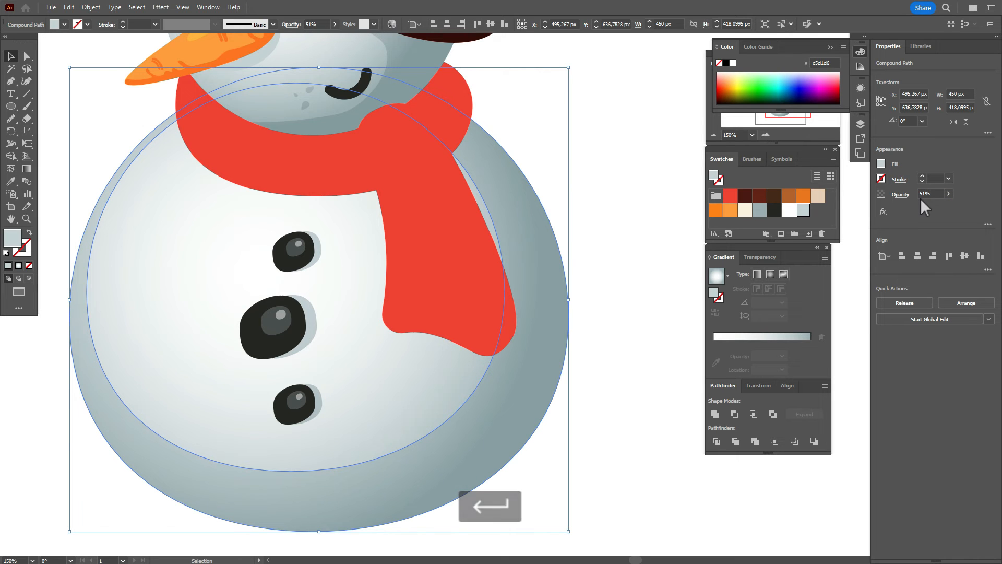
pyautogui.click(634, 243)
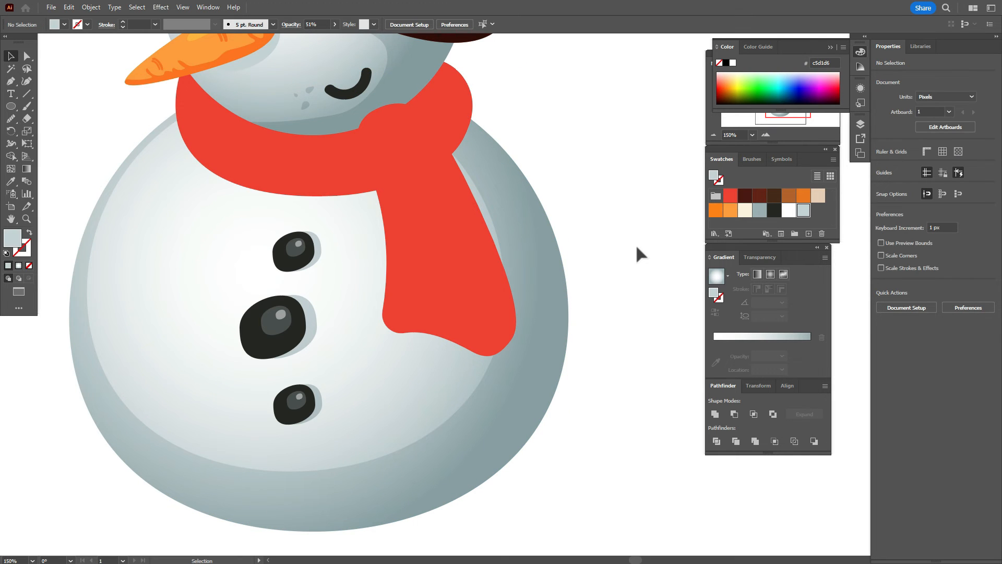
# Step: Copy the three face speckles to the body's upper left and, enlarged to about 29 × 34 px, to its lower right
pyautogui.click(296, 96)
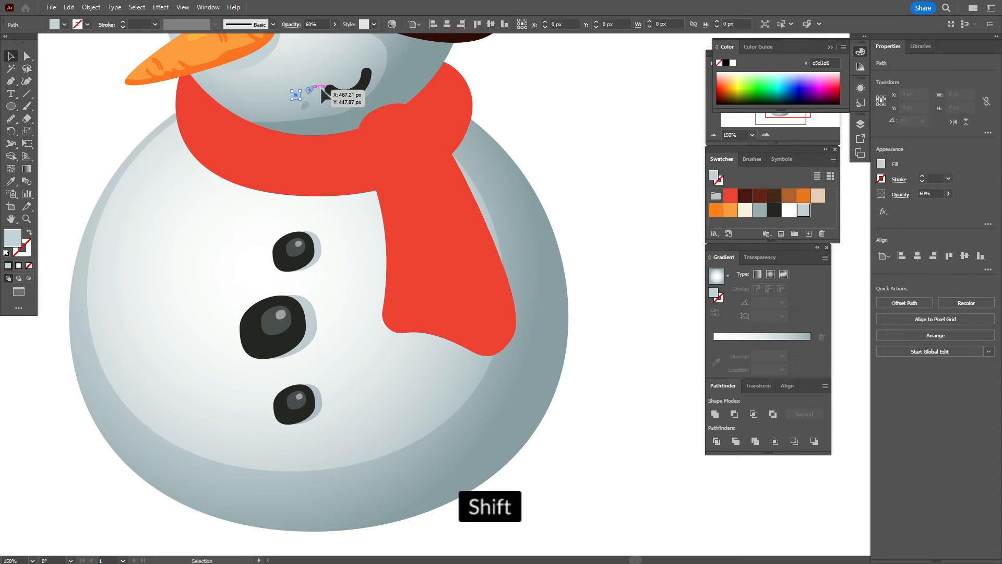
pyautogui.keyDown('shift'); pyautogui.click(310, 90); pyautogui.keyUp('shift')
pyautogui.moveTo(304, 107); pyautogui.dragTo(387, 433)
pyautogui.click(561, 437)
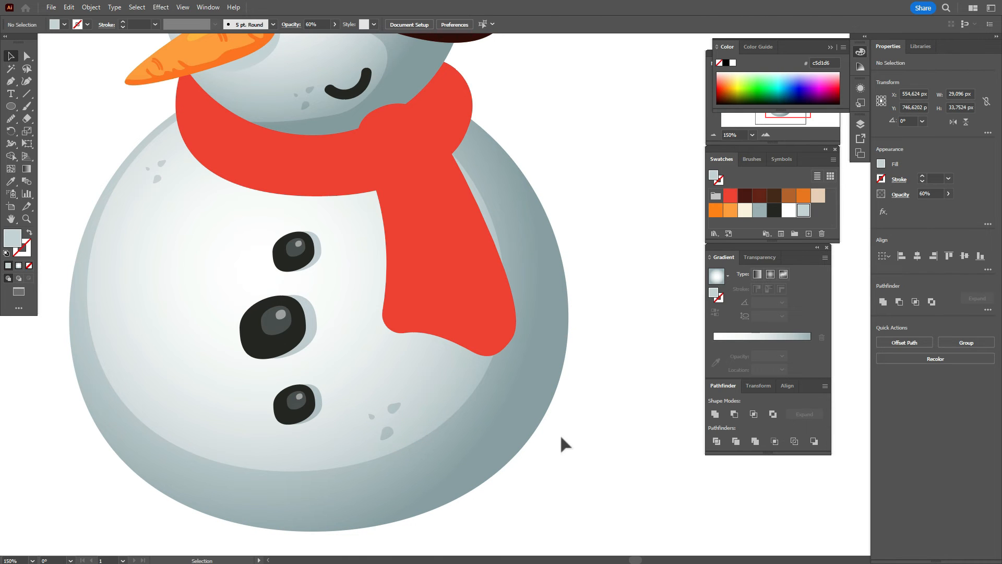
# Step: Duplicate the top coal button onto the face as the second eye, just above the smile
pyautogui.click(10, 219)
pyautogui.moveTo(253, 360); pyautogui.dragTo(221, 354)
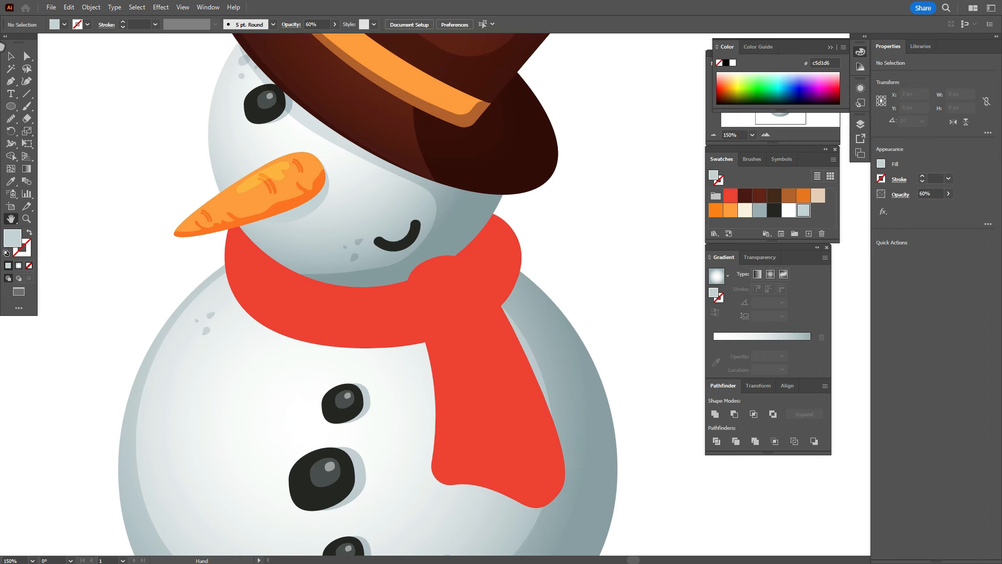
pyautogui.click(11, 56)
pyautogui.click(335, 400)
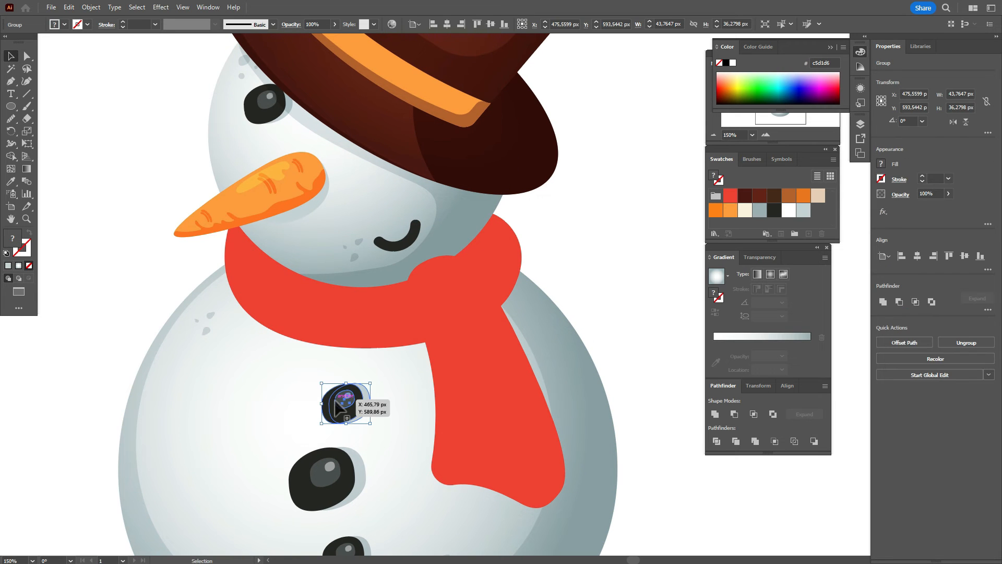
pyautogui.moveTo(335, 401); pyautogui.dragTo(372, 199)
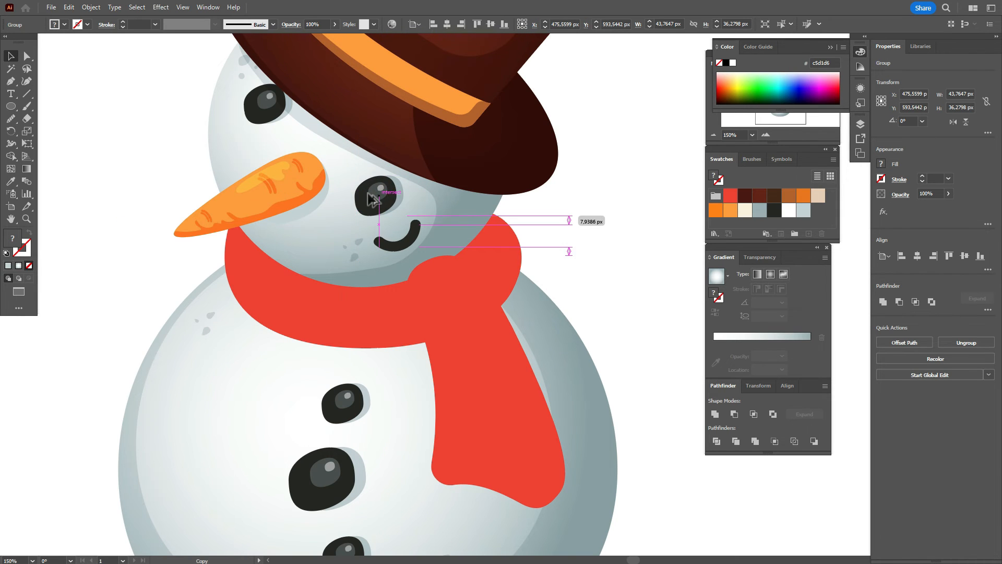
pyautogui.click(623, 191)
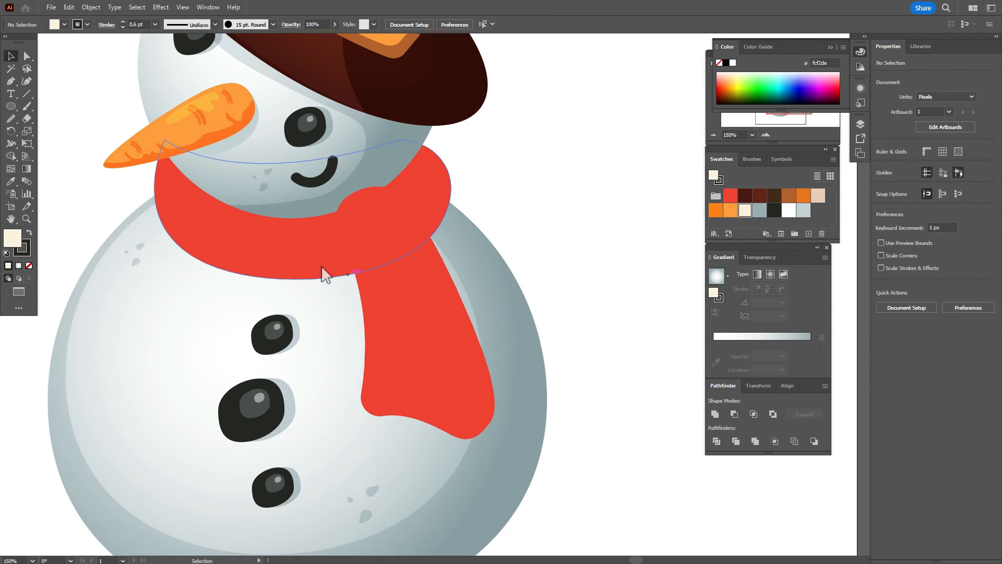
# Step: Duplicate the snowman's gradient head in place and arrange one copy behind the rest of the head
pyautogui.click(225, 195)
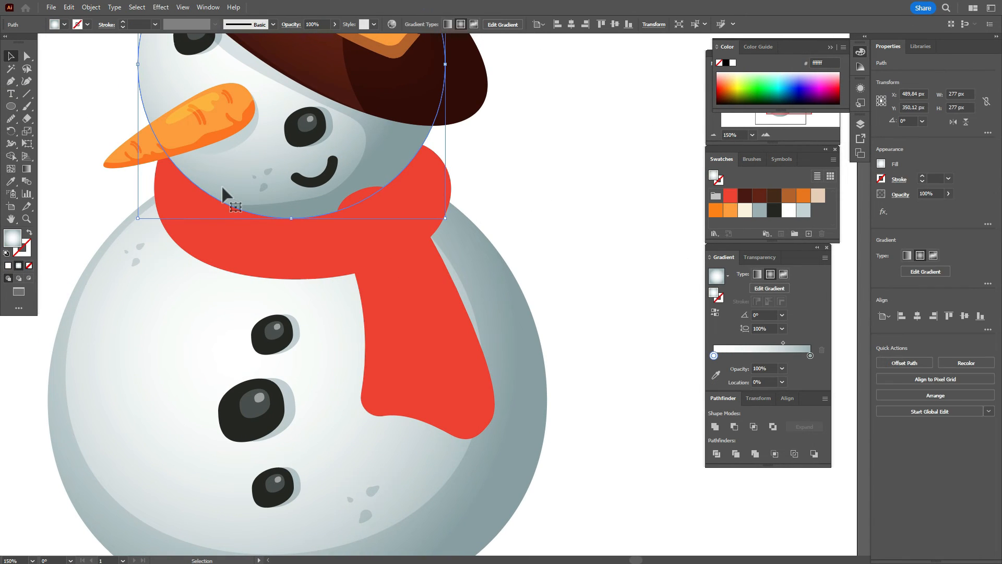
pyautogui.hotkey('ctrl', 'c')
pyautogui.hotkey('ctrl', 'f')
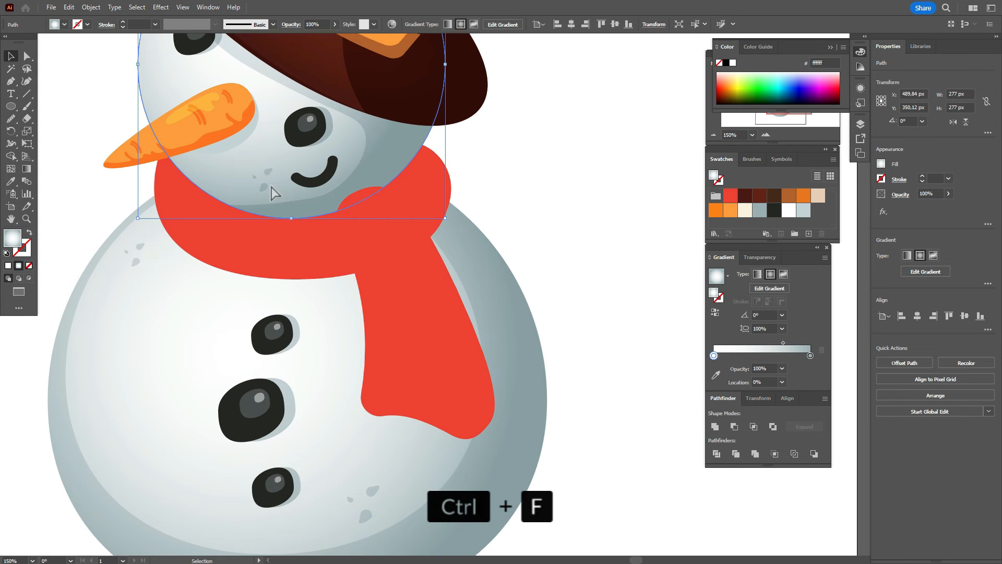
pyautogui.rightClick(271, 186)
pyautogui.moveTo(386, 432)
pyautogui.click(463, 455)
# Step: Fill the rear head copy with dark brown 4b1910 and move it down 6 px over the scarf
pyautogui.press('Down')
pyautogui.press('Down')
pyautogui.press('Down')
pyautogui.click(742, 201)
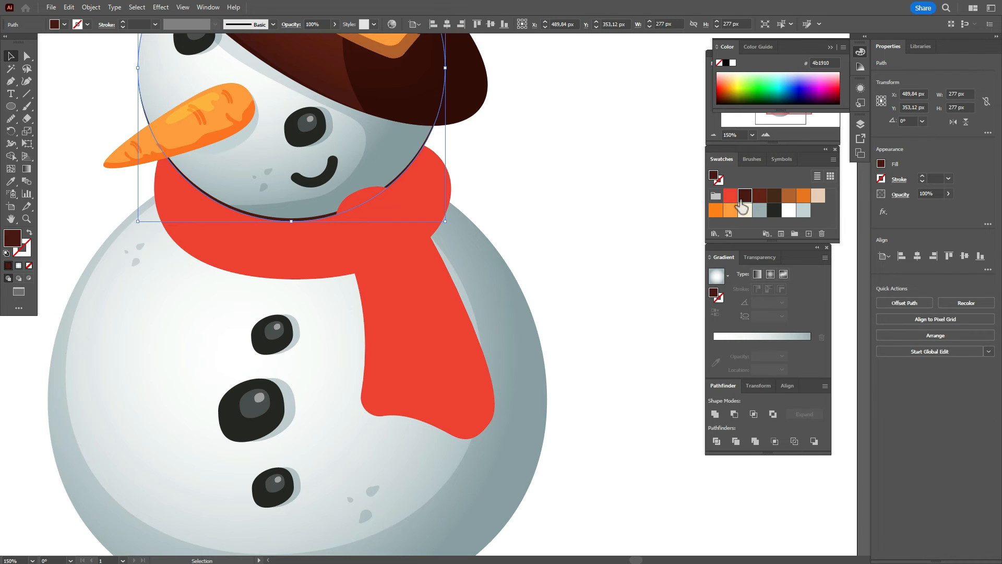
pyautogui.press('Down')
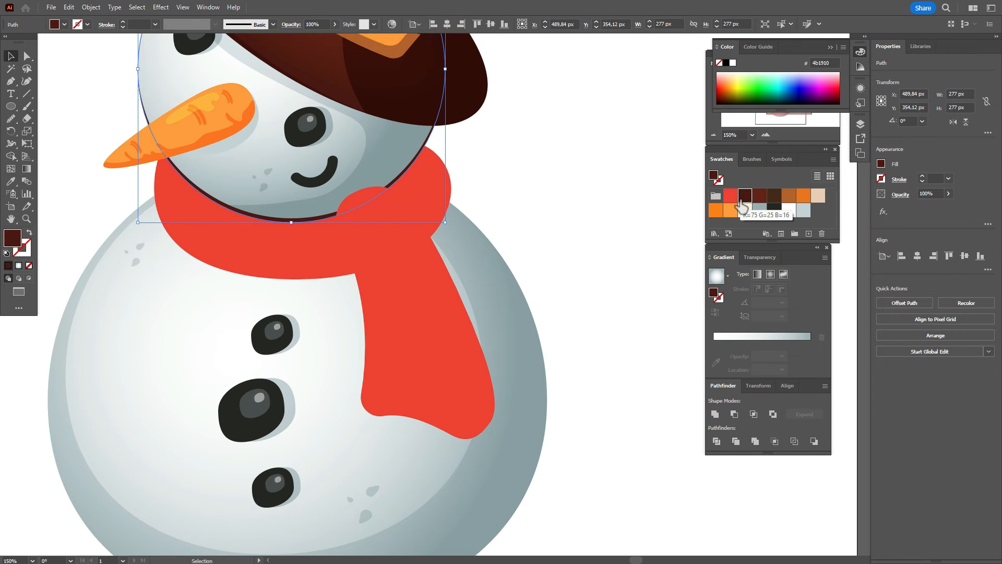
pyautogui.press('Down')
pyautogui.press('Down')
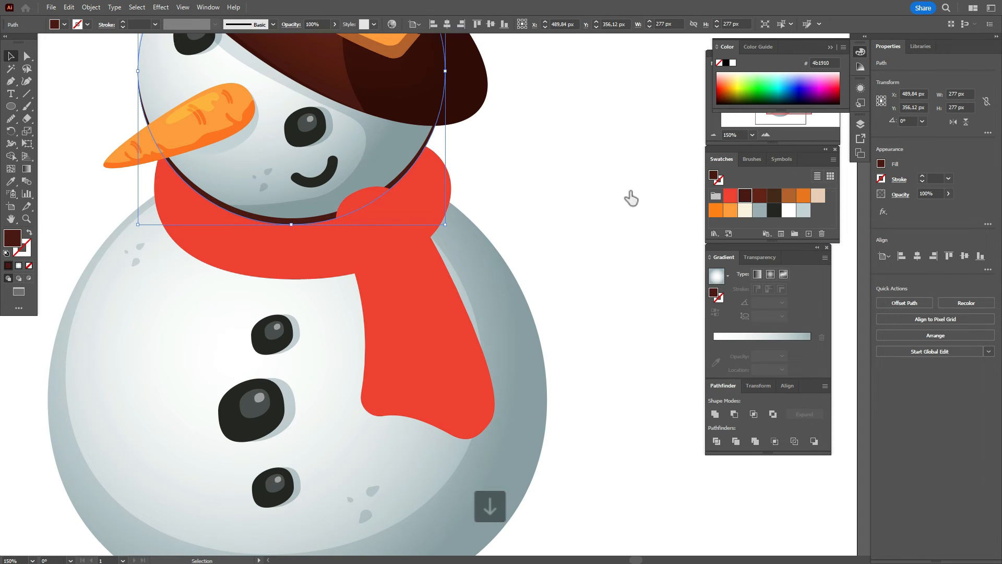
# Step: Narrow the dark brown head copy to about 264 px wide, set its opacity to 50%, and deselect it
pyautogui.moveTo(139, 72); pyautogui.dragTo(145, 72)
pyautogui.moveTo(445, 71); pyautogui.dragTo(437, 73)
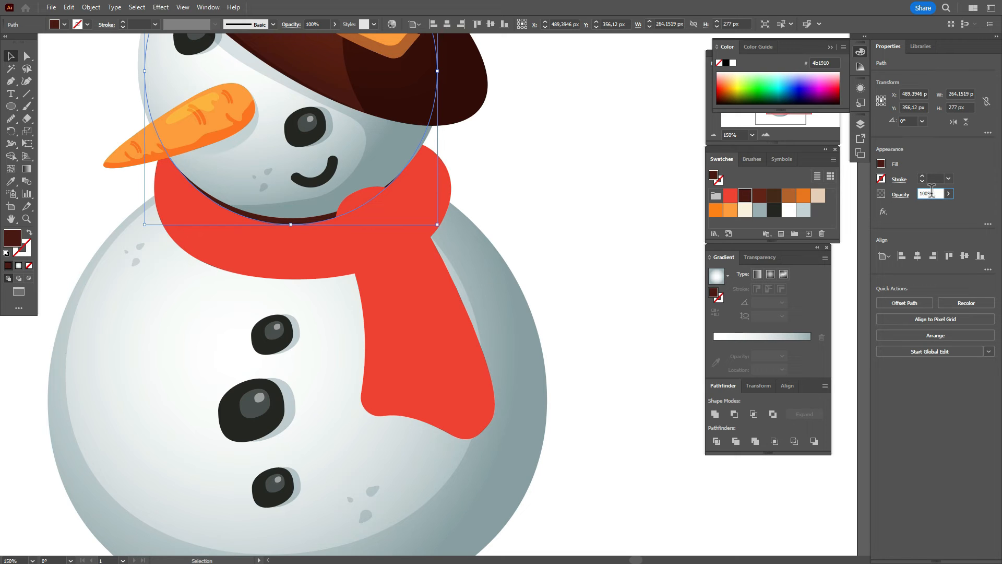
pyautogui.hotkey('ctrl', 'a')
pyautogui.write('50')
pyautogui.press('Return')
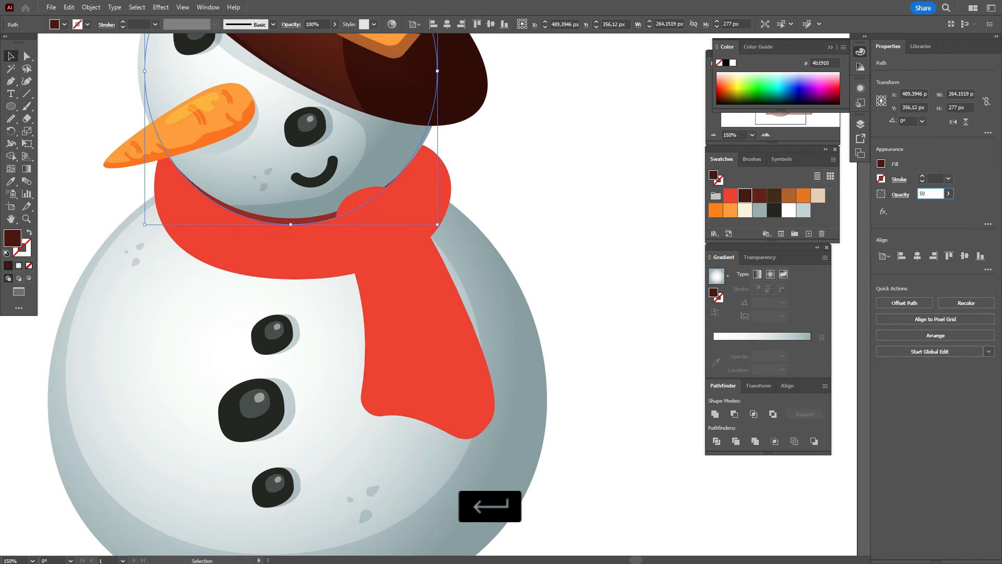
pyautogui.click(646, 261)
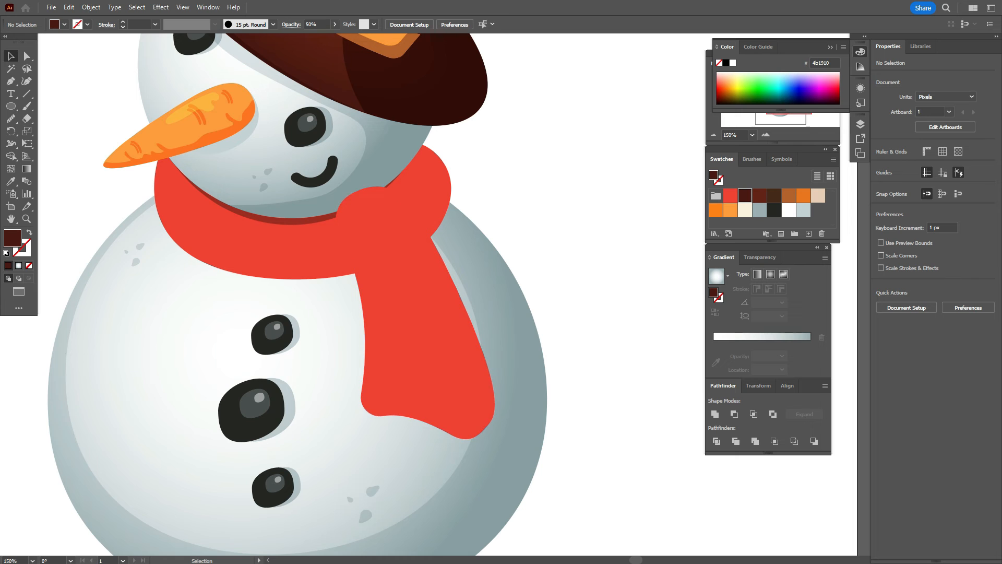
# Step: Draw a small shadow shape beside the scarf knot with the Pen tool and copy the head shadow's 50% dark brown onto it
pyautogui.click(10, 225)
pyautogui.moveTo(347, 189); pyautogui.dragTo(367, 281)
pyautogui.press('v')
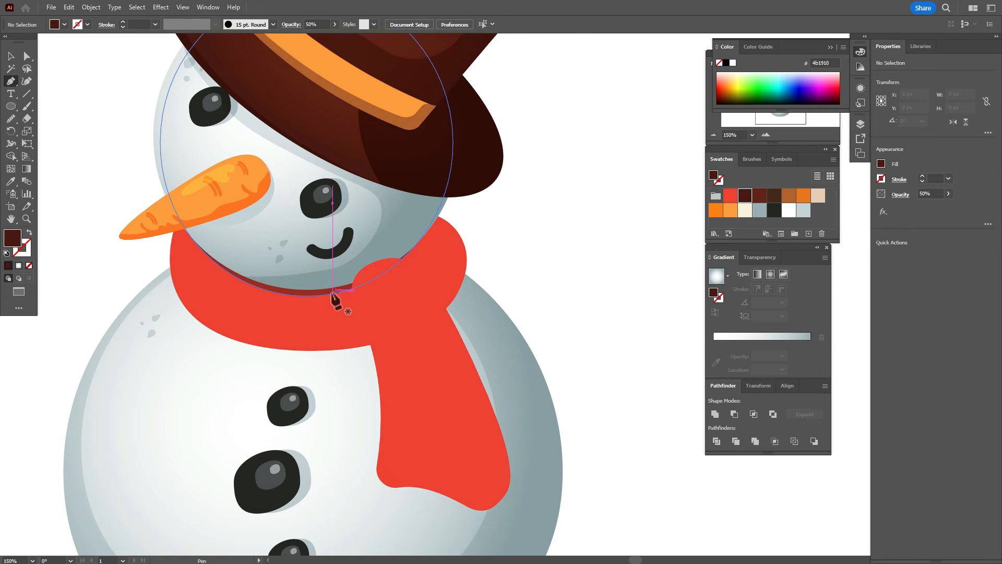
pyautogui.click(333, 294)
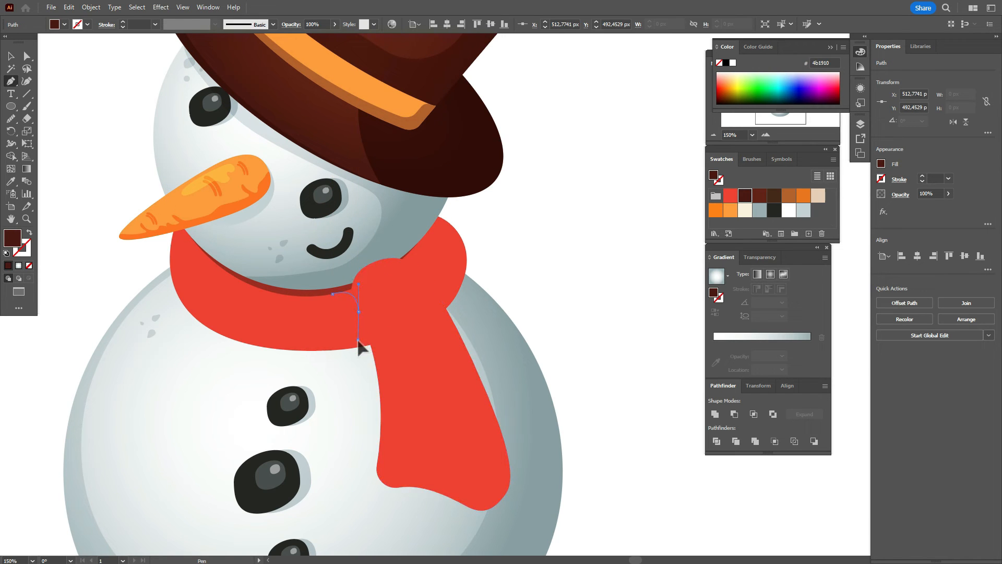
pyautogui.hotkey('ctrl', 'z')
pyautogui.moveTo(352, 317); pyautogui.dragTo(355, 341)
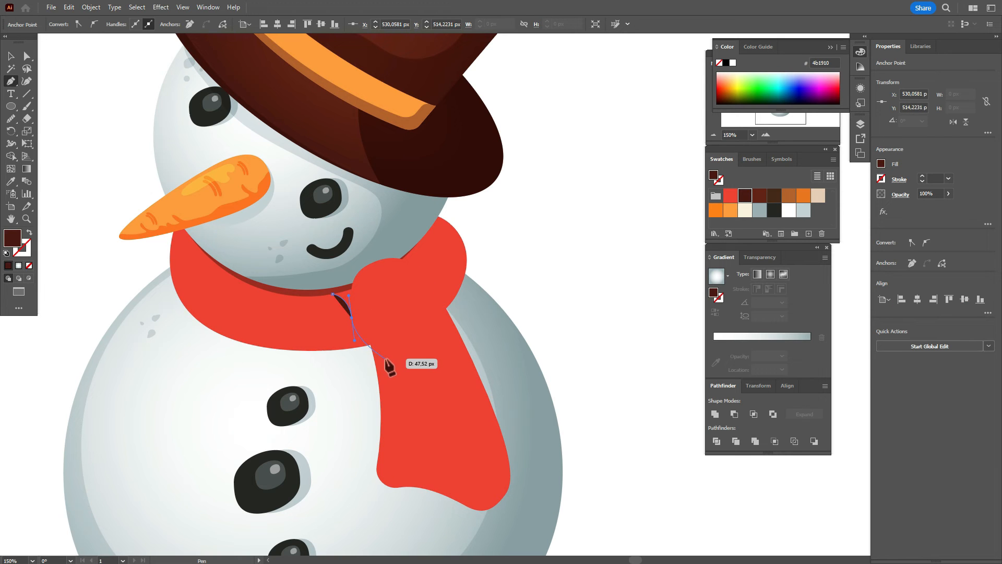
pyautogui.click(391, 359)
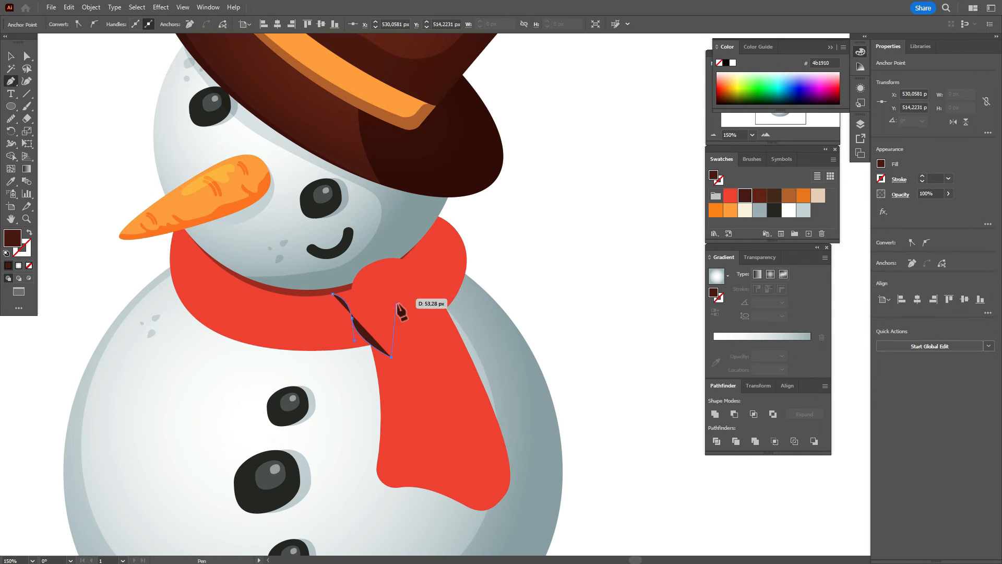
pyautogui.click(395, 296)
pyautogui.click(364, 285)
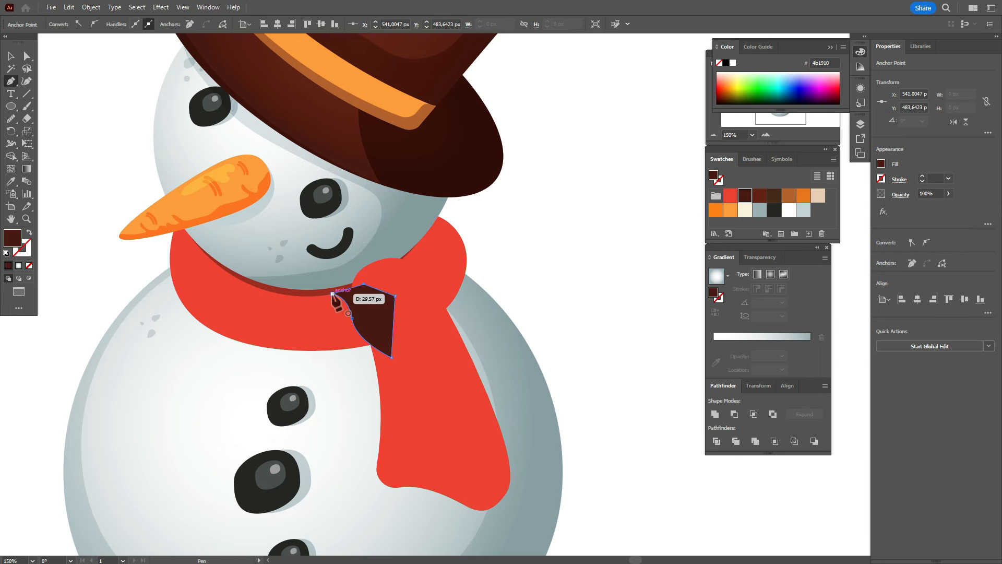
pyautogui.click(334, 296)
pyautogui.press('i')
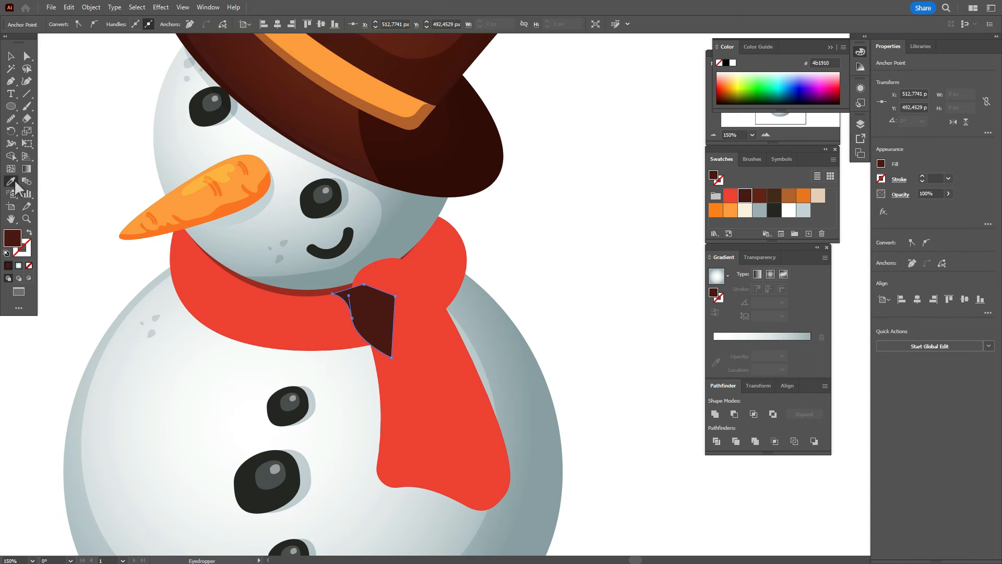
pyautogui.click(312, 293)
# Step: Bring the hanging scarf end in front of the new knot shadow
pyautogui.click(11, 56)
pyautogui.click(409, 340)
pyautogui.rightClick(409, 330)
pyautogui.moveTo(470, 279)
pyautogui.click(556, 279)
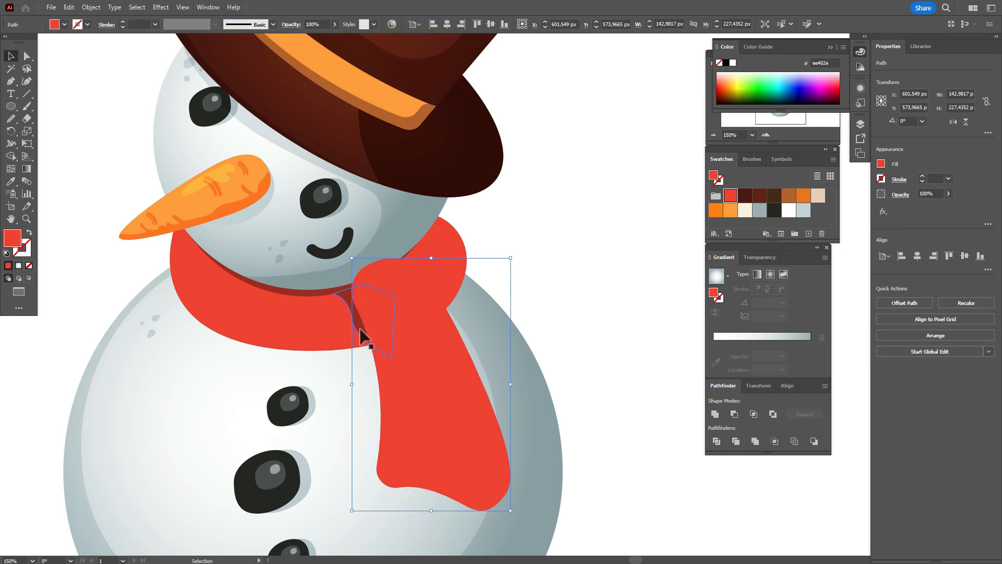
# Step: Unite the knot shadow with the head's dark brown shadow on the scarf
pyautogui.click(364, 336)
pyautogui.keyDown('shift'); pyautogui.click(305, 296); pyautogui.keyUp('shift')
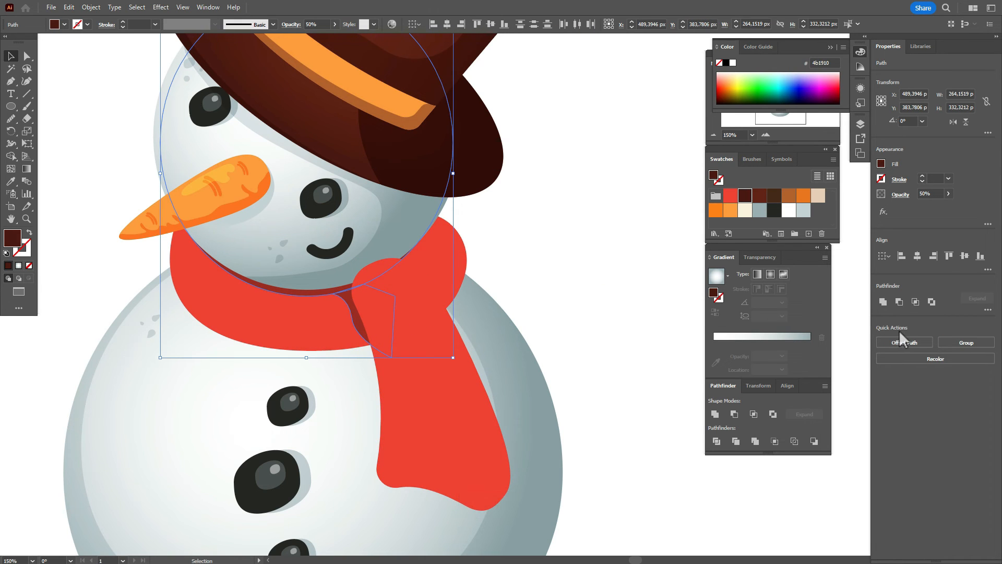
pyautogui.click(715, 414)
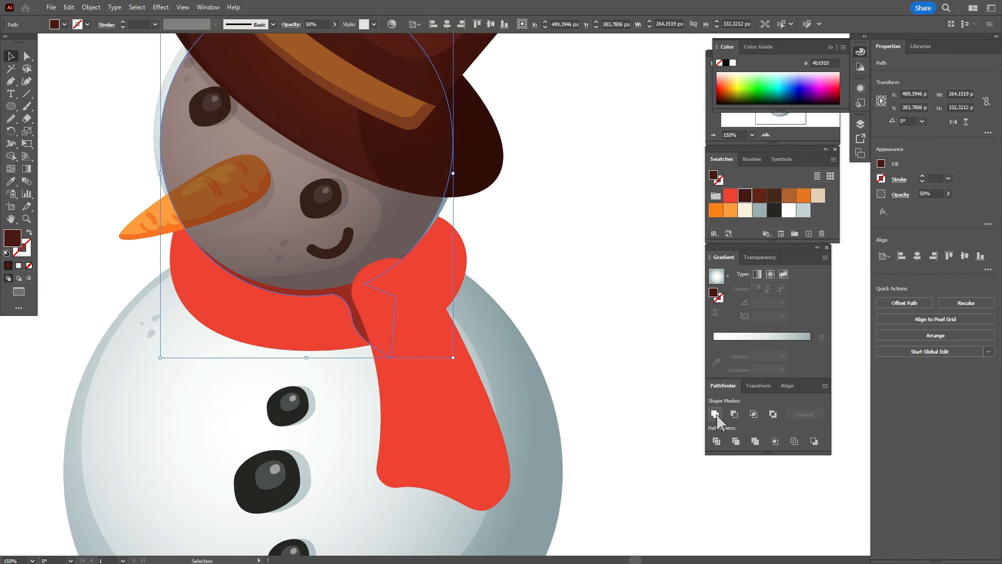
# Step: Send the united shadow, the scarf's neck band, the body and its ring-shaped shadow to the back and deselect them
pyautogui.keyDown('shift'); pyautogui.click(349, 346); pyautogui.keyUp('shift')
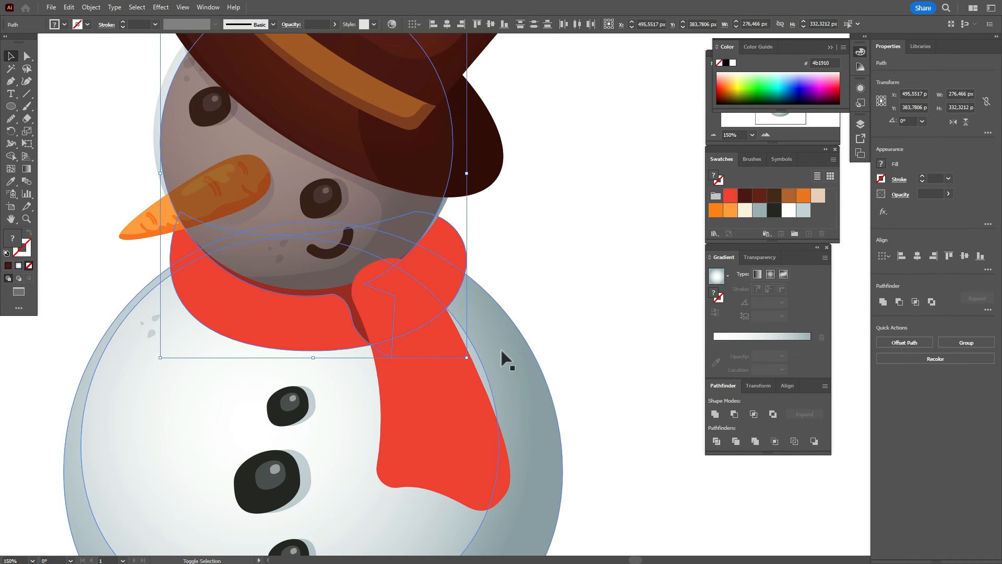
pyautogui.rightClick(448, 394)
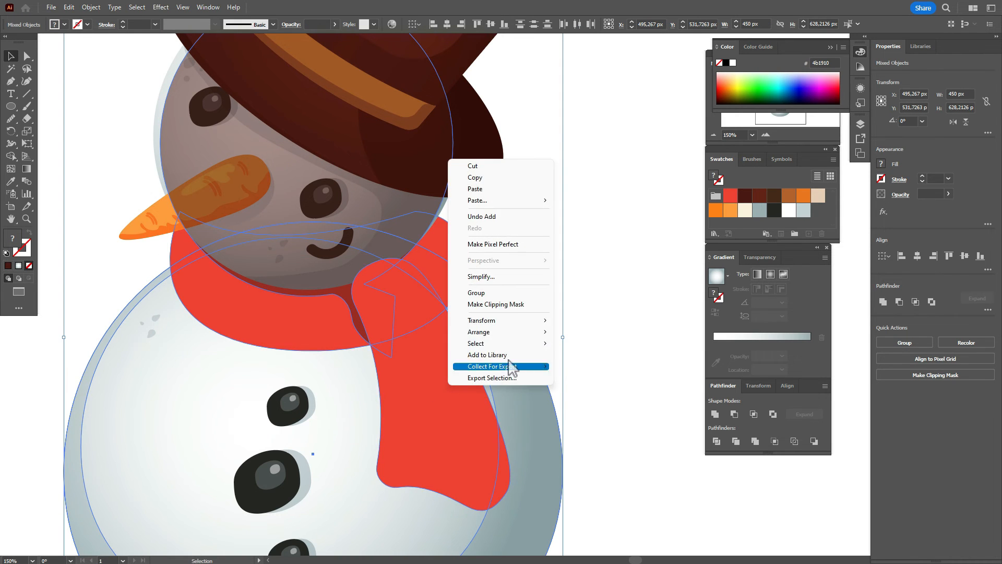
pyautogui.moveTo(522, 332)
pyautogui.click(593, 365)
pyautogui.click(607, 313)
# Step: Duplicate the scarf's neck band in place and draw a closed red polygon over its right end with the Pen tool
pyautogui.hotkey('ctrl', 'f')
pyautogui.click(11, 81)
pyautogui.click(397, 206)
pyautogui.click(377, 287)
pyautogui.click(449, 346)
pyautogui.click(606, 275)
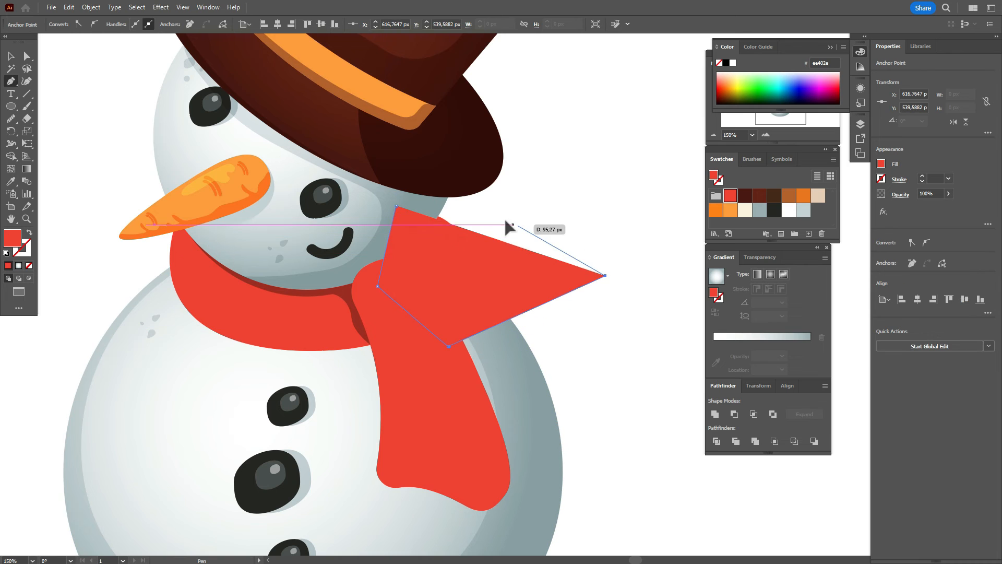
pyautogui.click(500, 212)
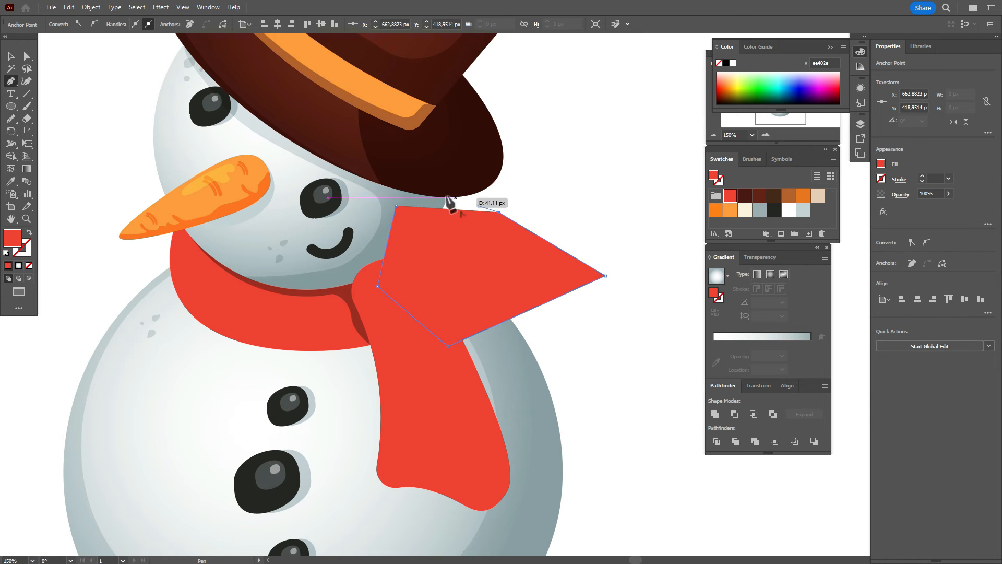
pyautogui.click(396, 206)
# Step: Intersect the red polygon with the neck band copy, keeping only their overlap
pyautogui.press('v')
pyautogui.keyDown('shift'); pyautogui.click(315, 330); pyautogui.keyUp('shift')
pyautogui.keyDown('shift'); pyautogui.click(532, 287); pyautogui.keyUp('shift')
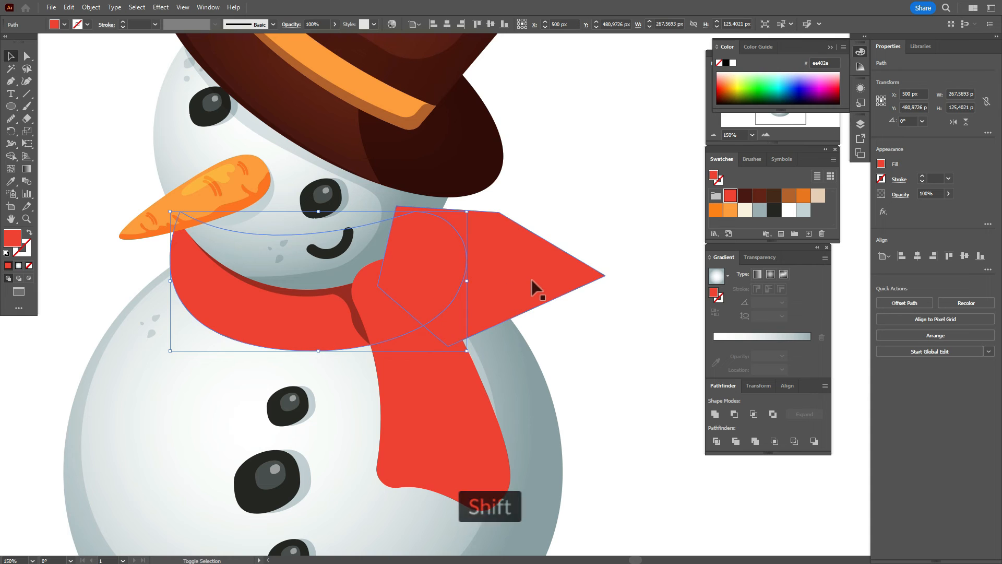
pyautogui.keyDown('shift'); pyautogui.click(532, 282); pyautogui.keyUp('shift')
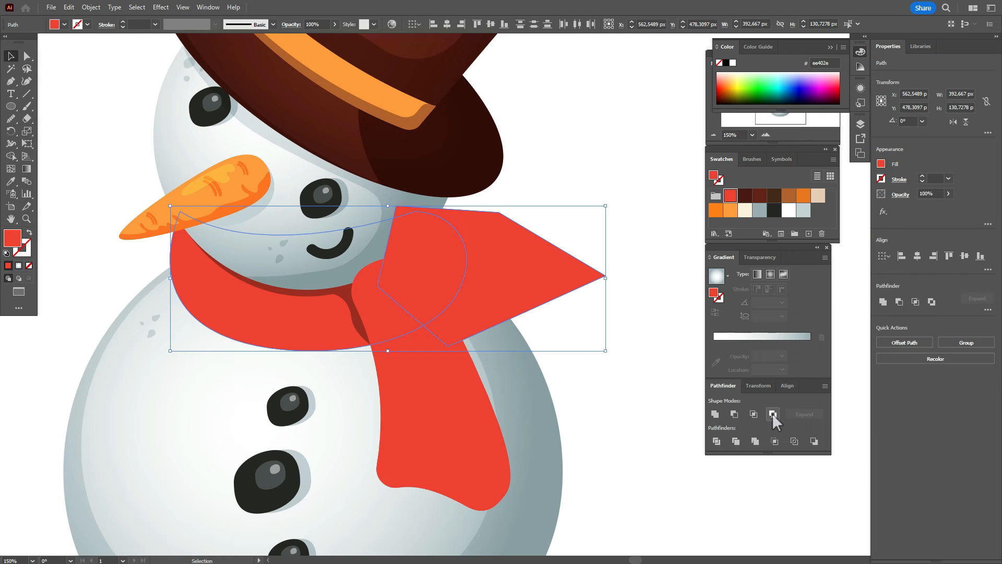
pyautogui.click(756, 413)
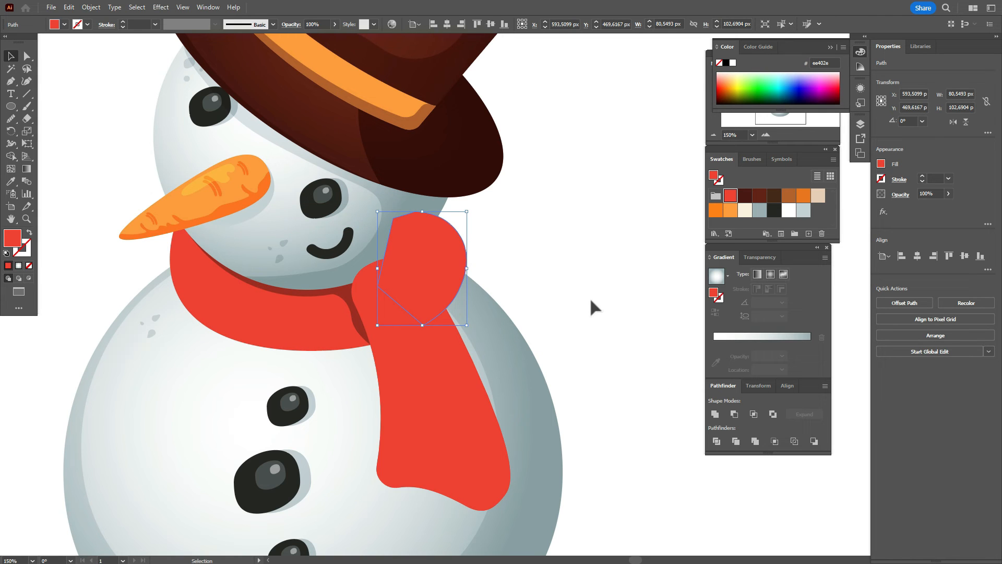
# Step: Send the overlap piece, the neck band, its dark shadow and the body with its ring-shaped shadow and speckles to the back and deselect them
pyautogui.keyDown('shift'); pyautogui.click(496, 324); pyautogui.keyUp('shift')
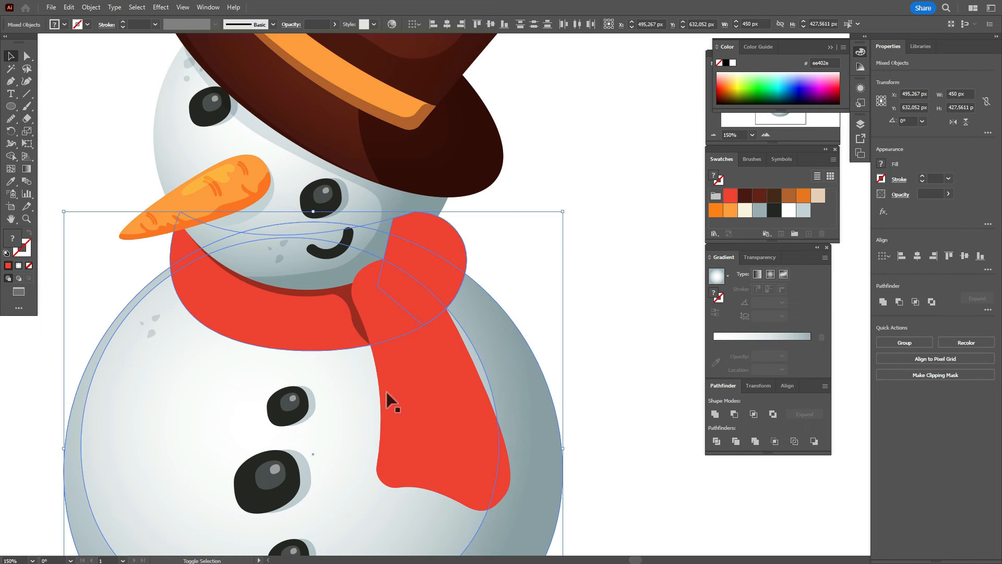
pyautogui.rightClick(550, 321)
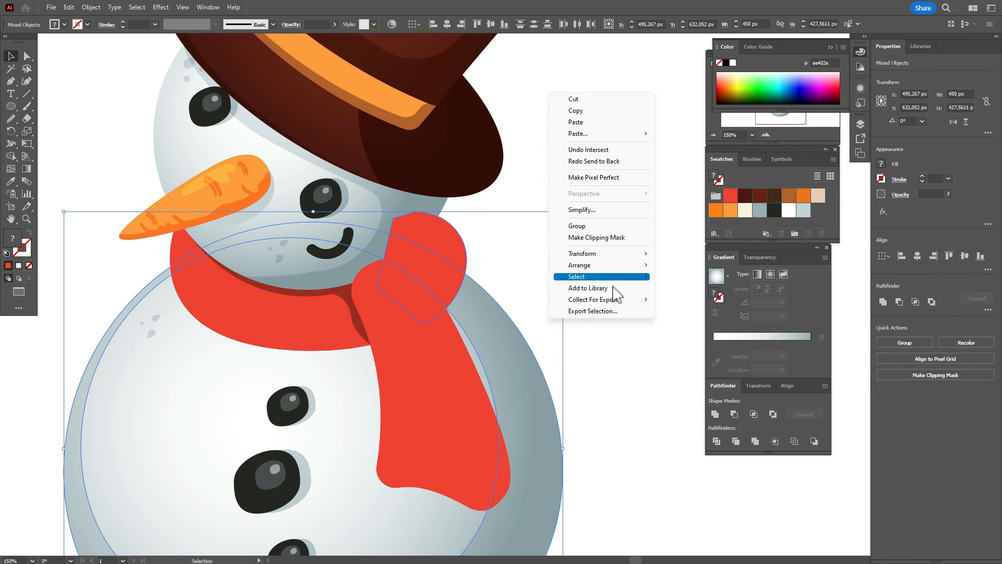
pyautogui.keyDown('shift'); pyautogui.click(229, 376); pyautogui.keyUp('shift')
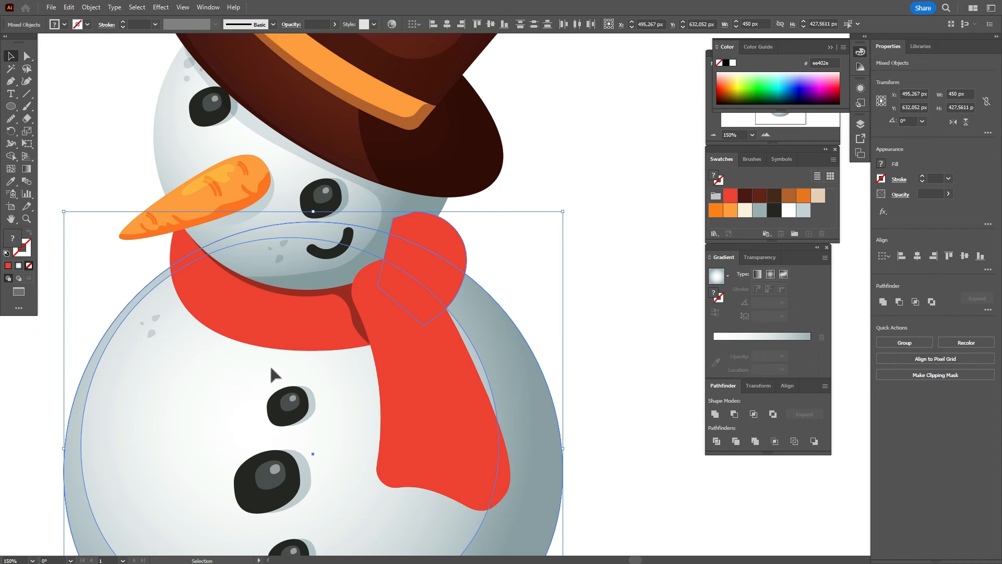
pyautogui.moveTo(88, 286); pyautogui.dragTo(259, 357)
pyautogui.keyDown('shift'); pyautogui.click(410, 320); pyautogui.keyUp('shift')
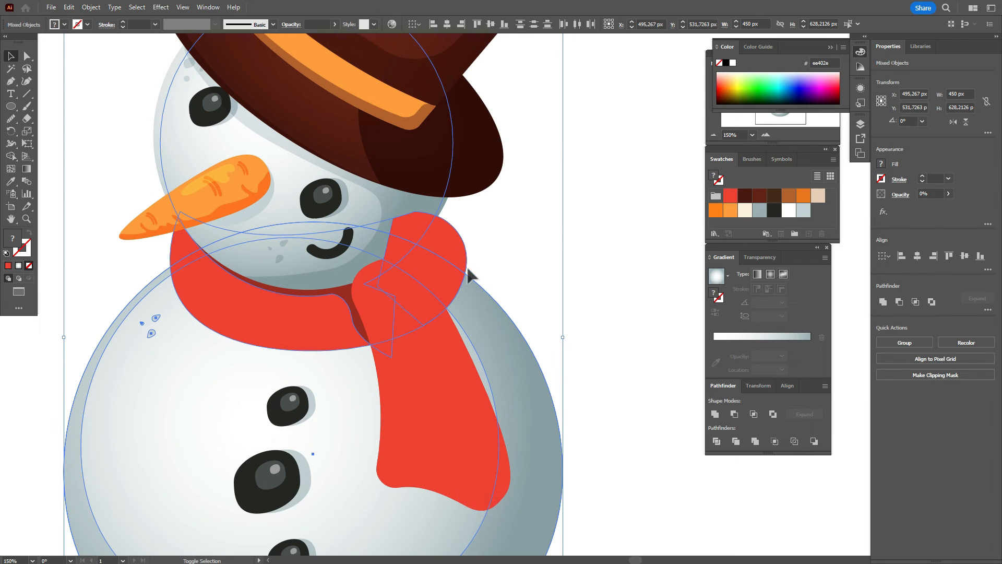
pyautogui.rightClick(510, 259)
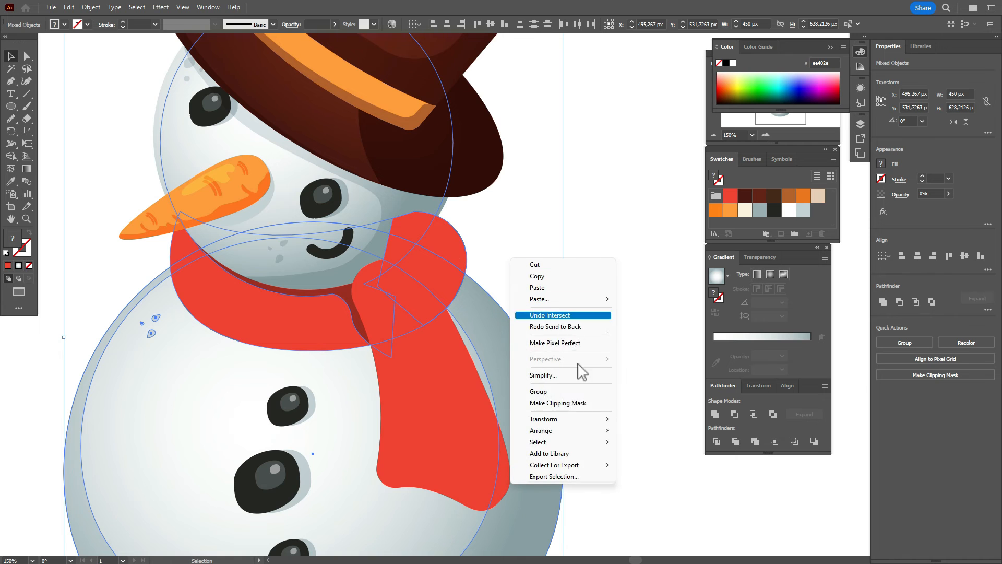
pyautogui.moveTo(584, 431)
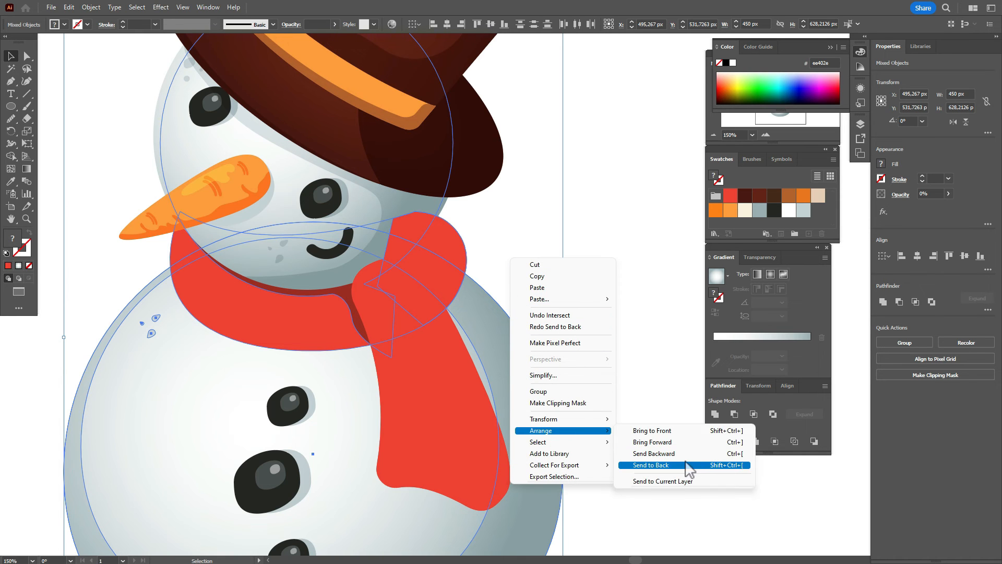
pyautogui.click(678, 466)
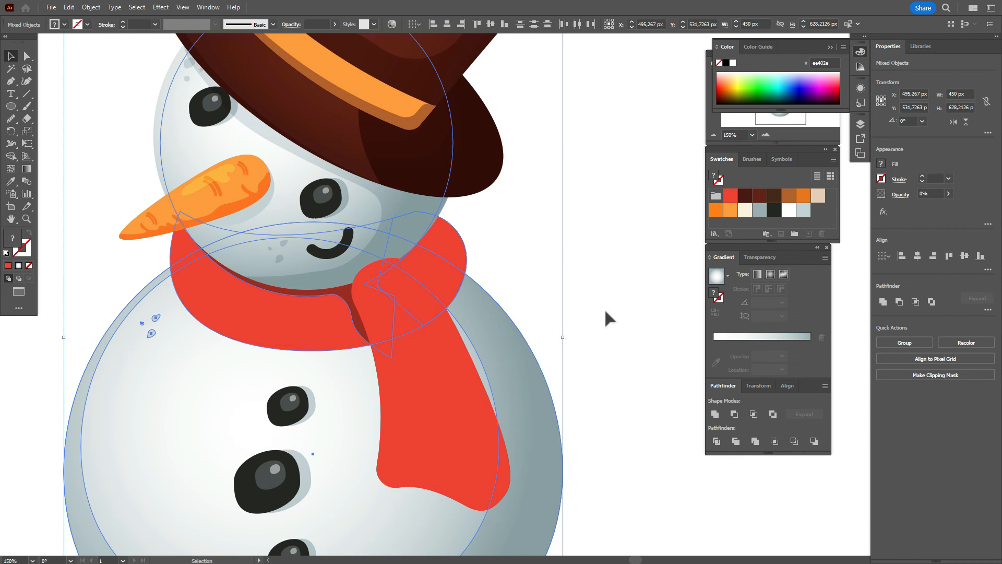
pyautogui.click(605, 308)
# Step: Apply the dark brown 50% opacity look of the head's scarf shadow to the overlap piece with the Eyedropper and deselect it
pyautogui.click(434, 268)
pyautogui.click(10, 181)
pyautogui.click(321, 293)
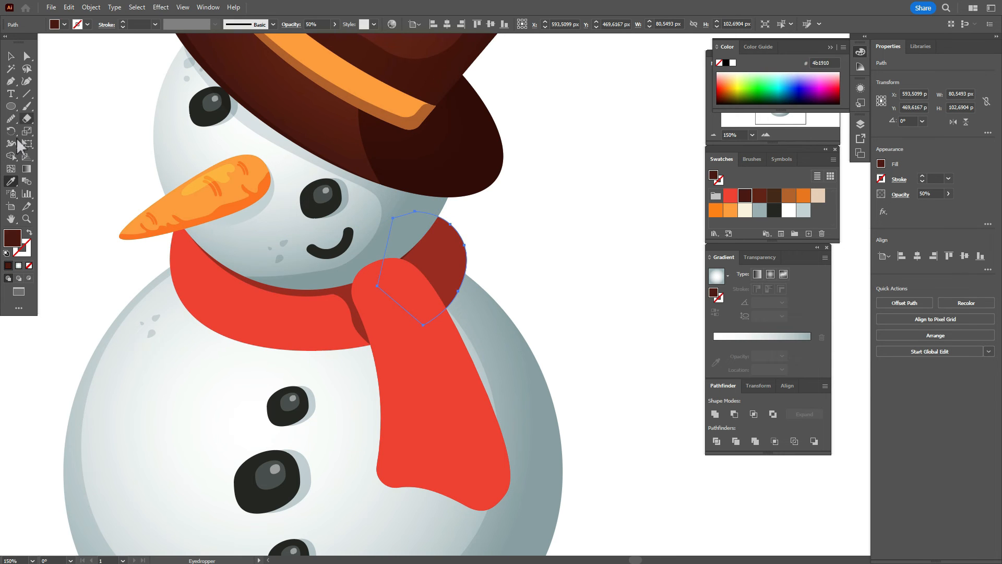
pyautogui.click(11, 56)
pyautogui.click(574, 239)
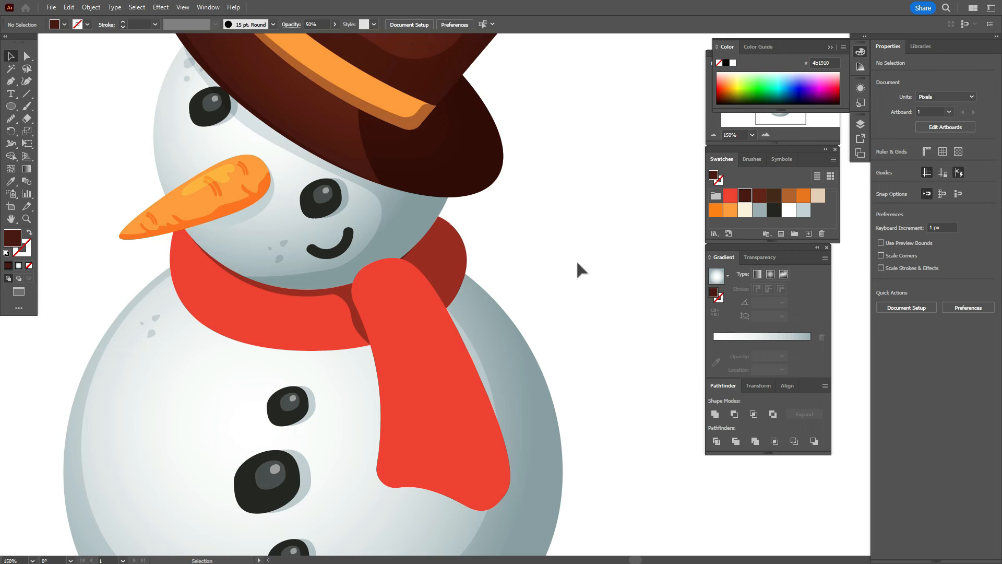
# Step: Draw a cream (fcf2de) circle about 18 px wide on the neck band and duplicate it along the band and onto its shaded end
pyautogui.click(746, 211)
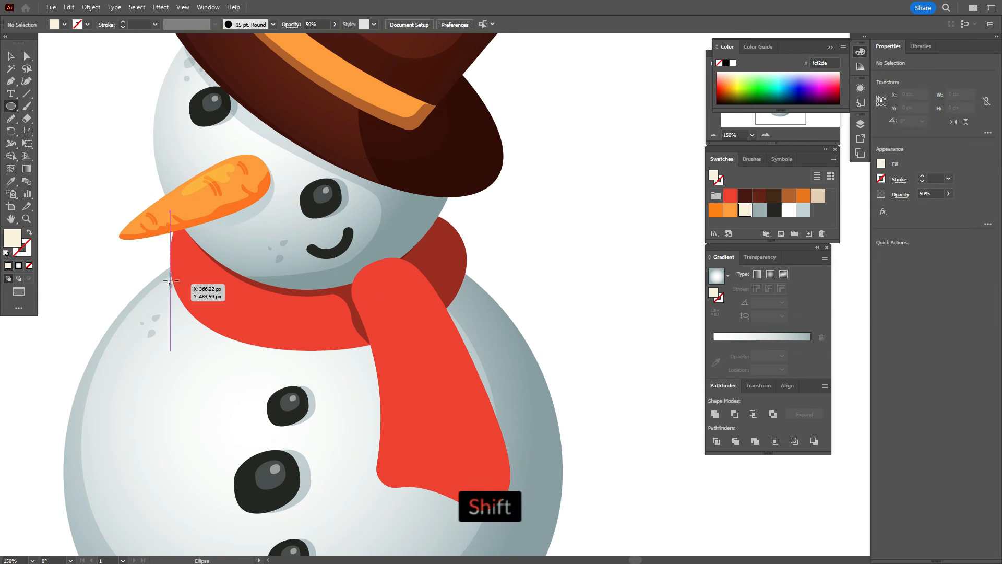
pyautogui.moveTo(176, 255)
pyautogui.mouseDown()
pyautogui.moveTo(198, 271)
pyautogui.moveTo(189, 260)
pyautogui.moveTo(209, 313)
pyautogui.moveTo(261, 308)
pyautogui.moveTo(307, 338)
pyautogui.moveTo(340, 316)
pyautogui.moveTo(191, 264)
pyautogui.mouseUp()
pyautogui.press('v')
pyautogui.moveTo(203, 306); pyautogui.dragTo(199, 299)
pyautogui.moveTo(262, 312); pyautogui.dragTo(258, 310)
pyautogui.moveTo(307, 334); pyautogui.dragTo(296, 333)
pyautogui.moveTo(342, 308); pyautogui.dragTo(441, 264)
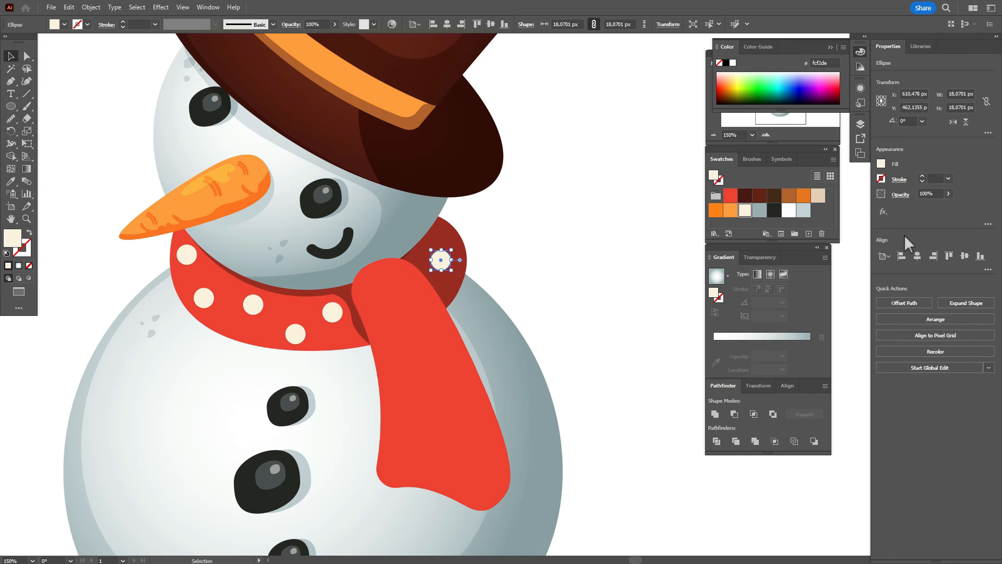
# Step: Set the opacity of the dot on the shaded scarf end to 50% and settle it in place
pyautogui.write('50')
pyautogui.press('Return')
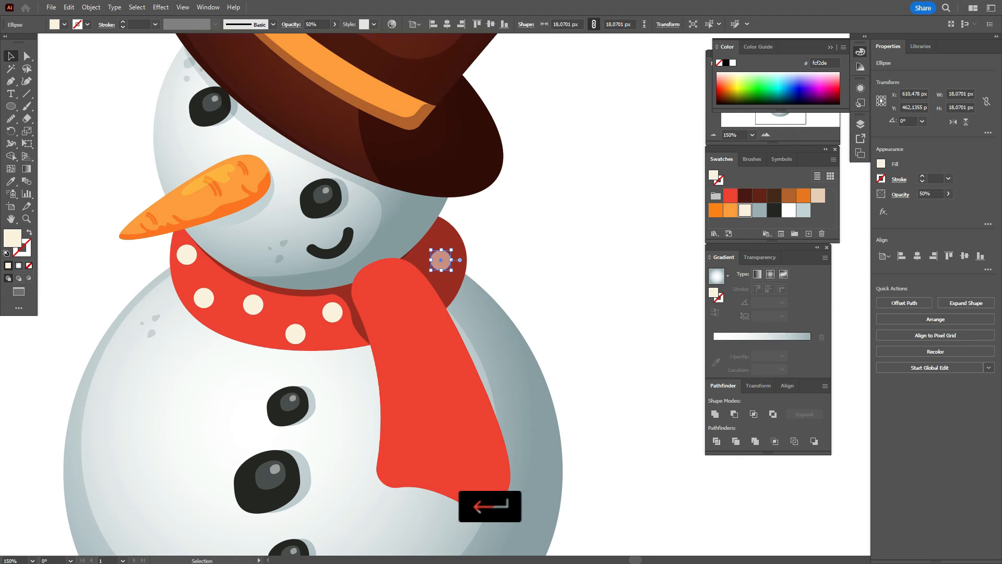
pyautogui.moveTo(453, 259); pyautogui.dragTo(447, 261)
pyautogui.click(525, 252)
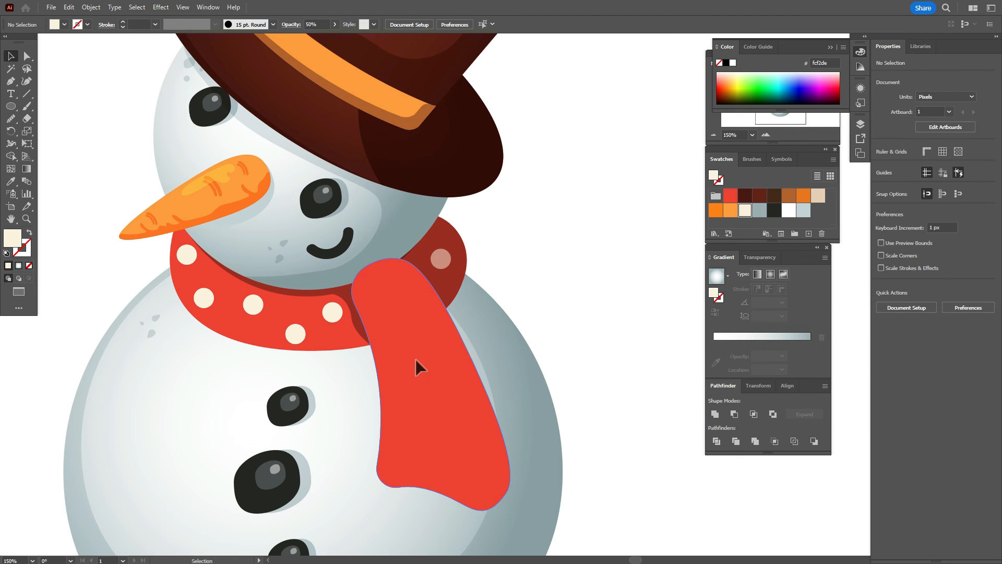
# Step: Delete one dot from the front of the neck band and reposition the remaining four at roughly even spacing
pyautogui.moveTo(203, 298); pyautogui.dragTo(262, 300)
pyautogui.moveTo(294, 329); pyautogui.dragTo(314, 329)
pyautogui.click(332, 312)
pyautogui.press('Delete')
pyautogui.moveTo(262, 303); pyautogui.dragTo(272, 307)
pyautogui.moveTo(212, 299); pyautogui.dragTo(268, 308)
pyautogui.click(609, 275)
pyautogui.press('h')
pyautogui.click(11, 56)
pyautogui.moveTo(185, 255); pyautogui.dragTo(188, 265)
pyautogui.moveTo(216, 314); pyautogui.dragTo(274, 312)
pyautogui.moveTo(321, 336); pyautogui.dragTo(327, 335)
pyautogui.moveTo(272, 311); pyautogui.dragTo(278, 312)
# Step: Duplicate the cream dot repeatedly down the hanging scarf tail in a staggered zigzag pattern
pyautogui.moveTo(330, 336); pyautogui.dragTo(381, 284)
pyautogui.moveTo(379, 283); pyautogui.dragTo(428, 299)
pyautogui.moveTo(424, 298); pyautogui.dragTo(401, 343)
pyautogui.moveTo(400, 343); pyautogui.dragTo(454, 366)
pyautogui.moveTo(454, 366); pyautogui.dragTo(405, 410)
pyautogui.moveTo(405, 410); pyautogui.dragTo(423, 460)
pyautogui.moveTo(422, 461); pyautogui.dragTo(485, 484)
# Step: Fine-tune the positions of the lower dots on the scarf tail so the pattern is evenly spread, and deselect
pyautogui.moveTo(405, 413); pyautogui.dragTo(407, 407)
pyautogui.moveTo(481, 415); pyautogui.dragTo(478, 417)
pyautogui.moveTo(406, 407); pyautogui.dragTo(423, 407)
pyautogui.moveTo(427, 463); pyautogui.dragTo(410, 463)
pyautogui.moveTo(450, 366); pyautogui.dragTo(445, 365)
pyautogui.moveTo(475, 420)
pyautogui.mouseDown()
pyautogui.moveTo(468, 430)
pyautogui.moveTo(473, 423)
pyautogui.mouseUp()
pyautogui.moveTo(483, 481); pyautogui.dragTo(470, 475)
pyautogui.moveTo(473, 425); pyautogui.dragTo(476, 424)
pyautogui.click(558, 288)
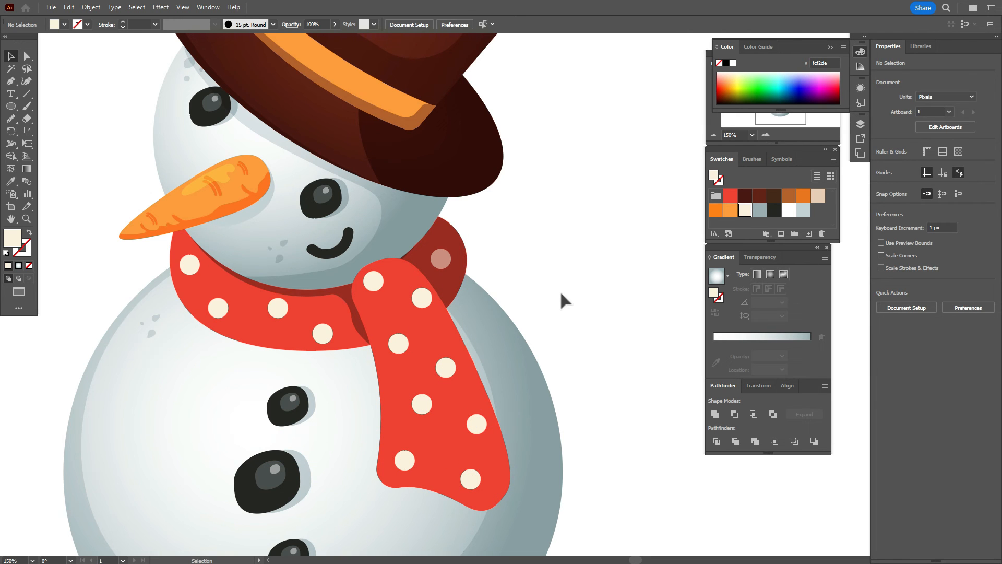
# Step: Reshape the inner edge of the body's ring-shaped shadow with the Curvature tool, pulling its right side inward behind the scarf tail
pyautogui.click(528, 372)
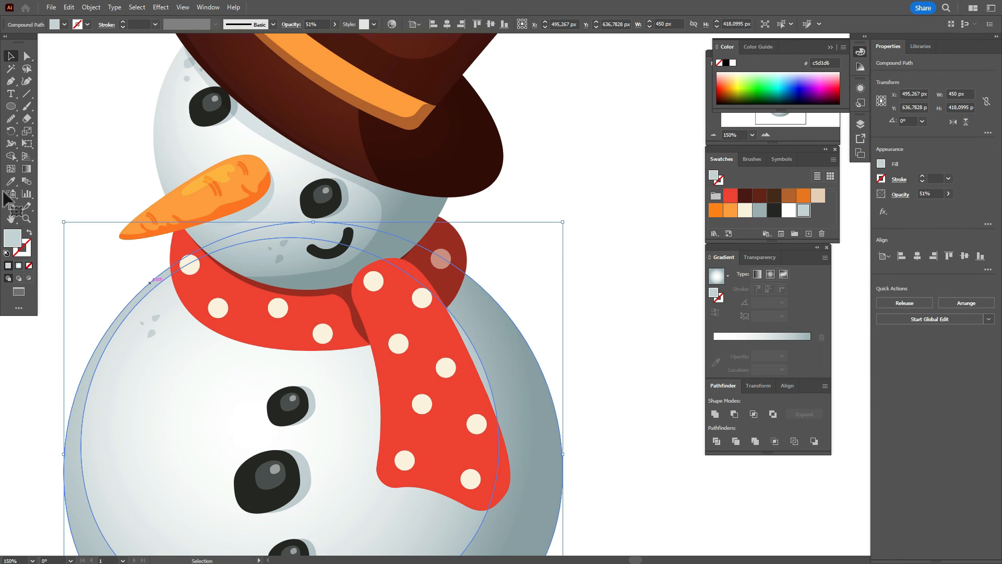
pyautogui.click(26, 81)
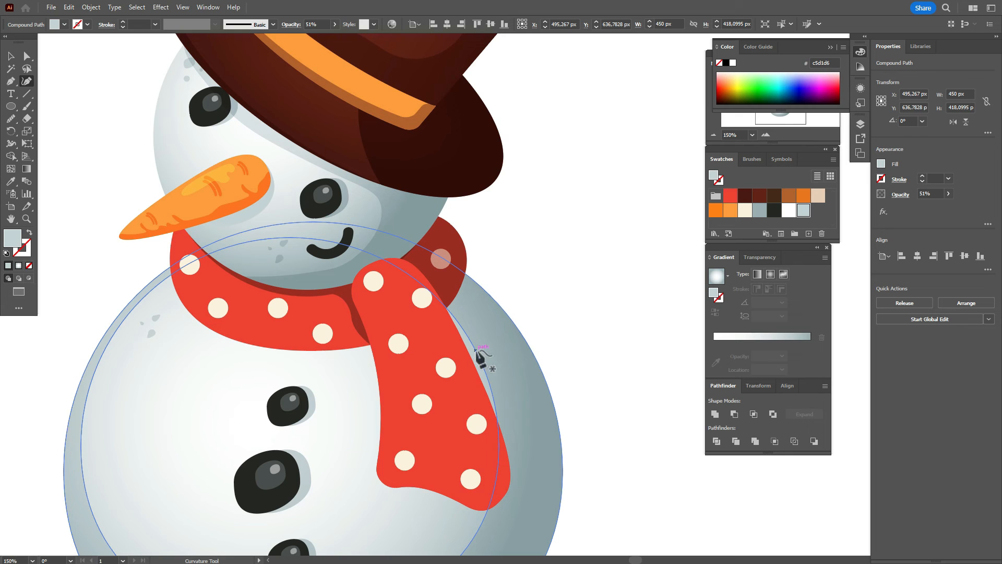
pyautogui.click(476, 351)
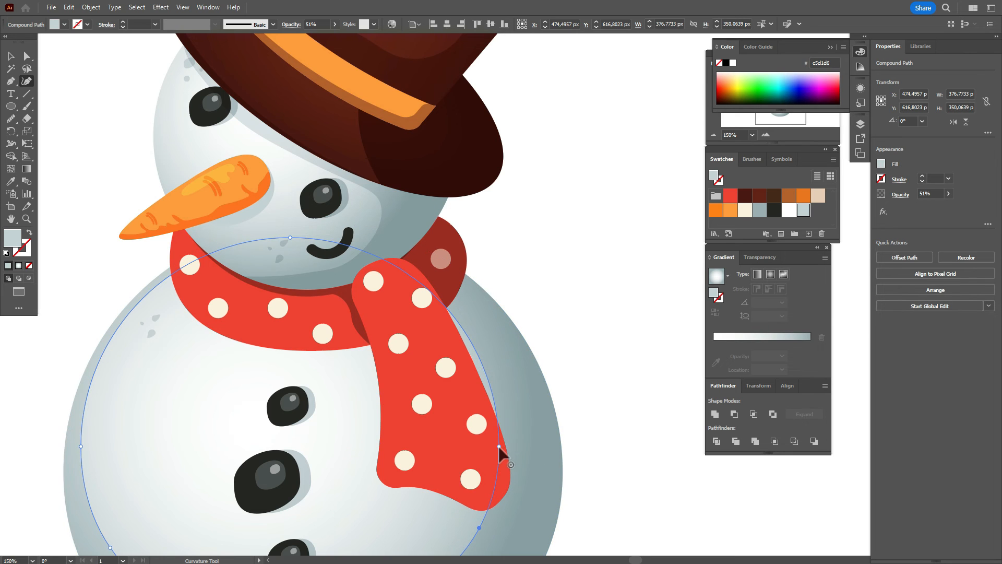
pyautogui.moveTo(500, 448); pyautogui.dragTo(486, 447)
pyautogui.moveTo(431, 357); pyautogui.dragTo(413, 264)
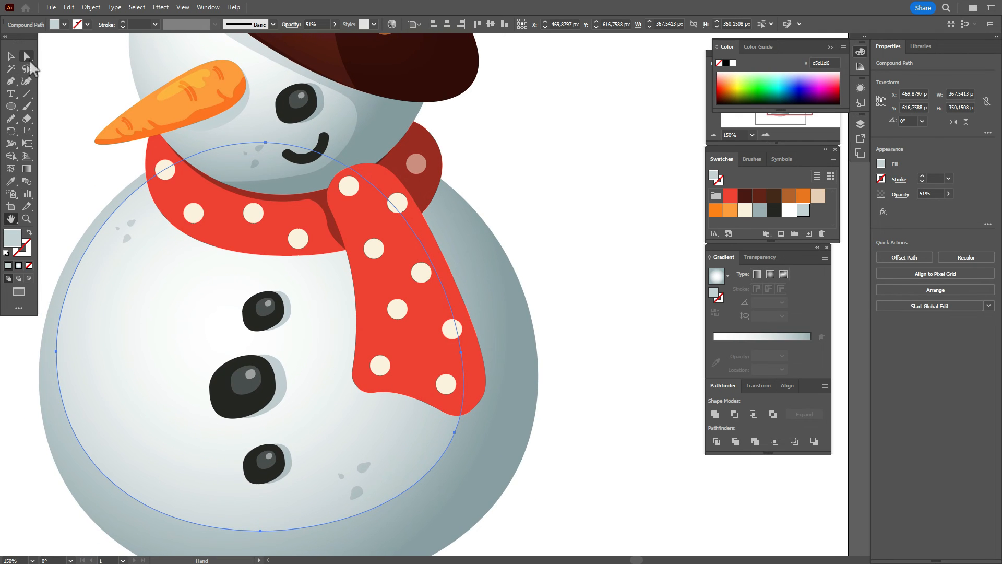
pyautogui.click(563, 194)
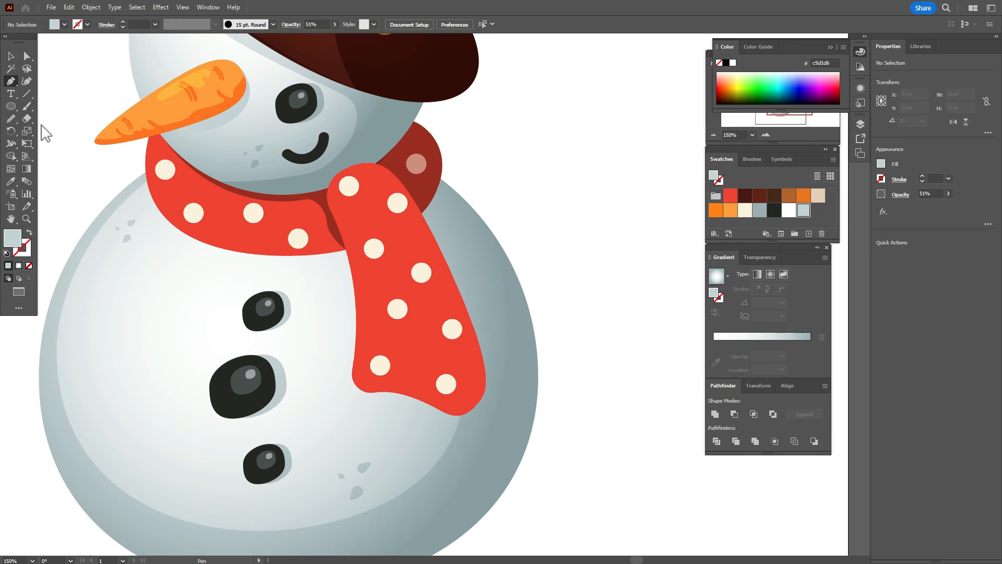
# Step: Draw a closed, curved scarf shadow shape with the Pen tool between the neck band and the hanging tail
pyautogui.click(231, 244)
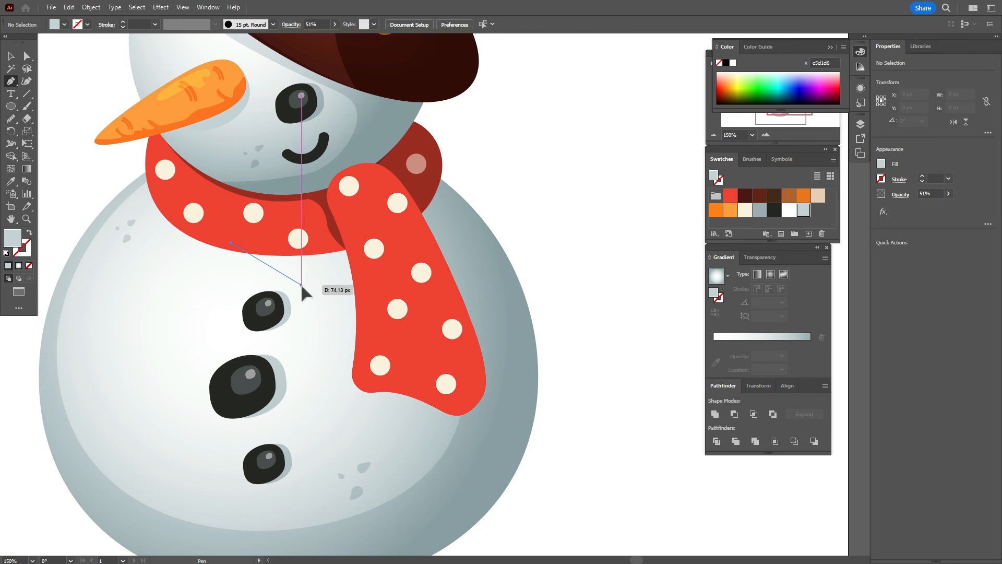
pyautogui.click(317, 303)
pyautogui.moveTo(320, 341); pyautogui.dragTo(324, 343)
pyautogui.click(401, 359)
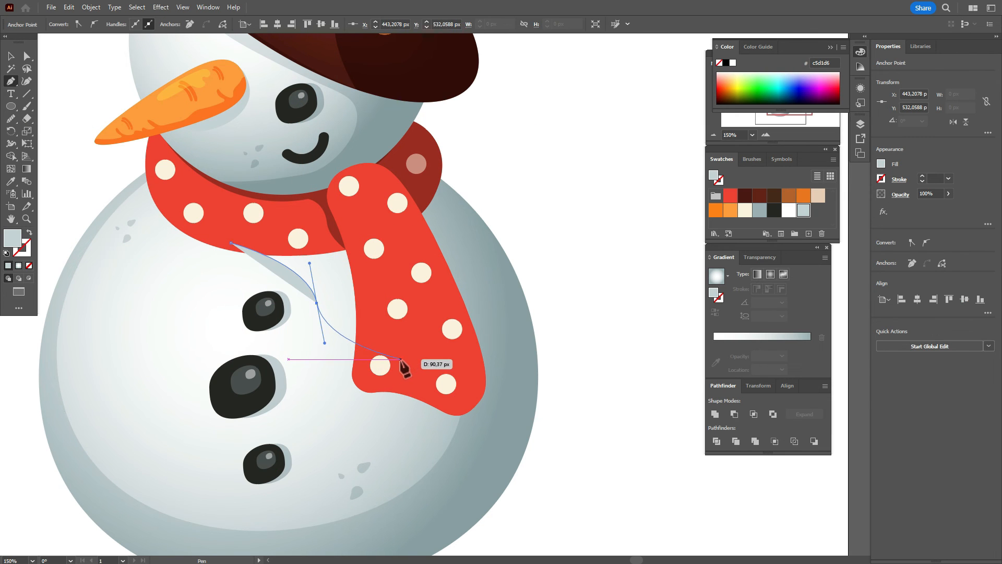
pyautogui.click(379, 221)
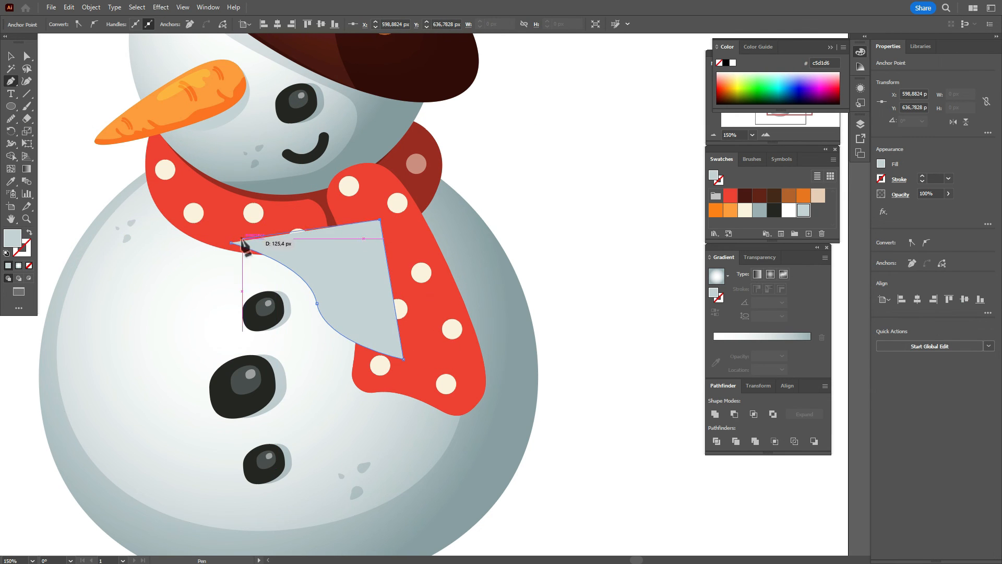
pyautogui.moveTo(234, 245); pyautogui.dragTo(232, 244)
# Step: Give the scarf shadow the body ring shadow's 51% fill and send it to the back together with the body and ring
pyautogui.click(10, 181)
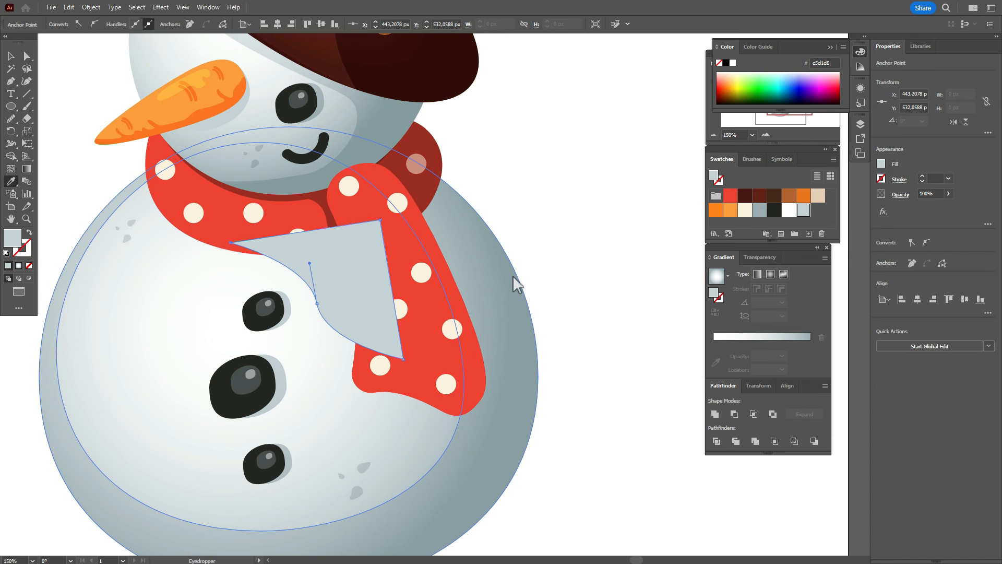
pyautogui.click(522, 287)
pyautogui.click(11, 56)
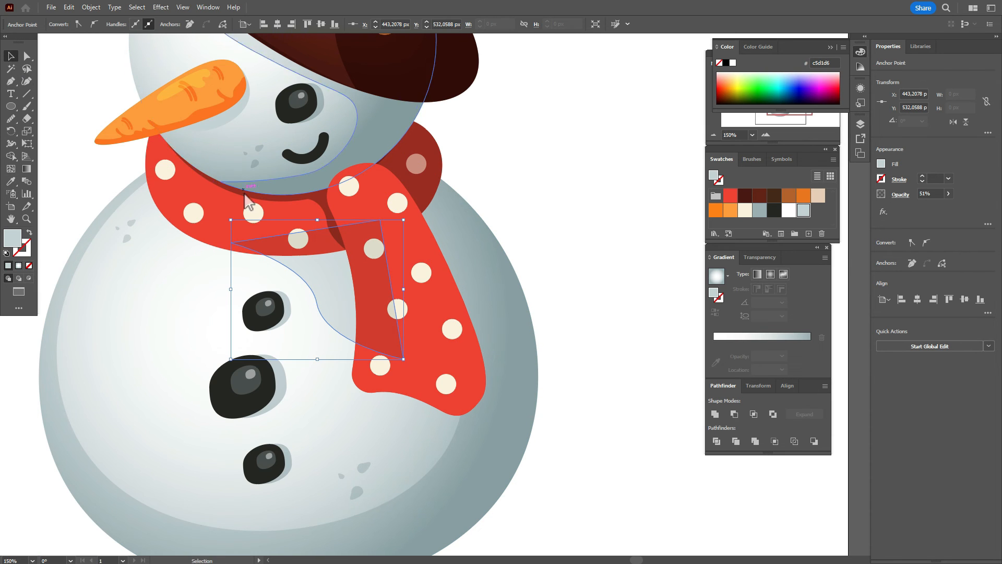
pyautogui.keyDown('shift'); pyautogui.click(486, 315); pyautogui.keyUp('shift')
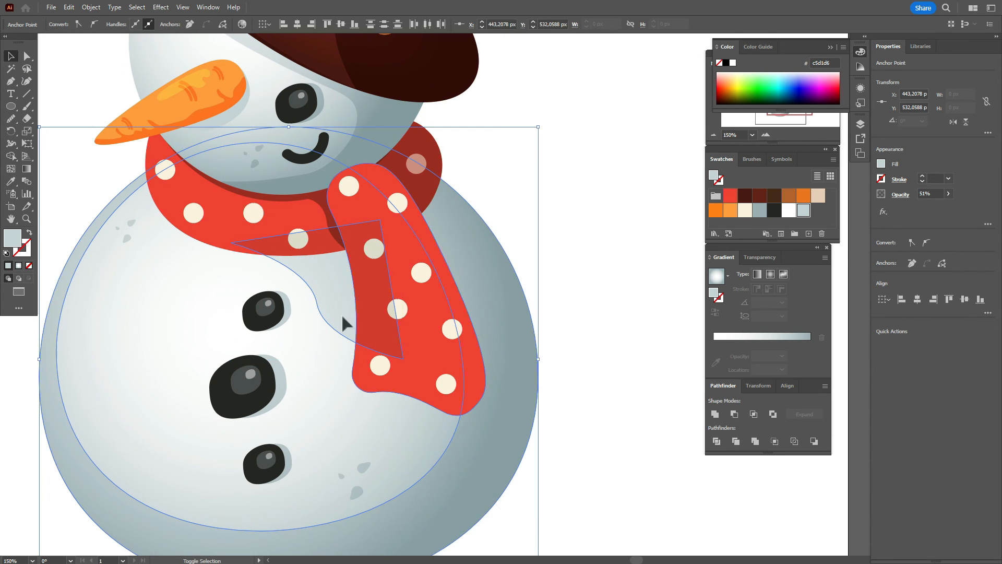
pyautogui.rightClick(203, 300)
pyautogui.moveTo(301, 474)
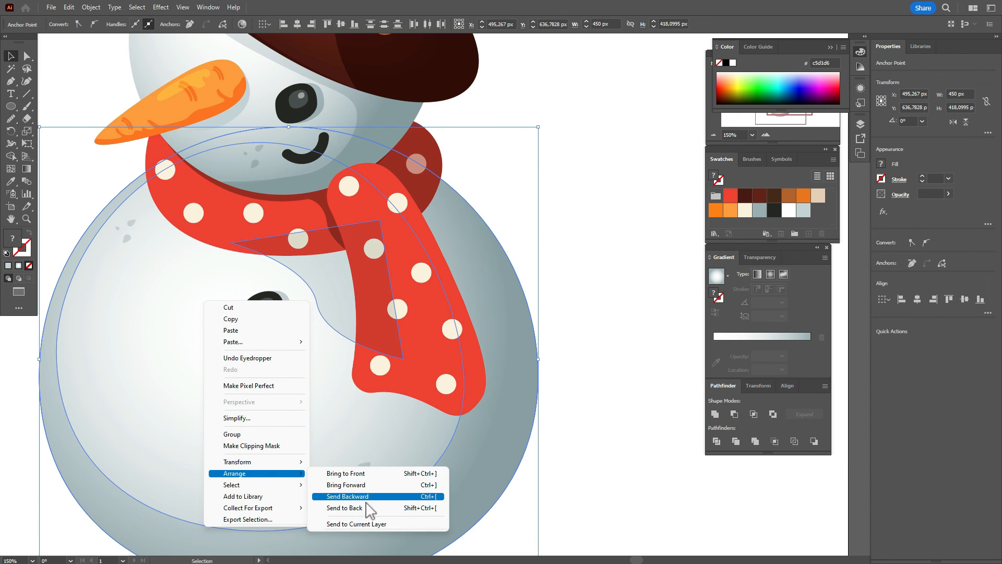
pyautogui.click(369, 508)
pyautogui.click(632, 343)
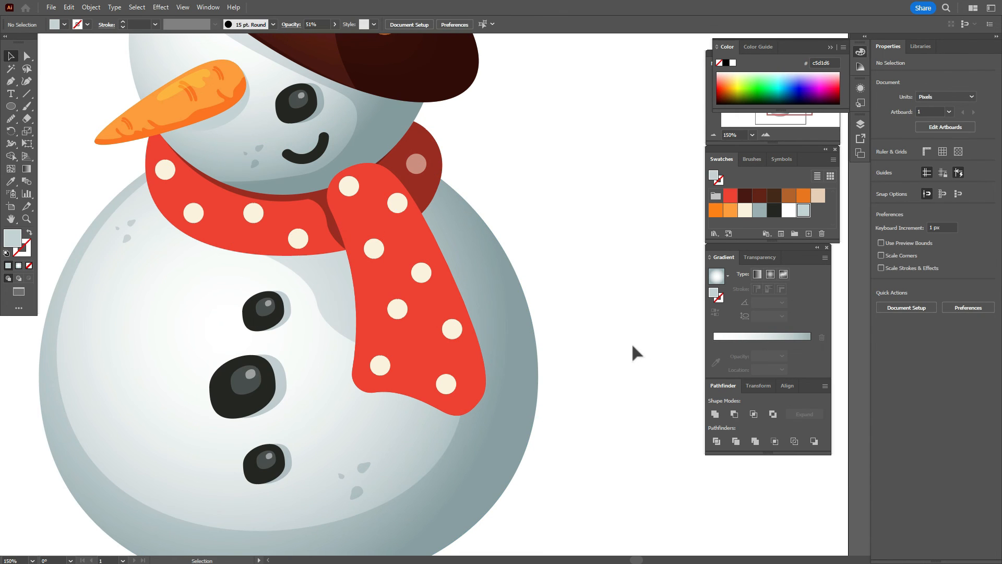
# Step: Reshape the lower end of the scarf shadow on the body so it curves down beside the scarf tail's bottom corner, and deselect
pyautogui.click(28, 55)
pyautogui.click(336, 309)
pyautogui.hotkey('ctrl', 'z')
pyautogui.moveTo(403, 359); pyautogui.dragTo(359, 371)
pyautogui.click(336, 312)
pyautogui.click(611, 351)
pyautogui.click(357, 388)
pyautogui.hotkey('shift', '`')
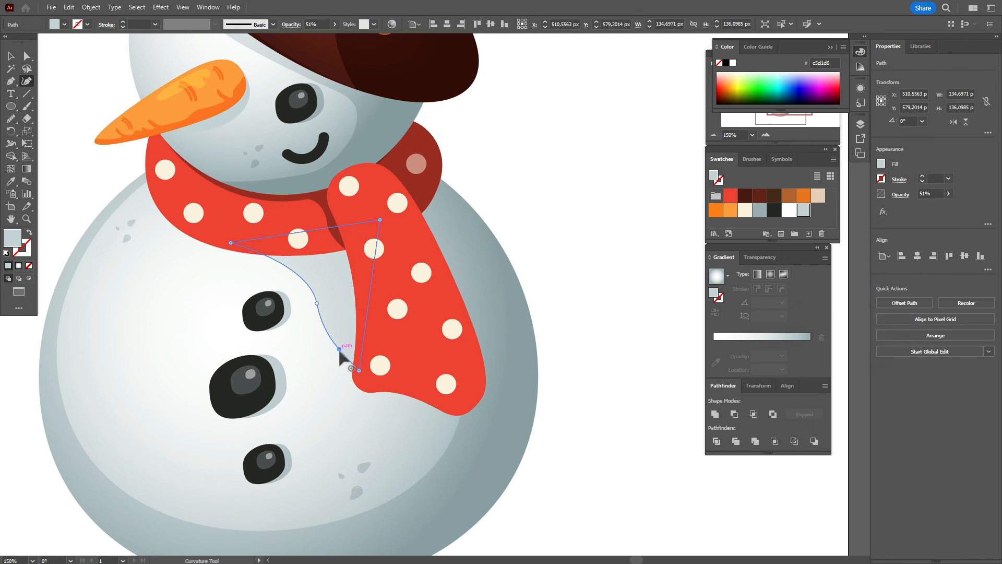
pyautogui.hotkey('ctrl', 'z')
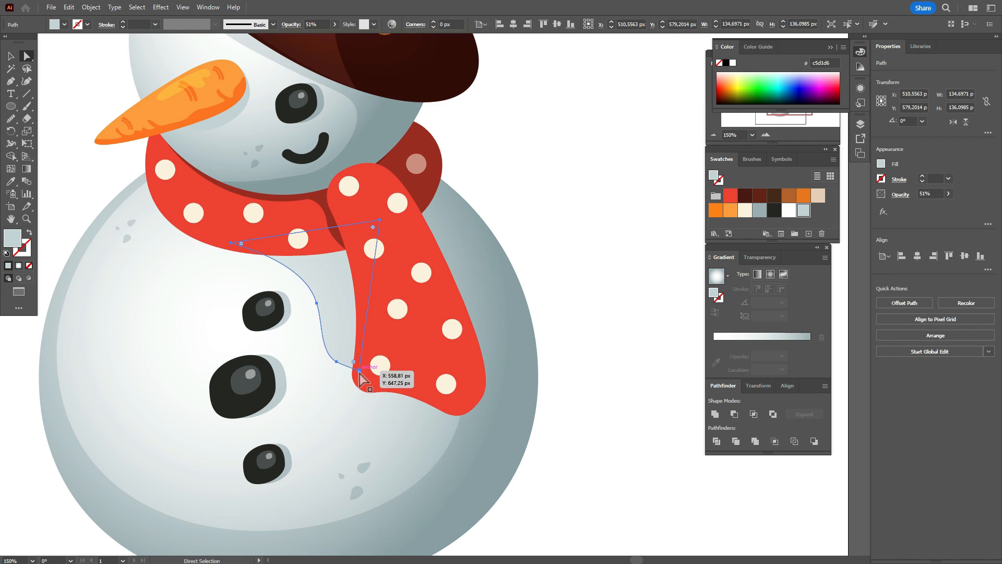
pyautogui.press('a')
pyautogui.click(608, 332)
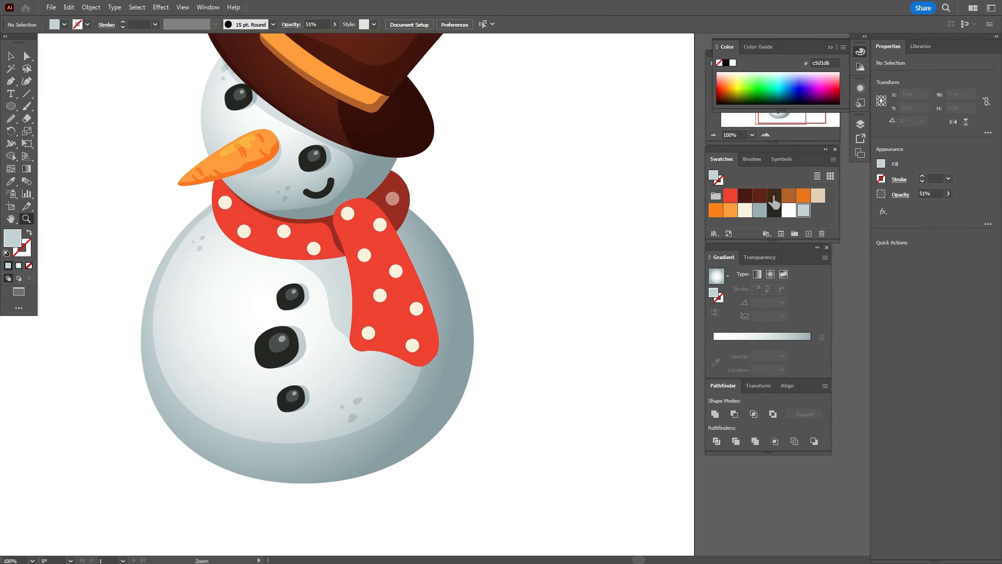
# Step: Start a dark brown (#432918) stick arm outline with the Pen tool, zigzagging from beside the scarf tail to a high twig tip and back
pyautogui.click(13, 87)
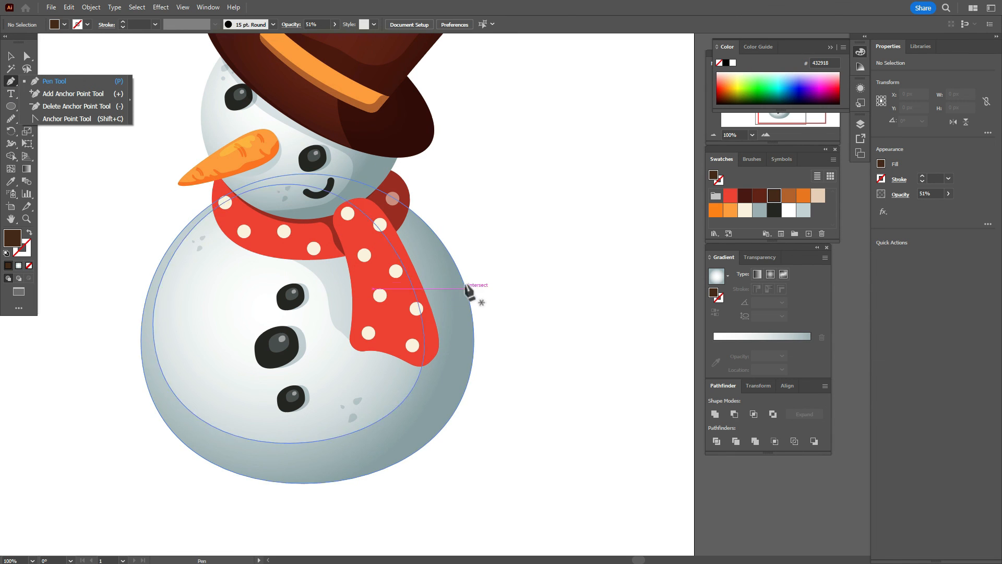
pyautogui.click(434, 287)
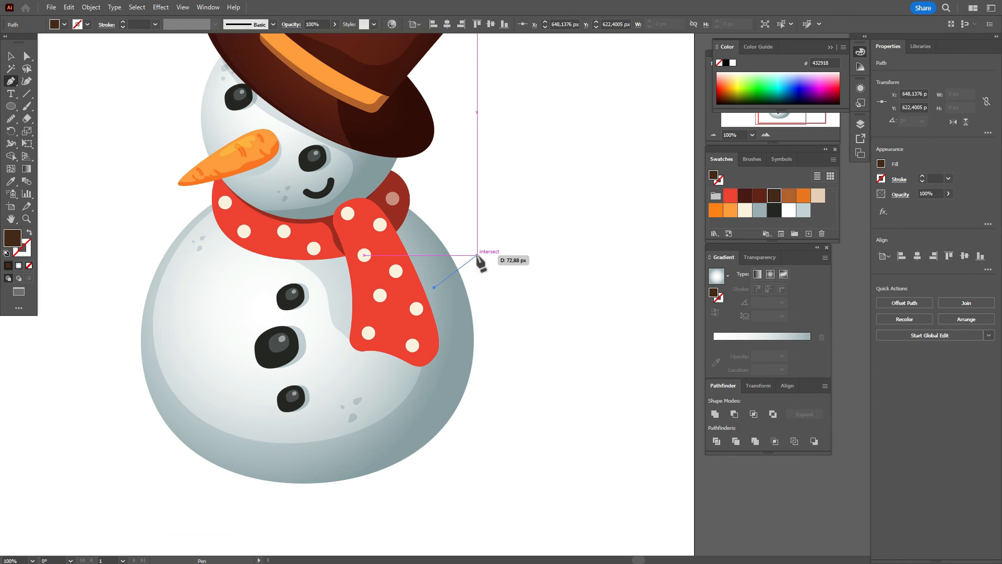
pyautogui.click(477, 255)
pyautogui.click(492, 214)
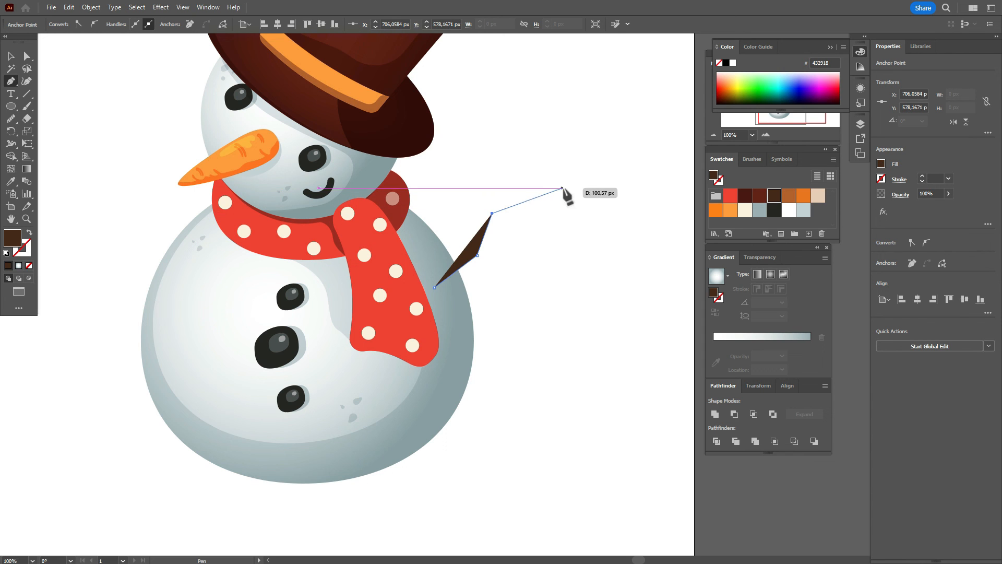
pyautogui.click(546, 177)
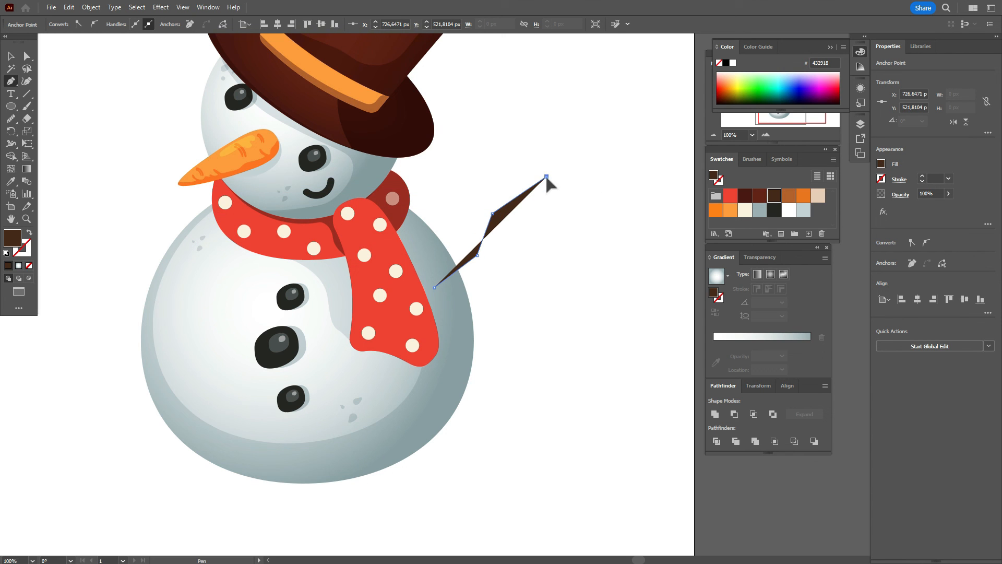
pyautogui.click(547, 116)
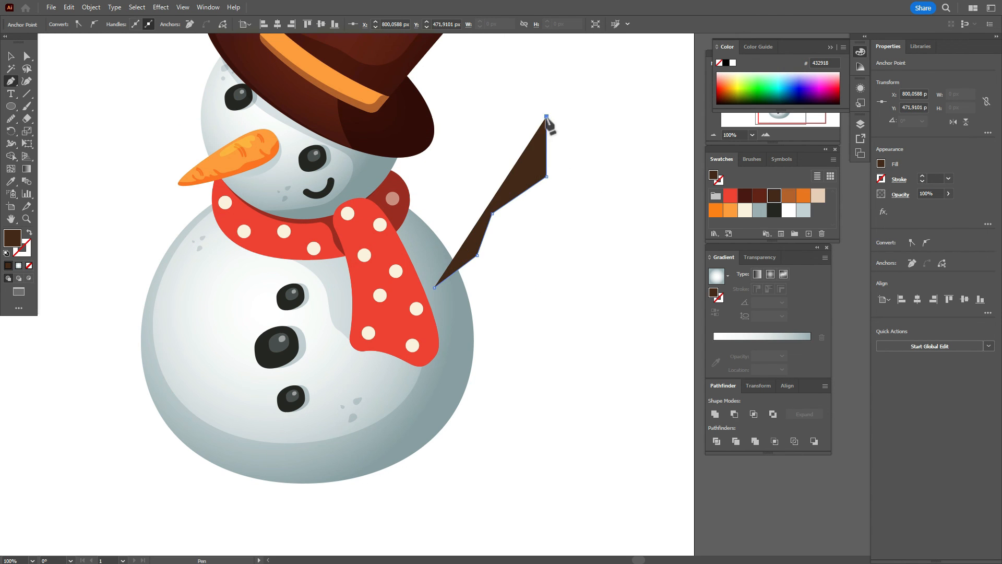
pyautogui.click(591, 87)
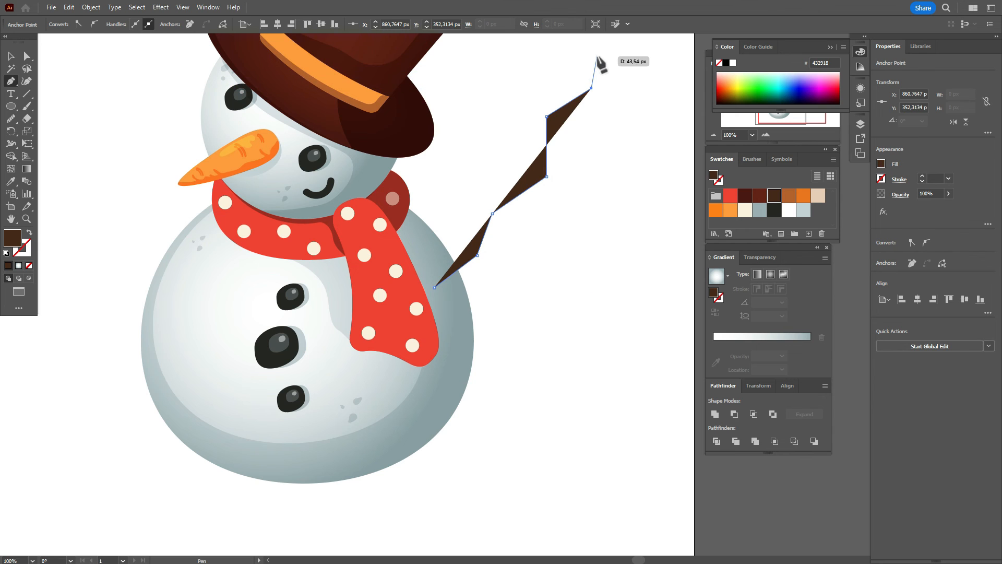
pyautogui.click(598, 52)
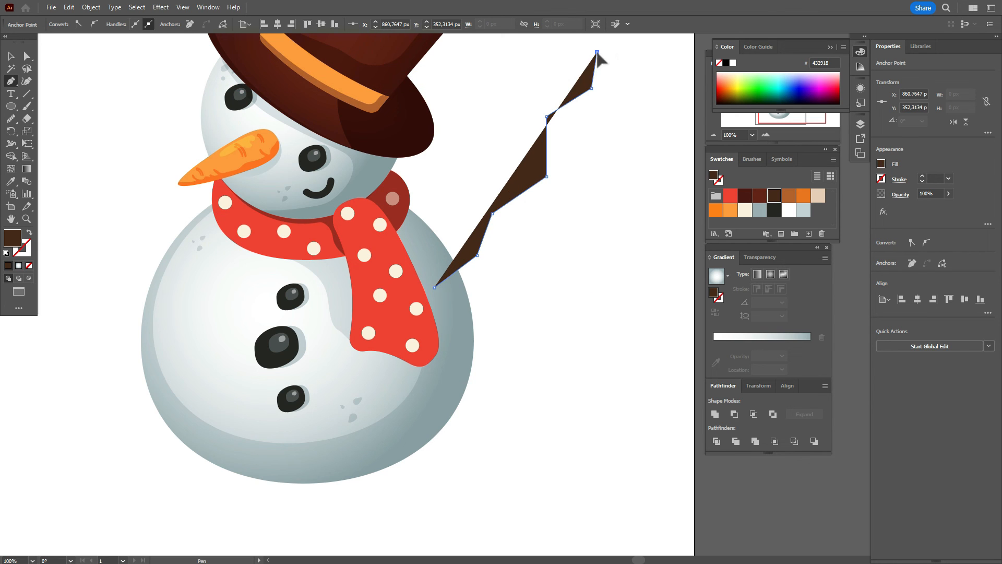
pyautogui.click(598, 87)
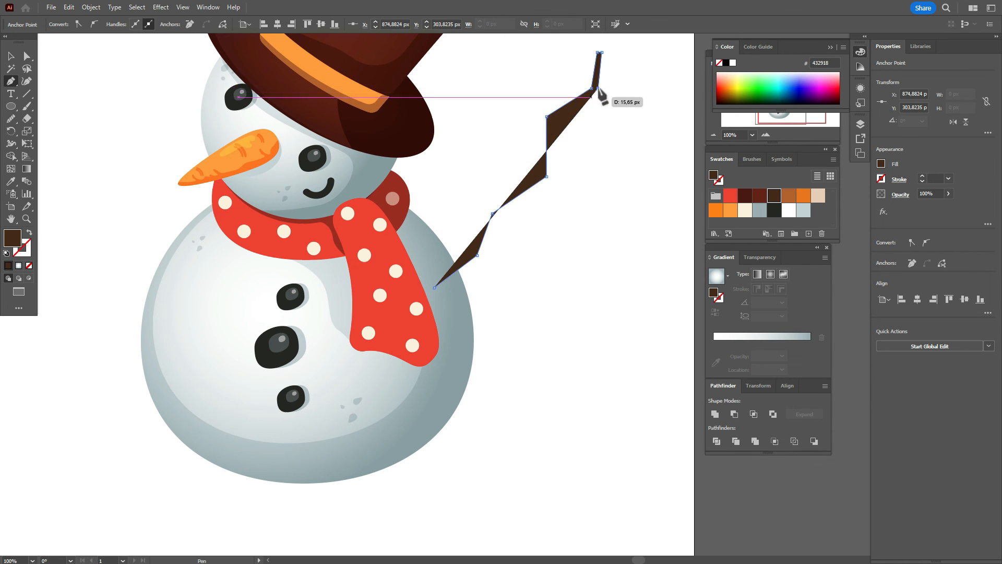
pyautogui.click(556, 120)
pyautogui.hotkey('ctrl', 'z')
pyautogui.click(554, 120)
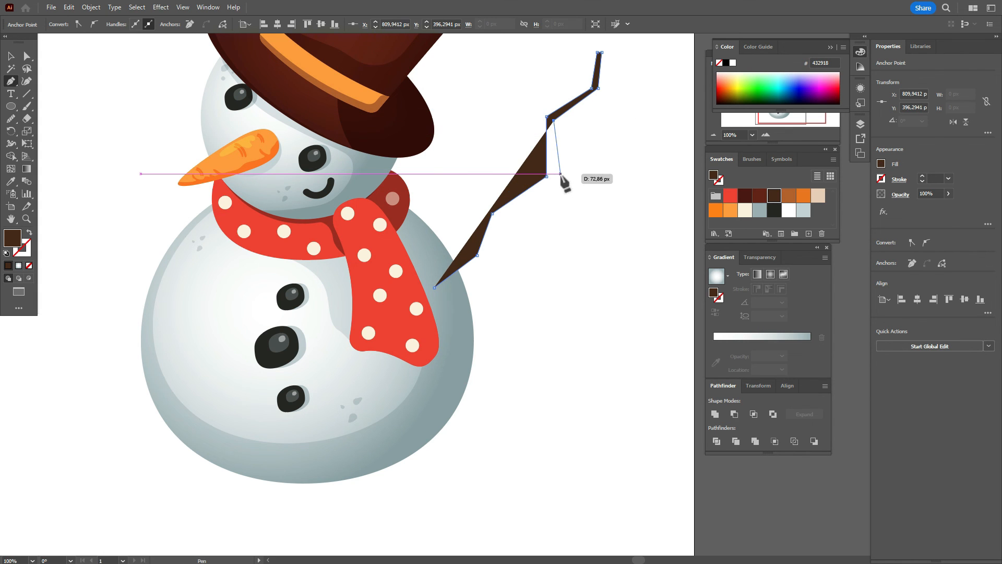
# Step: Finish the arm outline with a short bent side twig, return along the underside, close it with a rounded base, and deselect
pyautogui.click(561, 174)
pyautogui.click(601, 171)
pyautogui.click(613, 158)
pyautogui.click(602, 173)
pyautogui.click(564, 181)
pyautogui.click(499, 219)
pyautogui.click(486, 255)
pyautogui.click(440, 301)
pyautogui.click(434, 288)
pyautogui.moveTo(437, 274); pyautogui.dragTo(437, 273)
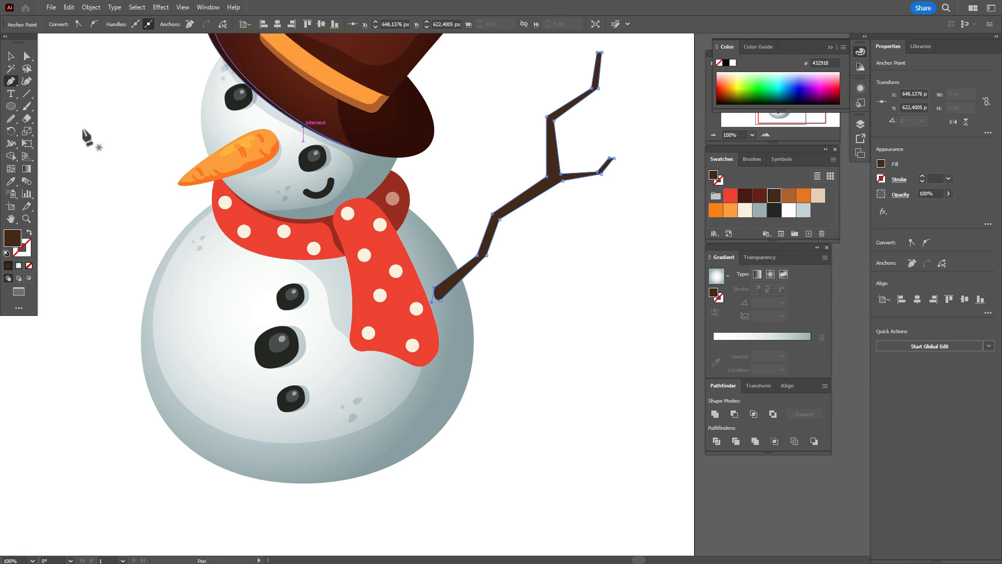
pyautogui.click(10, 56)
pyautogui.click(599, 291)
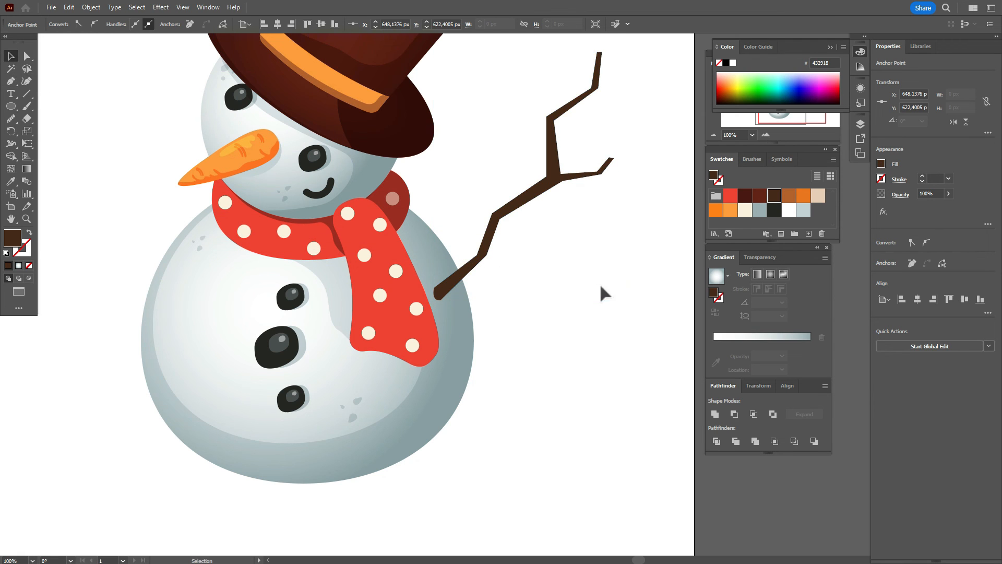
# Step: Taper the arm's upper twig by moving one end anchor close to the other with Direct Selection
pyautogui.click(27, 219)
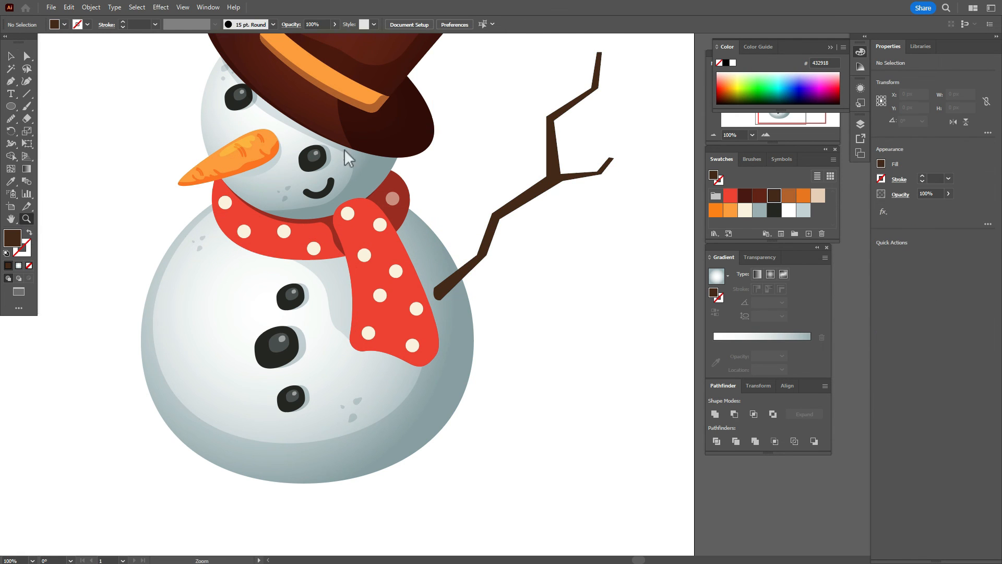
pyautogui.click(631, 119)
pyautogui.click(491, 253)
pyautogui.click(448, 306)
pyautogui.click(531, 219)
pyautogui.click(524, 239)
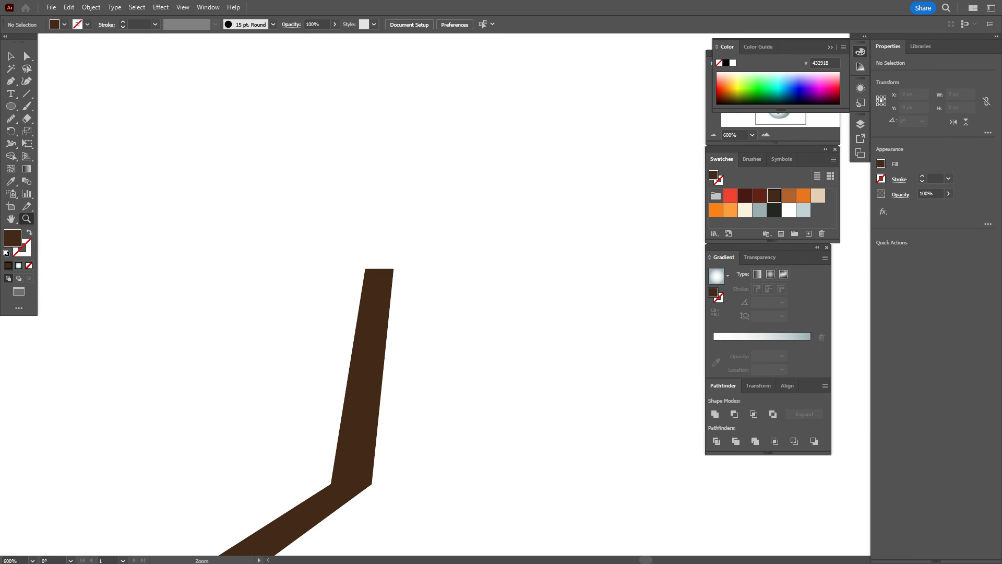
pyautogui.moveTo(367, 271); pyautogui.dragTo(385, 271)
pyautogui.click(405, 273)
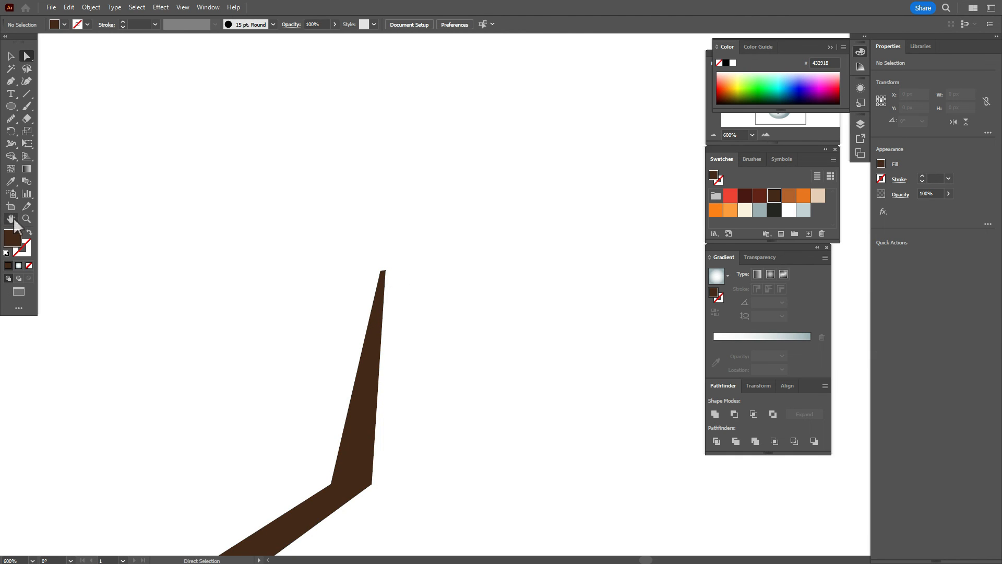
# Step: Narrow the end of the arm's side twig to a sharp tip by bringing its two end anchors together
pyautogui.moveTo(297, 385); pyautogui.dragTo(294, 192)
pyautogui.moveTo(462, 465); pyautogui.dragTo(410, 47)
pyautogui.moveTo(483, 311); pyautogui.dragTo(483, 242)
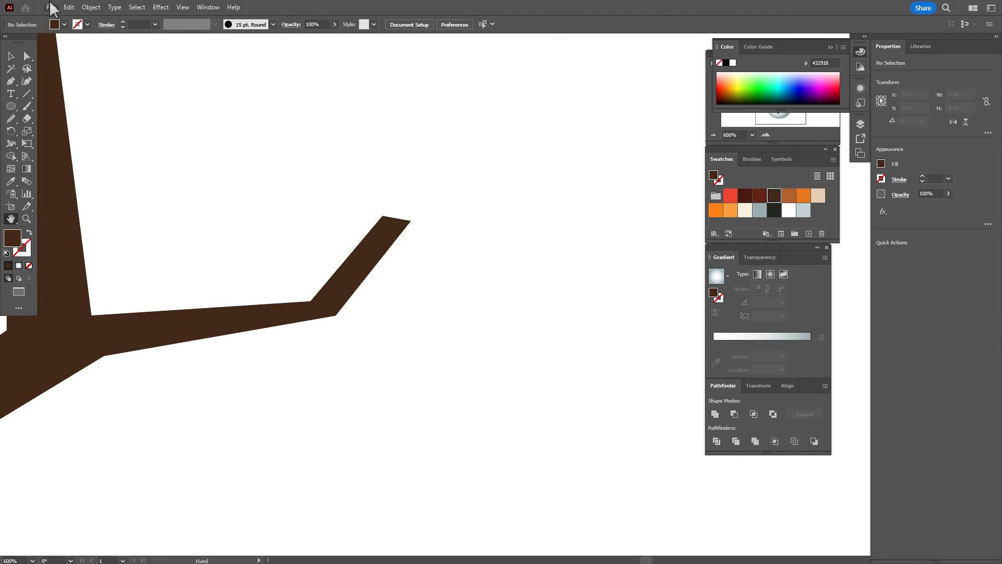
pyautogui.moveTo(383, 218); pyautogui.dragTo(407, 222)
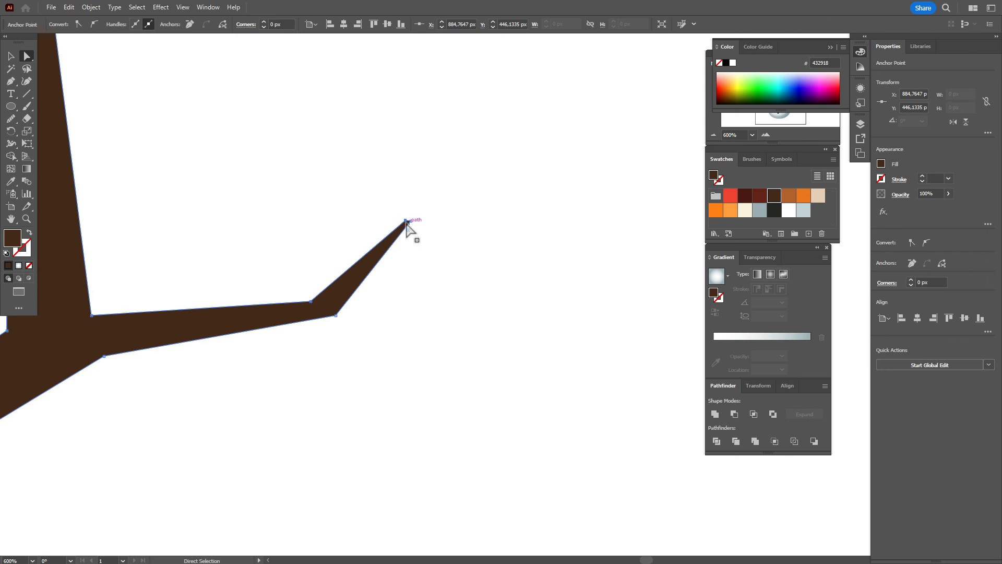
pyautogui.click(439, 232)
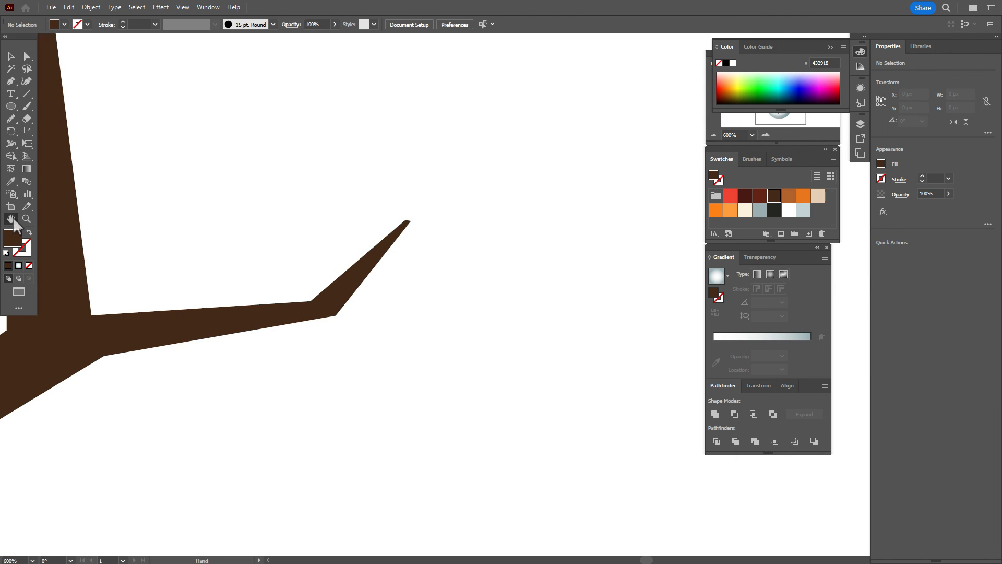
# Step: Reflect a copy of the stick arm across the vertical axis and place it on the opposite side of the body
pyautogui.moveTo(274, 393); pyautogui.dragTo(707, 215)
pyautogui.moveTo(324, 338); pyautogui.dragTo(551, 150)
pyautogui.moveTo(176, 403); pyautogui.dragTo(191, 427)
pyautogui.moveTo(420, 371); pyautogui.dragTo(447, 307)
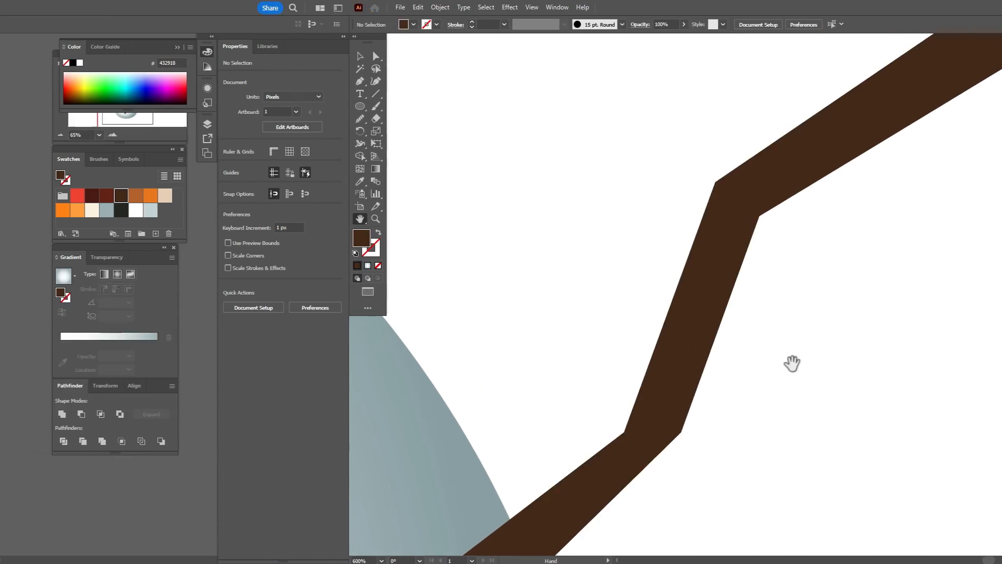
pyautogui.rightClick(355, 290)
pyautogui.moveTo(440, 475)
pyautogui.click(566, 420)
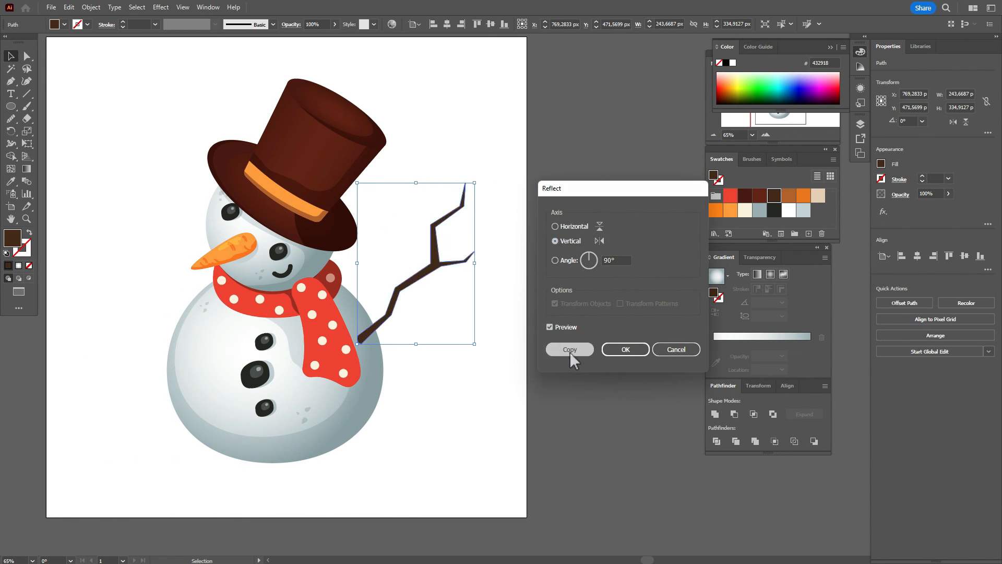
pyautogui.click(574, 357)
pyautogui.moveTo(441, 282); pyautogui.dragTo(151, 281)
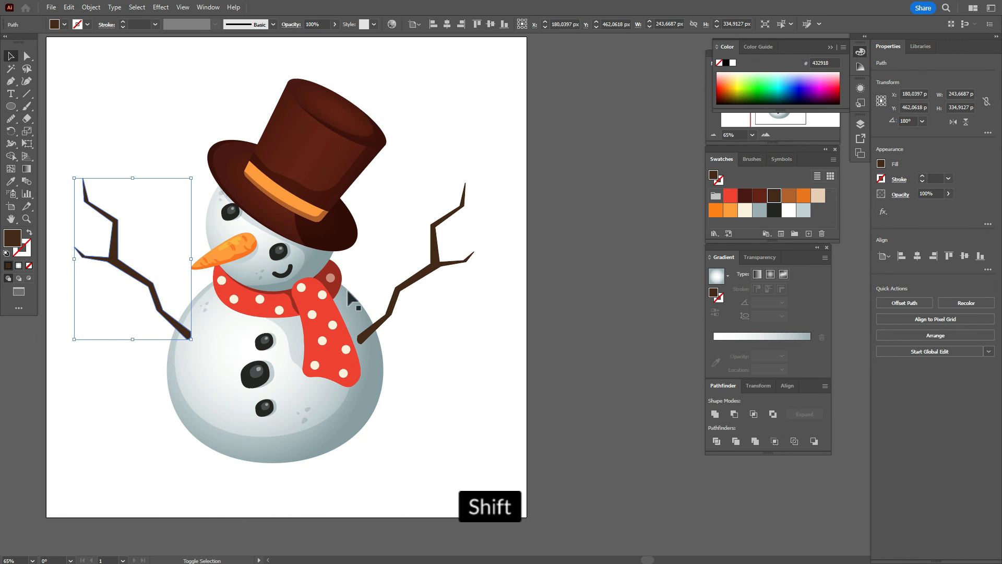
# Step: Align the bottom edges of both arms, and move each arm up and slightly inward on the body
pyautogui.keyDown('shift'); pyautogui.click(424, 290); pyautogui.keyUp('shift')
pyautogui.click(981, 256)
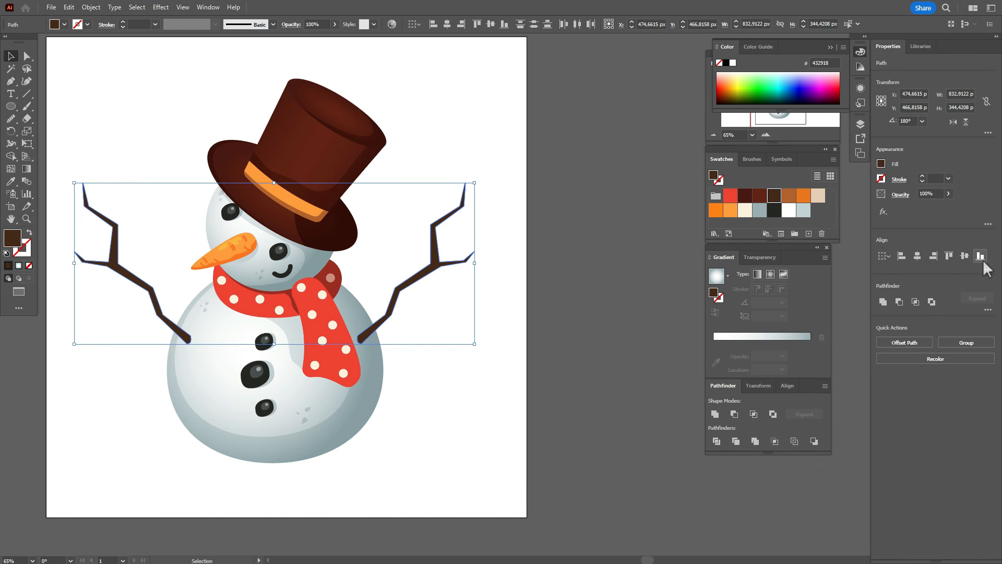
pyautogui.click(506, 307)
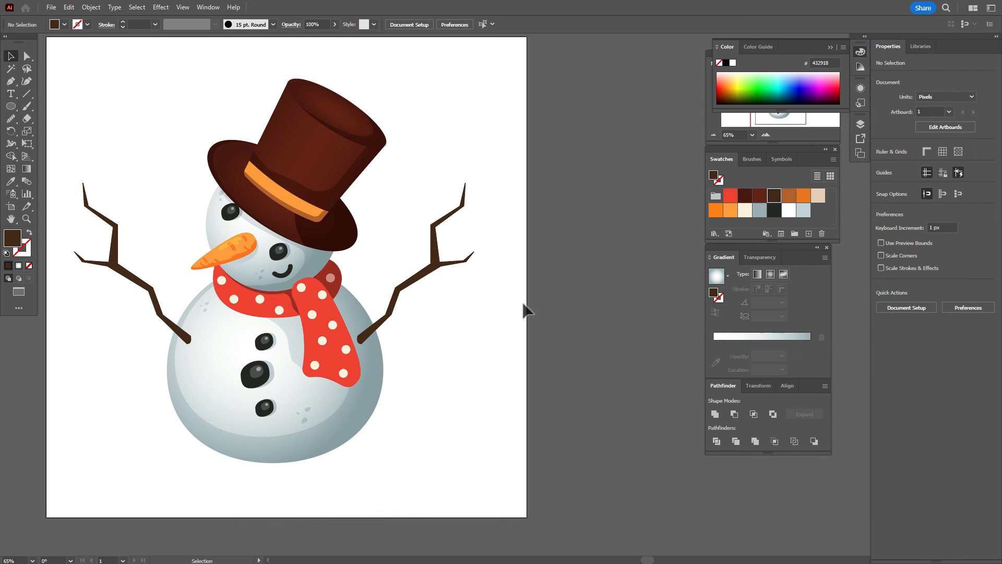
pyautogui.moveTo(188, 346); pyautogui.dragTo(195, 315)
pyautogui.moveTo(389, 331); pyautogui.dragTo(380, 293)
pyautogui.click(538, 287)
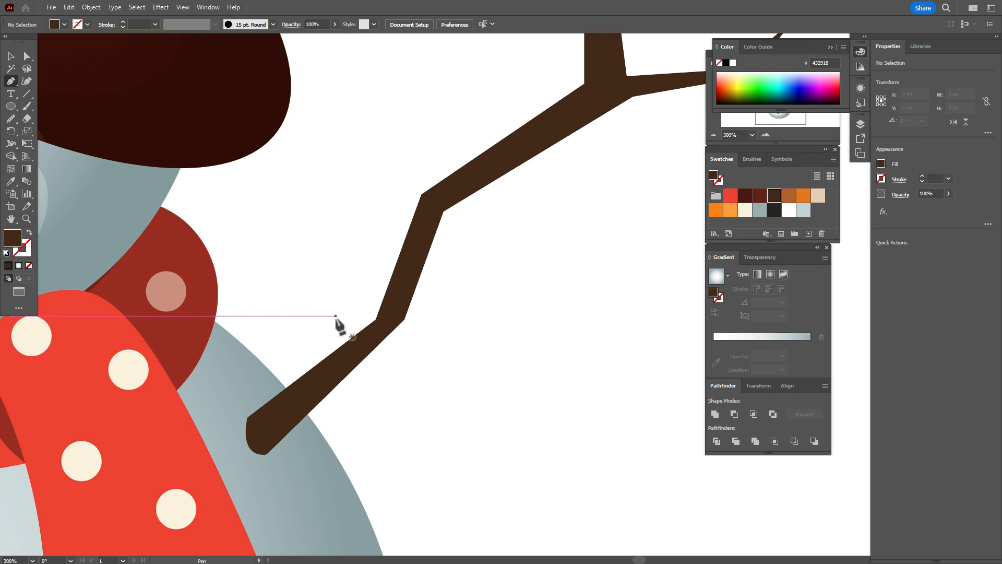
# Step: Draw a small bent twig rising from the lower part of the arm beside the scarf tail and taper its tip to a point
pyautogui.moveTo(326, 360); pyautogui.dragTo(327, 307)
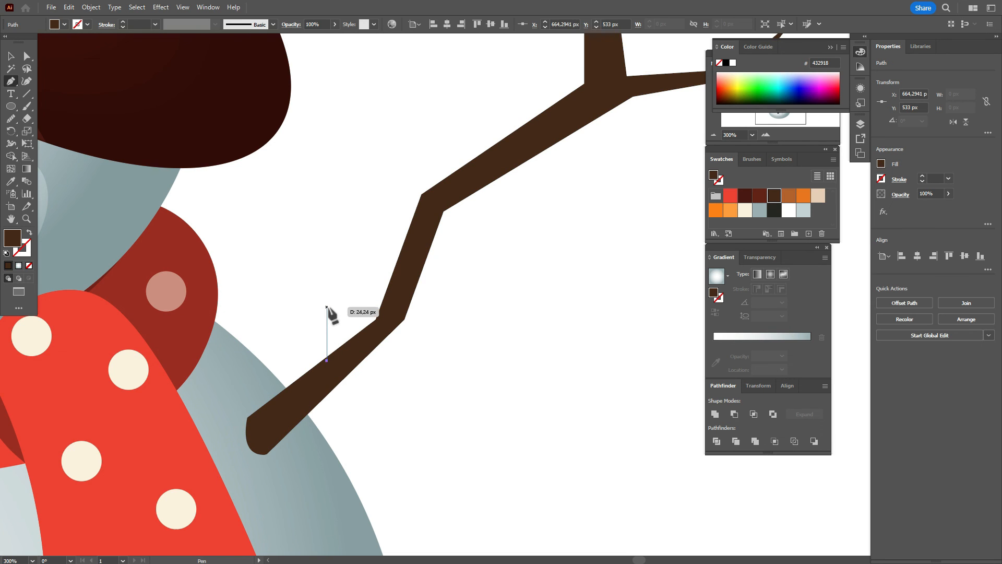
pyautogui.click(349, 237)
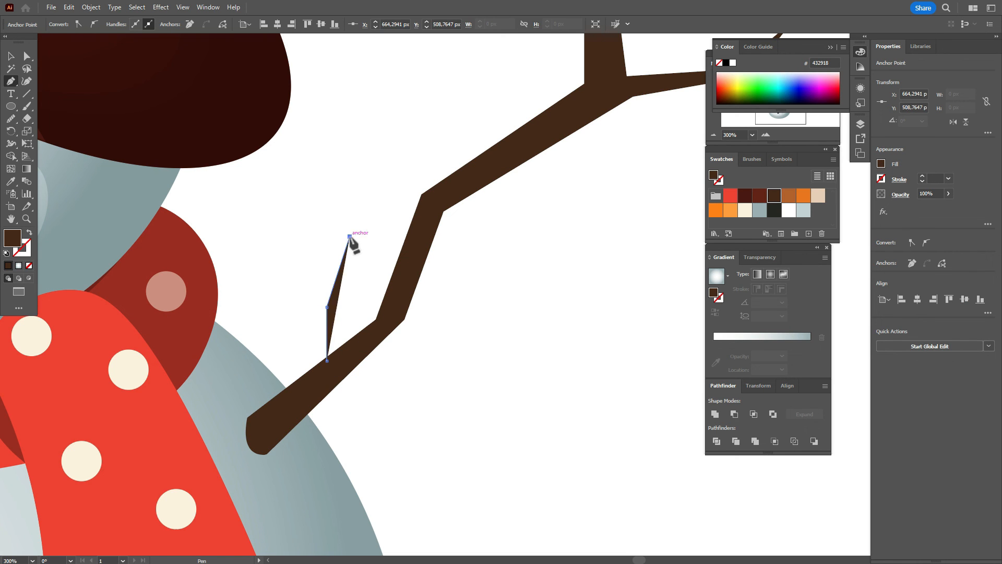
pyautogui.click(359, 240)
pyautogui.click(335, 305)
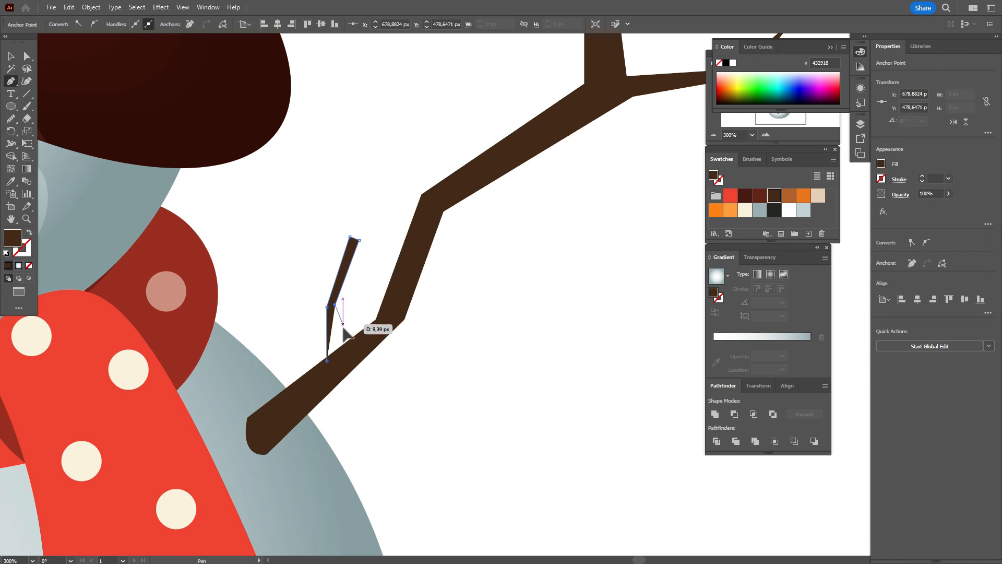
pyautogui.click(338, 356)
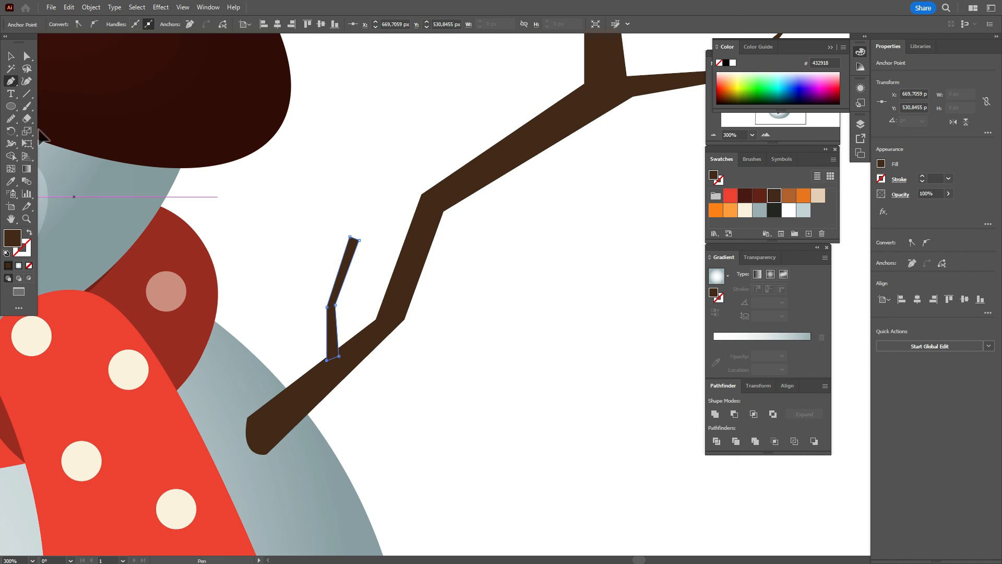
pyautogui.click(28, 56)
pyautogui.moveTo(359, 241); pyautogui.dragTo(350, 241)
pyautogui.click(361, 211)
# Step: Draw a short pointed twig branching outward near the top of the mirrored arm, and nudge its tip anchor up
pyautogui.click(12, 222)
pyautogui.moveTo(246, 332); pyautogui.dragTo(556, 287)
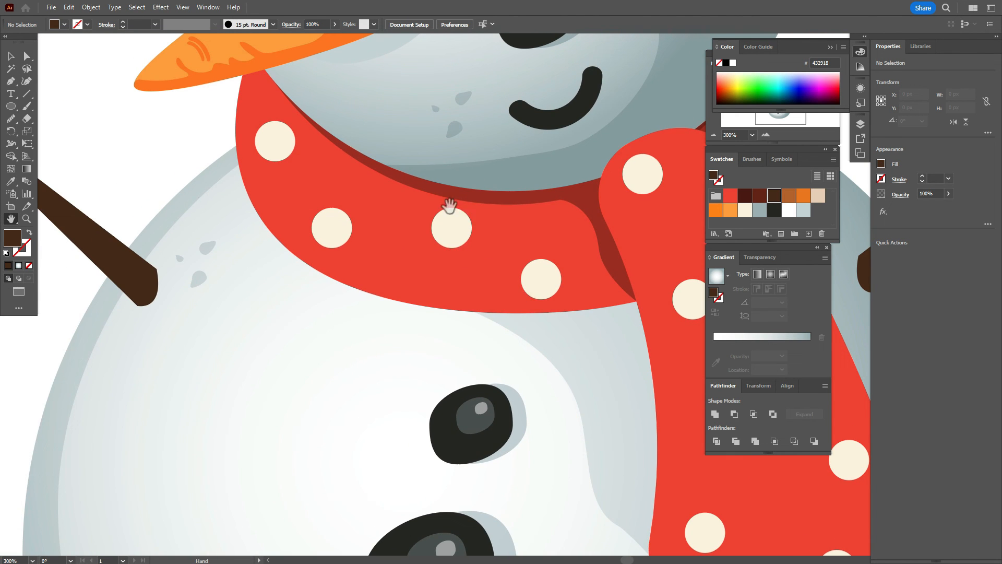
pyautogui.moveTo(172, 202); pyautogui.dragTo(412, 349)
pyautogui.moveTo(289, 167); pyautogui.dragTo(327, 293)
pyautogui.moveTo(354, 213); pyautogui.dragTo(358, 403)
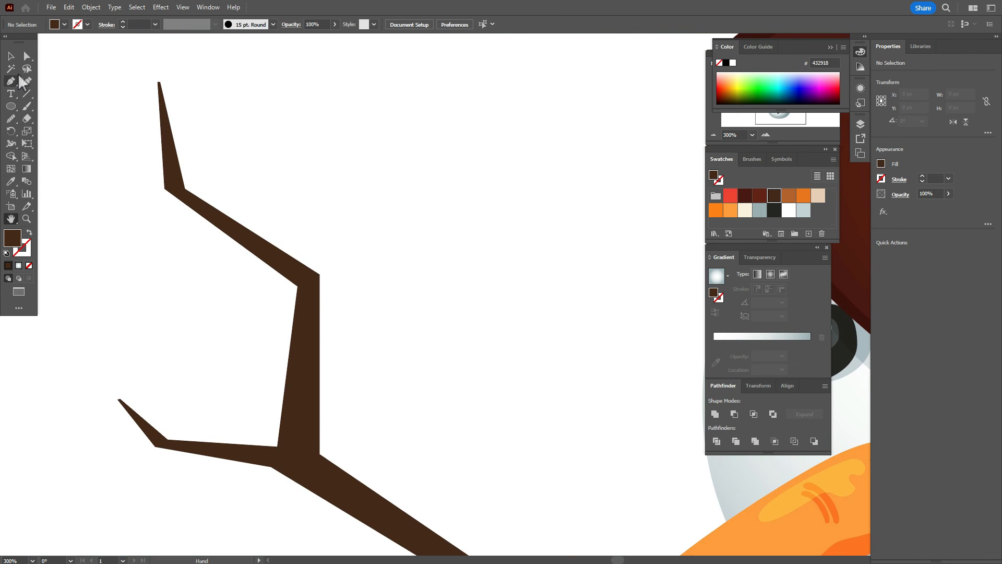
pyautogui.click(168, 155)
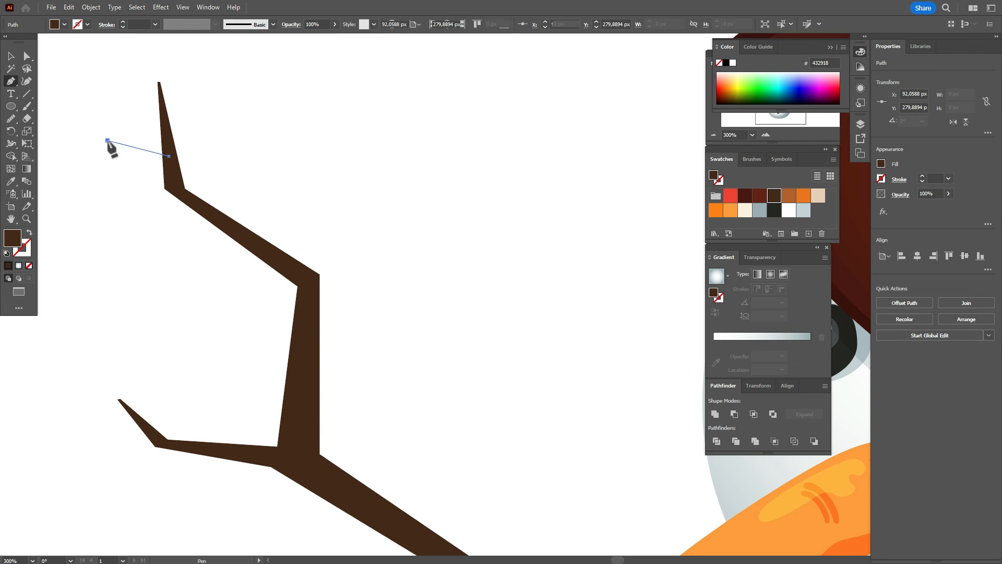
pyautogui.click(108, 141)
pyautogui.click(173, 176)
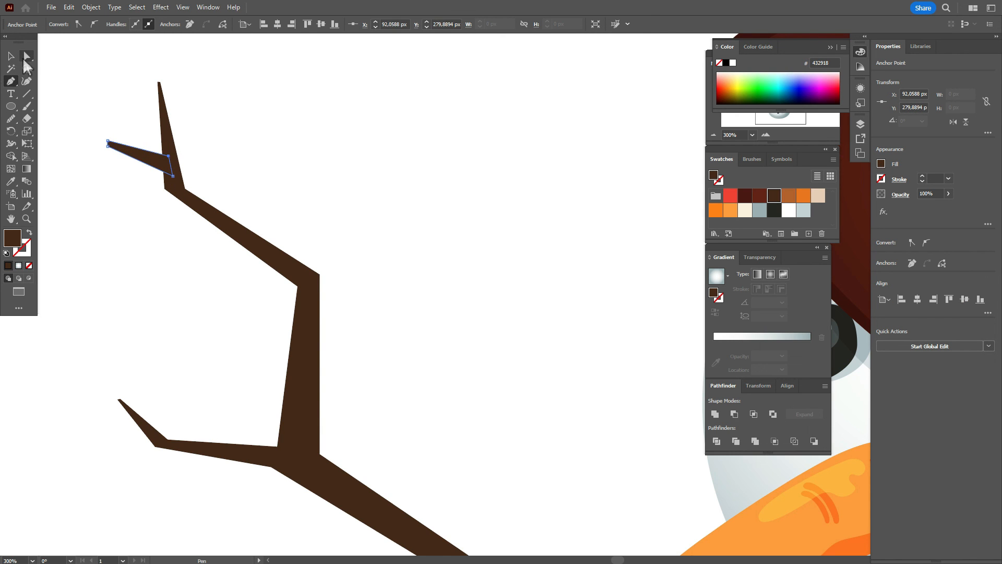
pyautogui.click(26, 56)
pyautogui.click(107, 148)
pyautogui.press('Up')
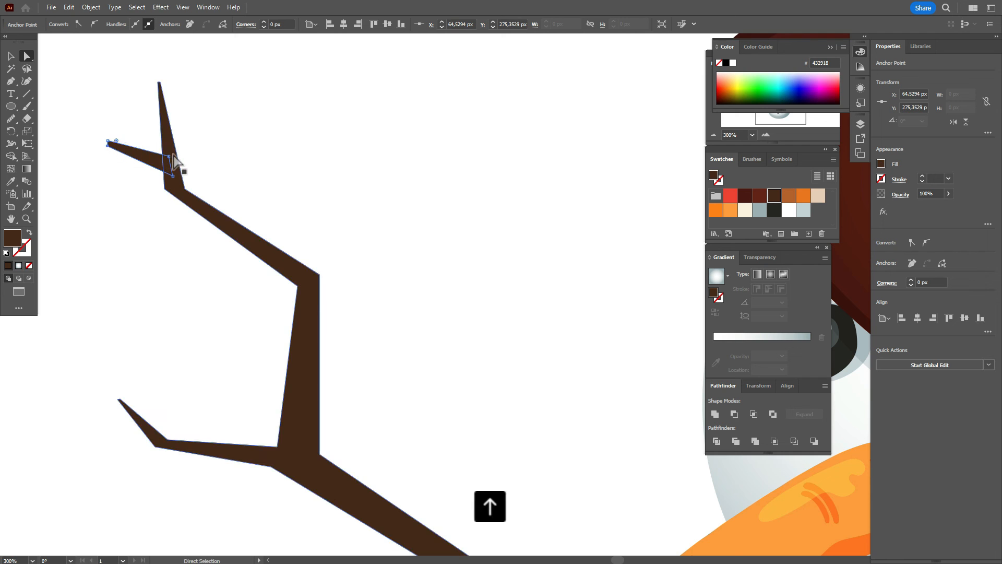
pyautogui.click(221, 168)
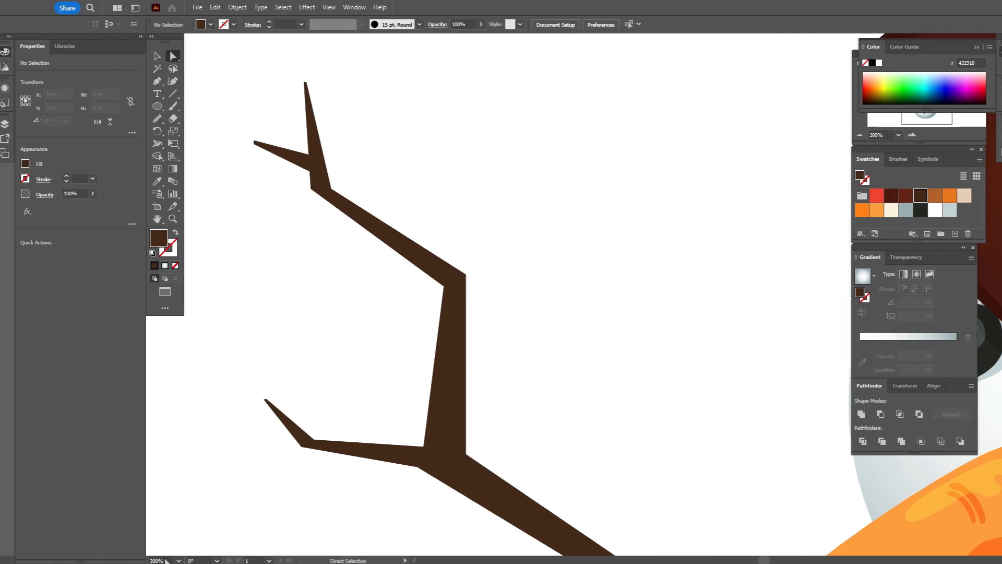
# Step: Select all of the snowman artwork, including both stick arms, and expand its appearance
pyautogui.press('v')
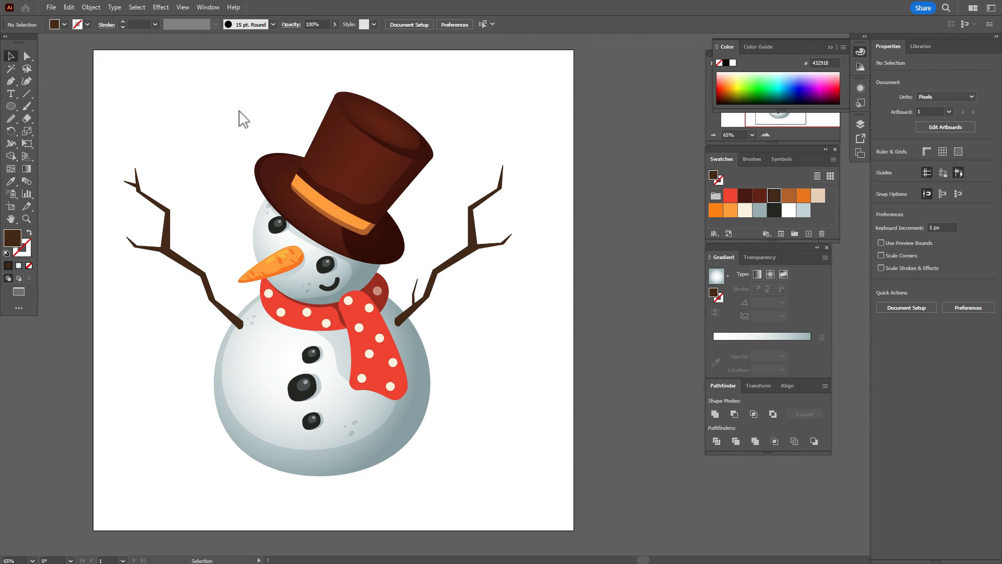
pyautogui.moveTo(110, 69); pyautogui.dragTo(555, 512)
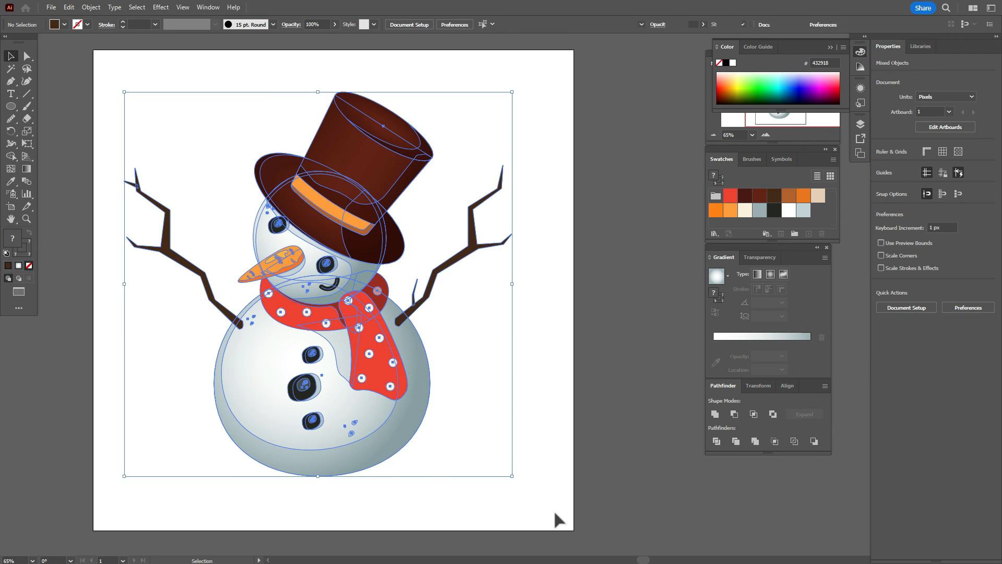
pyautogui.click(92, 10)
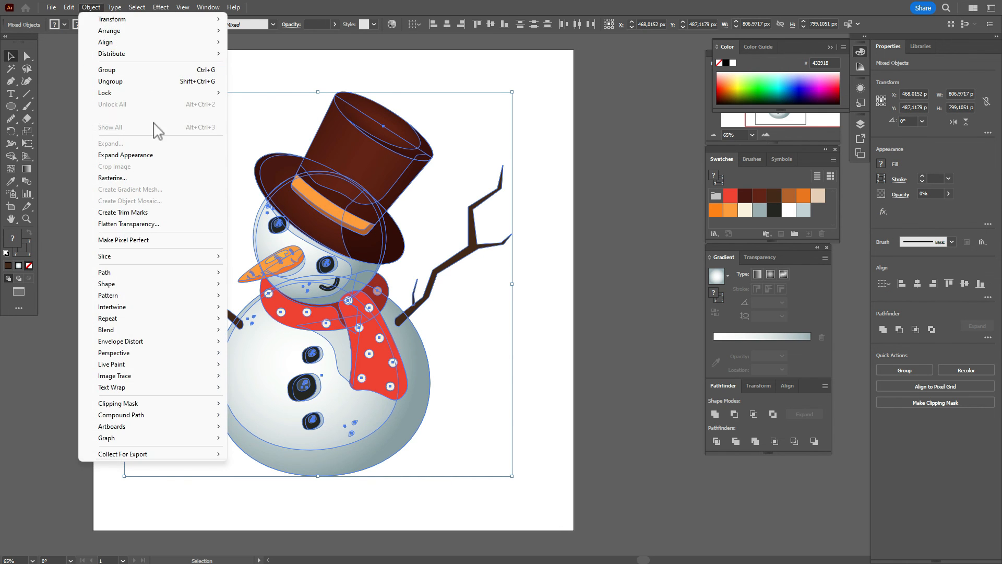
pyautogui.click(161, 155)
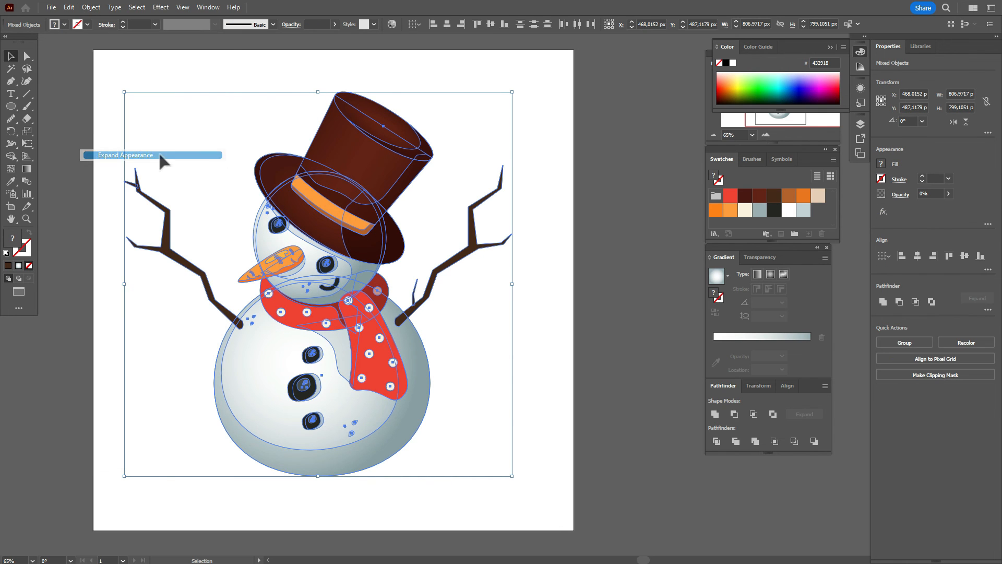
# Step: Group the snowman artwork and move the group slightly down and to the right on the artboard
pyautogui.rightClick(417, 227)
pyautogui.click(466, 361)
pyautogui.moveTo(412, 380)
pyautogui.mouseDown()
pyautogui.moveTo(419, 340)
pyautogui.moveTo(416, 385)
pyautogui.mouseUp()
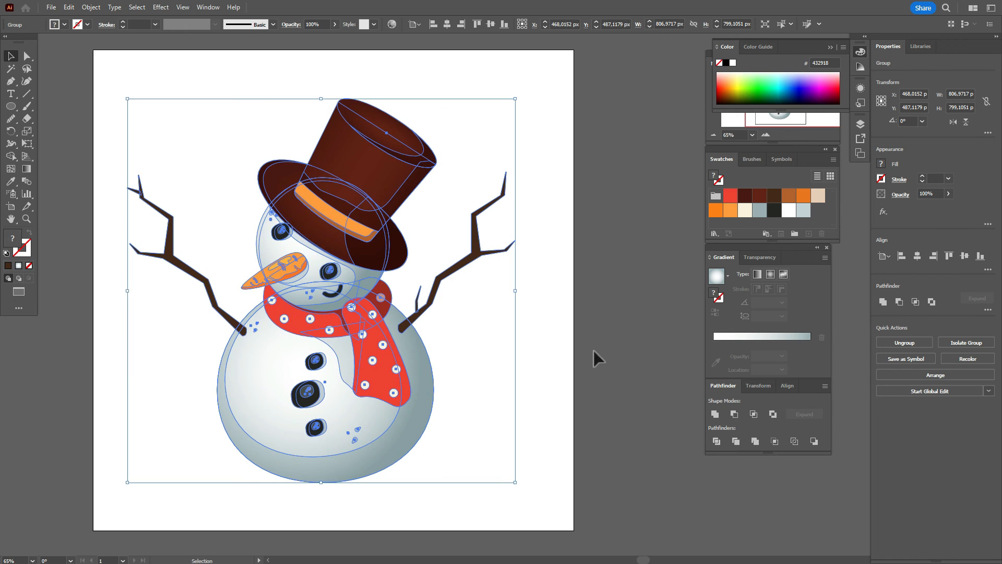
pyautogui.click(601, 345)
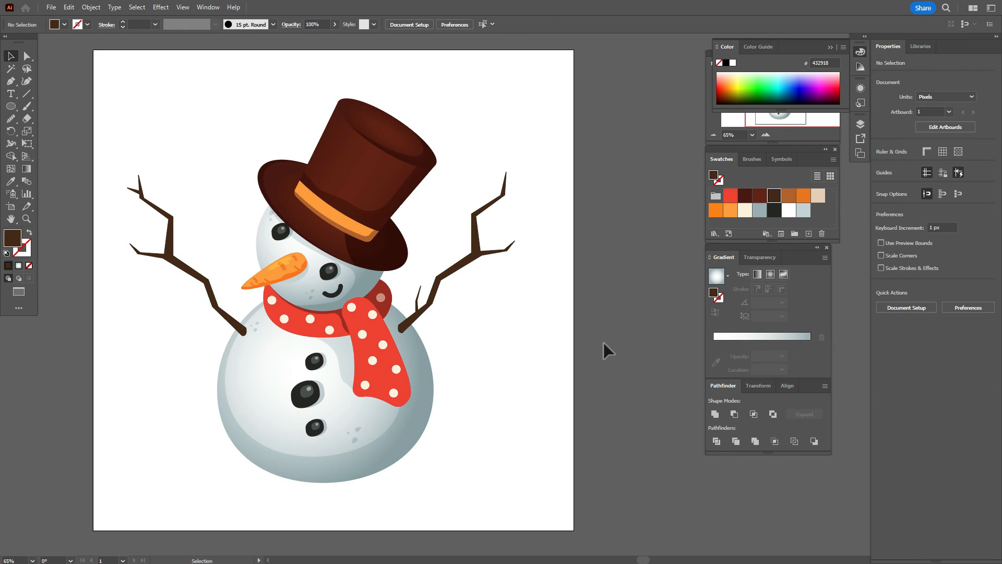
# Step: Draw a 1000 × 1000 px rectangle filled with beige e9ceb6 that covers the whole artboard
pyautogui.click(818, 197)
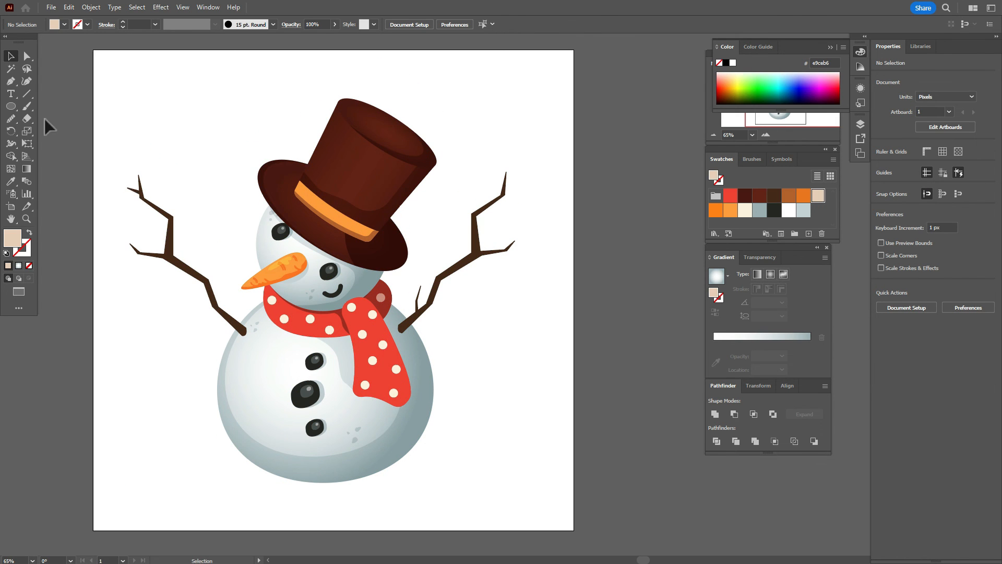
pyautogui.click(11, 106)
pyautogui.click(67, 107)
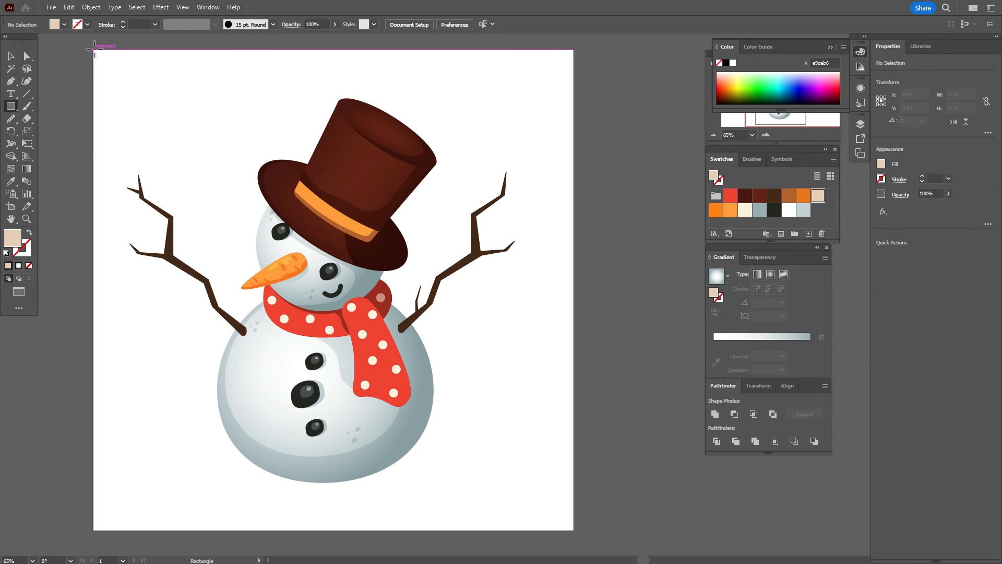
pyautogui.moveTo(94, 49); pyautogui.dragTo(573, 529)
# Step: Send the beige background rectangle to the back, behind the snowman
pyautogui.click(11, 56)
pyautogui.rightClick(400, 239)
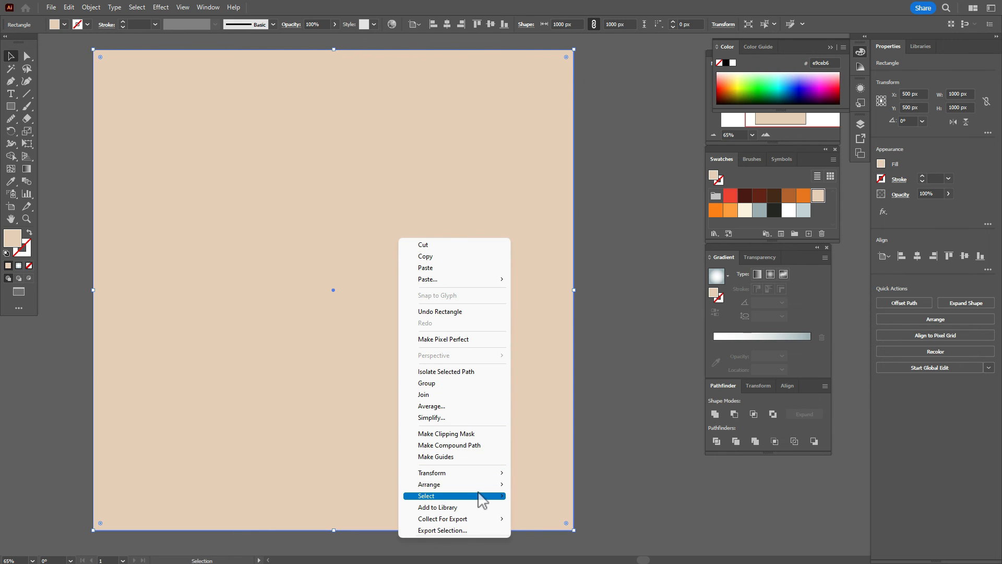
pyautogui.moveTo(473, 484)
pyautogui.click(543, 514)
pyautogui.click(614, 390)
# Step: Convert the background rectangle into a gradient mesh with 2 rows, 3 columns and flat appearance
pyautogui.click(541, 371)
pyautogui.click(91, 7)
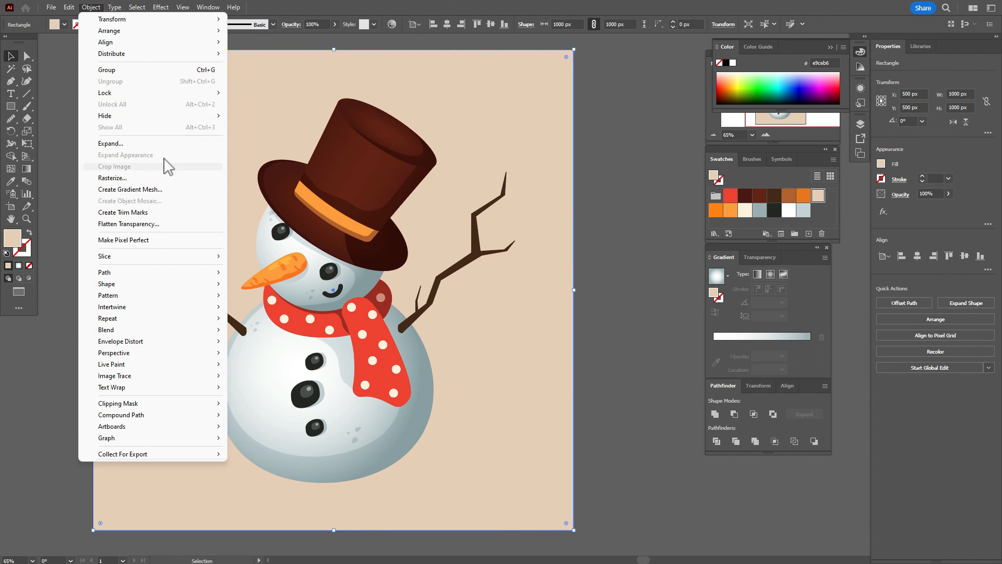
pyautogui.click(168, 189)
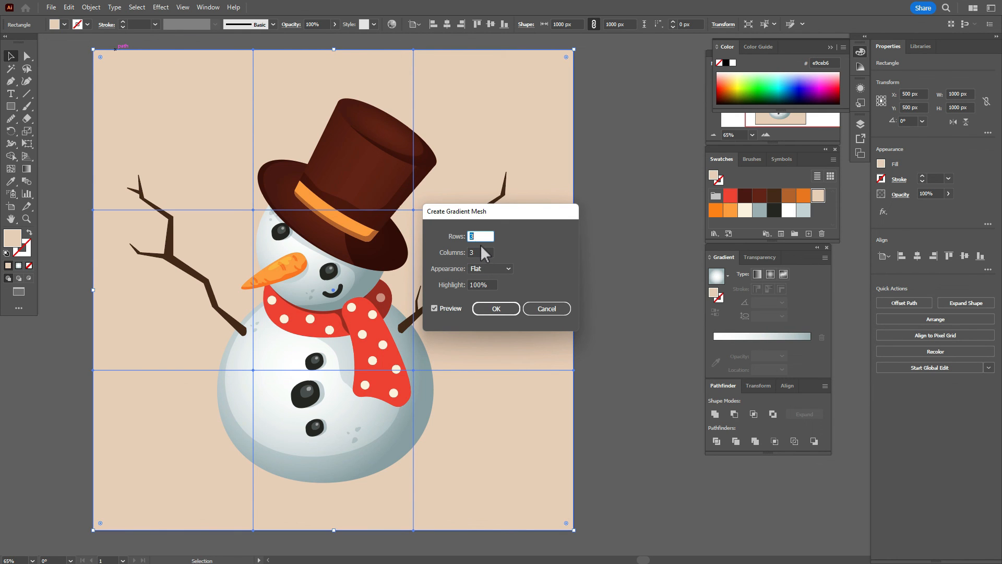
pyautogui.write('2')
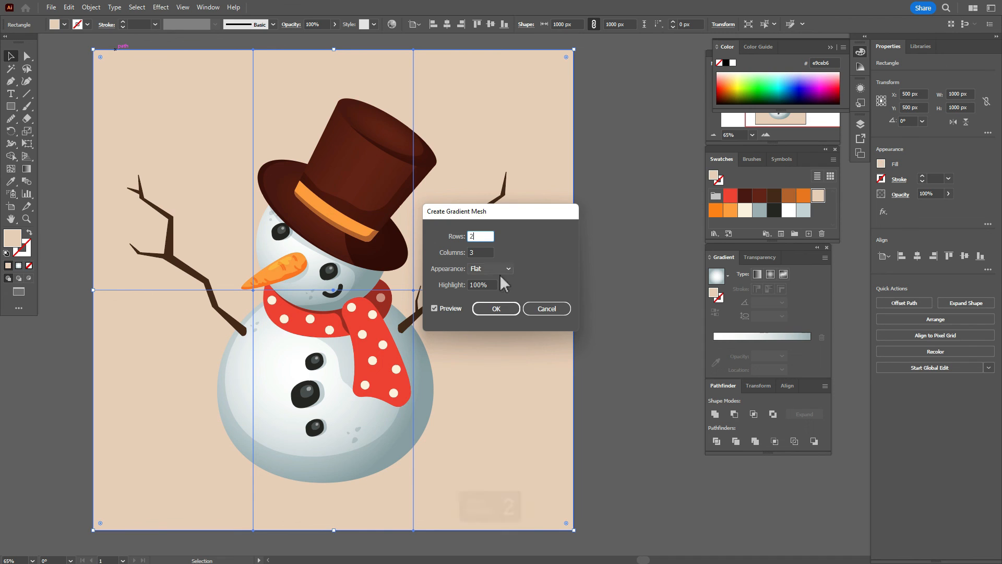
pyautogui.click(502, 311)
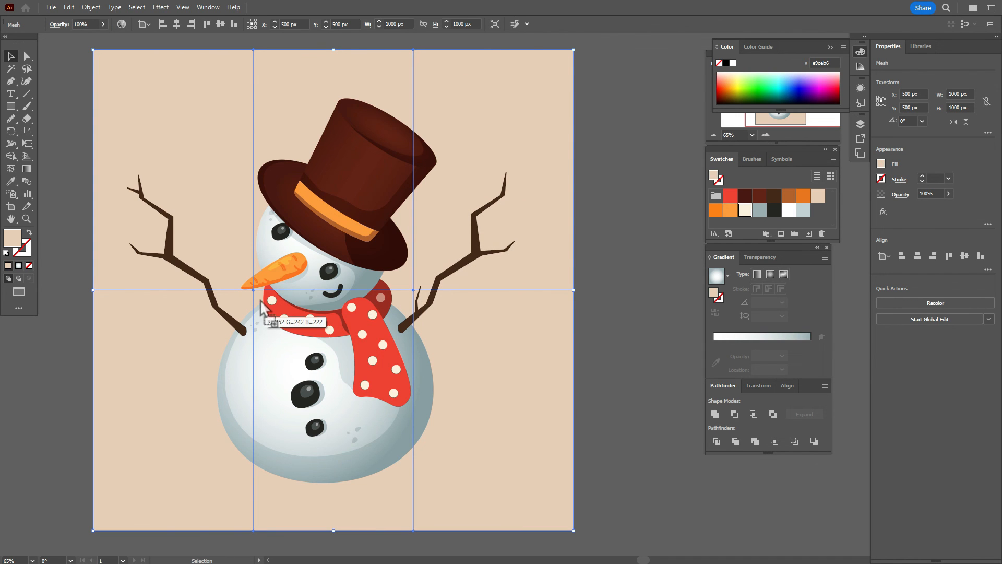
# Step: Color the two inner mesh points of the background with the cream swatch to create a soft glow behind the snowman
pyautogui.moveTo(253, 291); pyautogui.dragTo(253, 290)
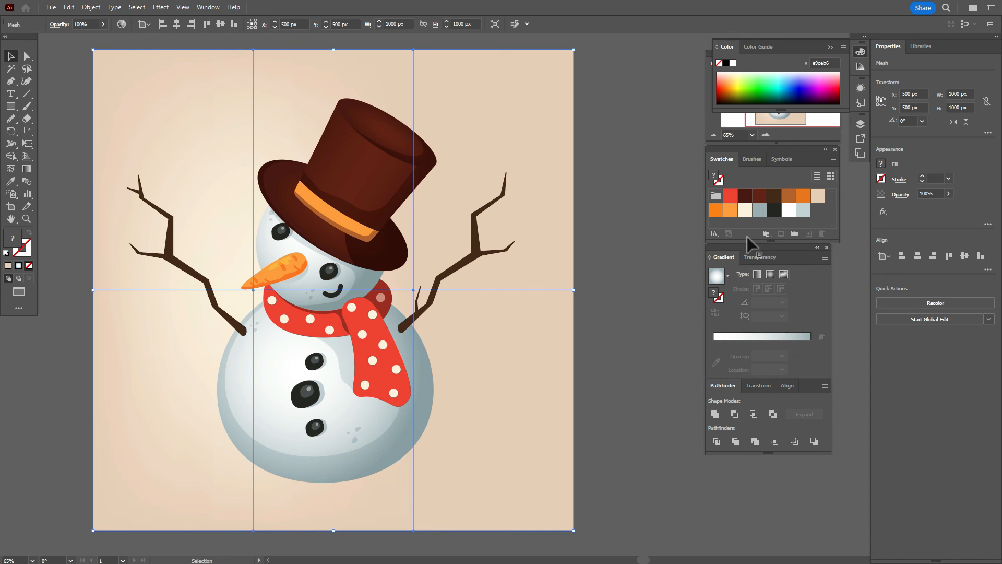
pyautogui.moveTo(420, 291); pyautogui.dragTo(413, 290)
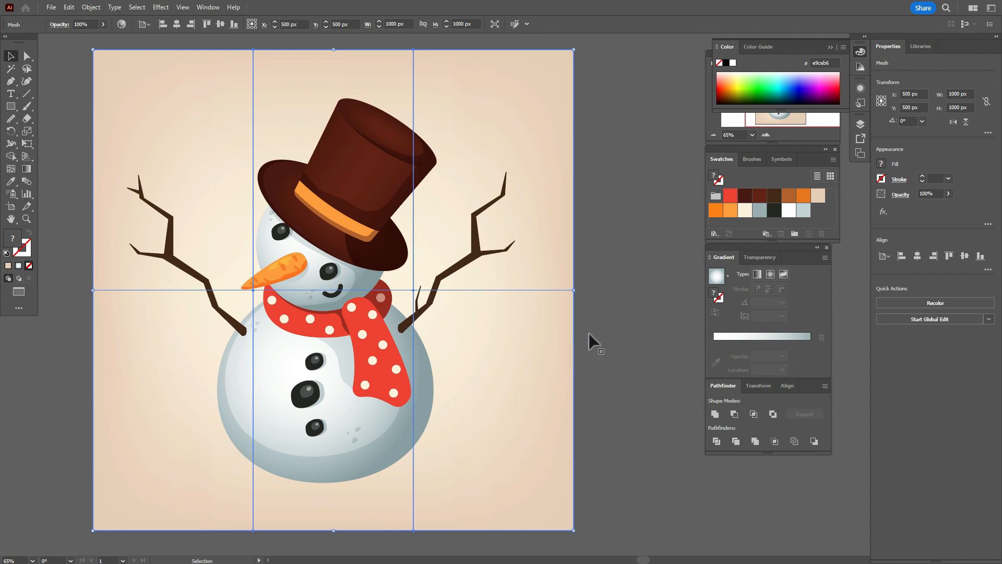
pyautogui.click(68, 91)
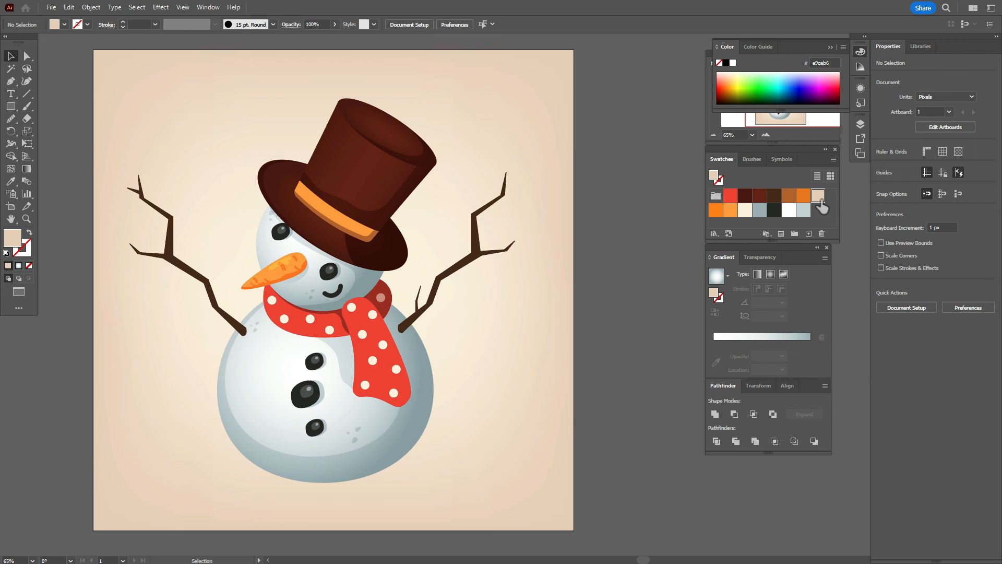
# Step: Draw a beige ellipse about 484 × 103 px at the snowman's base, and bring the snowman group to the front
pyautogui.moveTo(11, 106); pyautogui.dragTo(72, 135)
pyautogui.moveTo(207, 446); pyautogui.dragTo(440, 495)
pyautogui.press('v')
pyautogui.rightClick(367, 353)
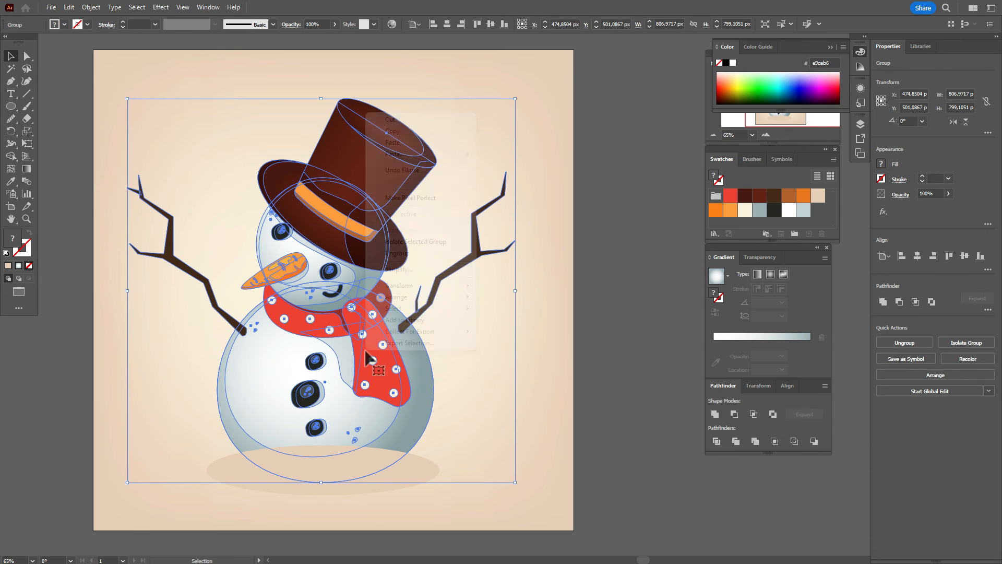
pyautogui.moveTo(438, 297)
pyautogui.click(509, 297)
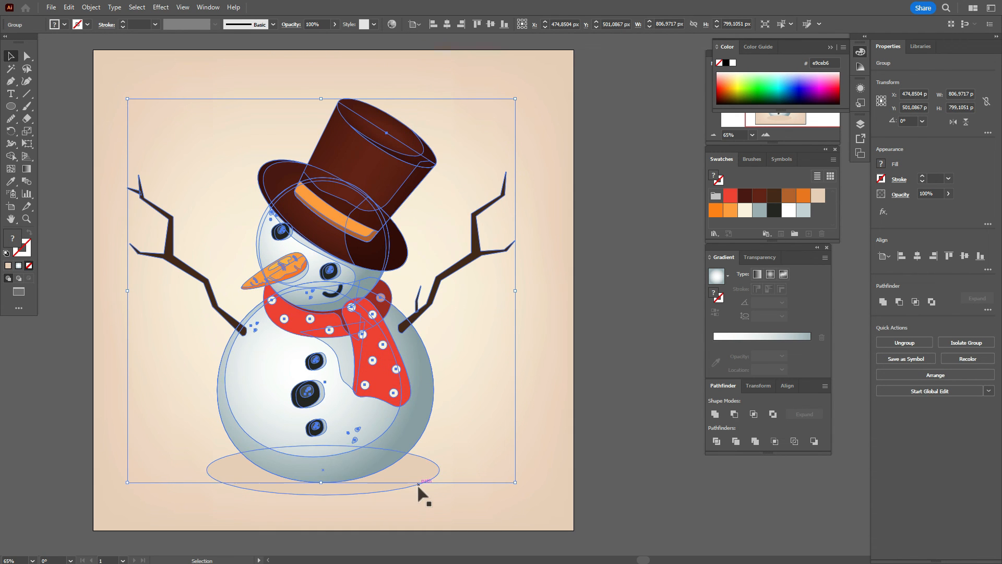
# Step: Set the ground shadow ellipse's blending mode to Multiply and its opacity to 50%
pyautogui.click(425, 492)
pyautogui.click(901, 194)
pyautogui.click(818, 213)
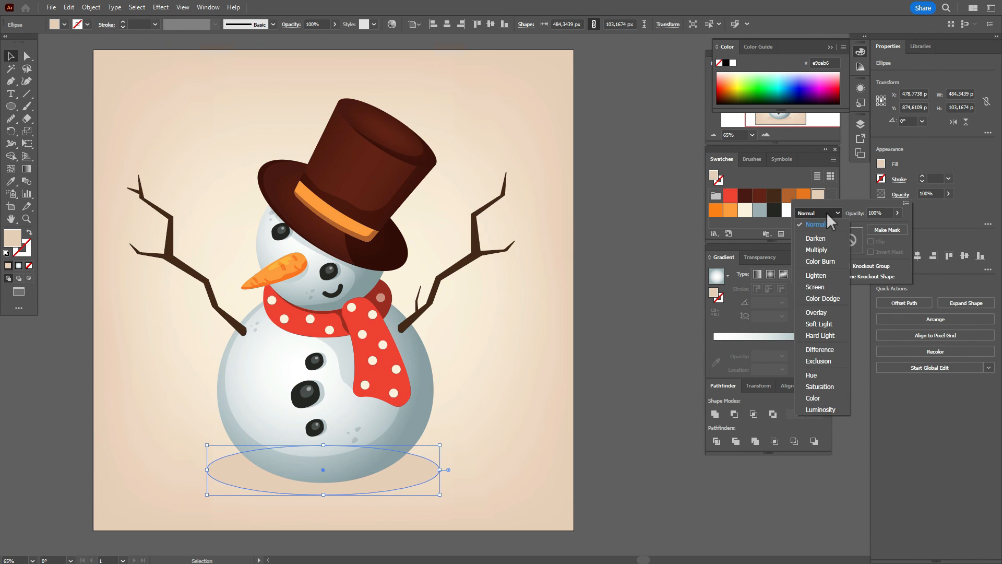
pyautogui.click(815, 238)
pyautogui.click(835, 214)
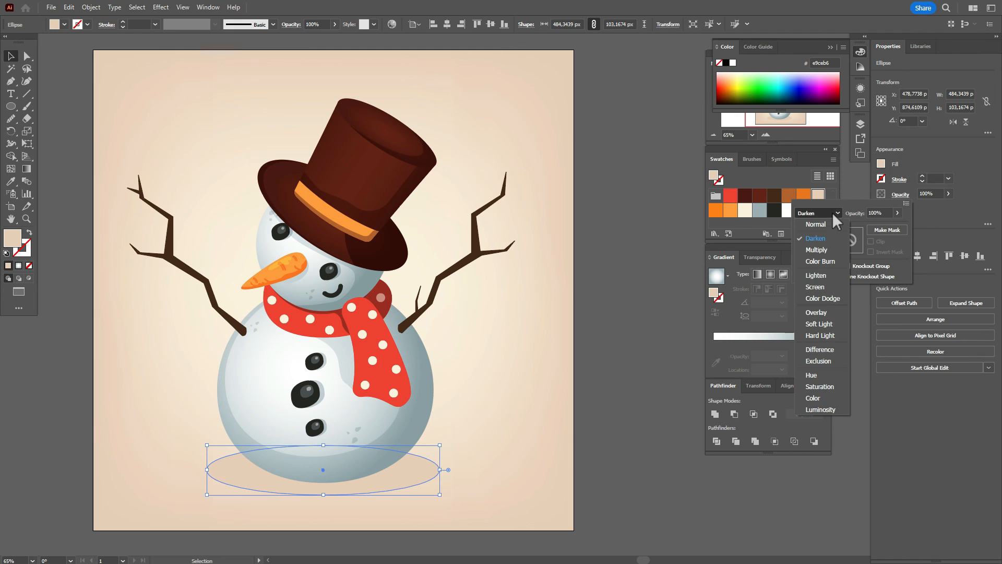
pyautogui.click(821, 250)
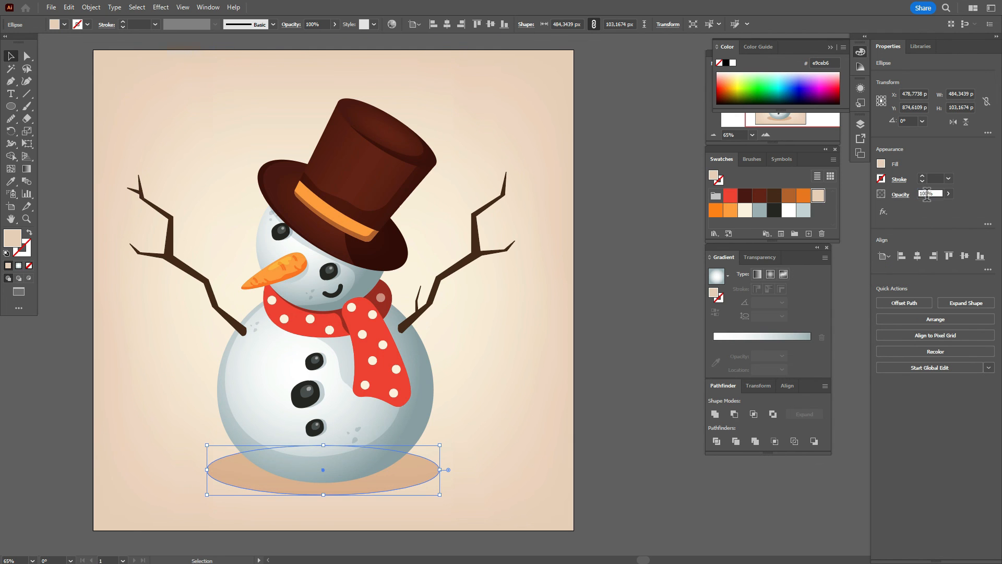
pyautogui.write('50')
pyautogui.press('Return')
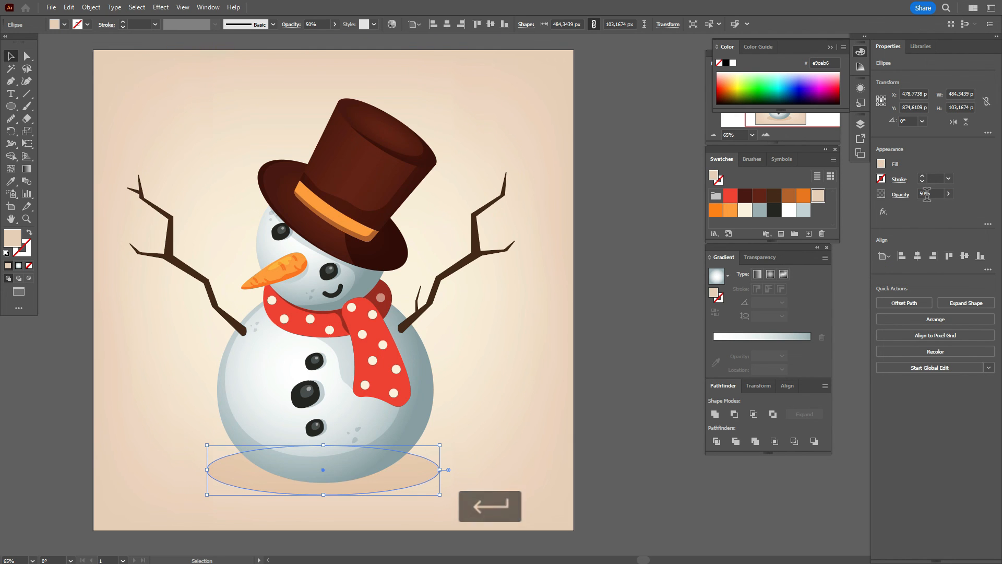
pyautogui.click(605, 355)
# Step: Flatten the shadow ellipse by lowering its upper edge, and center the snowman with its shadow on the artboard
pyautogui.moveTo(433, 468); pyautogui.dragTo(432, 469)
pyautogui.moveTo(324, 444); pyautogui.dragTo(325, 463)
pyautogui.moveTo(385, 482); pyautogui.dragTo(386, 477)
pyautogui.click(639, 414)
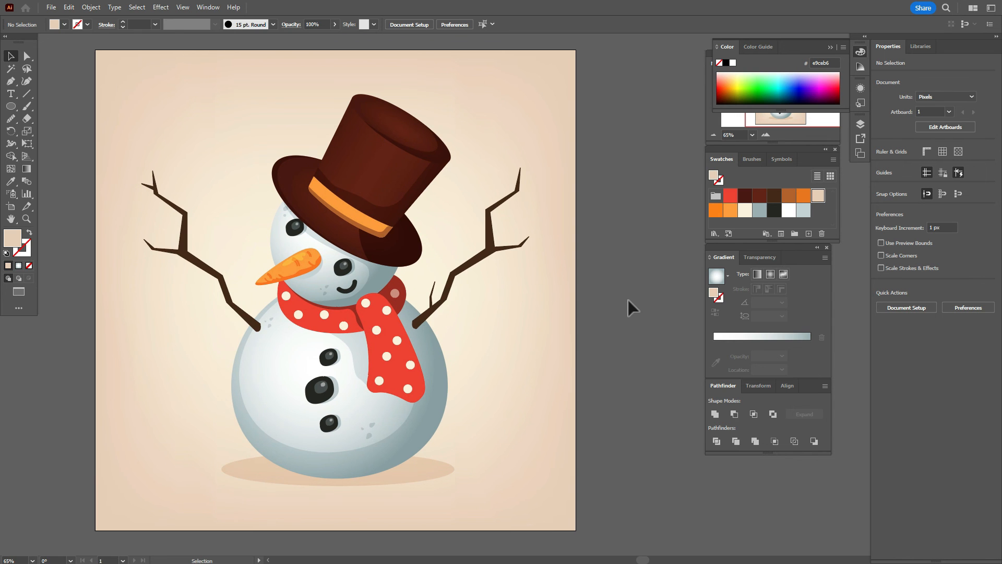
# Step: Ungroup the snowman from its shadow, and ungroup the snowman itself into separate shapes
pyautogui.click(395, 326)
pyautogui.rightClick(396, 327)
pyautogui.click(449, 229)
pyautogui.click(537, 259)
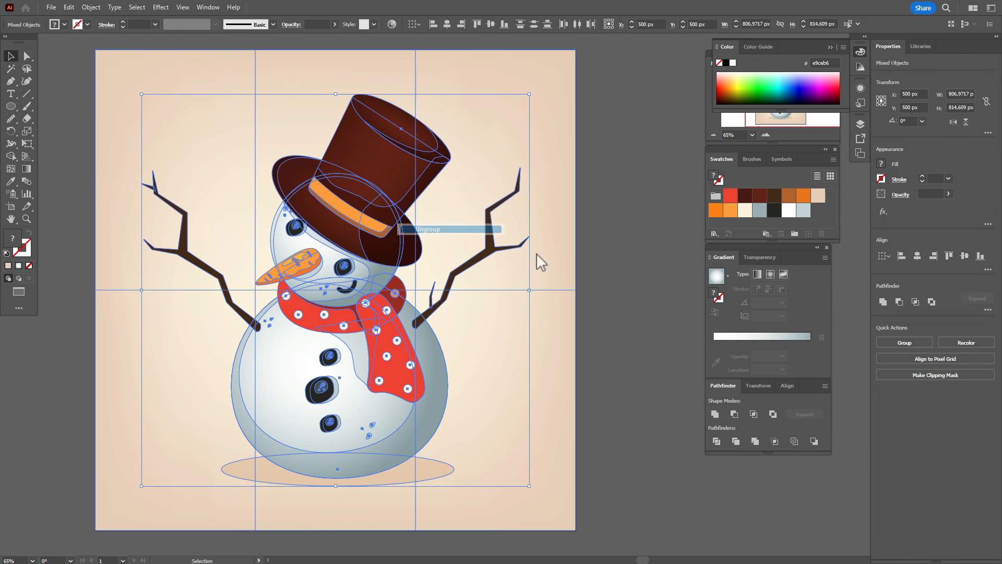
pyautogui.click(601, 294)
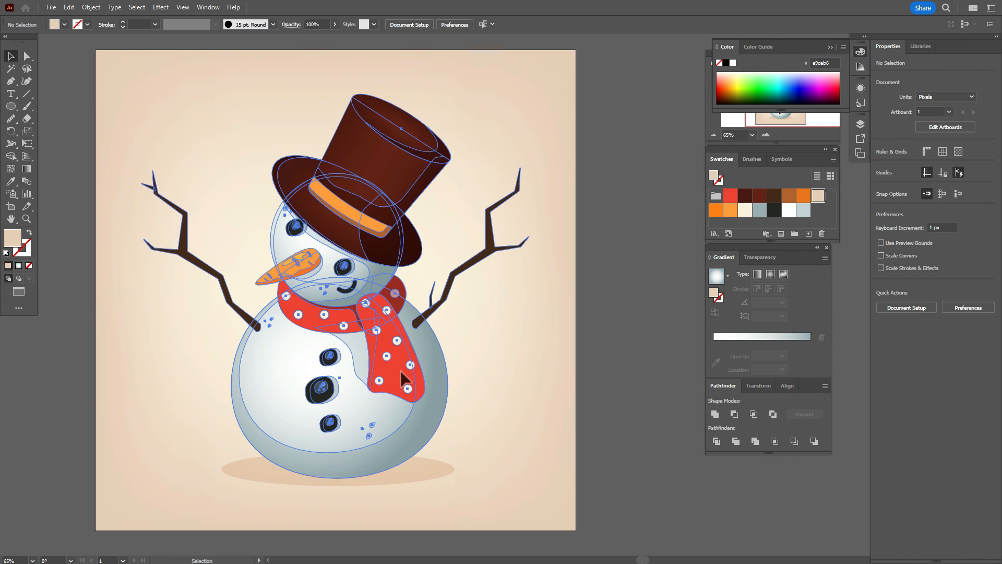
pyautogui.click(403, 135)
pyautogui.rightClick(403, 135)
pyautogui.click(432, 275)
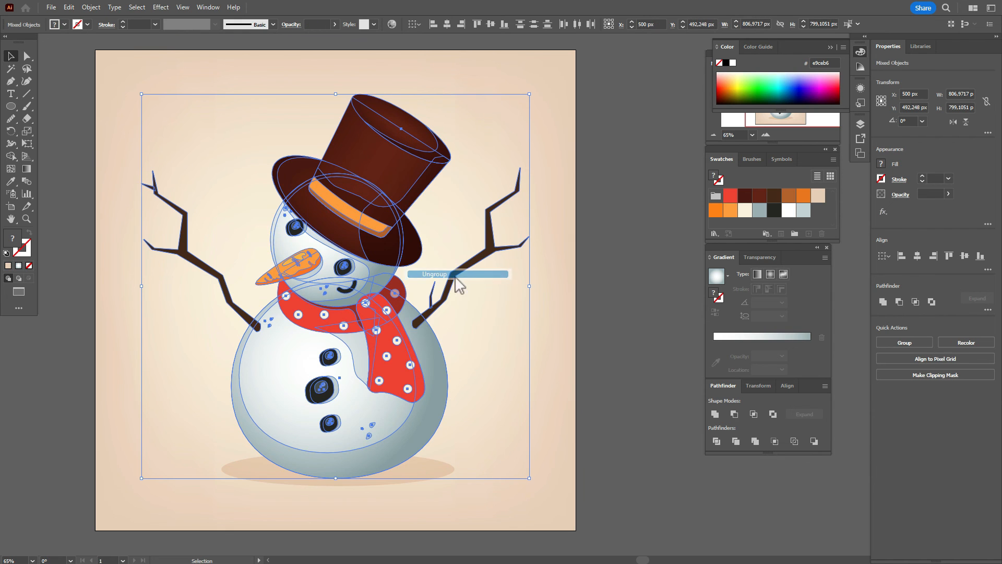
pyautogui.click(593, 298)
# Step: Duplicate the hanging scarf tail, offset one copy up and left, and subtract it from another to leave an edge sliver
pyautogui.click(402, 372)
pyautogui.hotkey('ctrl', 'c')
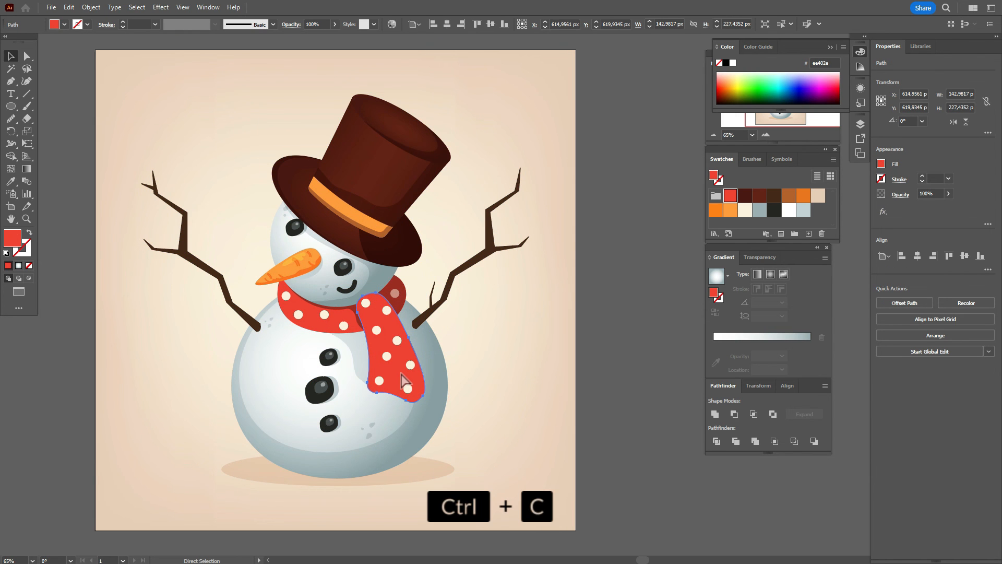
pyautogui.moveTo(401, 373); pyautogui.dragTo(394, 364)
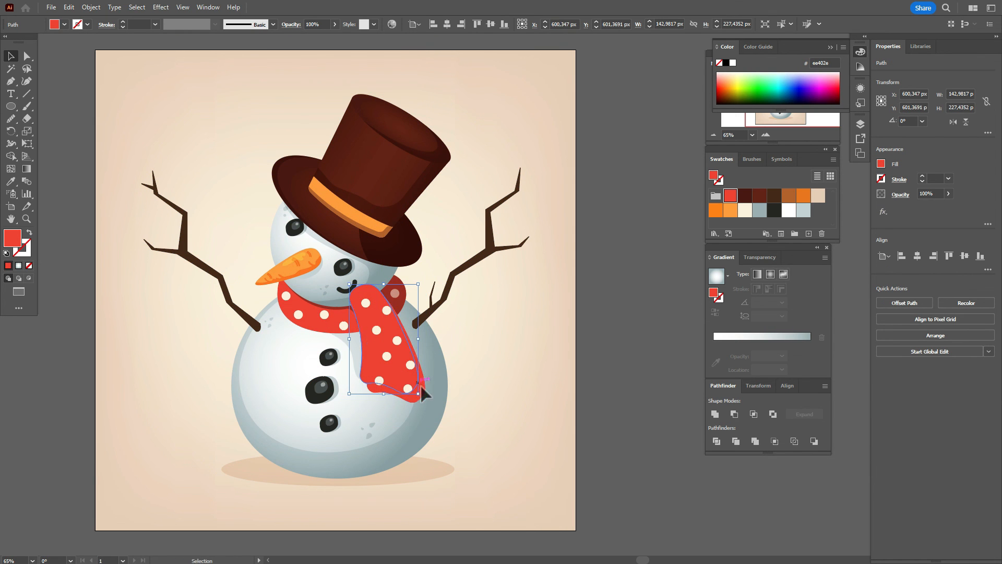
pyautogui.keyDown('shift'); pyautogui.click(403, 399); pyautogui.keyUp('shift')
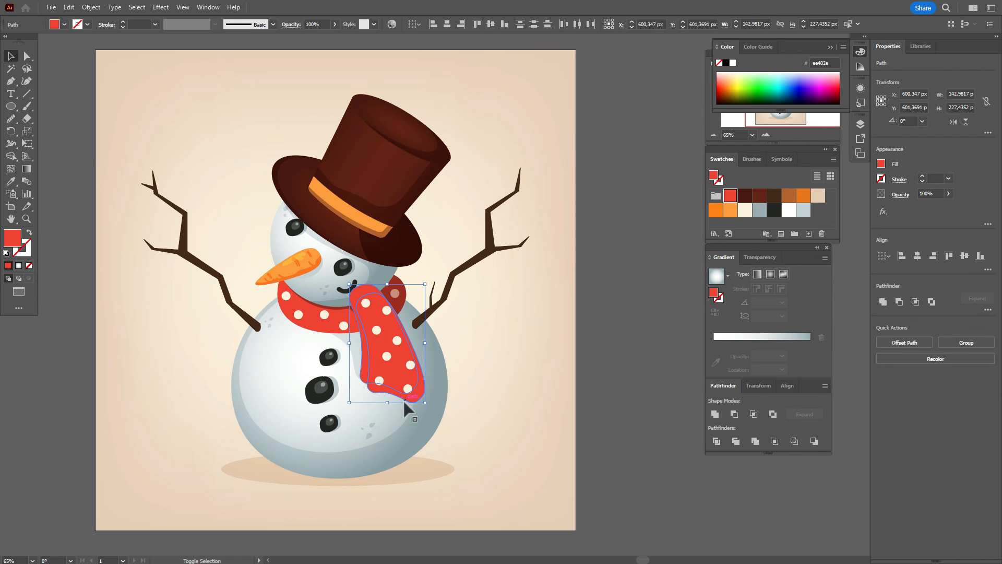
pyautogui.click(734, 414)
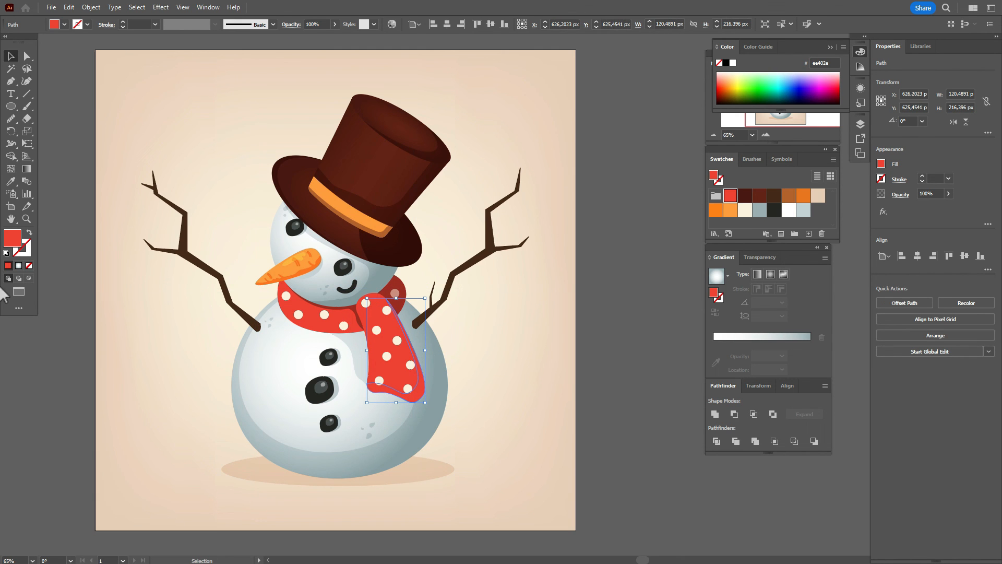
# Step: Apply the existing scarf shadow's dark brown 50% opacity fill to the scarf tail sliver and bring it to the front
pyautogui.click(10, 181)
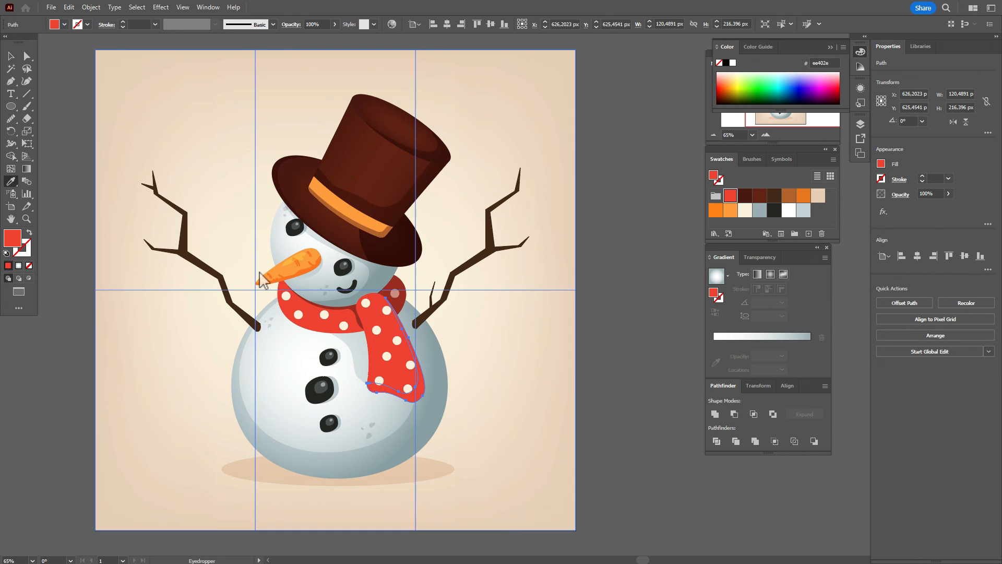
pyautogui.click(359, 318)
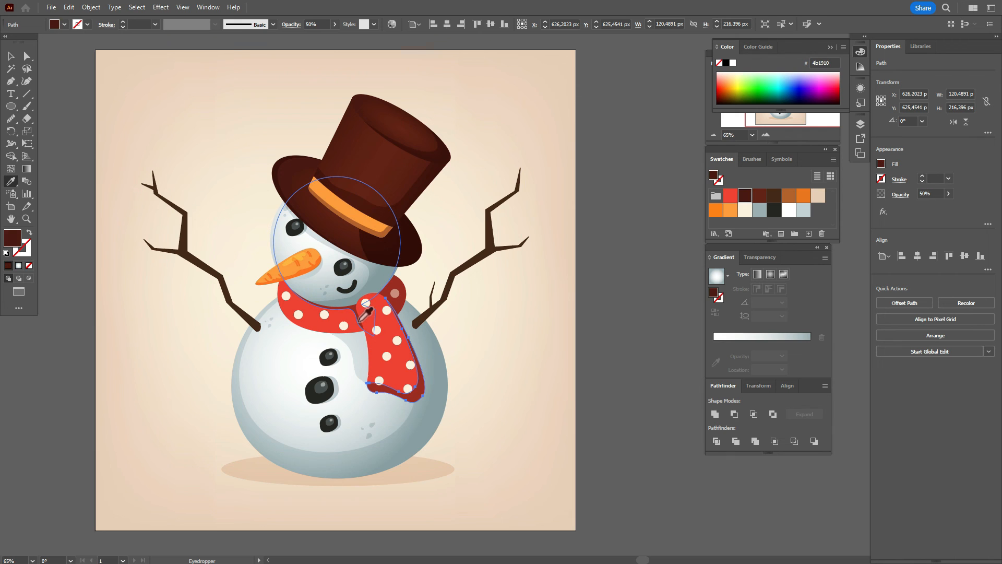
pyautogui.press('v')
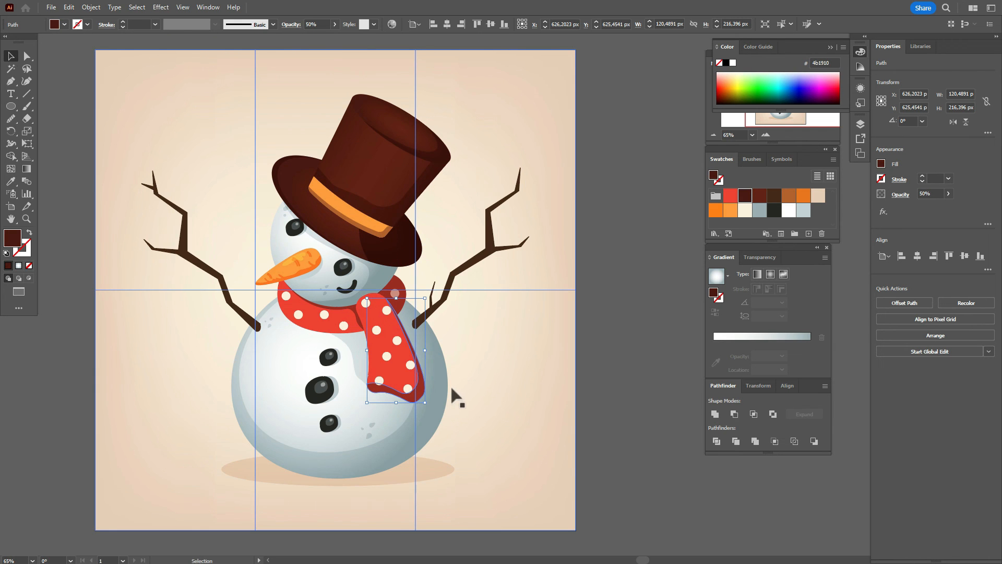
pyautogui.rightClick(452, 387)
pyautogui.moveTo(533, 340)
pyautogui.click(634, 334)
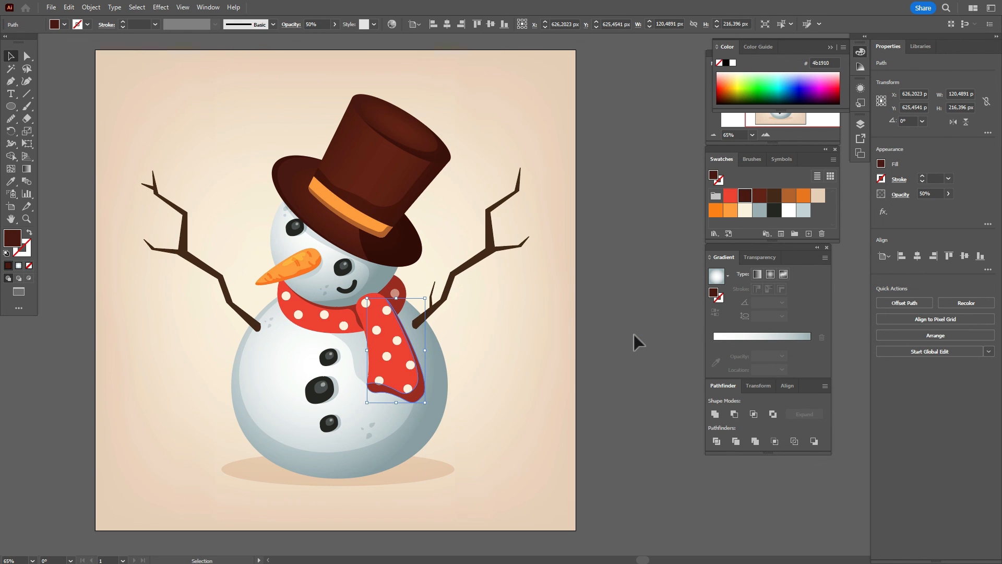
pyautogui.click(633, 338)
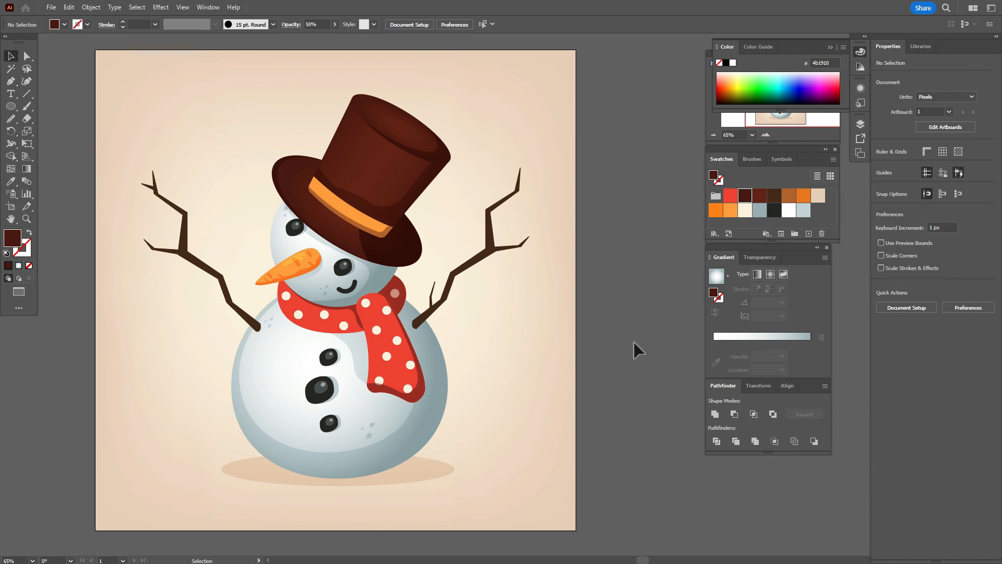